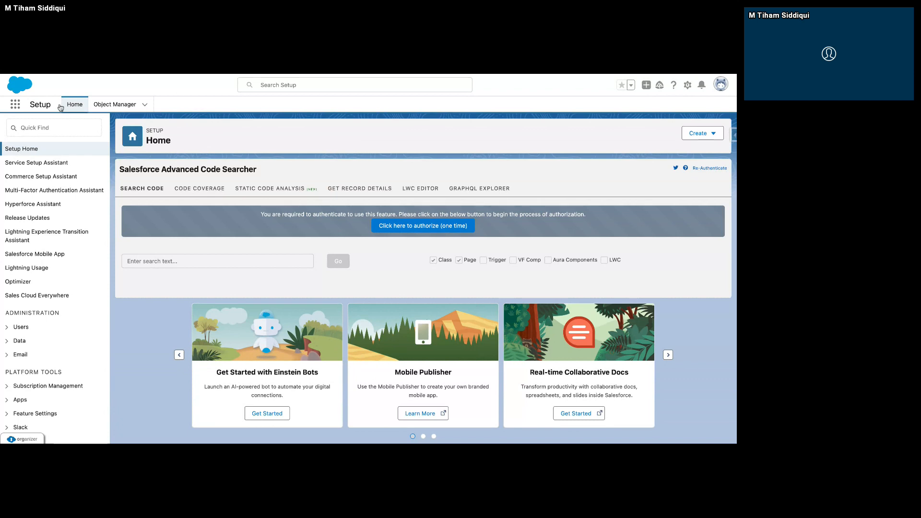
Find Flows in Setup and create a new Record-Triggered Flow.
click(74, 125)
text(Flo)
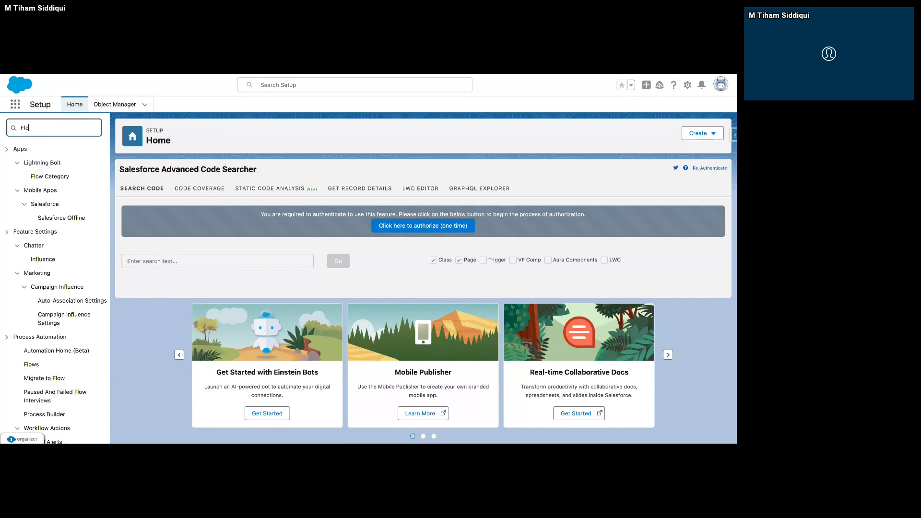
text(ws)
click(32, 163)
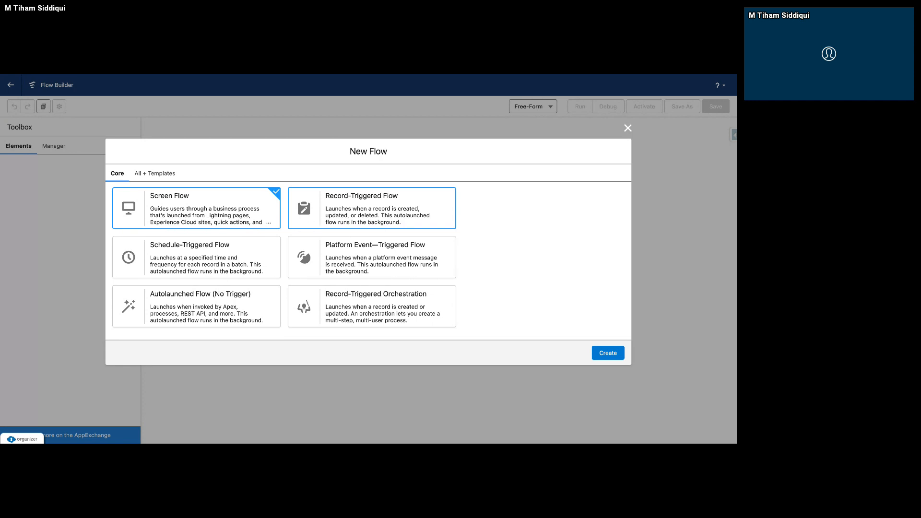
click(324, 224)
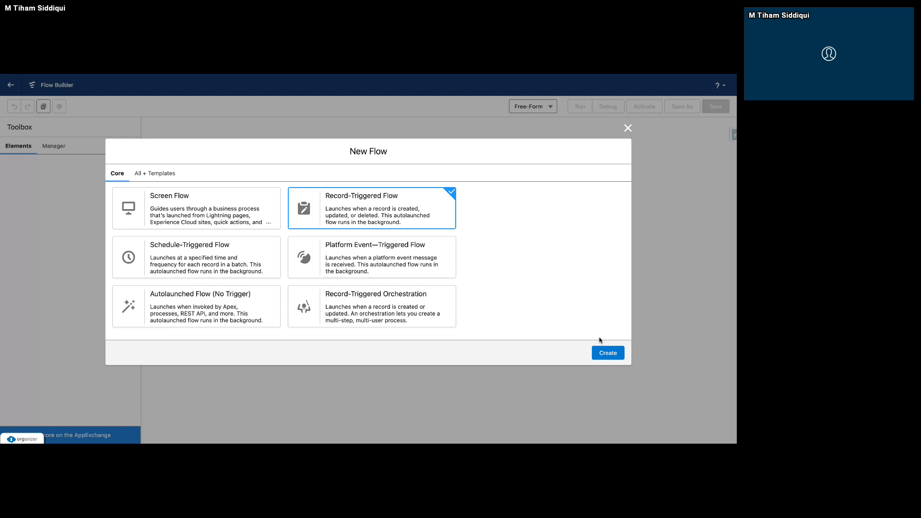
click(604, 355)
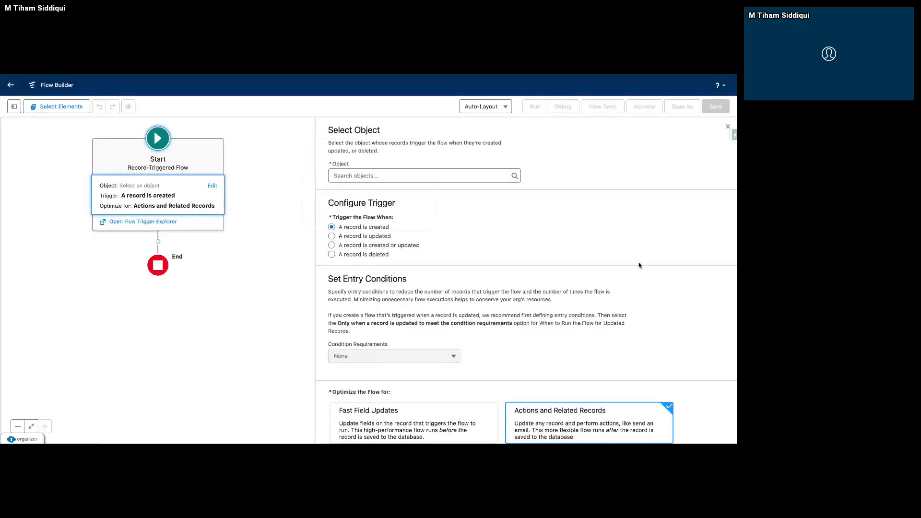
click(727, 127)
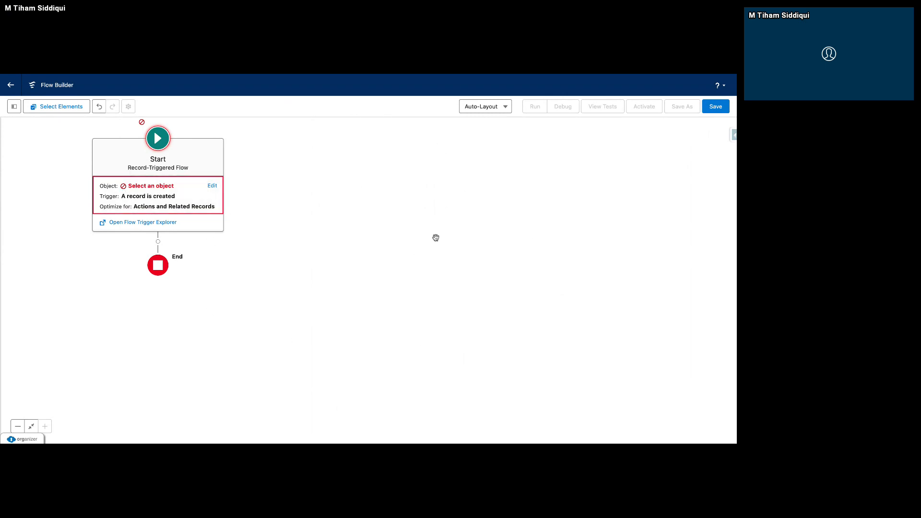
click(14, 106)
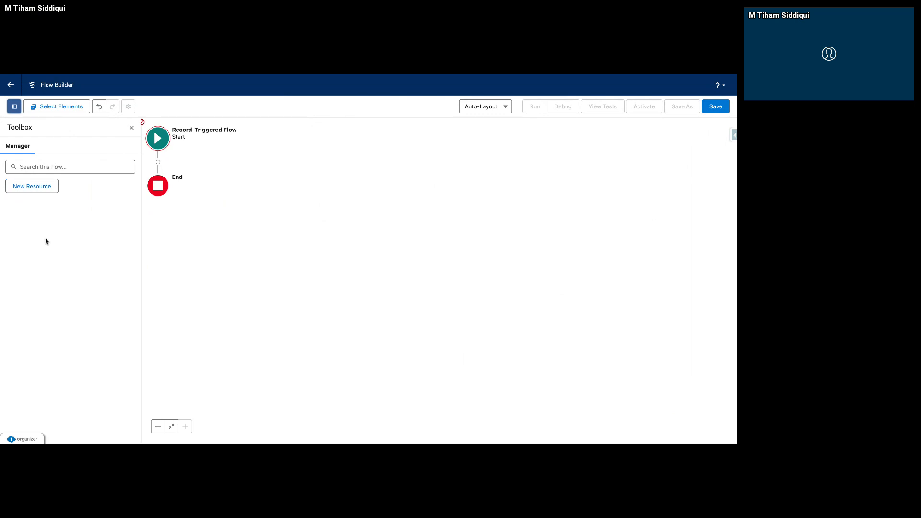
click(131, 129)
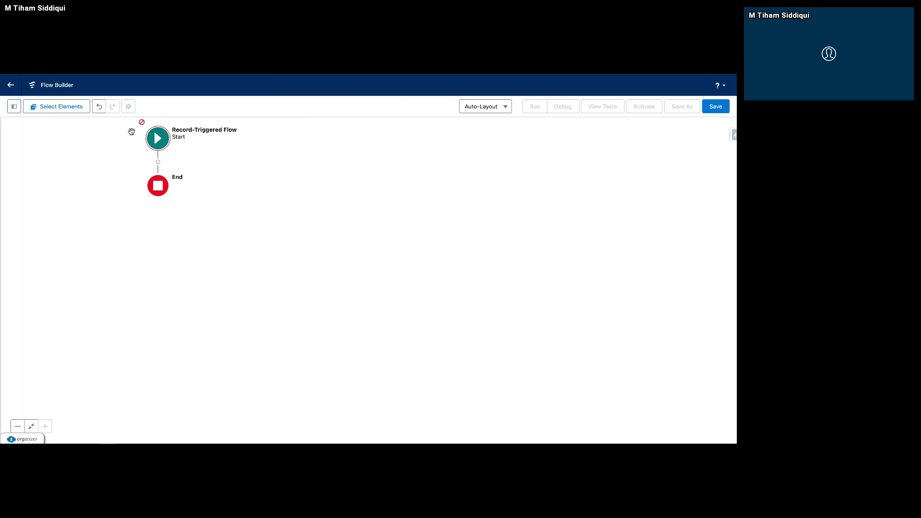
click(158, 163)
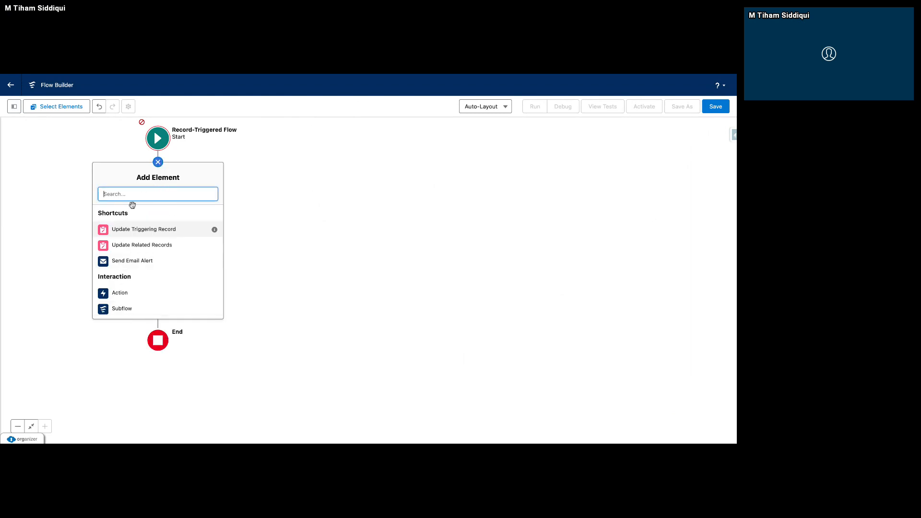
click(300, 228)
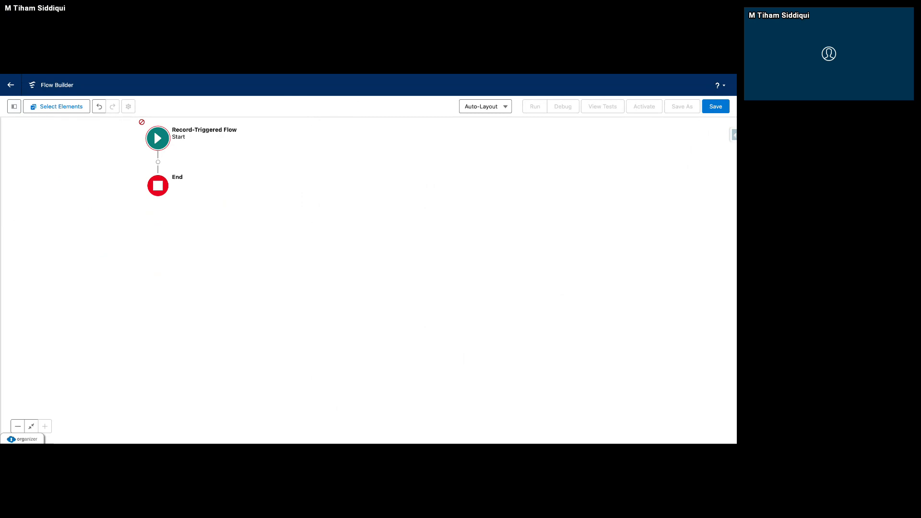
Edit the Start element and set Account as the object whose records trigger the flow.
click(164, 144)
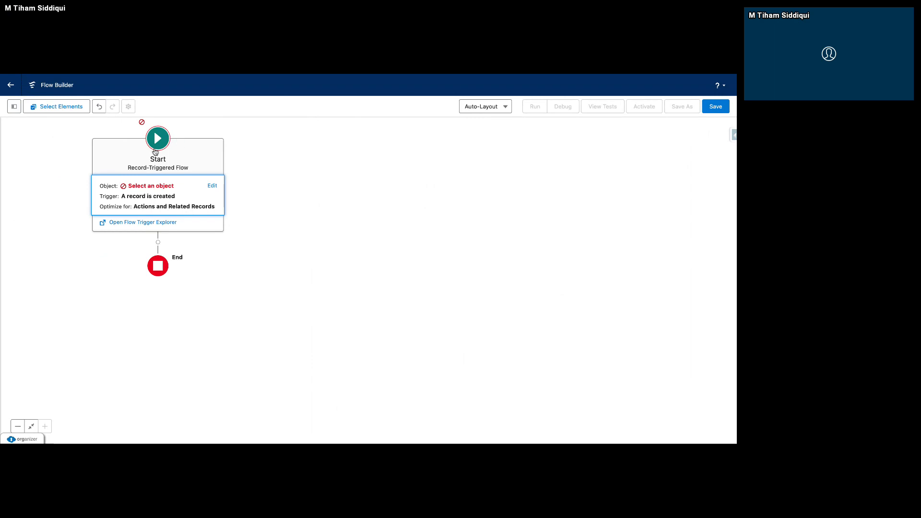
click(212, 186)
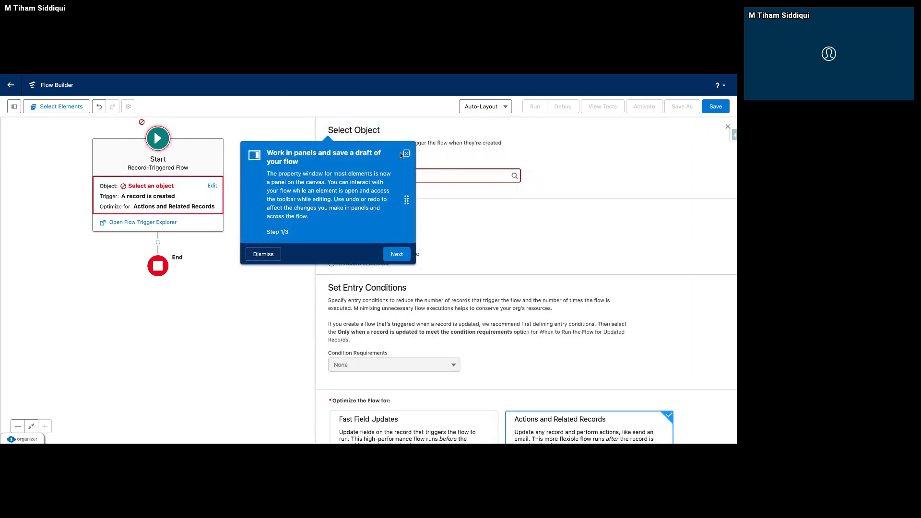
click(406, 154)
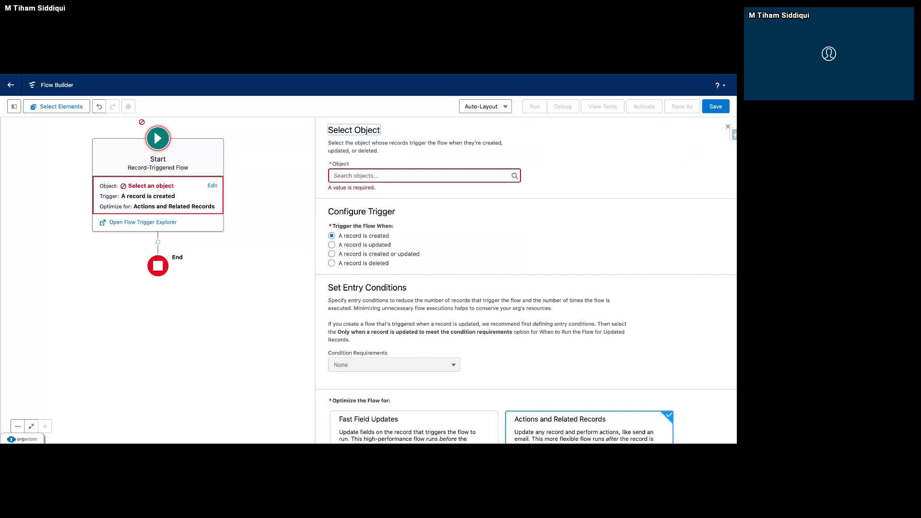
scroll(384, 294, down, 1)
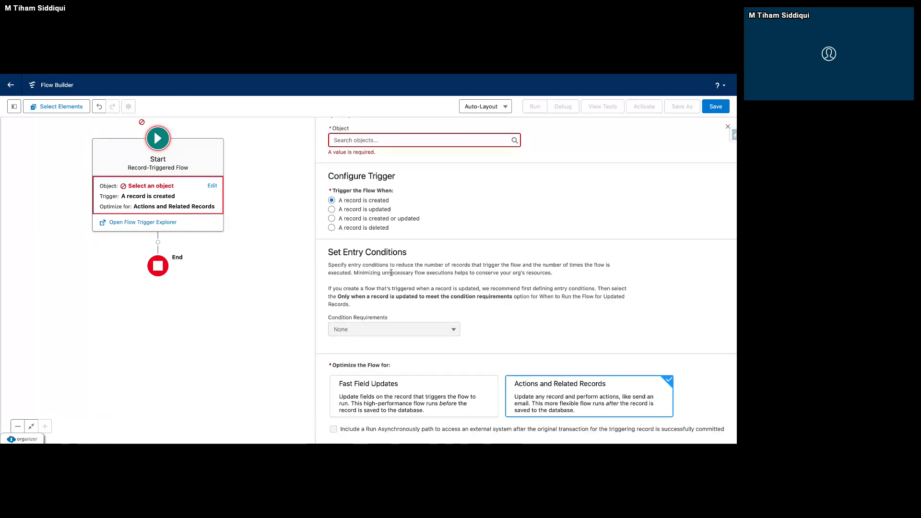
scroll(350, 197, up, 1)
click(357, 176)
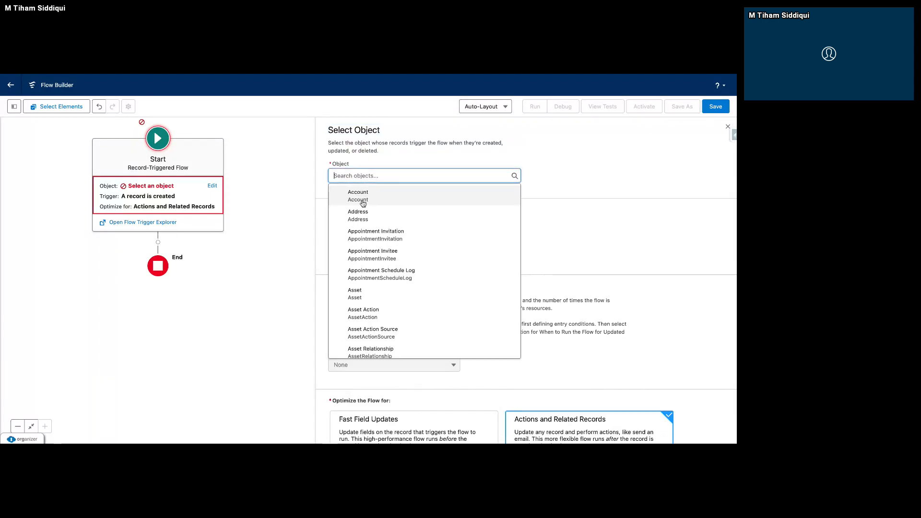
click(364, 203)
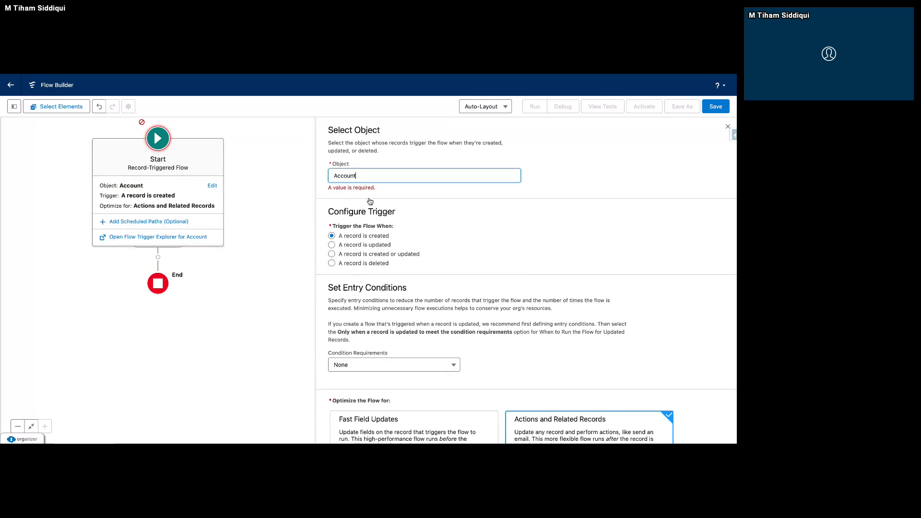
drag(392, 239, 338, 228)
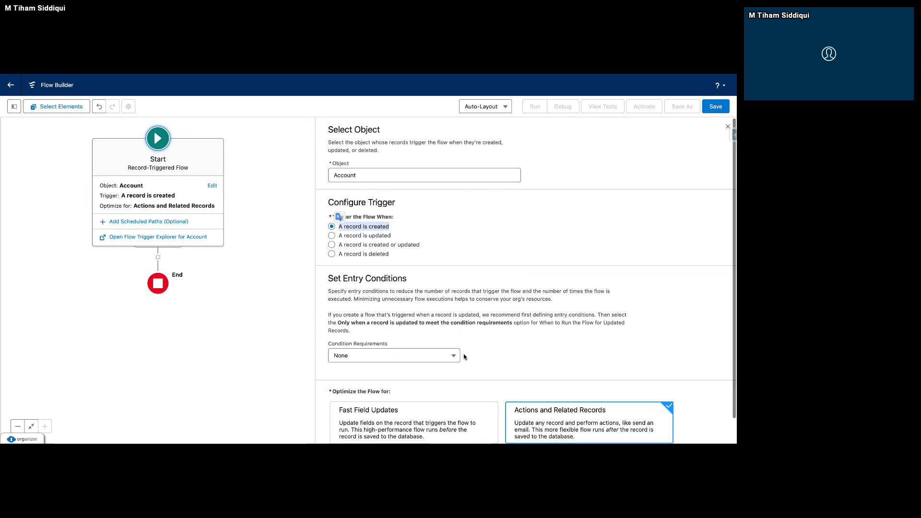
scroll(464, 357, down, 1)
click(366, 284)
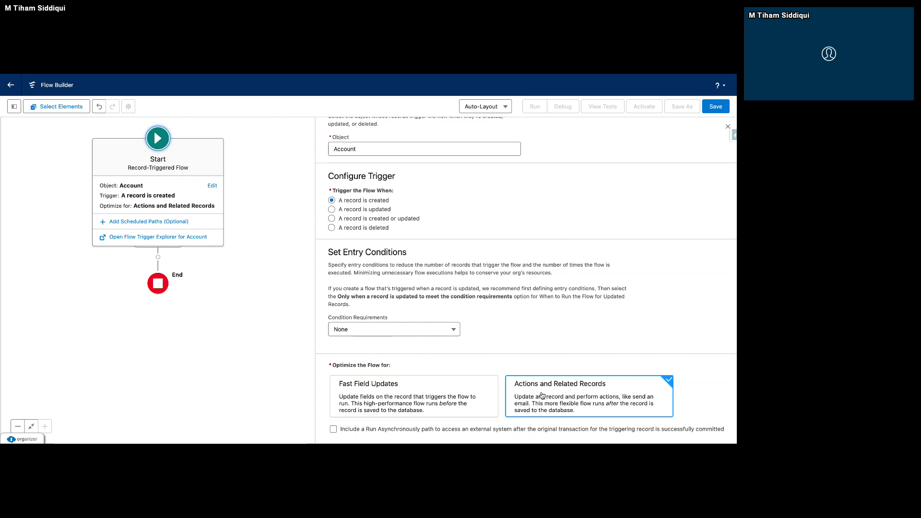
Save the flow with the label "Send Email When Account is Created" and close the Start element's settings.
click(716, 106)
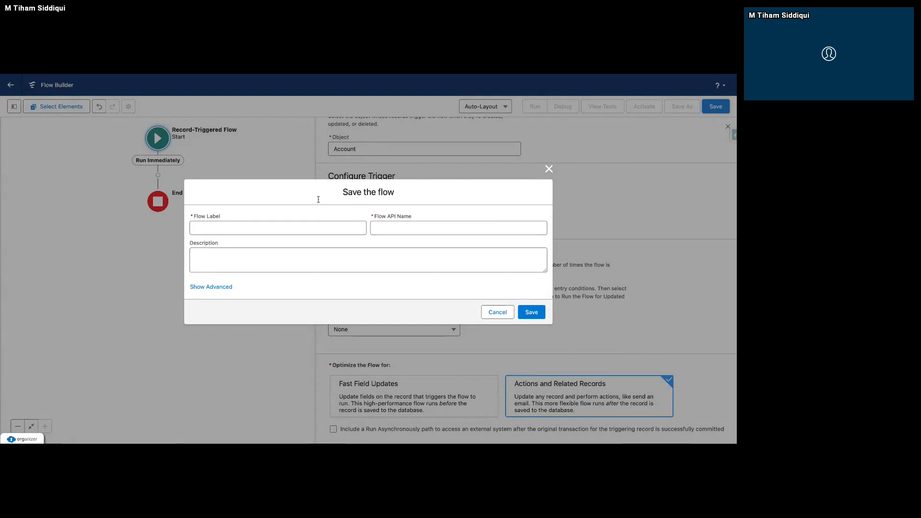
click(263, 229)
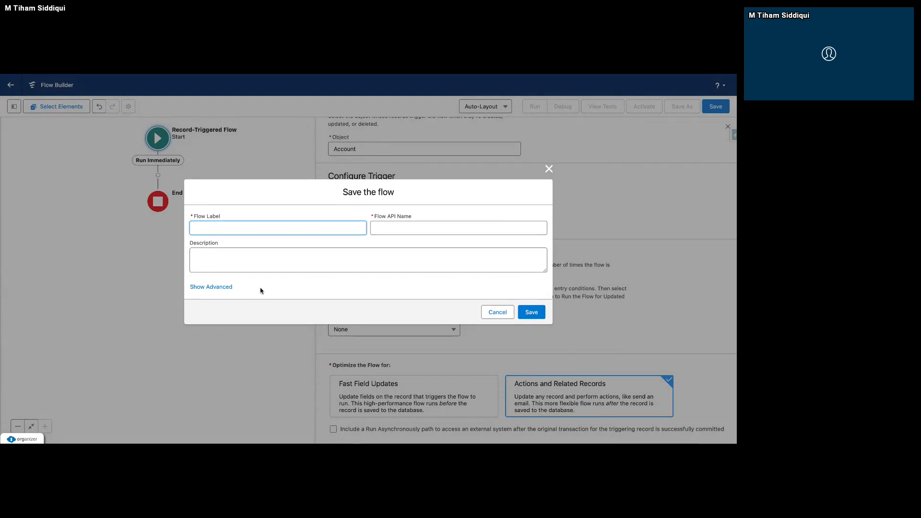
text(Send Email When Account is Created)
click(293, 311)
click(533, 312)
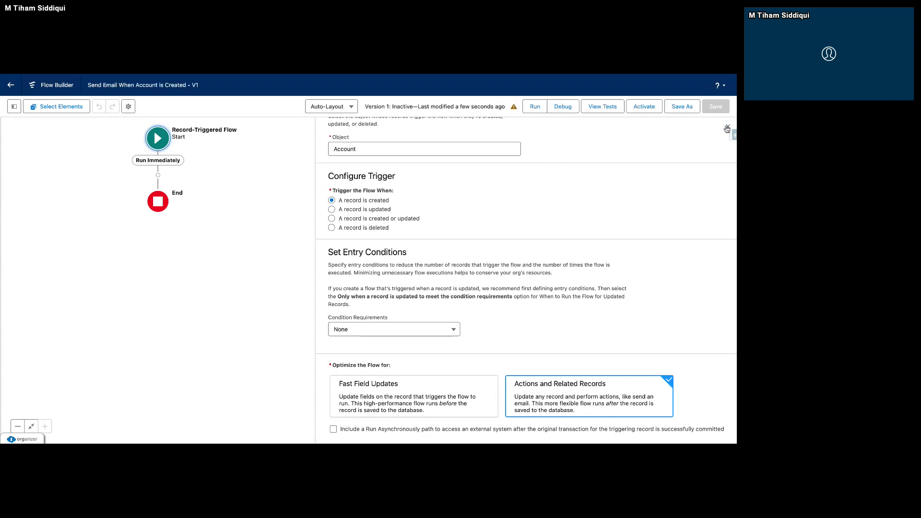
click(726, 128)
click(159, 175)
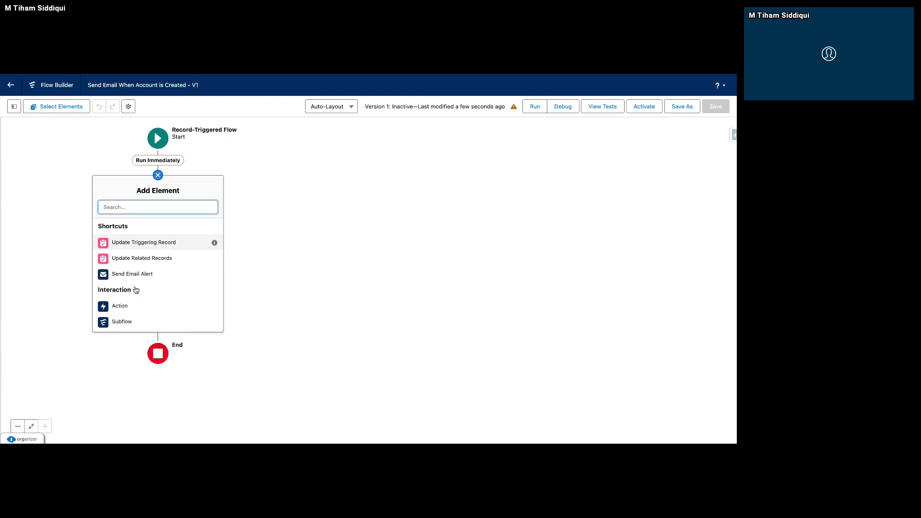
scroll(136, 290, down, 1)
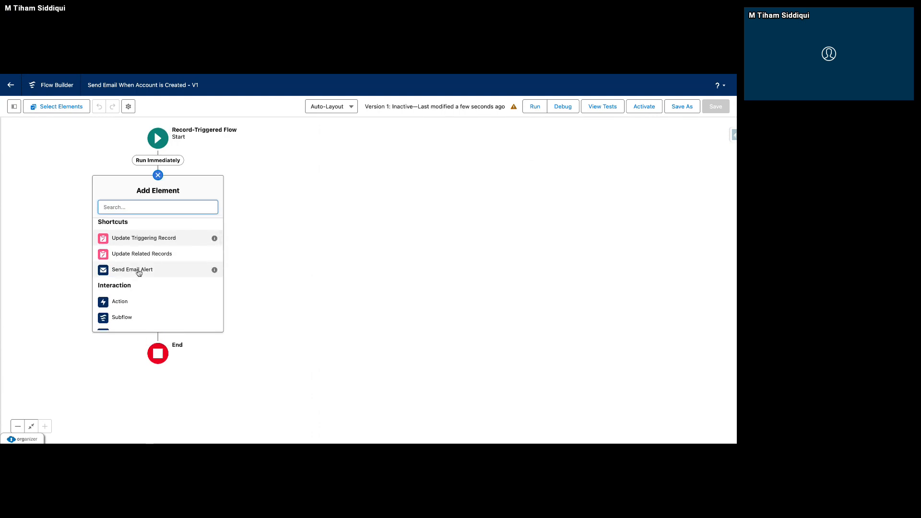
click(136, 271)
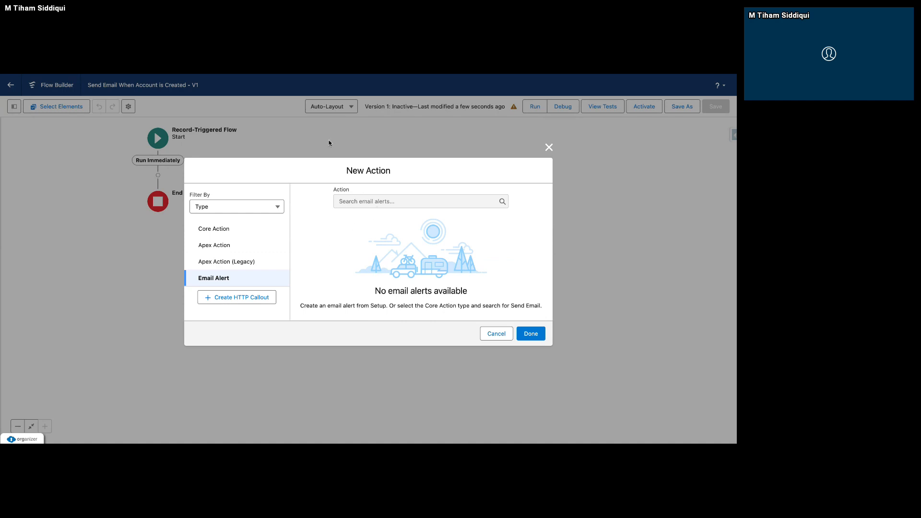
click(549, 148)
Add an Action element between Start and End and choose the Send Email core action for it.
click(158, 176)
scroll(122, 283, down, 1)
click(120, 290)
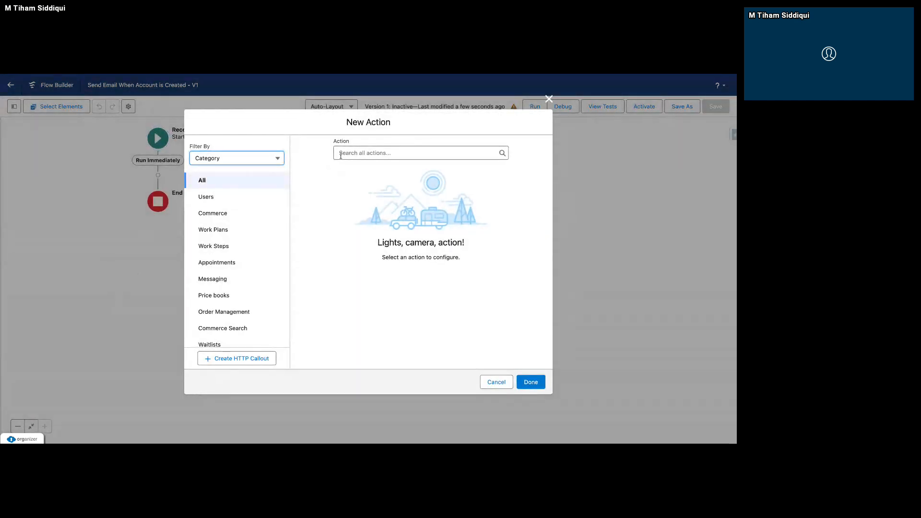
click(341, 156)
text(Send Emai)
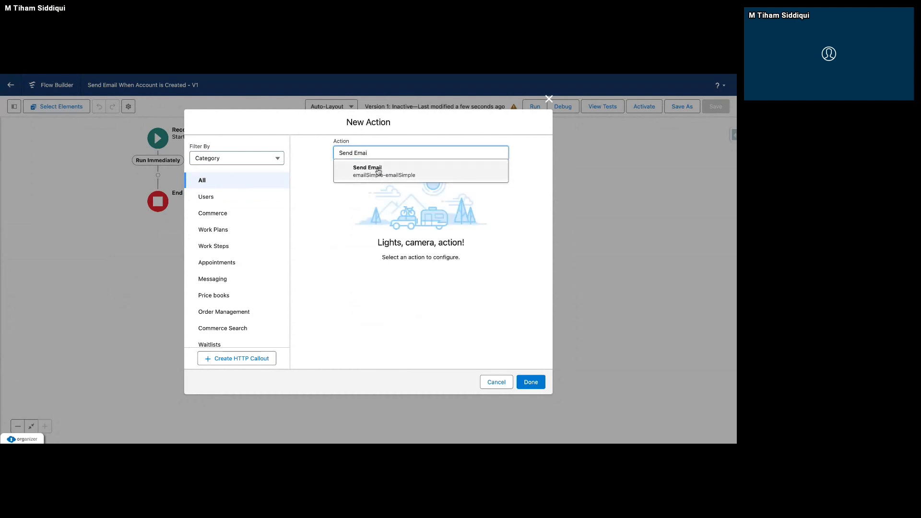
click(367, 169)
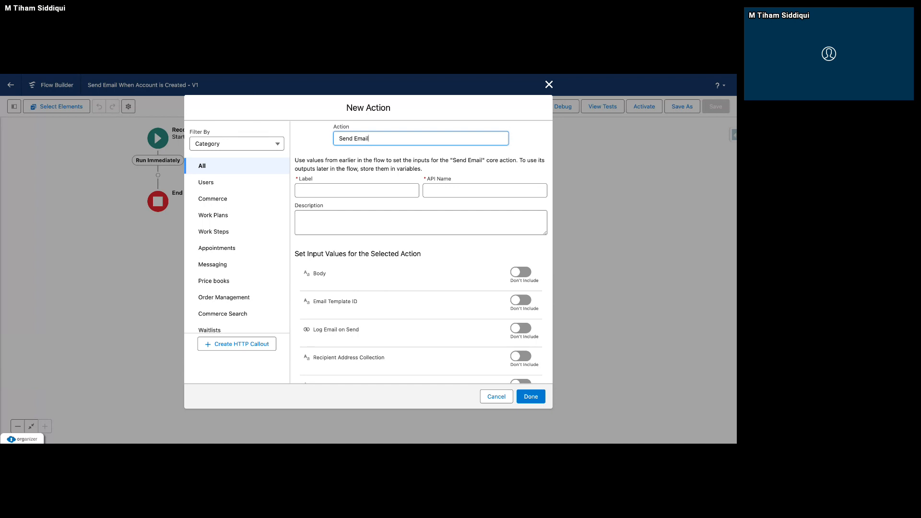
Label the new action "Send Email" and let its API name fill in from the label.
click(406, 190)
text(Send Email)
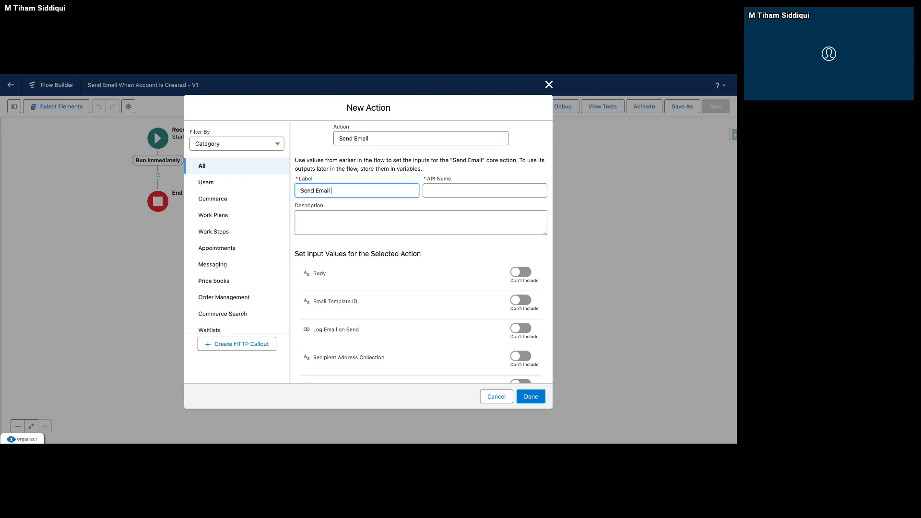
click(406, 313)
Include the Body input value in the Send Email action, leaving it empty.
scroll(406, 313, down, 3)
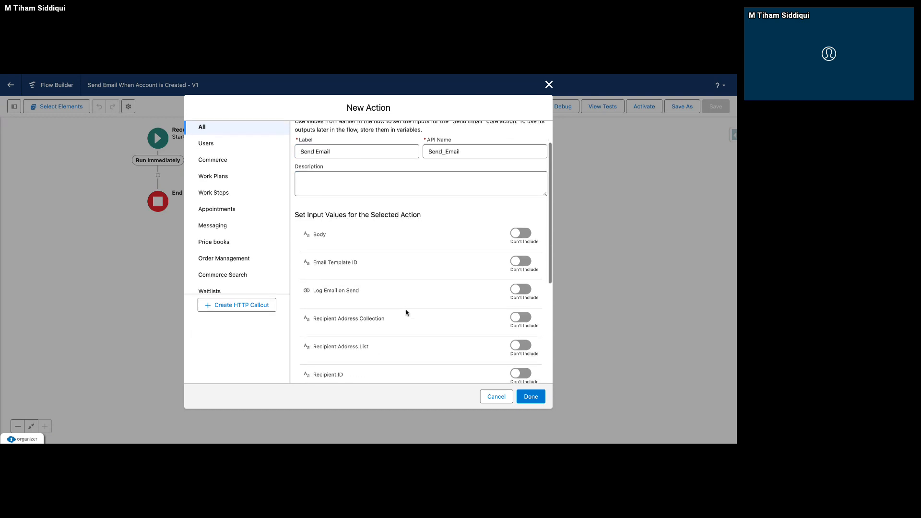
scroll(406, 313, down, 3)
scroll(406, 313, up, 1)
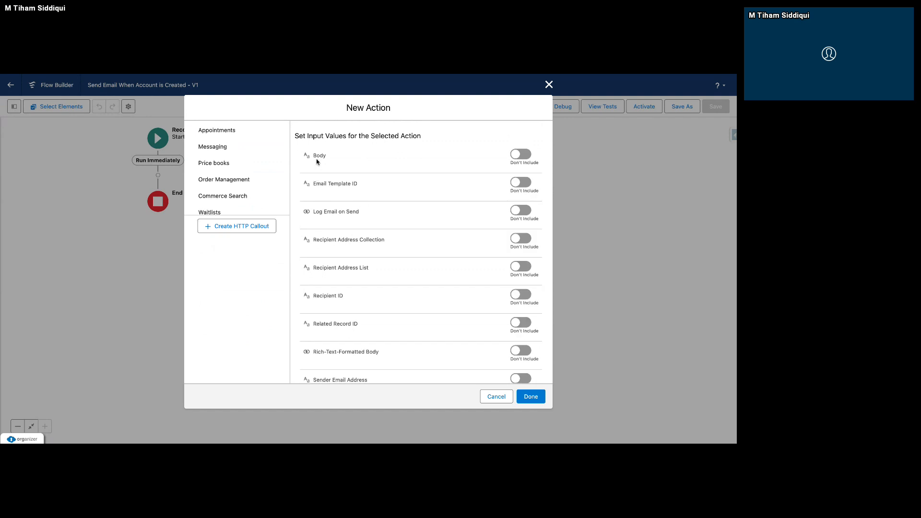
click(520, 154)
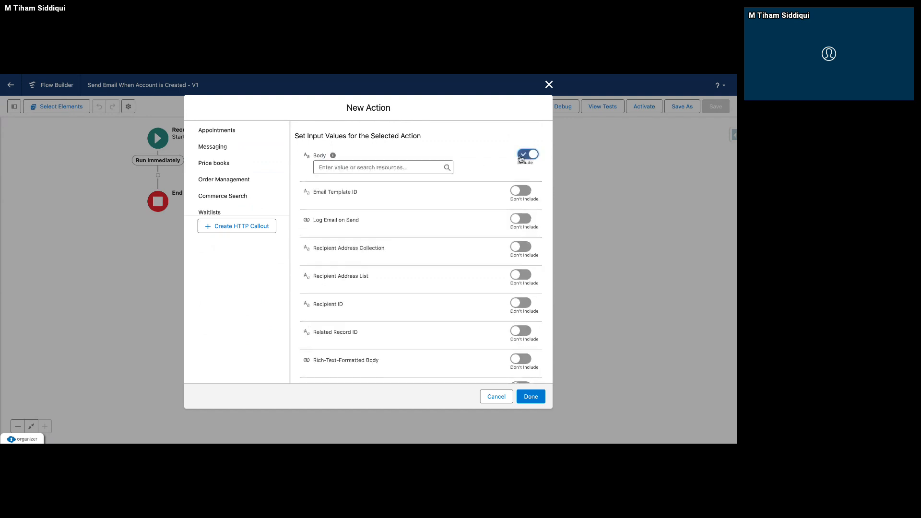
click(368, 168)
click(364, 159)
mouse_move(335, 159)
scroll(340, 168, down, 1)
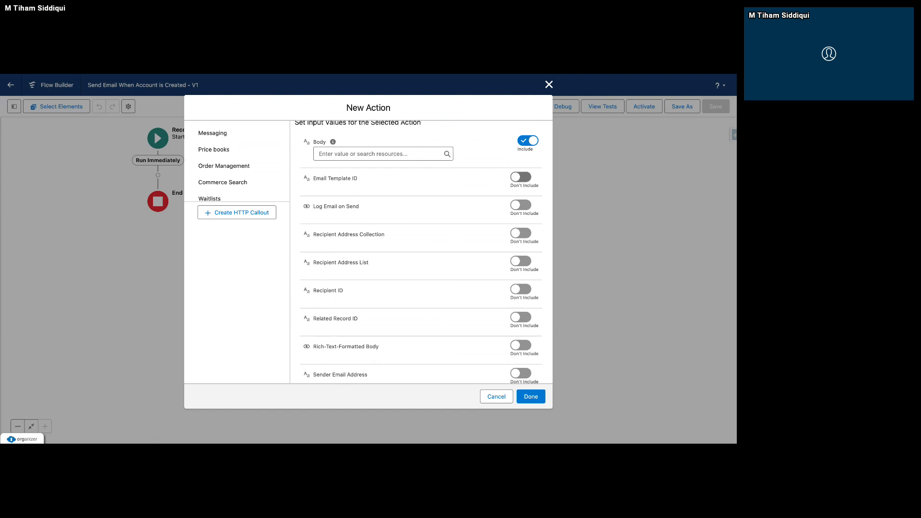
click(523, 177)
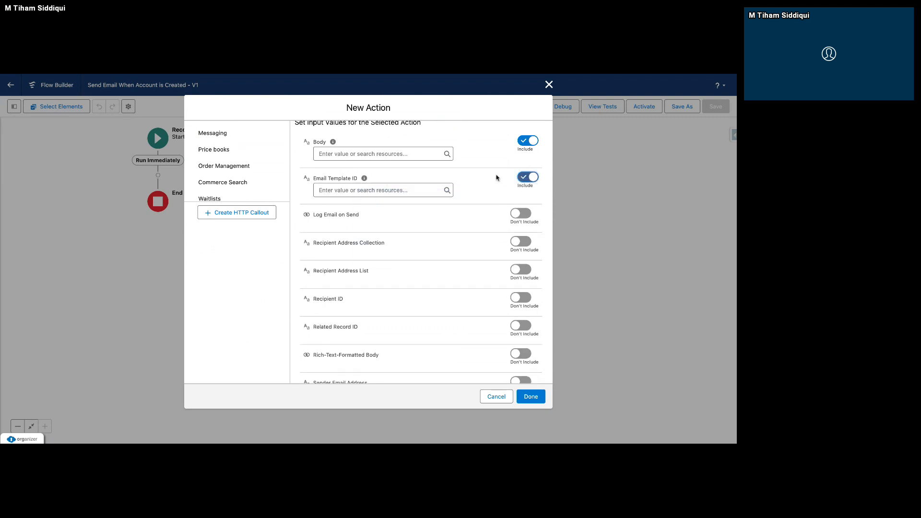
click(528, 178)
scroll(422, 216, down, 2)
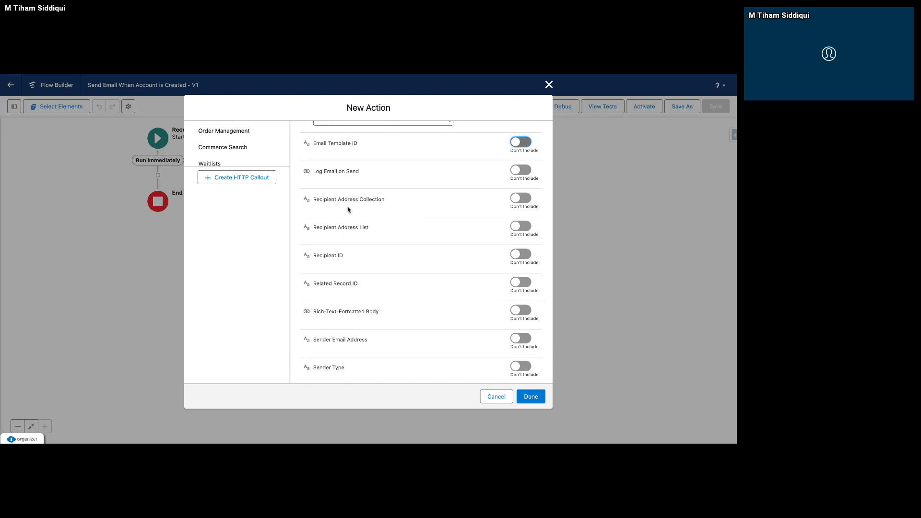
scroll(349, 209, down, 3)
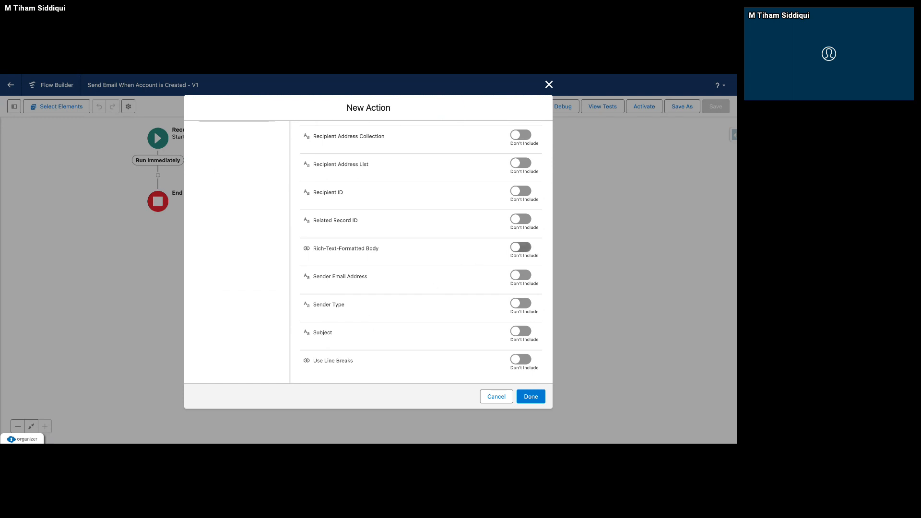
Include the Subject input value in the Send Email action, leaving Rich-Text-Formatted Body excluded.
click(521, 247)
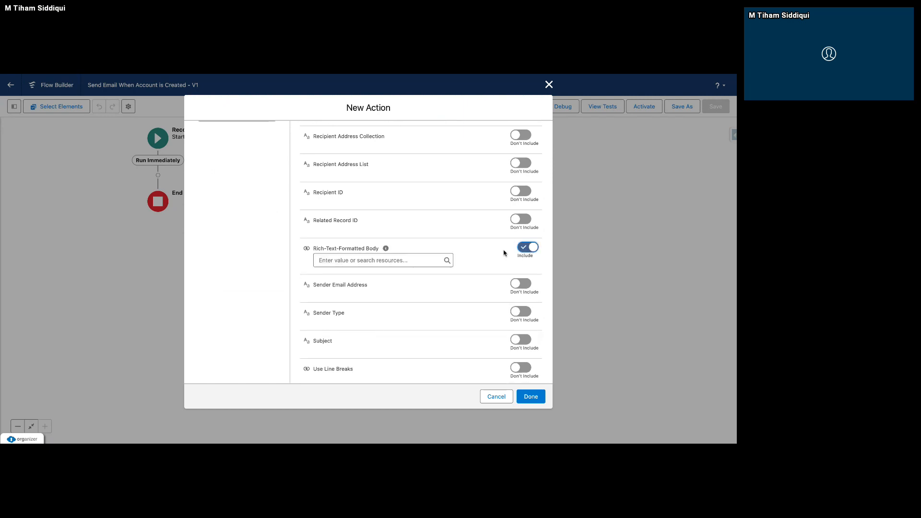
click(518, 340)
scroll(517, 340, down, 1)
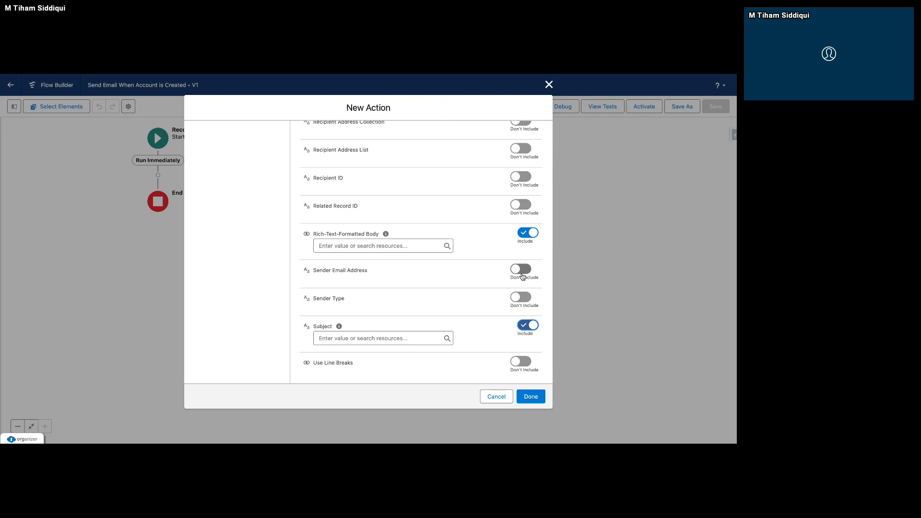
scroll(506, 286, up, 3)
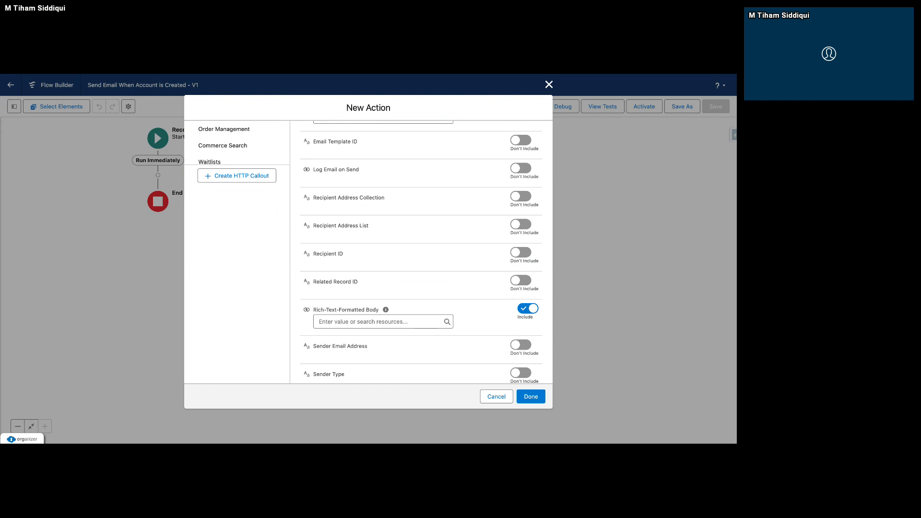
scroll(510, 310, up, 1)
click(519, 322)
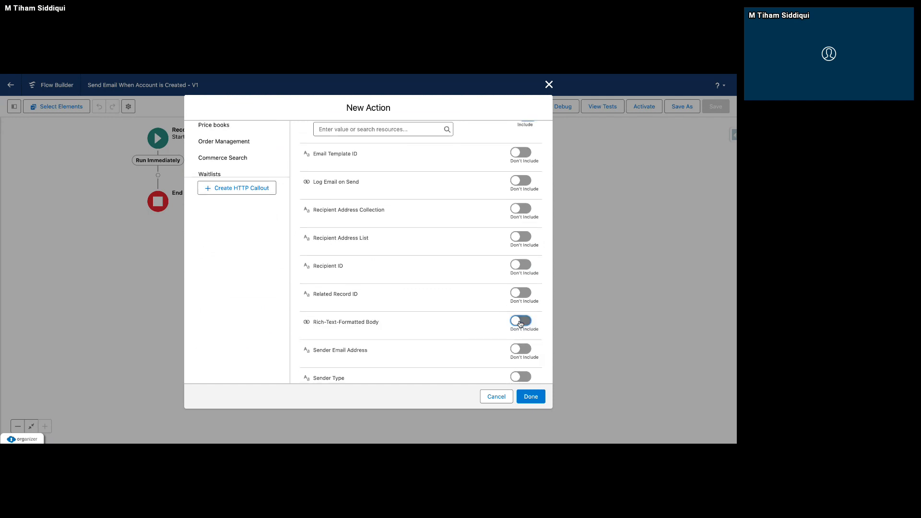
Set the Send Email action's Body to "The Email is Sent Because of an Account is Created.".
scroll(469, 280, up, 3)
click(387, 231)
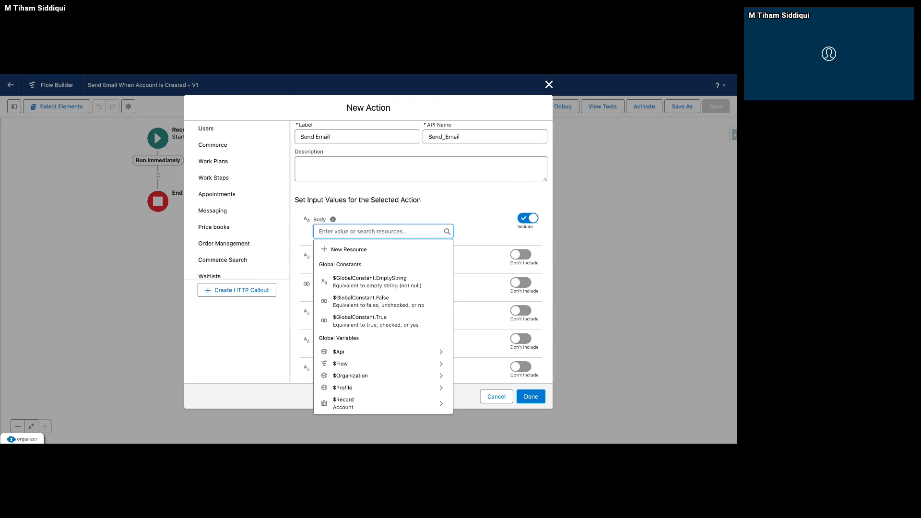
text(The )
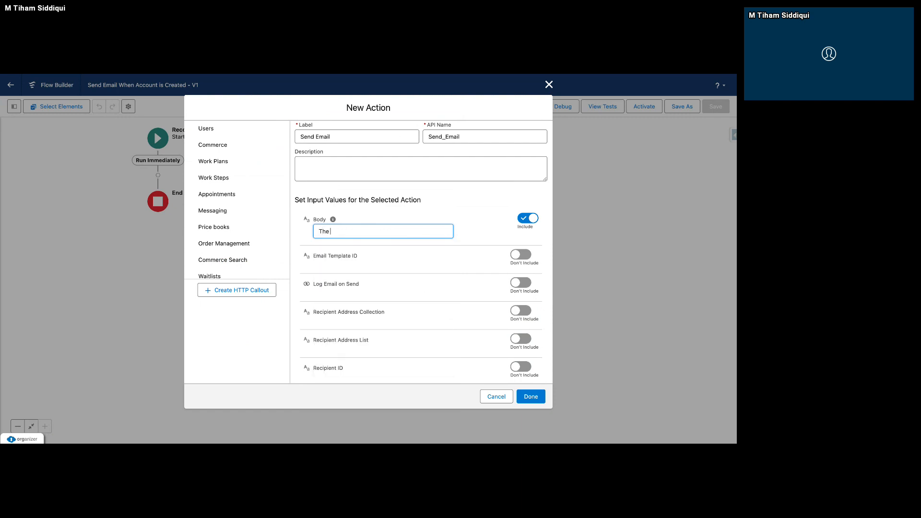
text(Email is Sent )
text(Becaus)
text(e iog)
key(BackSpace)
key(BackSpace)
key(BackSpace)
text(of An Account is Created.)
drag(439, 232, 307, 233)
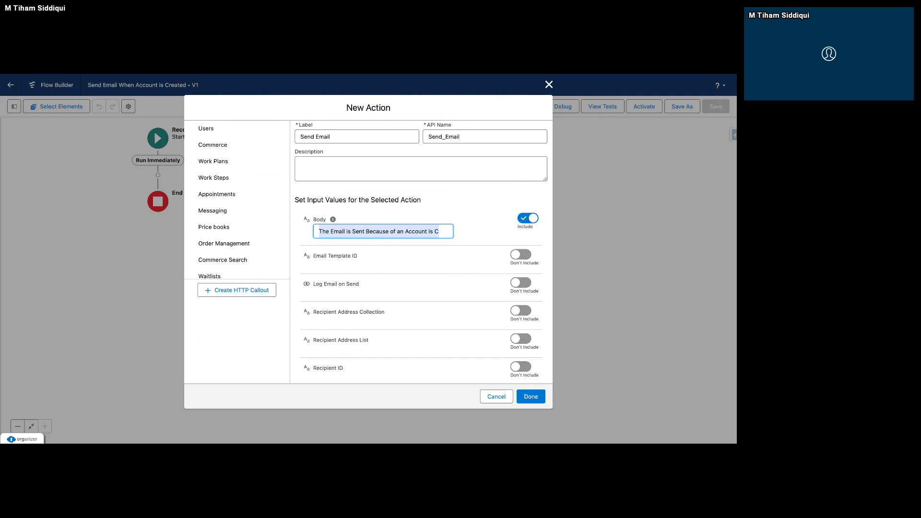
Set the email's Subject to "Account Creation - Automation" and finish the Send Email action.
scroll(385, 251, down, 1)
scroll(385, 251, down, 6)
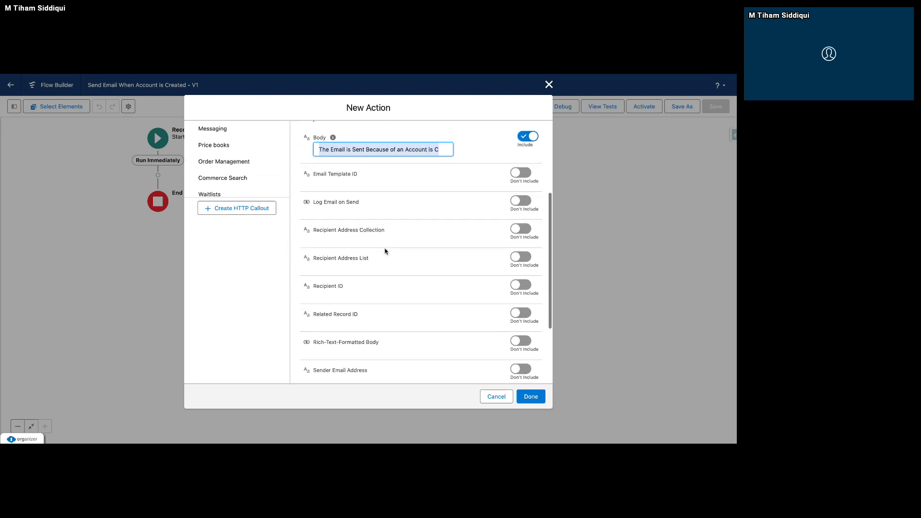
scroll(494, 329, down, 1)
click(432, 336)
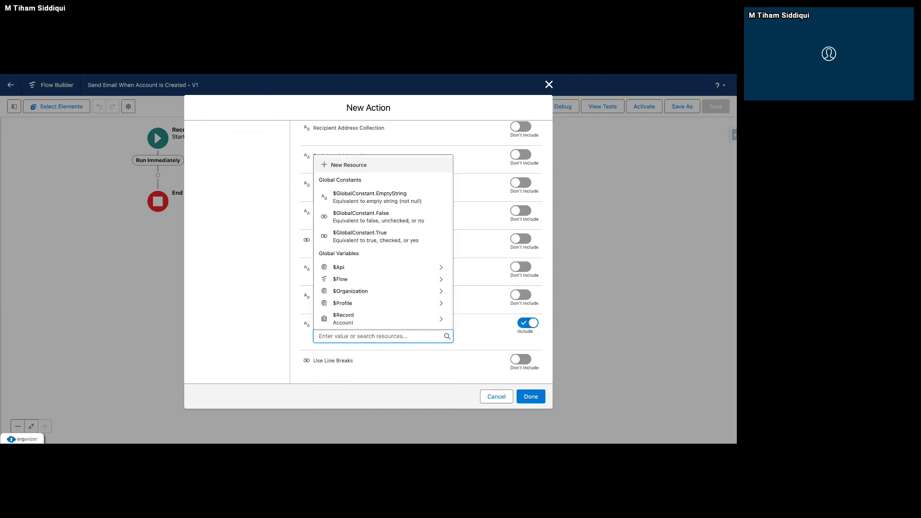
text(Account Creat)
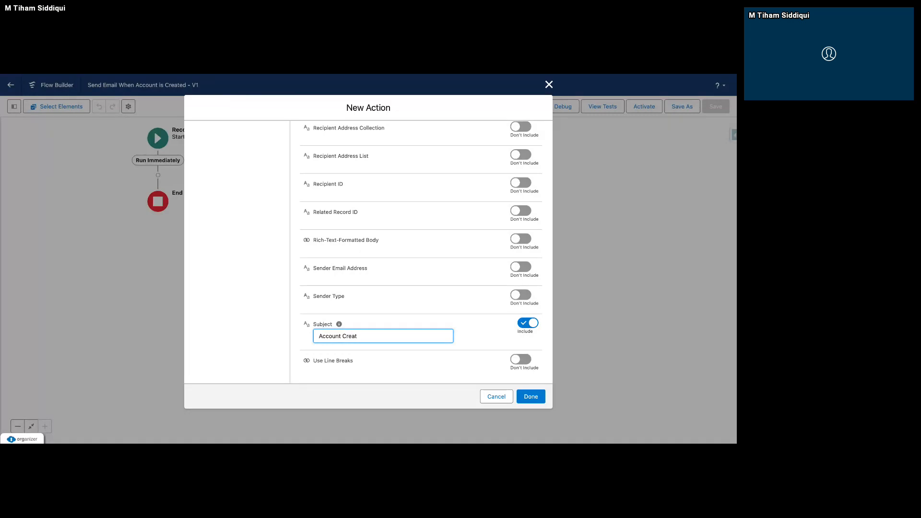
text(eon - Word)
text(shop)
drag(408, 336, 371, 336)
key(BackSpace)
text(Autoa)
text(matu)
text(ion)
click(409, 310)
scroll(436, 250, up, 1)
scroll(436, 250, up, 3)
scroll(417, 252, up, 3)
scroll(451, 309, up, 3)
scroll(451, 309, down, 10)
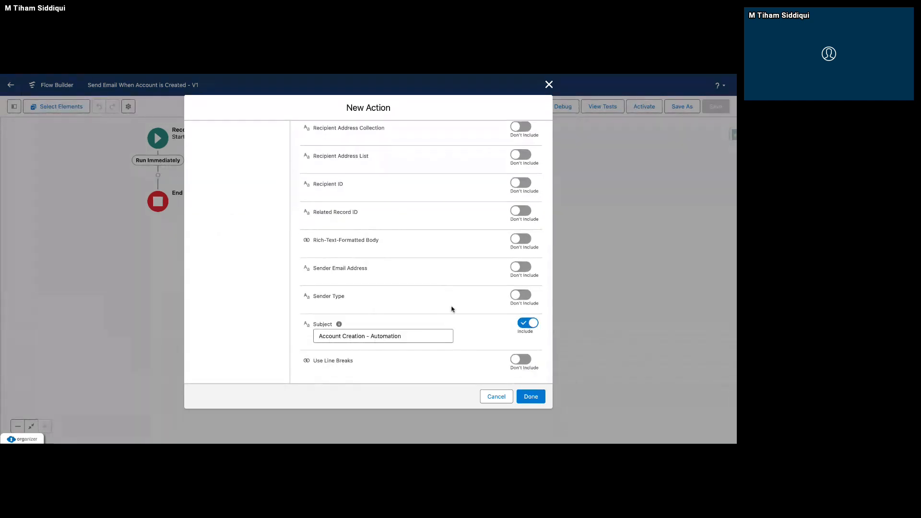
click(531, 397)
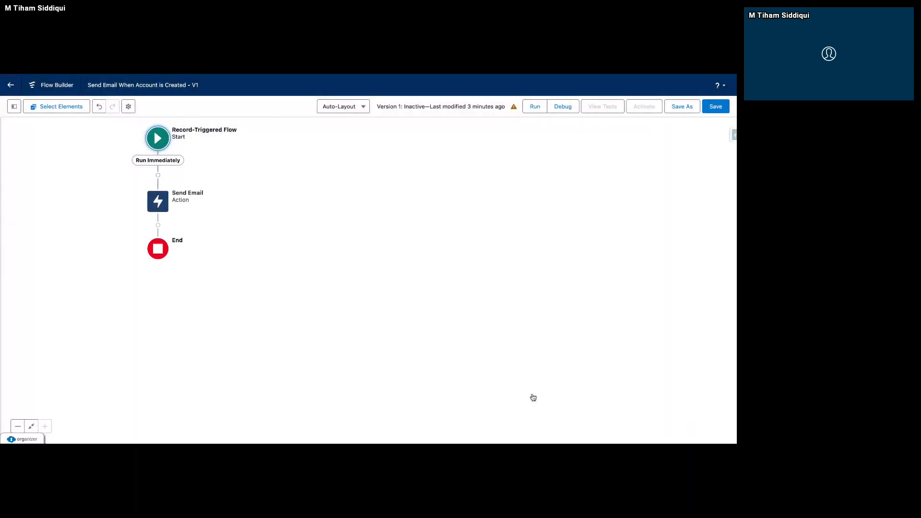
Start a new flow resource of type Variable with the API name emailAddresses.
click(11, 110)
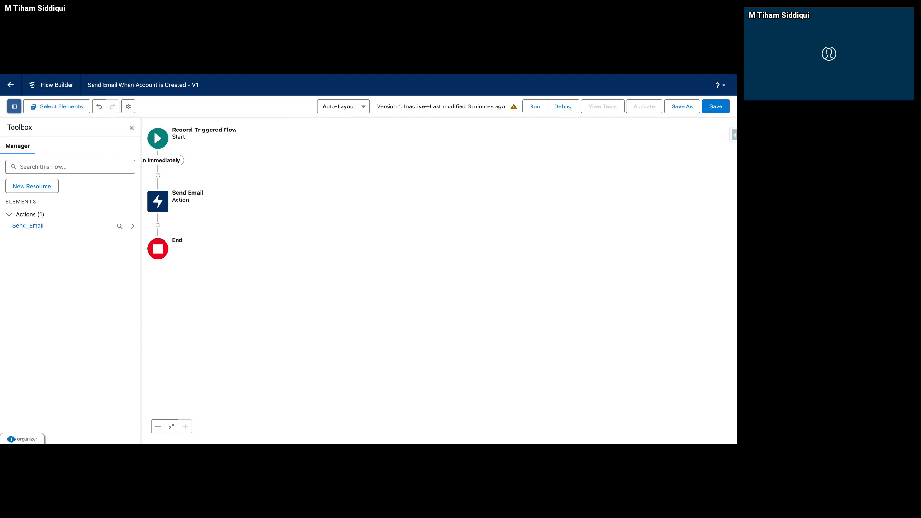
click(42, 192)
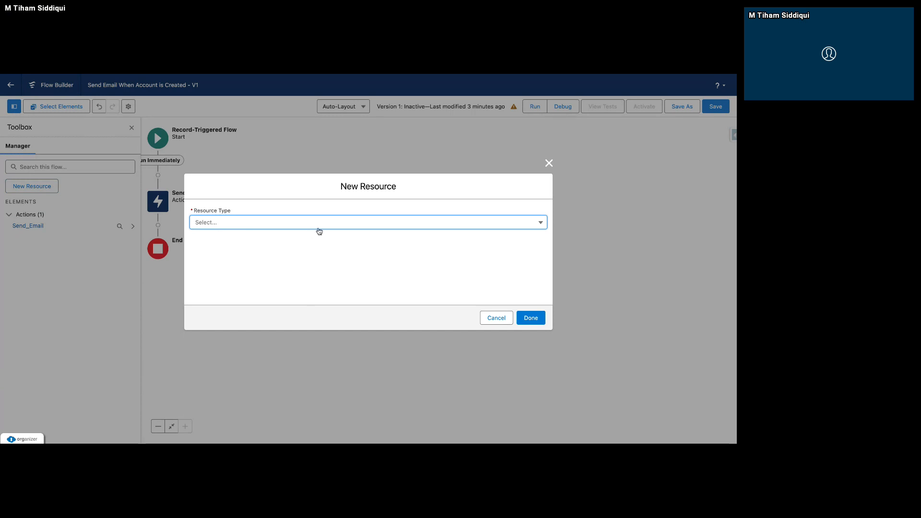
click(318, 227)
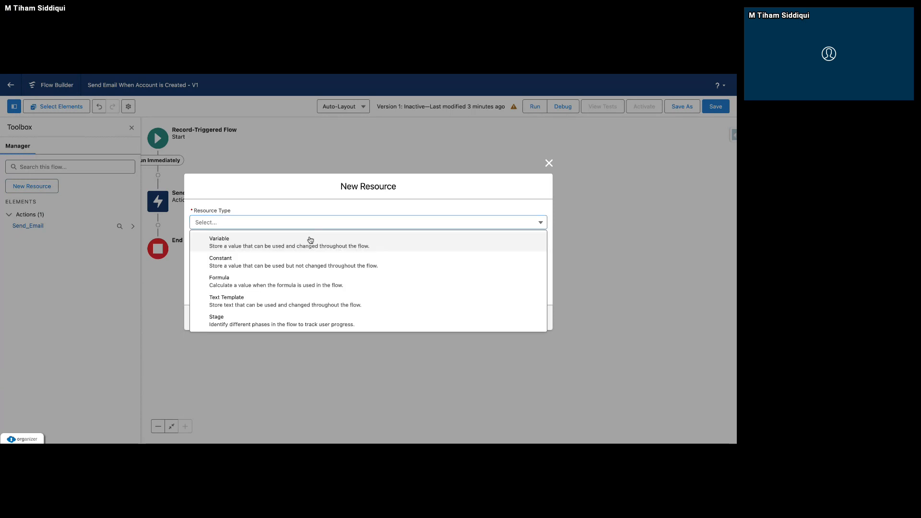
click(310, 240)
text(email)
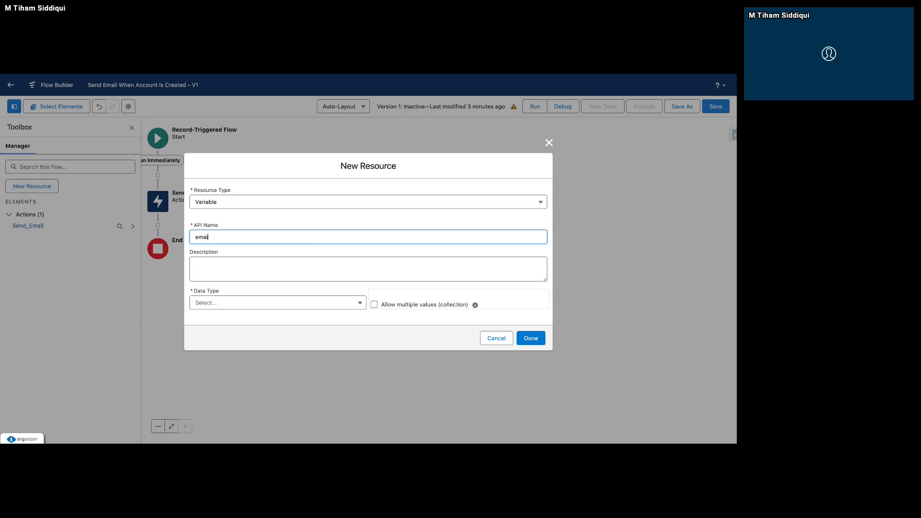
text(ailAddresses)
click(308, 253)
Give the variable the Text data type, allow multiple values (collection), and finish the resource.
click(349, 304)
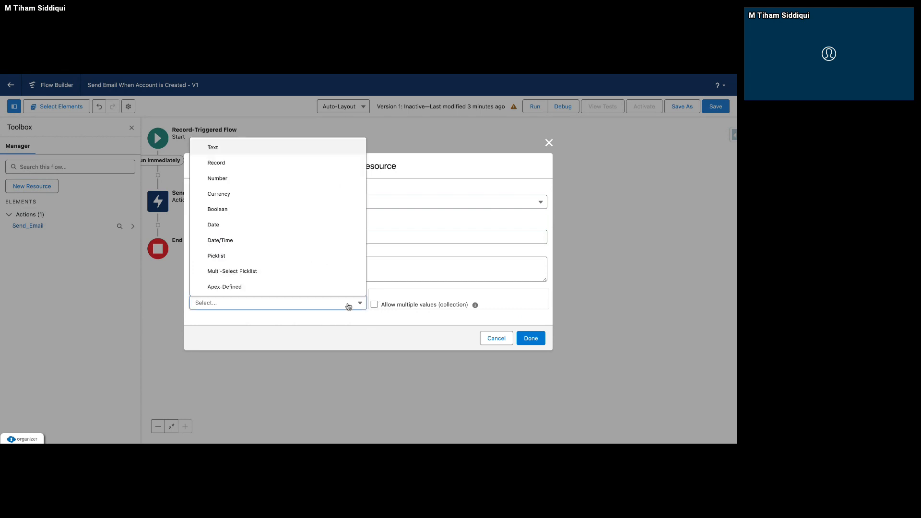
click(268, 146)
click(375, 279)
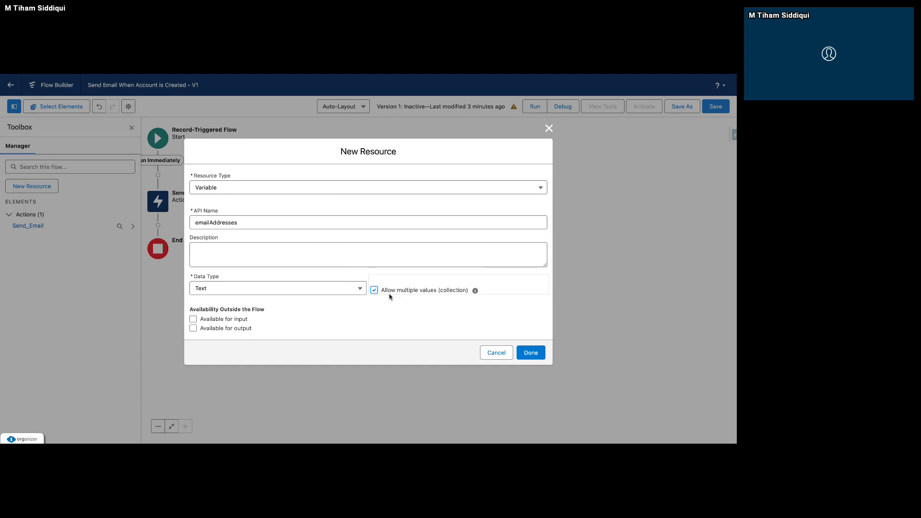
drag(471, 290, 384, 293)
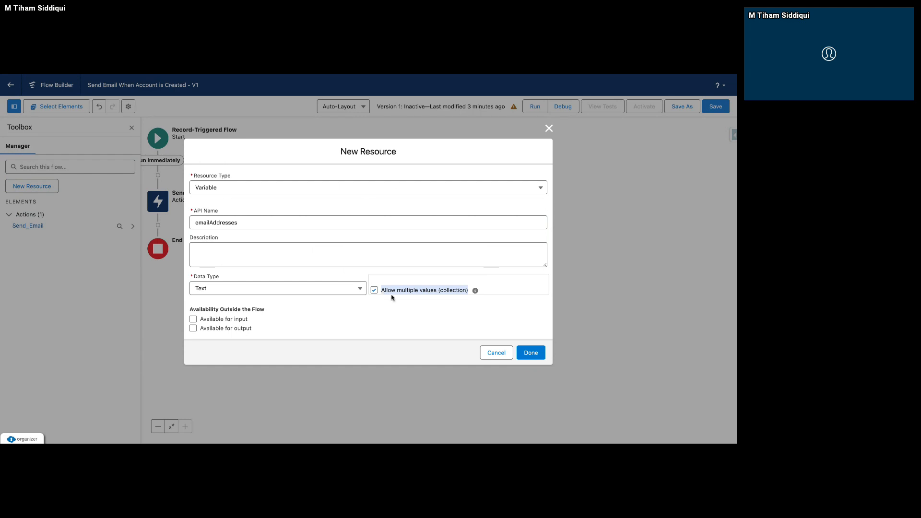
click(532, 354)
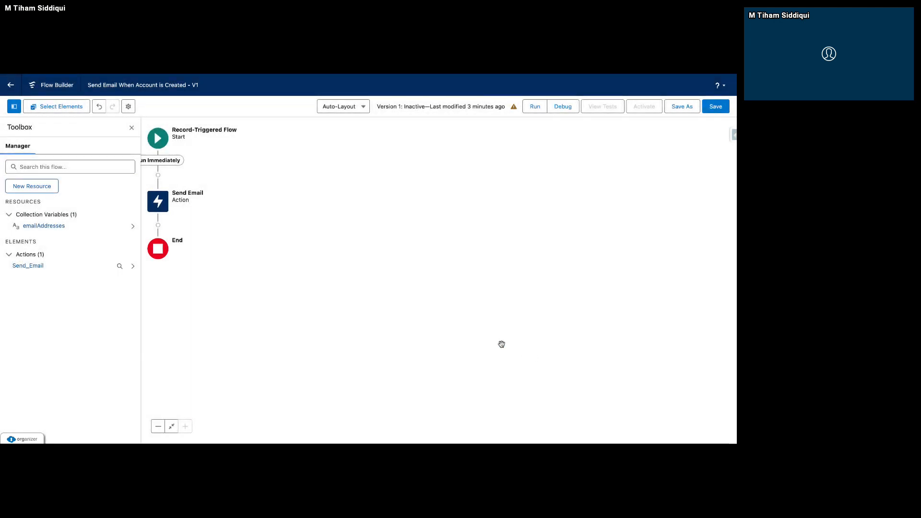
Close the Toolbox and add an Assignment element between Start and the Send Email action.
click(158, 176)
click(132, 127)
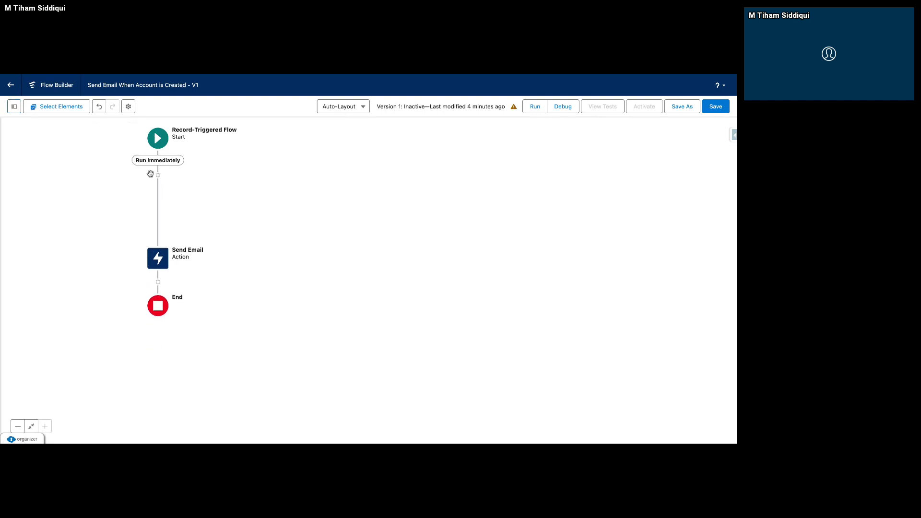
click(158, 176)
text(Ass)
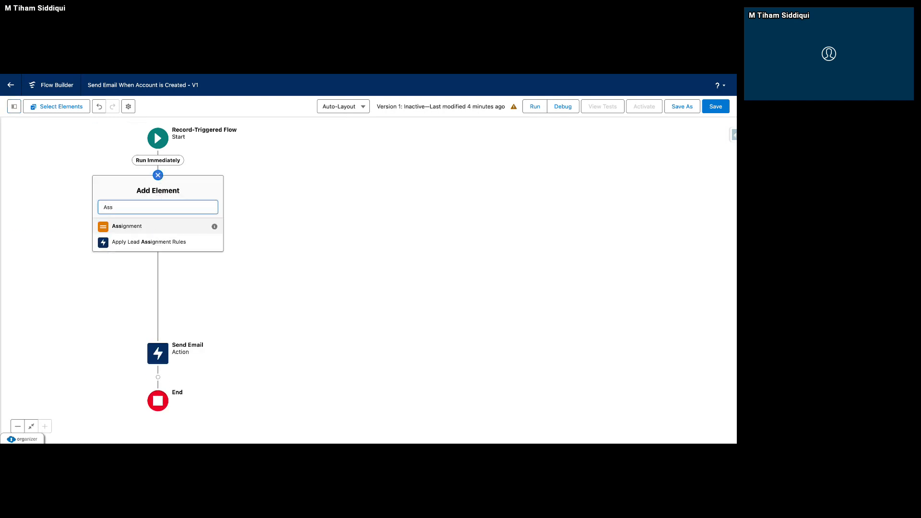
click(164, 231)
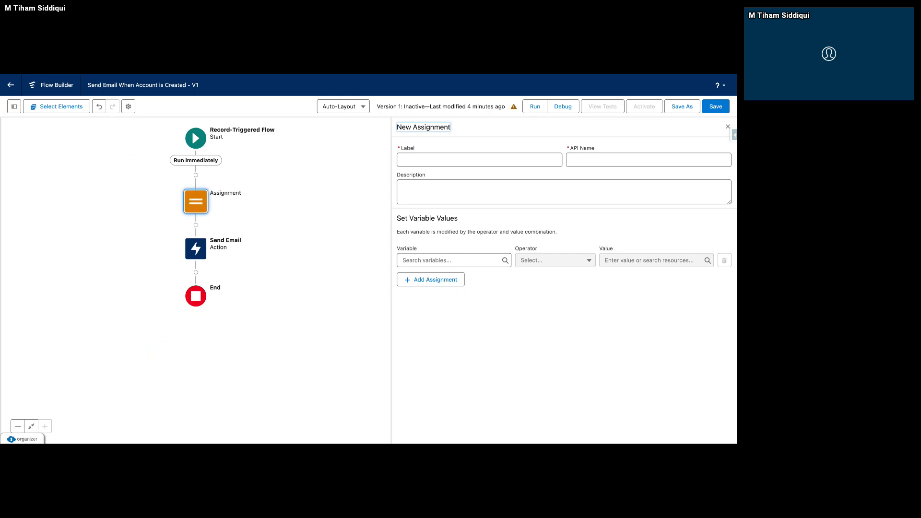
Label the assignment "Assign Email Address to Collection Variable" and let its API name fill in from the label.
click(431, 159)
text(Assi)
text(gned)
key(BackSpace)
key(BackSpace)
text(Em)
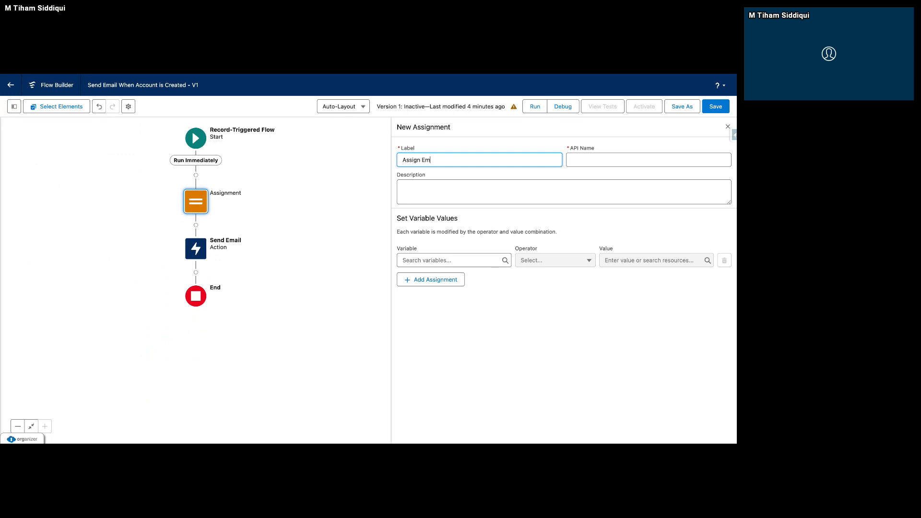
text(ail Address to Collection Variable)
click(469, 179)
Choose emailAddresses as the assignment's variable and set its operator to Add.
click(435, 262)
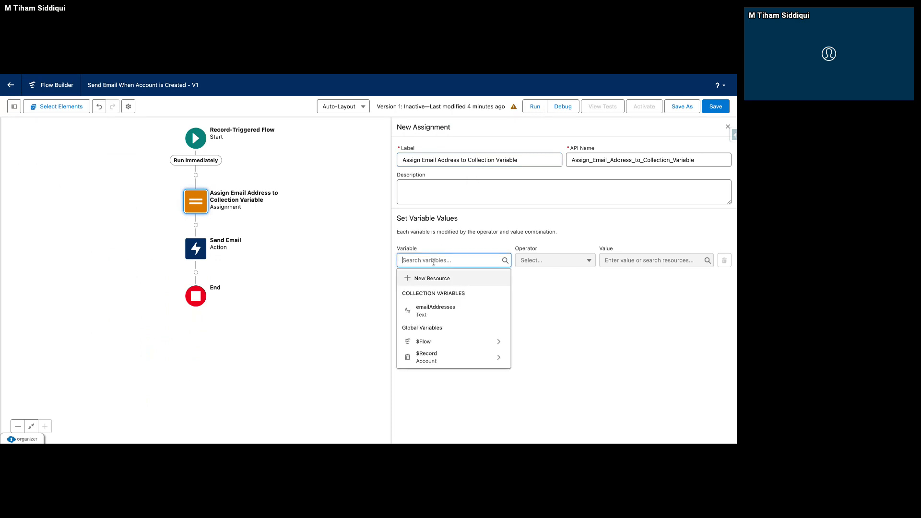
click(438, 309)
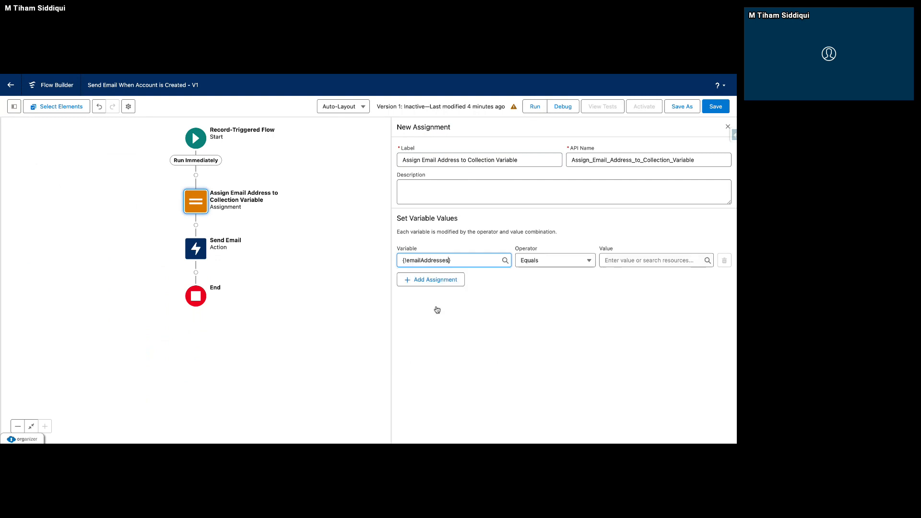
click(528, 266)
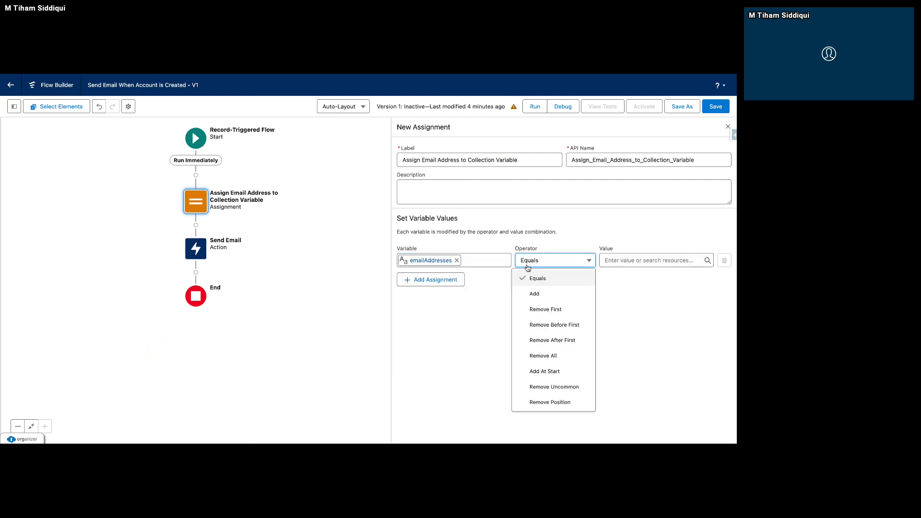
click(535, 295)
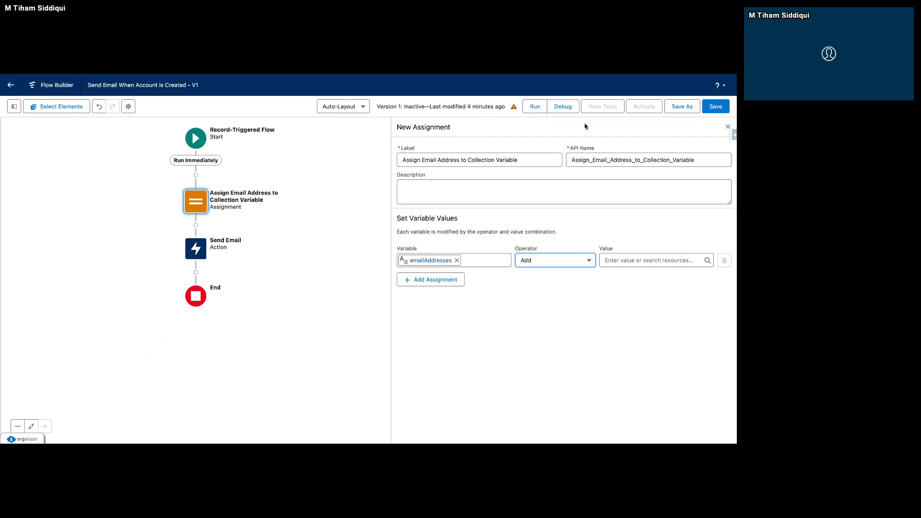
Switch to the Mailinator website and open the public inbox named workshop.
click(620, 75)
key(ctrl+Tab)
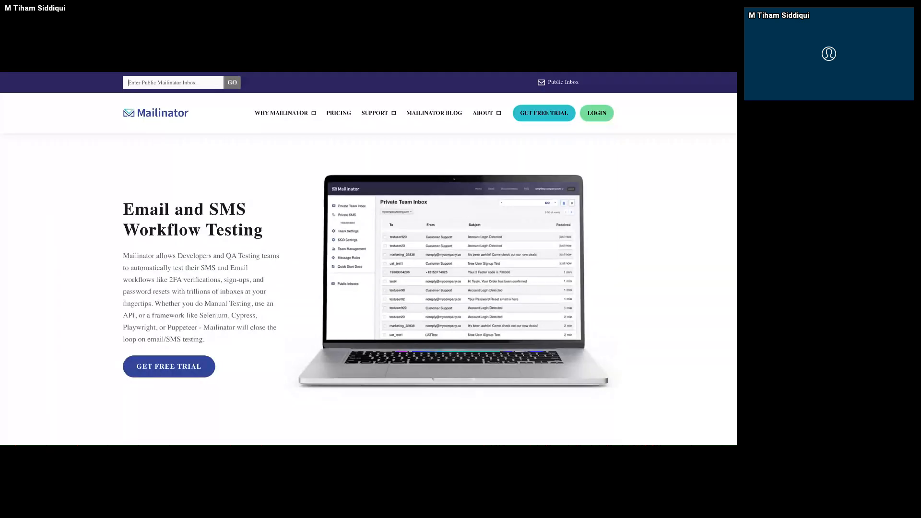
click(198, 87)
text(workshop)
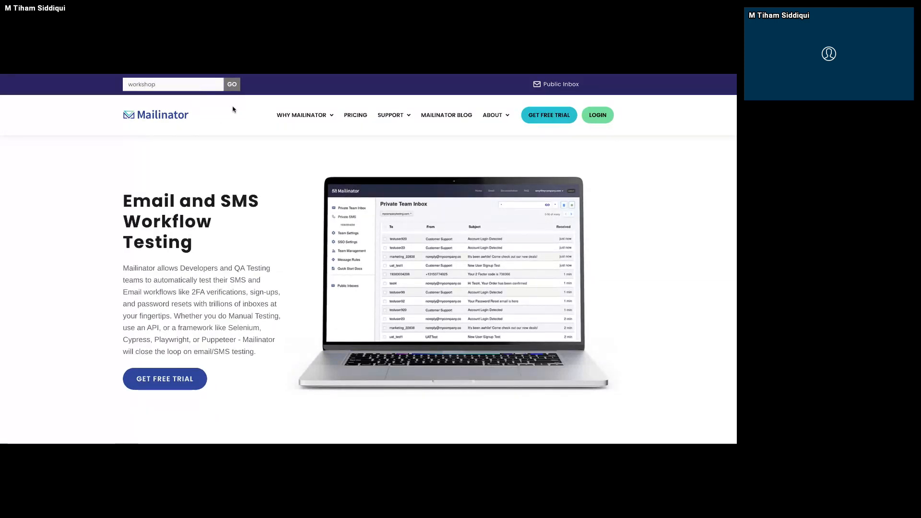
click(233, 88)
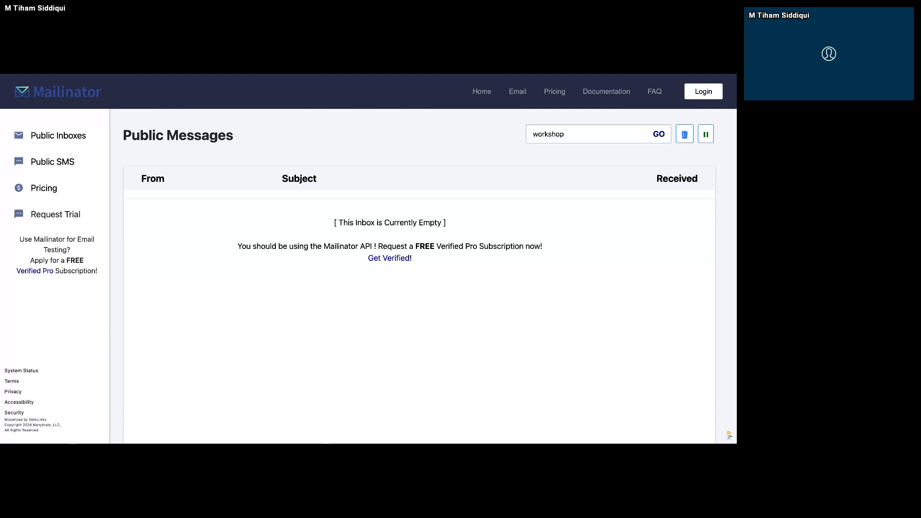
Switch back to the flow in Flow Builder and open its debug options.
key(ctrl+Tab)
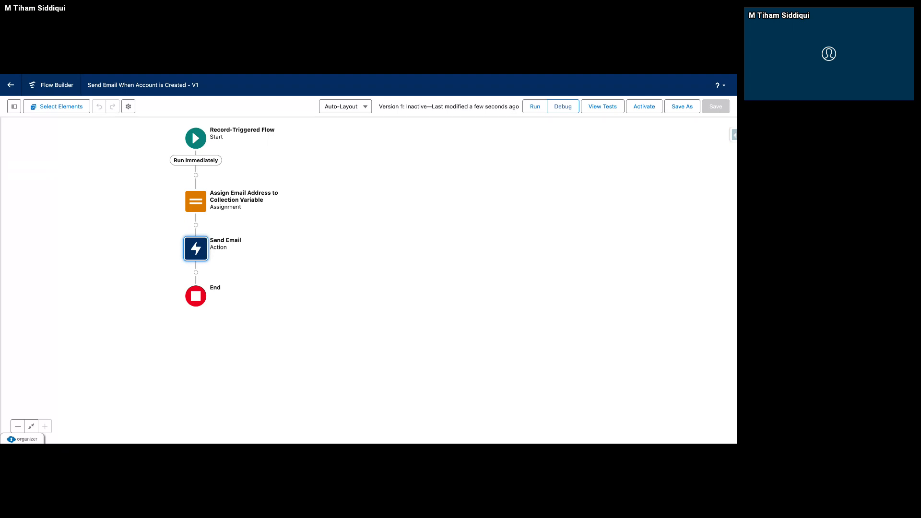
click(552, 108)
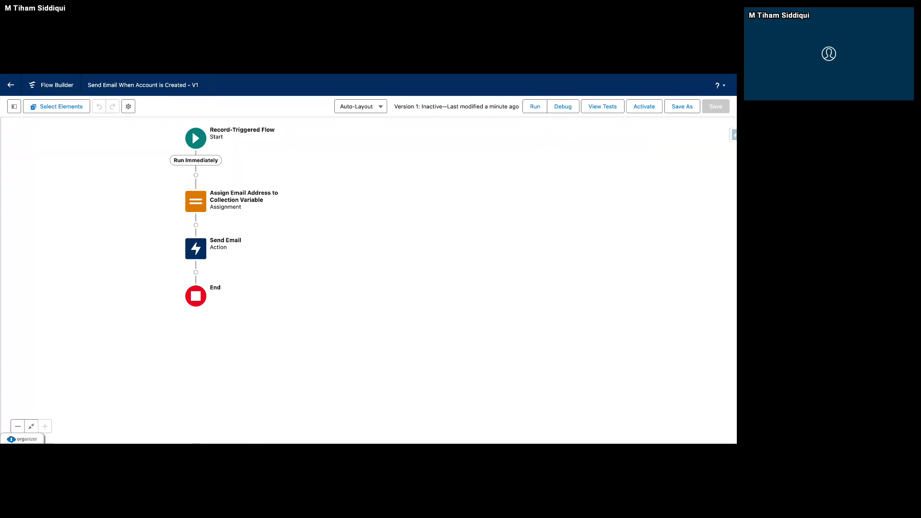
Switch to Salesforce Setup, search its settings for Email and open the Deliverability page.
click(347, 75)
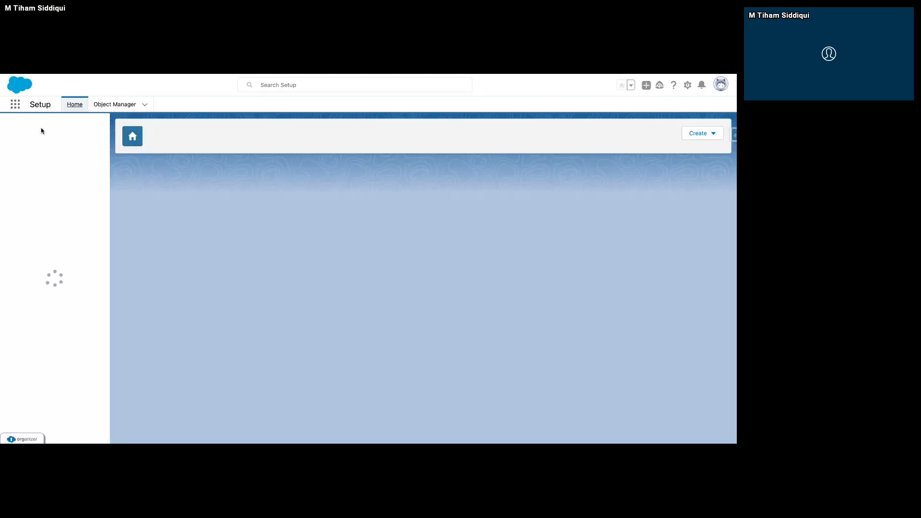
click(42, 128)
text(Ema)
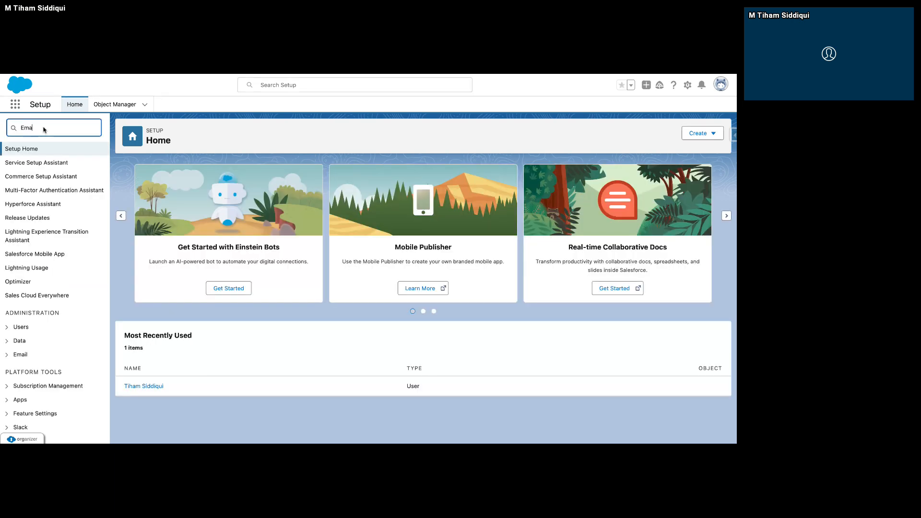
text(il)
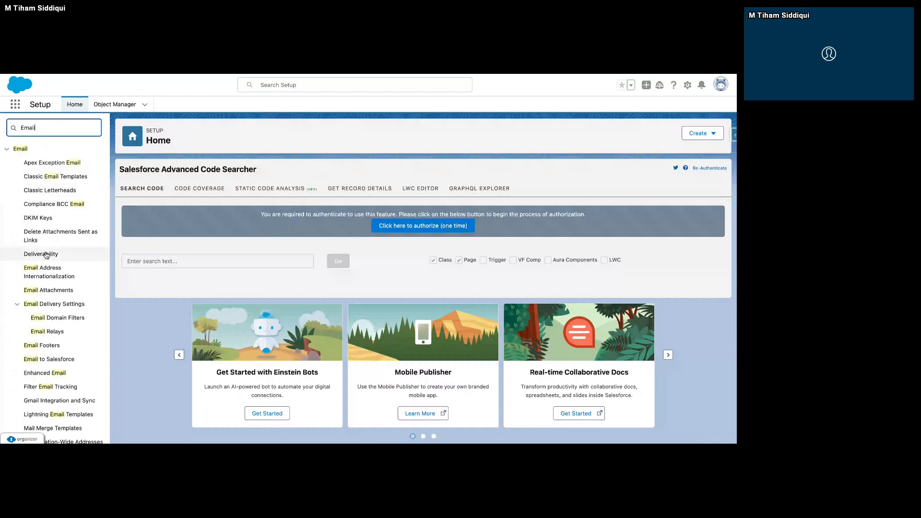
scroll(46, 268, down, 1)
scroll(44, 335, down, 3)
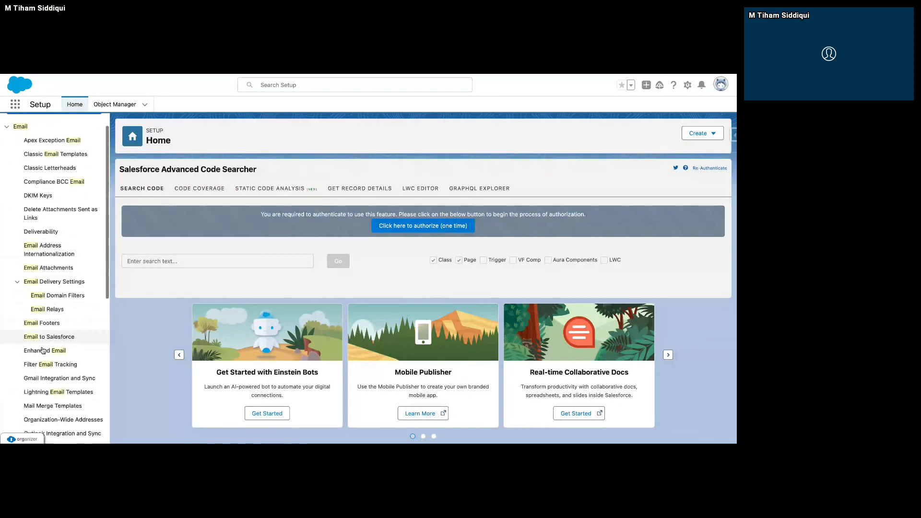
scroll(55, 154, up, 1)
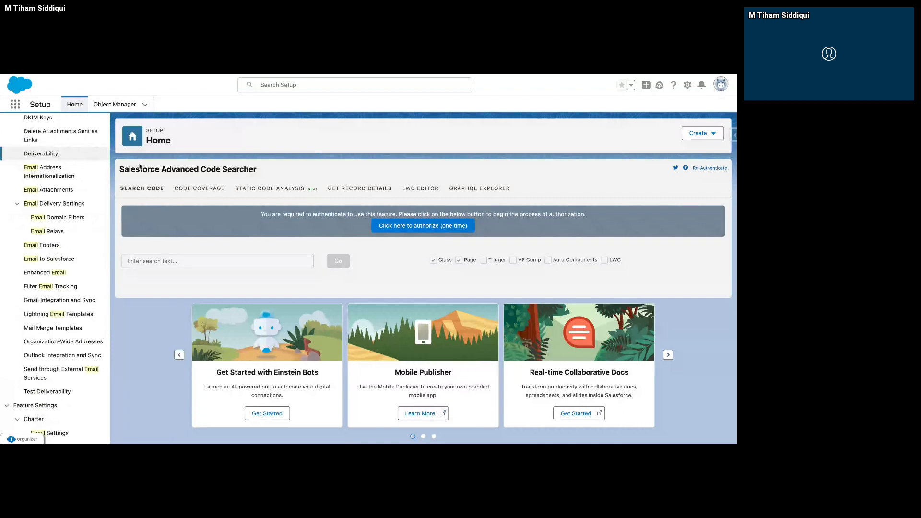
click(59, 157)
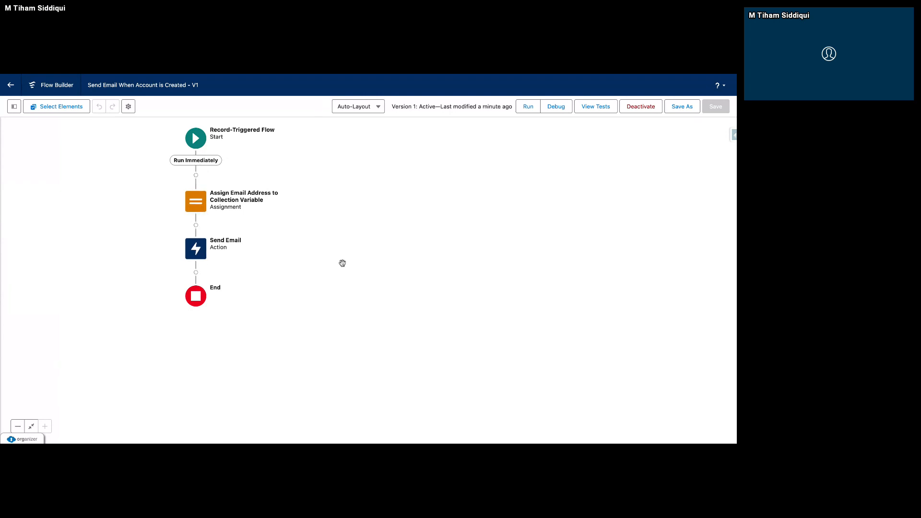
click(378, 108)
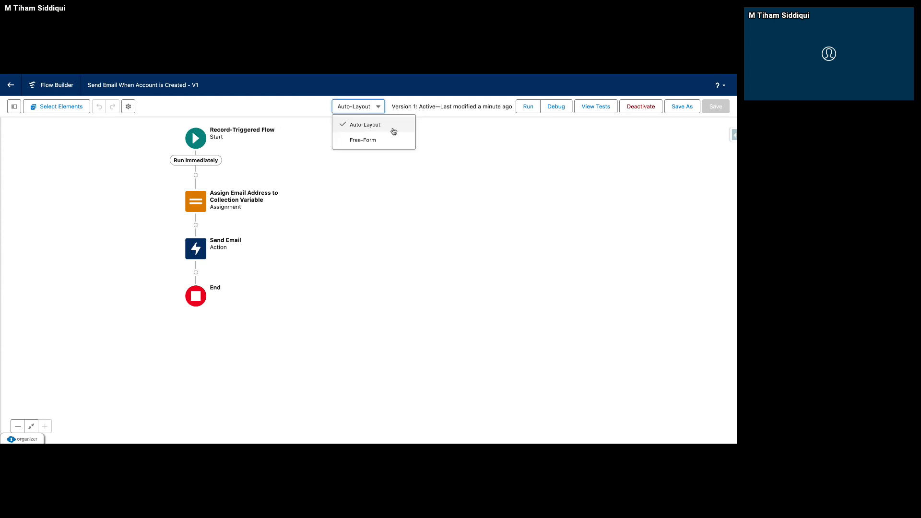
click(393, 131)
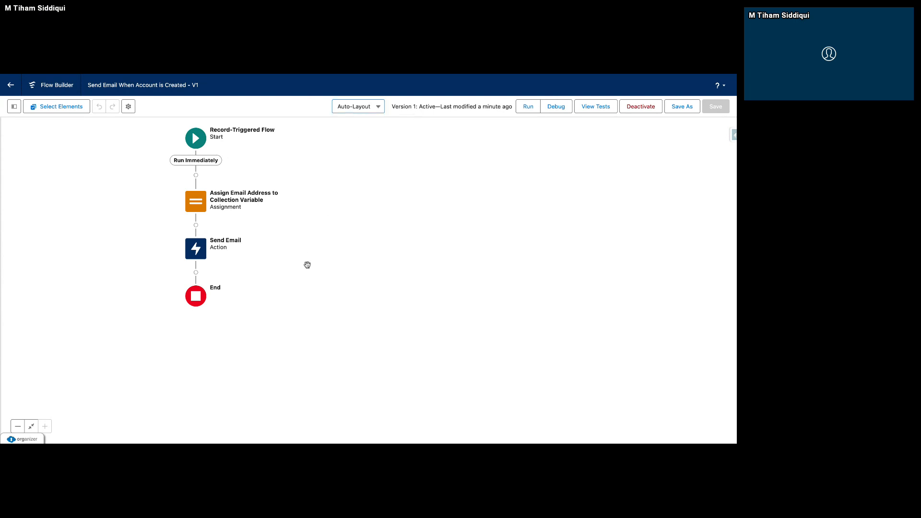
click(197, 228)
click(310, 292)
Switch the flow canvas to Free-Form layout and move the Send Email action and the assignment element apart.
click(378, 110)
click(374, 141)
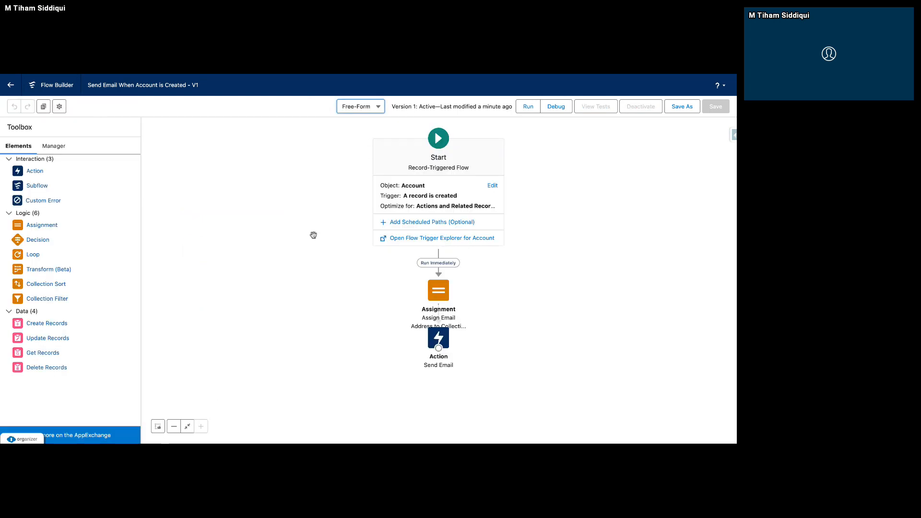
drag(444, 349, 235, 337)
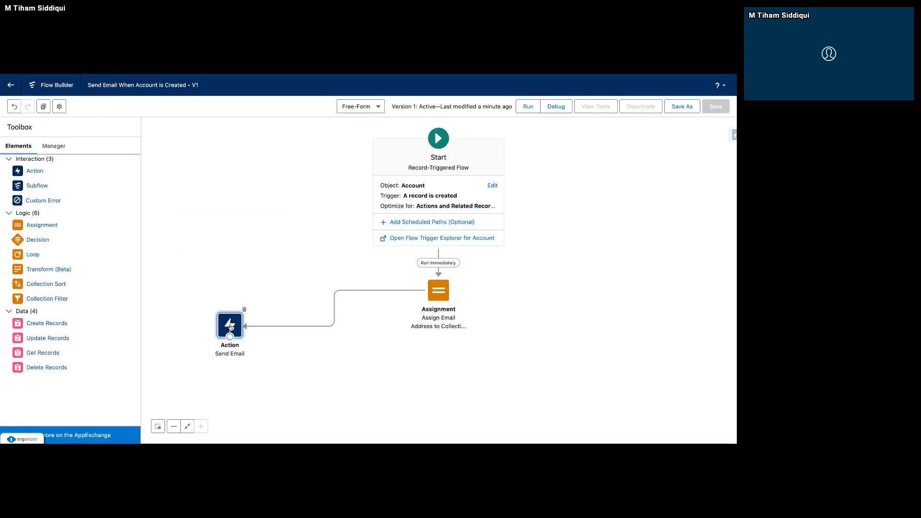
drag(438, 291, 561, 291)
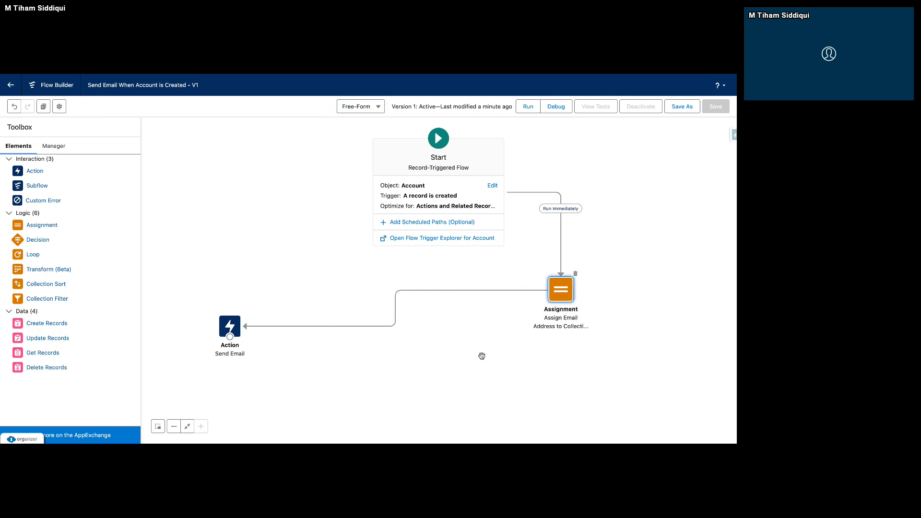
drag(485, 352, 494, 286)
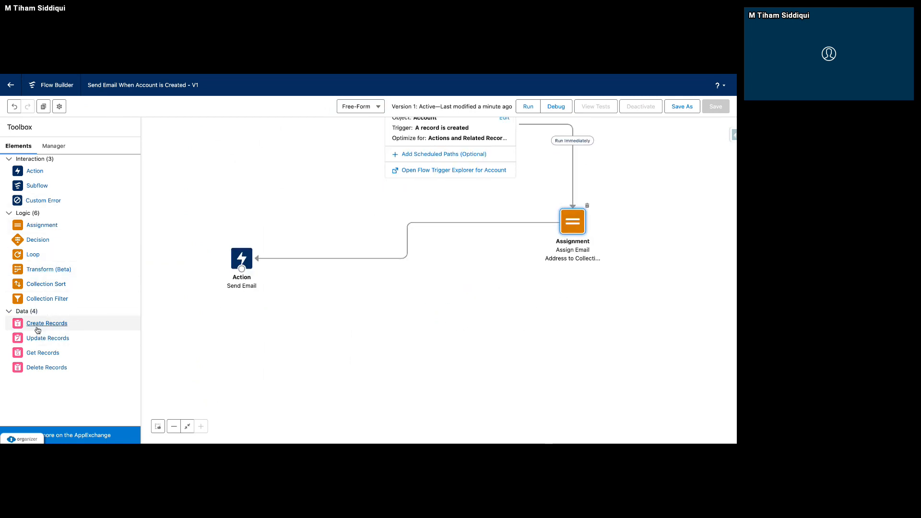
drag(40, 325, 290, 343)
click(493, 378)
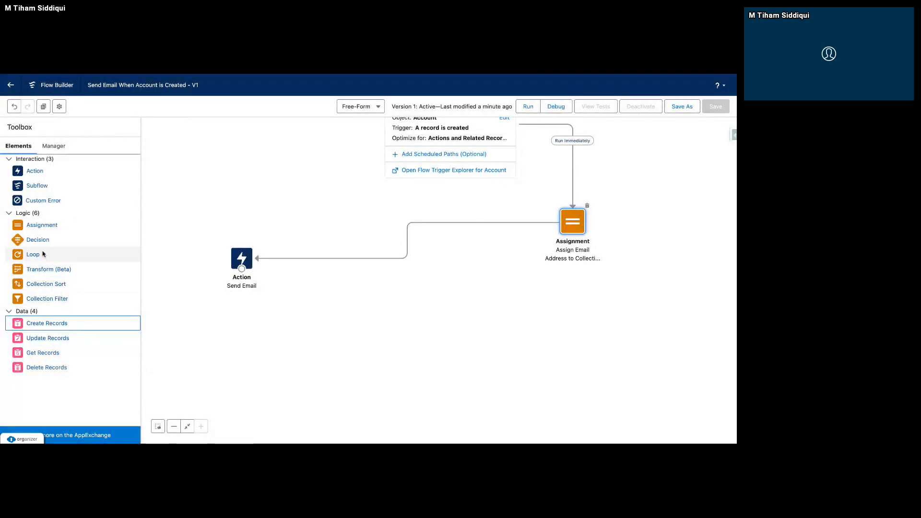
drag(51, 229, 281, 304)
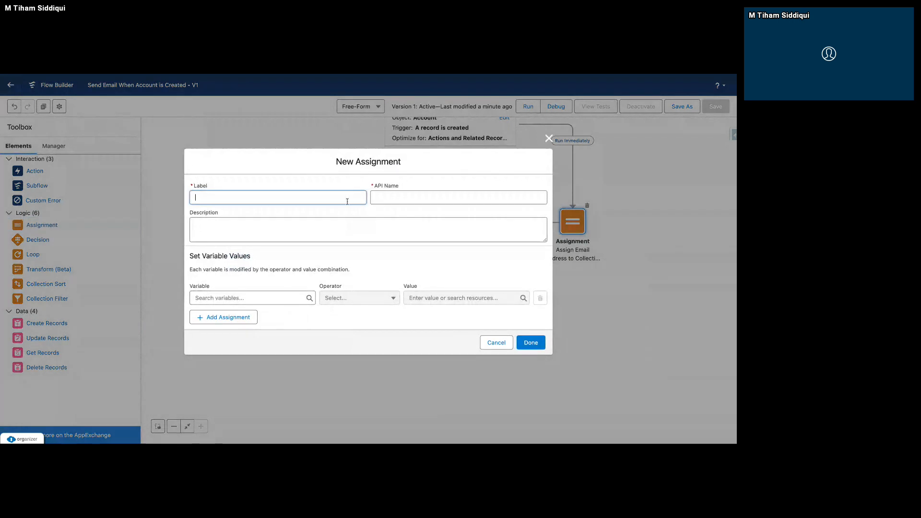
text(fasfa)
click(533, 343)
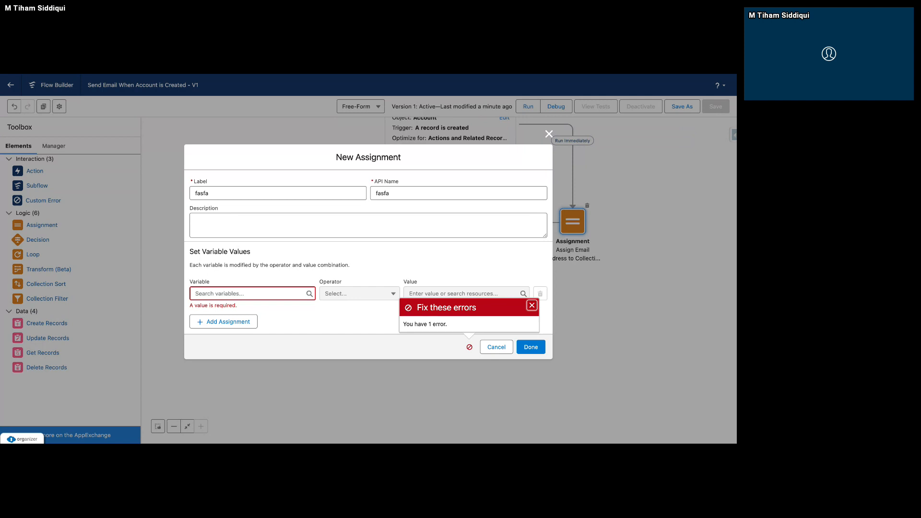
click(499, 351)
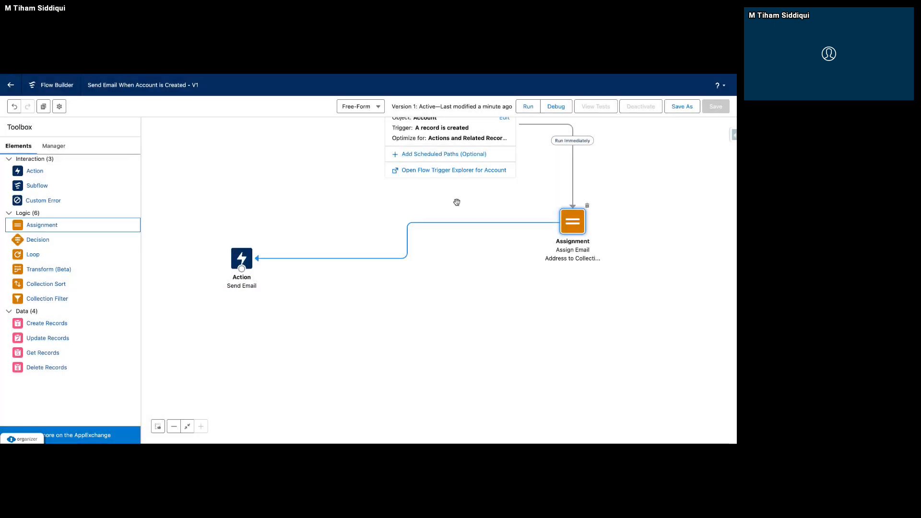
Return the flow canvas to Auto-Layout.
click(361, 106)
click(366, 132)
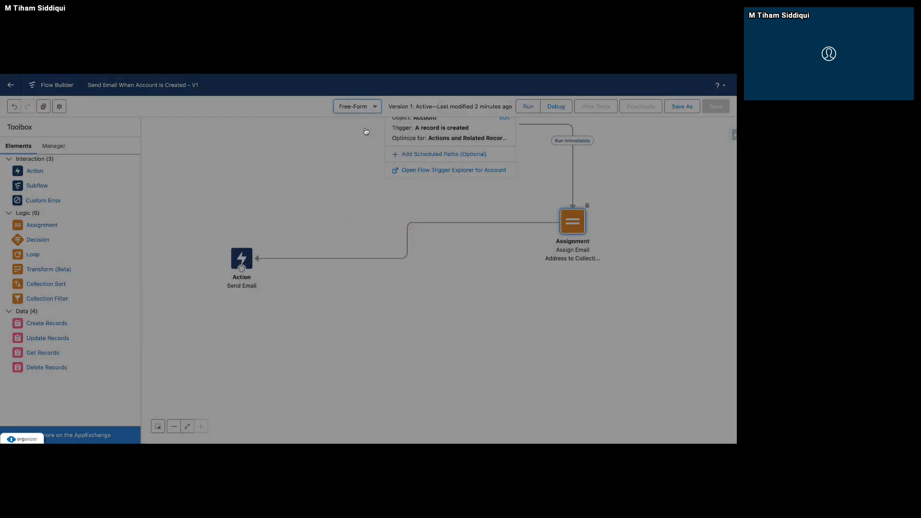
click(452, 285)
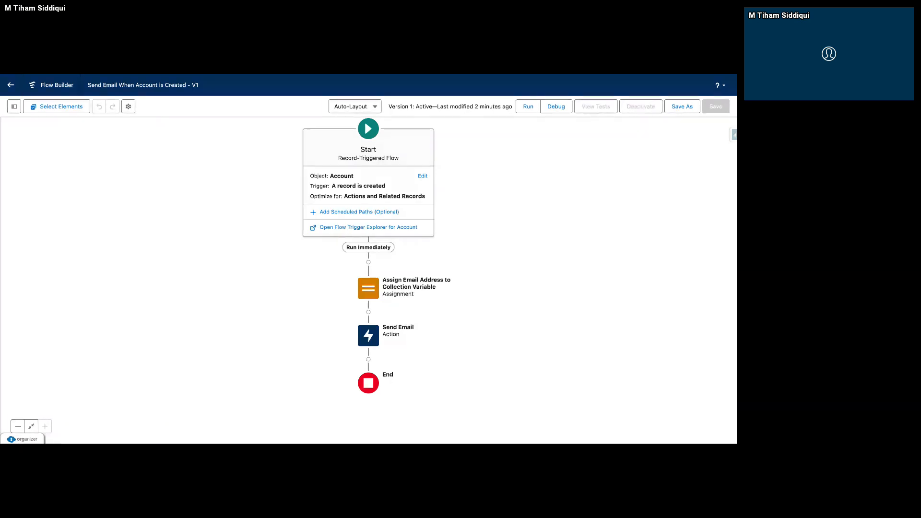
Switch to the Mailinator workshop inbox, open the Account Creation - Automation email and examine its body and subject.
key(ctrl+Tab)
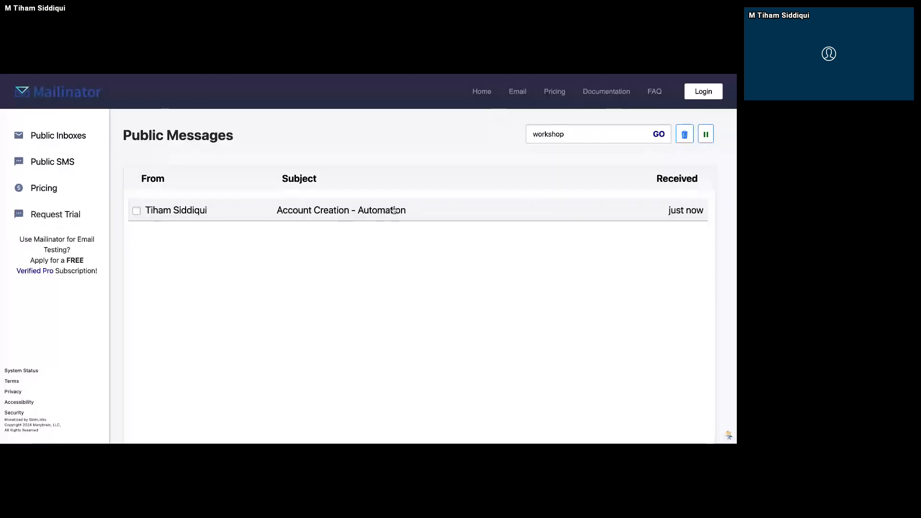
click(283, 213)
scroll(281, 274, down, 1)
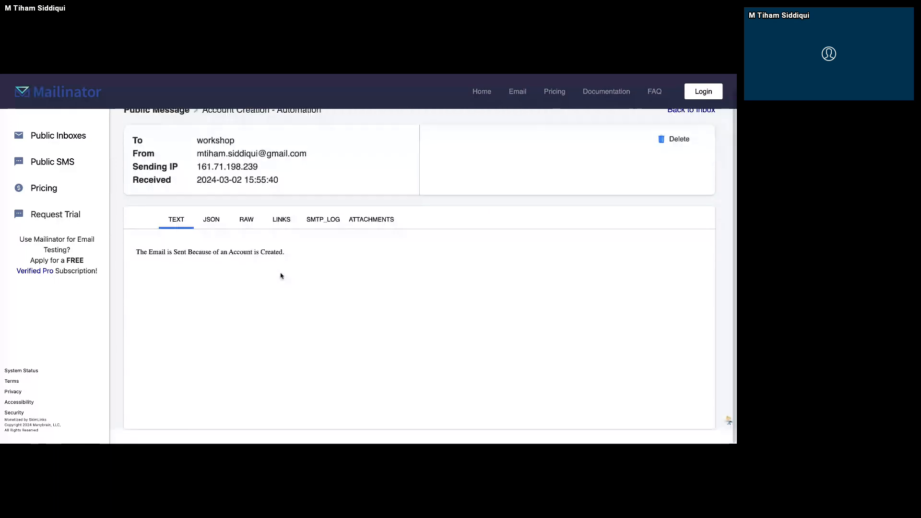
drag(132, 250, 286, 259)
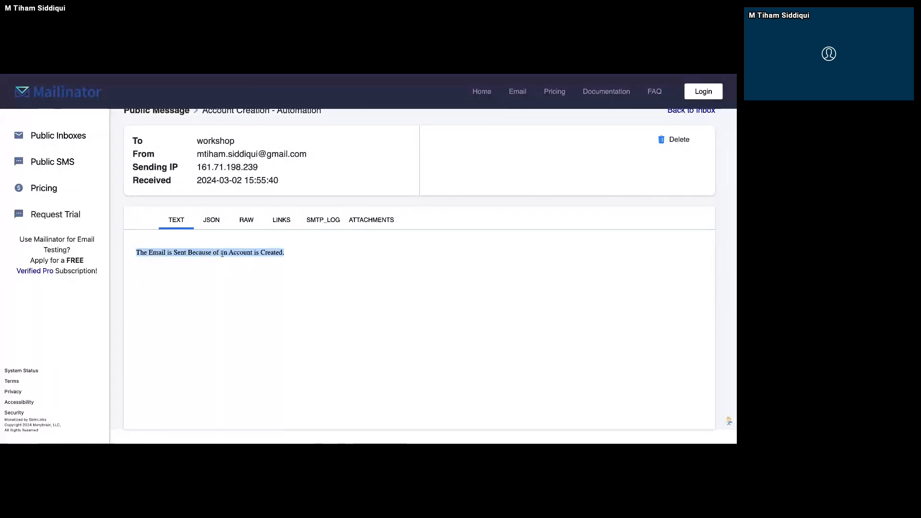
scroll(259, 206, up, 1)
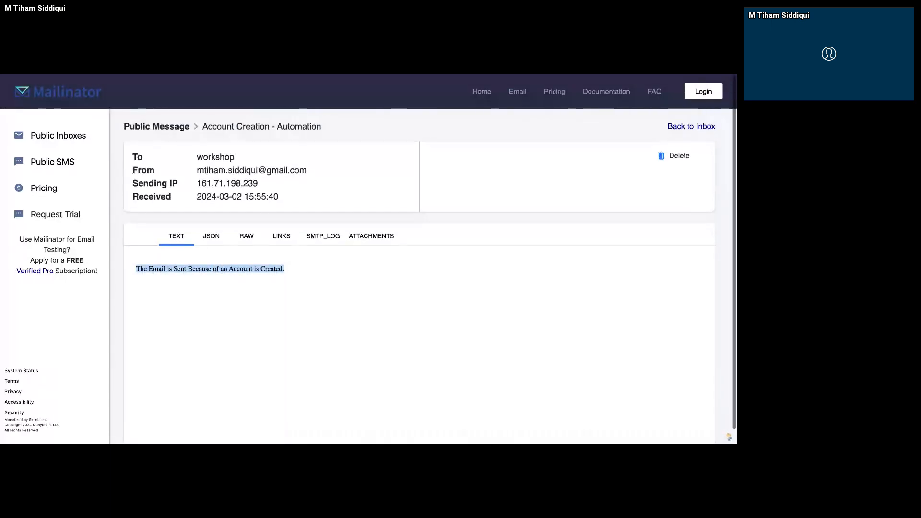
drag(322, 124, 204, 126)
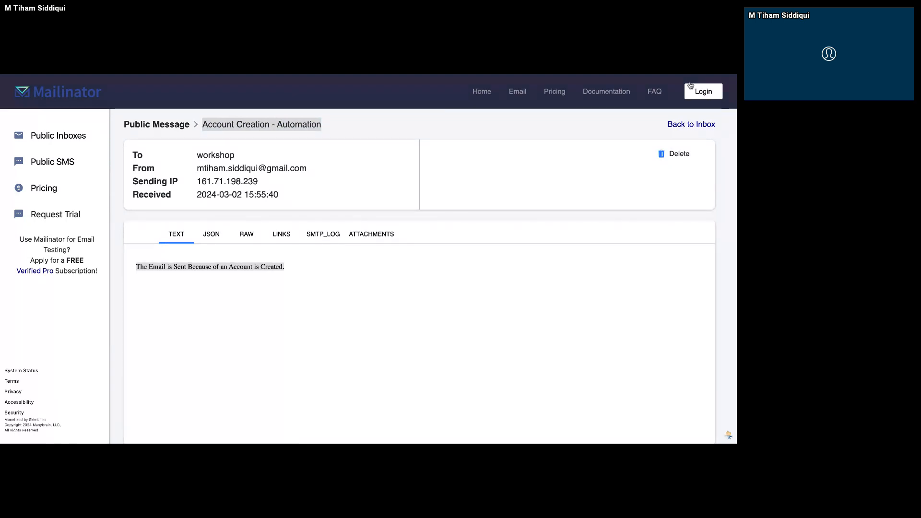
Switch to Salesforce Setup, look at the notifications list, and find and open the Custom Notifications page.
key(ctrl+Tab)
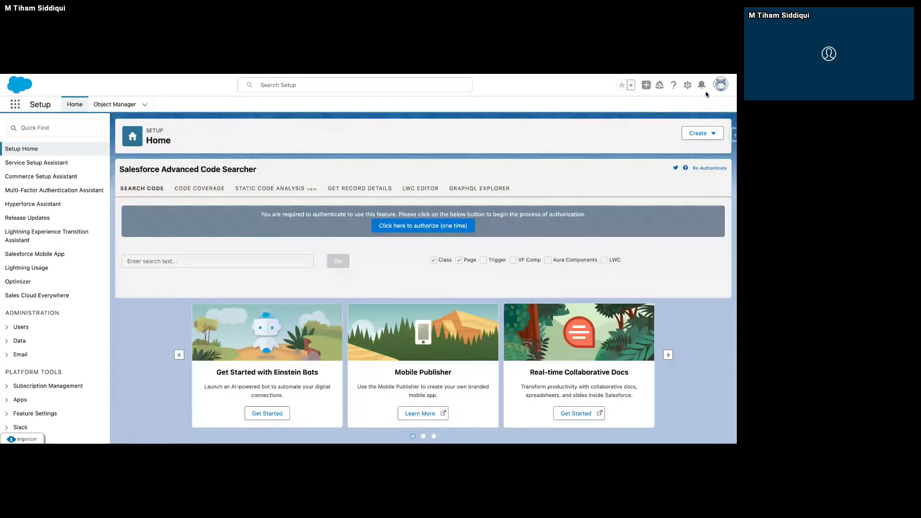
click(704, 88)
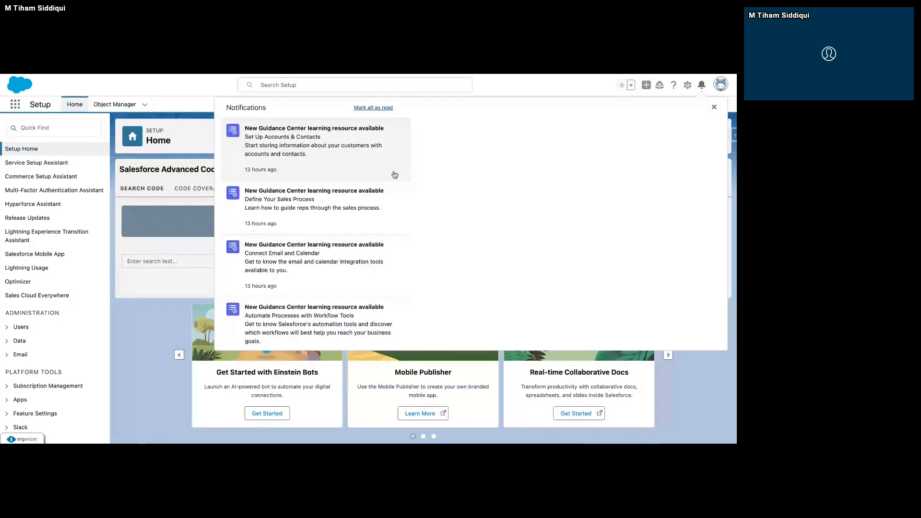
click(54, 128)
text(Custo)
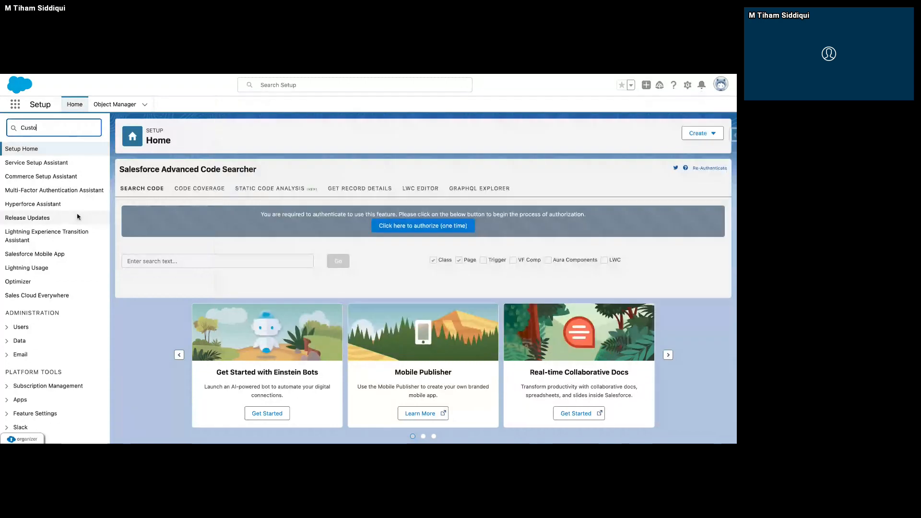
text(m No)
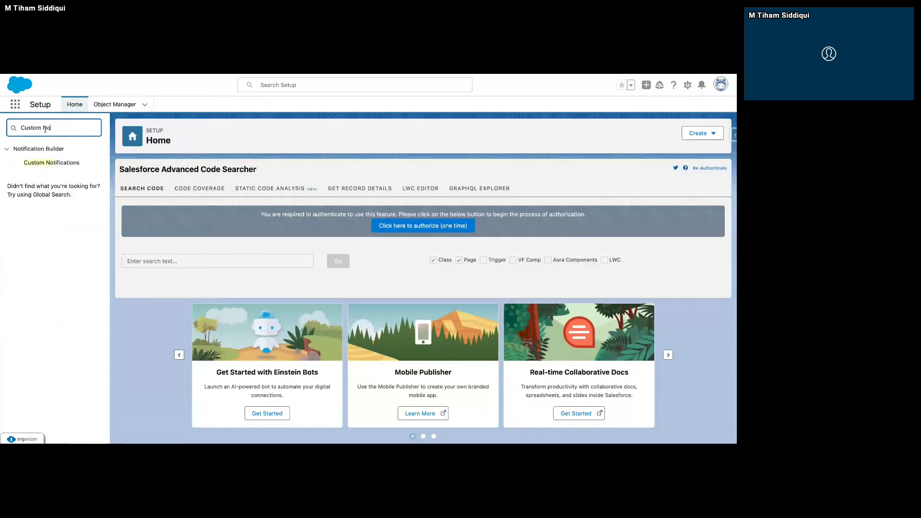
click(96, 166)
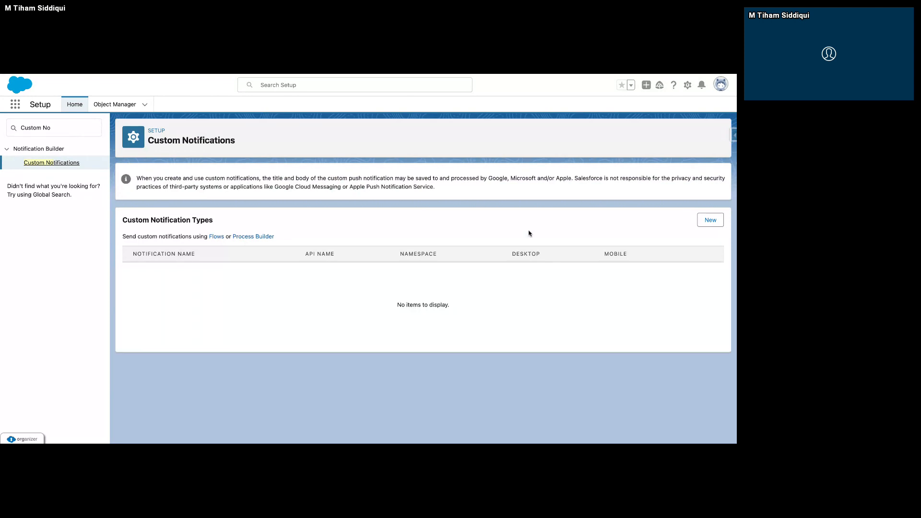
Start a new custom notification type named Workshop Notification and let its API name fill in from the name.
click(710, 220)
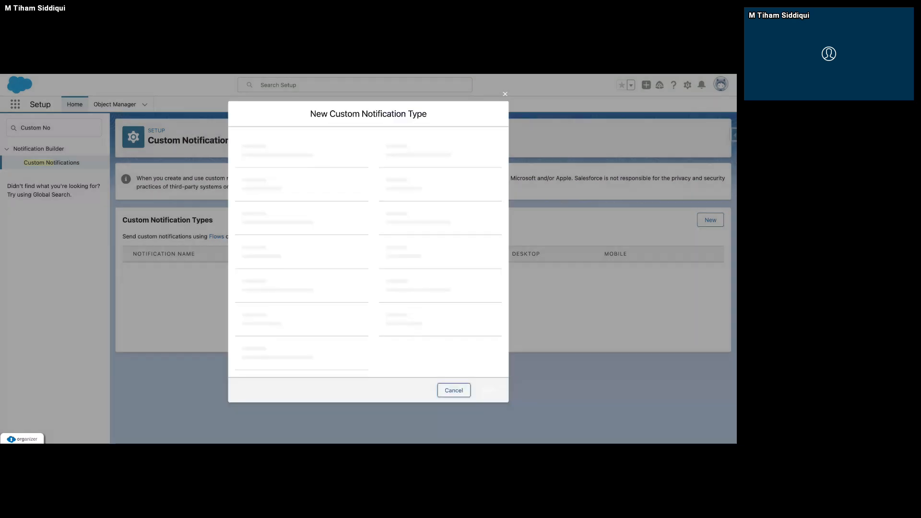
text(W)
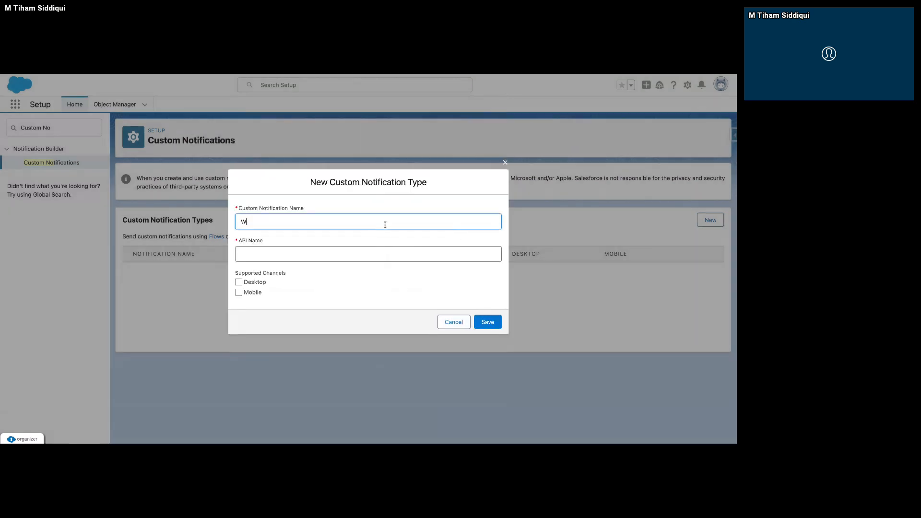
text(orkshop Notification)
click(398, 276)
Enable the Desktop and Mobile channels for the notification type and save it.
click(239, 283)
click(239, 293)
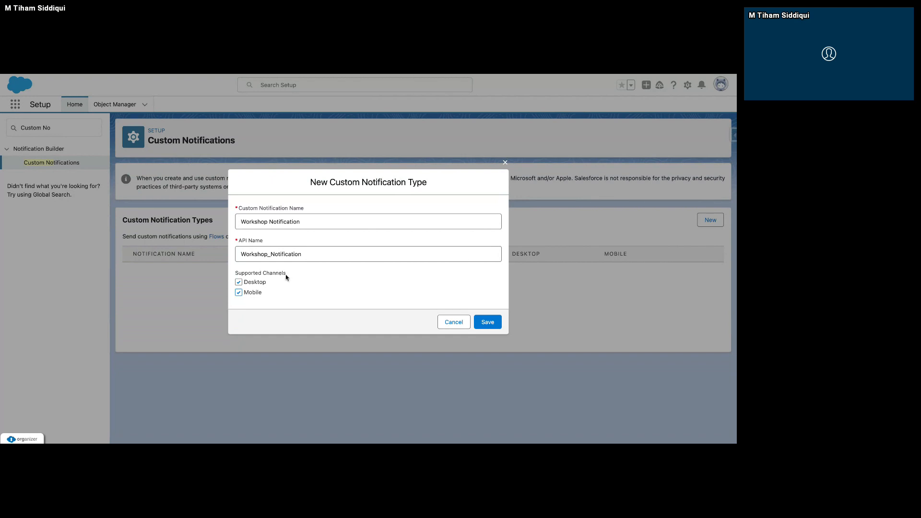
drag(287, 274, 231, 275)
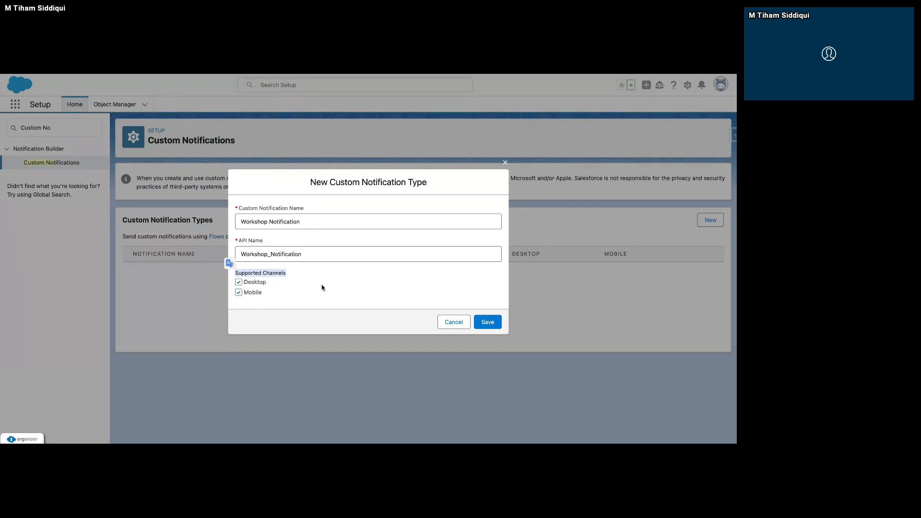
click(496, 325)
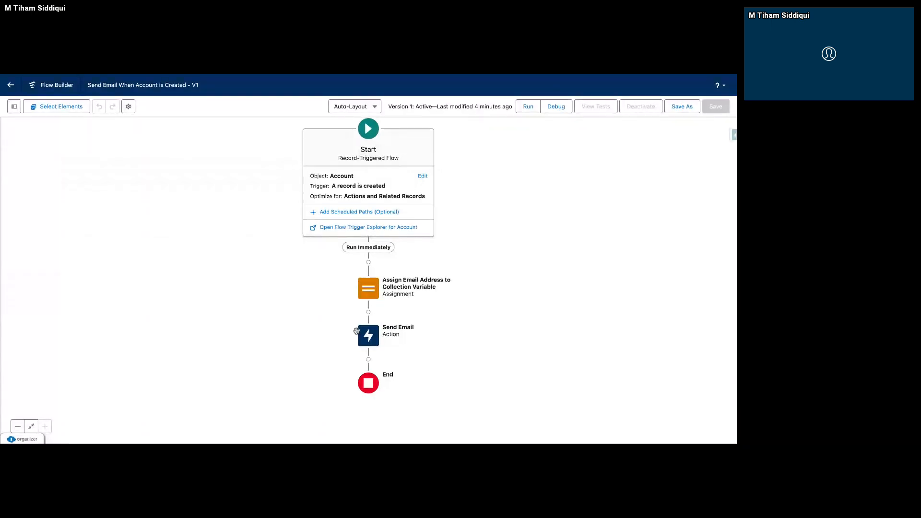
click(369, 359)
scroll(372, 366, down, 2)
scroll(374, 335, up, 2)
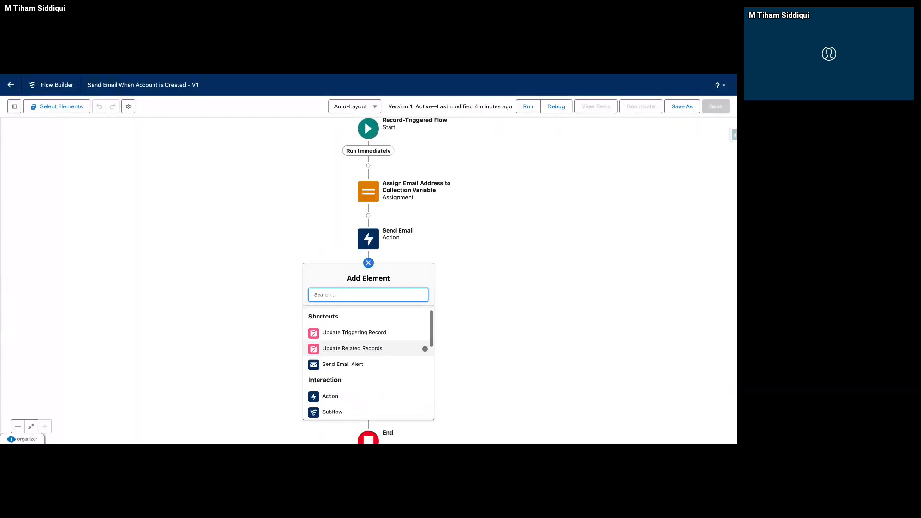
text(Get)
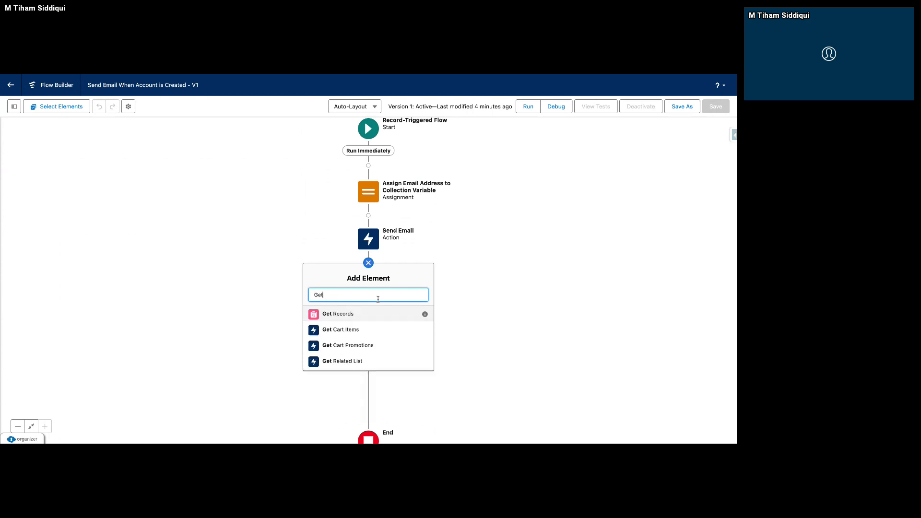
click(338, 314)
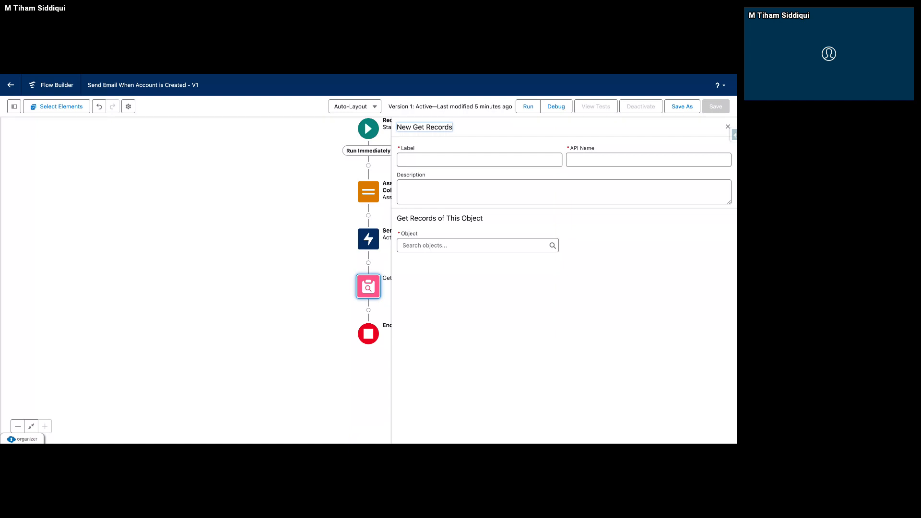
click(729, 129)
click(369, 297)
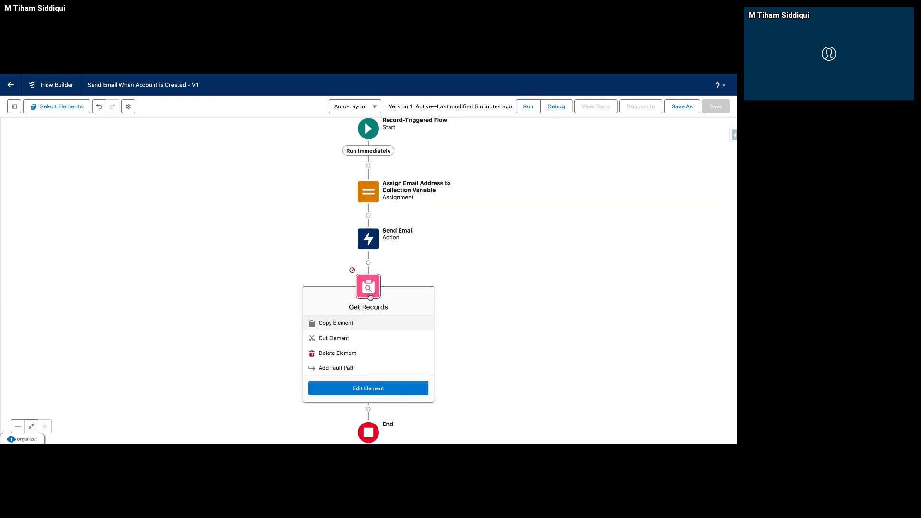
click(360, 354)
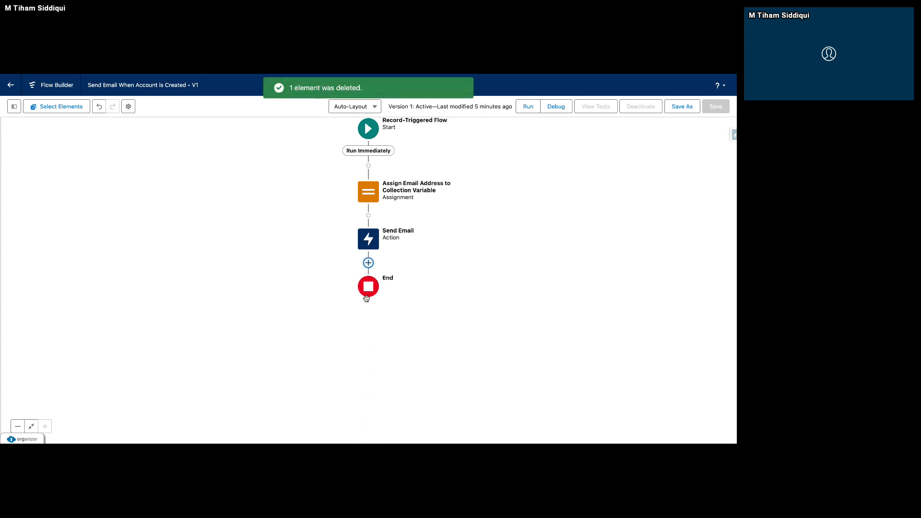
Add an Action element after Send Email and choose the Send Custom Notification action.
click(368, 262)
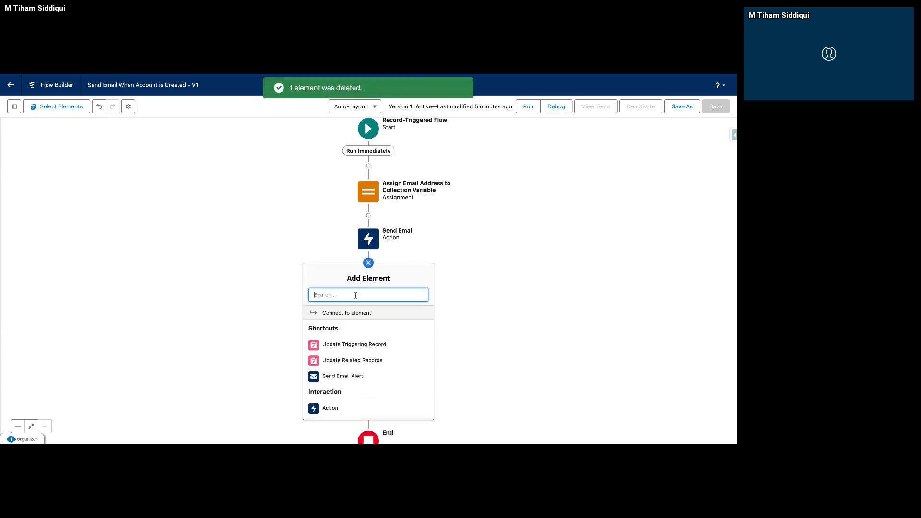
text(Action)
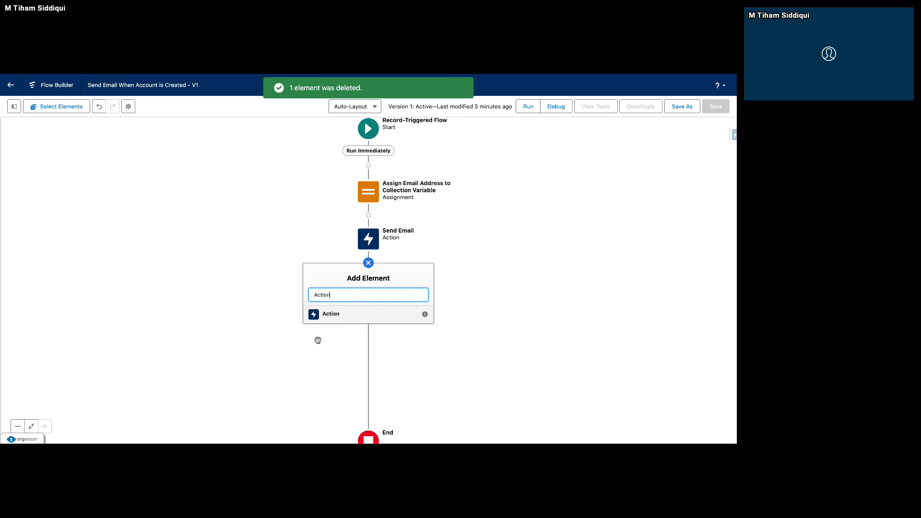
click(325, 315)
click(361, 154)
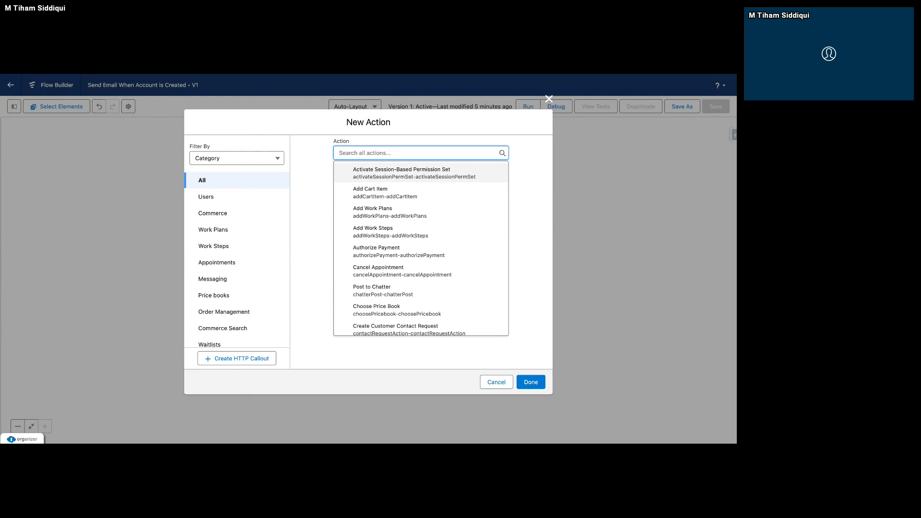
text(Custom)
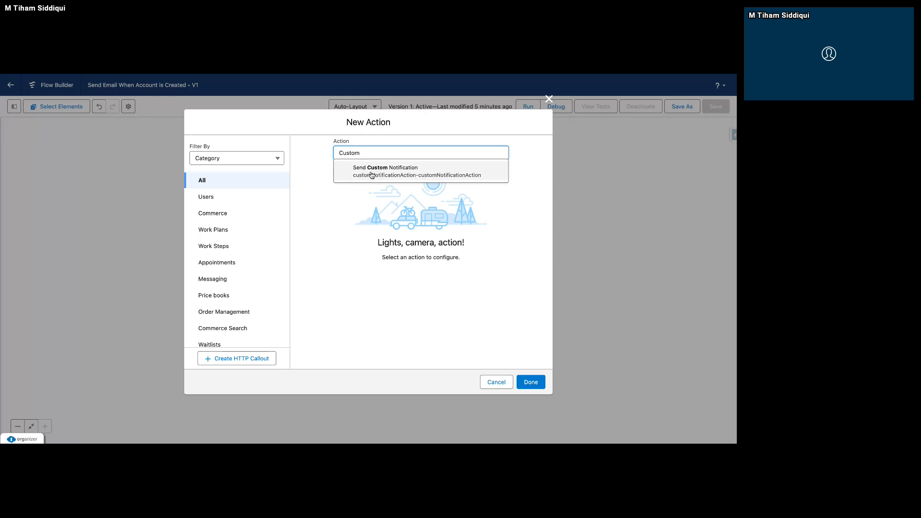
click(371, 175)
Label the action Send Salesforce Notification and let its API name fill in from the label.
click(365, 187)
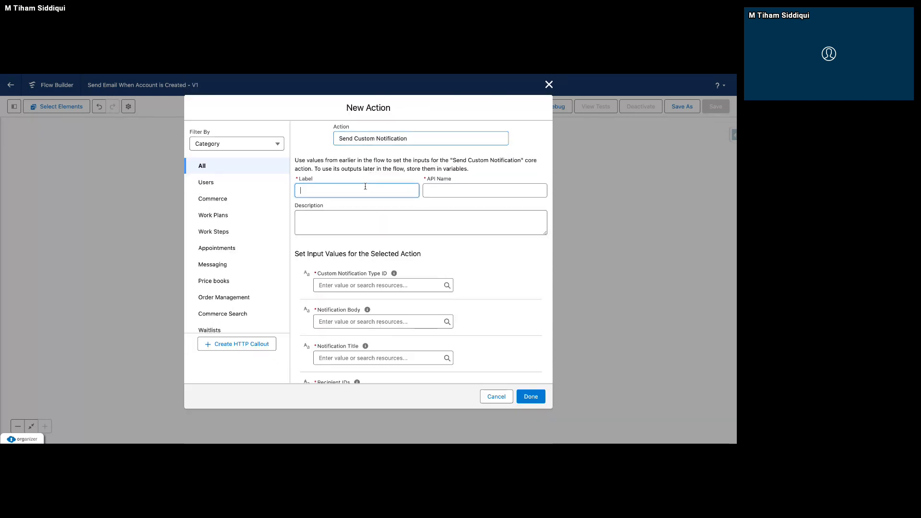
text(Send Saleso)
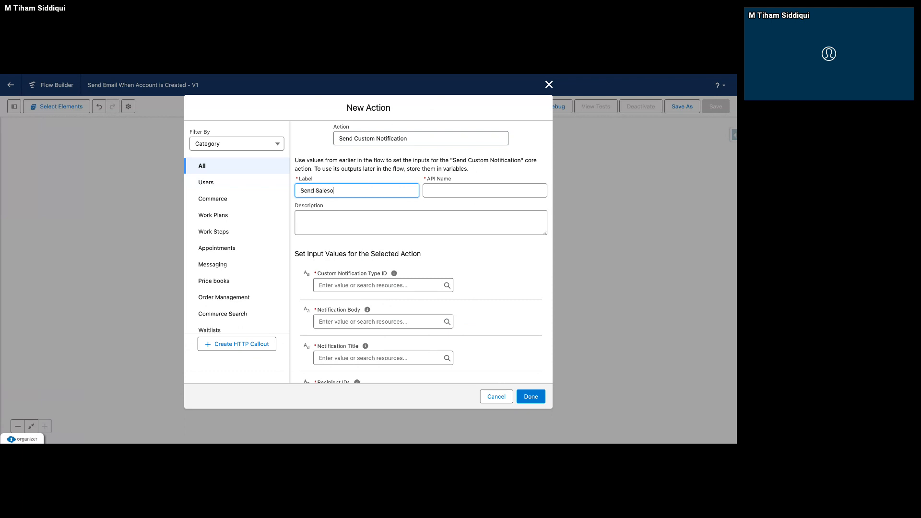
key(BackSpace)
text(force Notification)
click(357, 303)
Copy the CustomNotificationType record's ID from the export query result and enter it as the action's Custom Notification Type ID.
scroll(357, 302, down, 3)
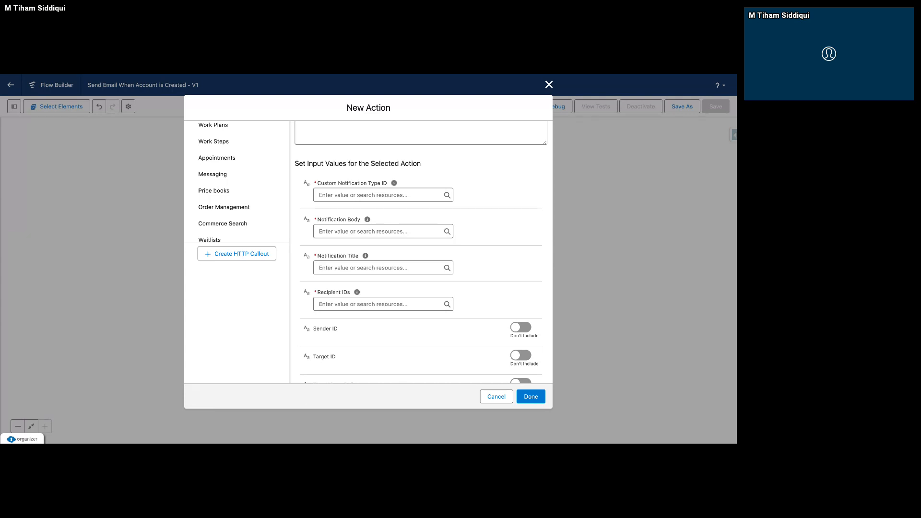
key(ctrl+Tab)
drag(112, 176, 61, 173)
key(ctrl+c)
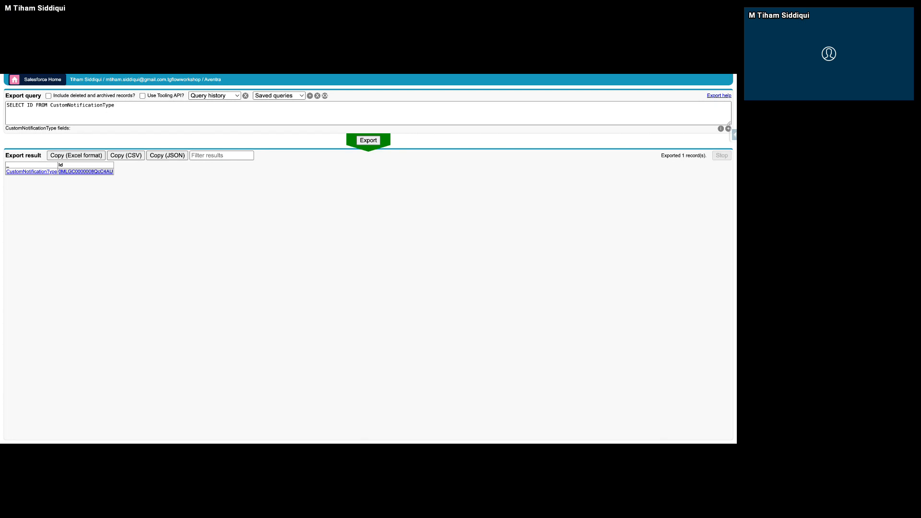
key(ctrl+shift+Tab)
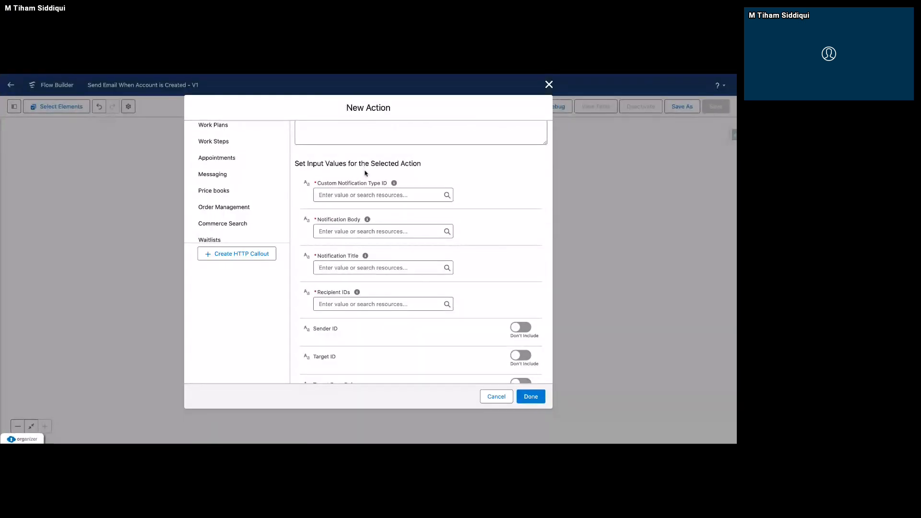
scroll(366, 172, up, 1)
click(356, 207)
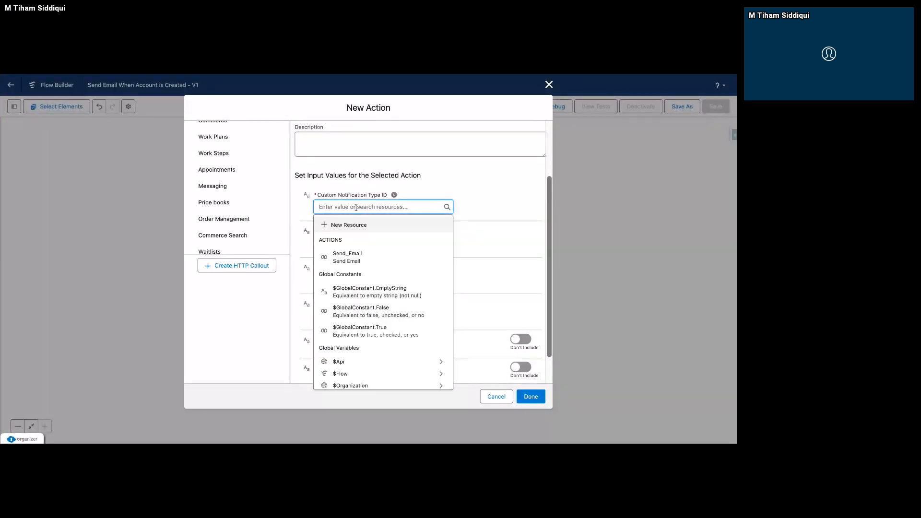
key(ctrl+v)
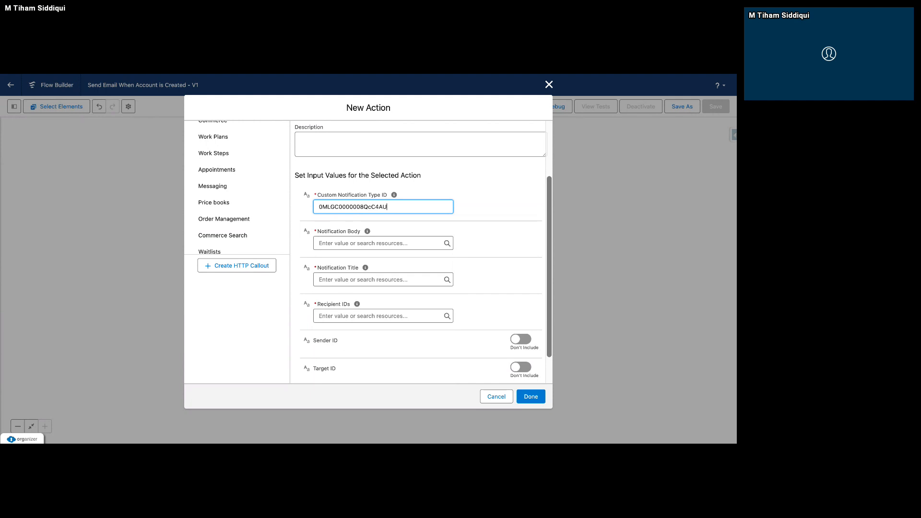
Set the Notification Body to "Account has been created Successfully".
click(380, 240)
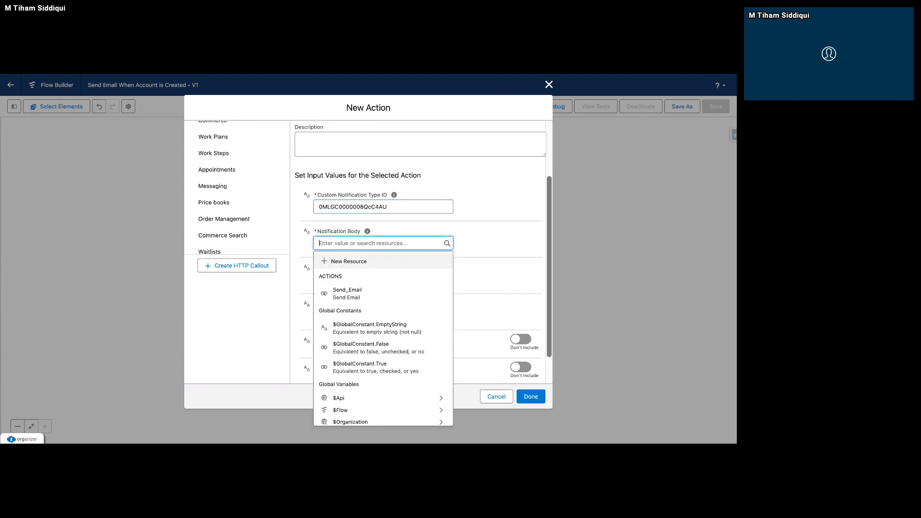
text(Account)
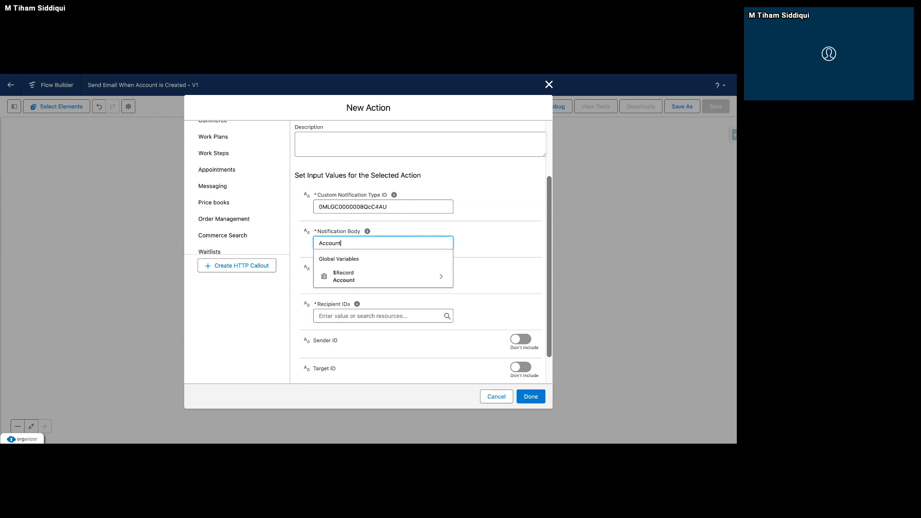
text( has been createe)
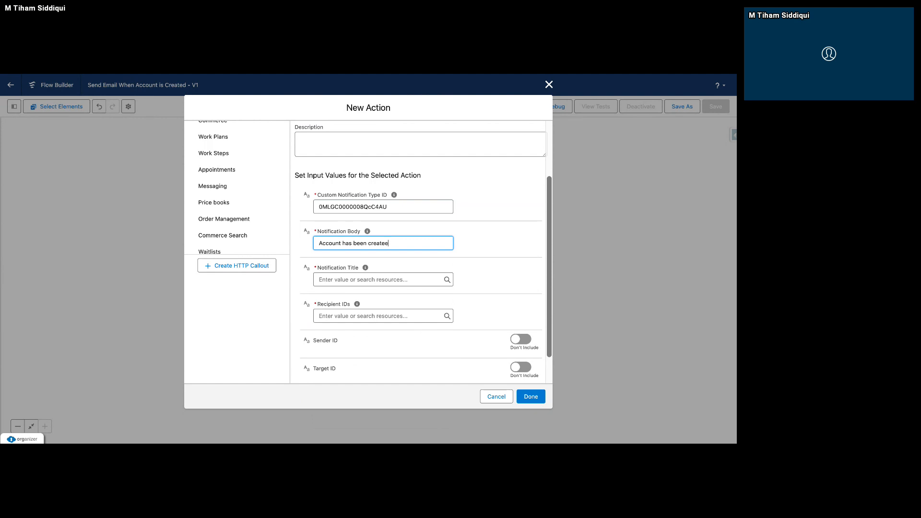
key(BackSpace)
text(d Successfully)
Reuse the body text for the Notification Title and shorten it to "Account Created Successfully".
click(387, 279)
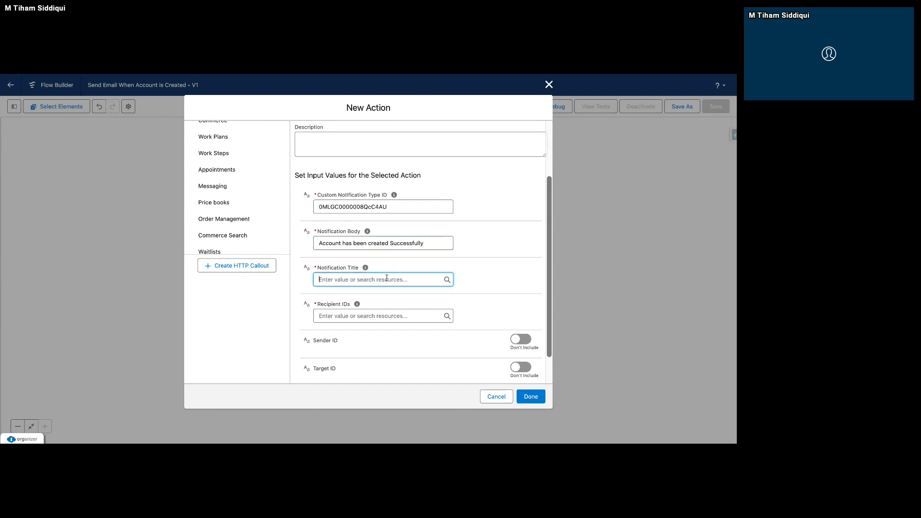
click(464, 294)
drag(428, 244, 318, 243)
key(ctrl+c)
click(327, 280)
key(ctrl+v)
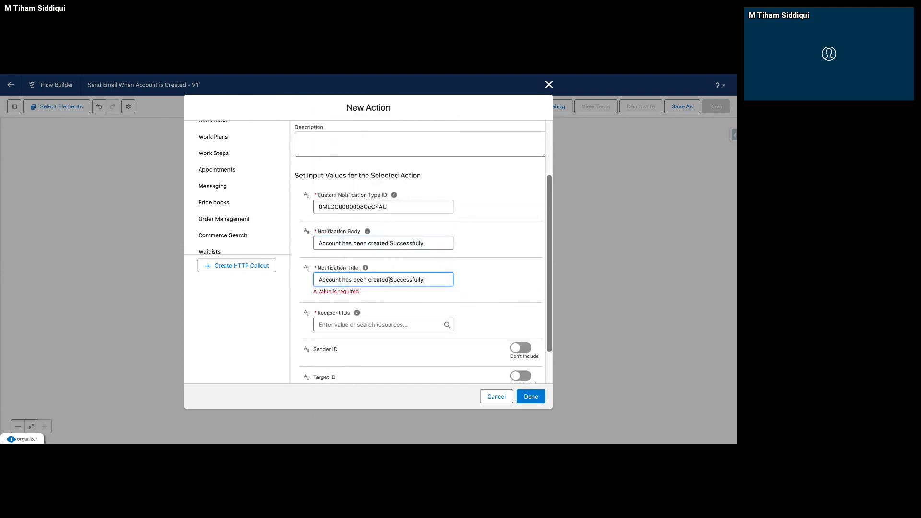
drag(369, 280, 342, 279)
text(C)
Include the Target ID, set it to the triggering Account's {!$Record.Id}, and try to finish the action.
scroll(392, 330, down, 1)
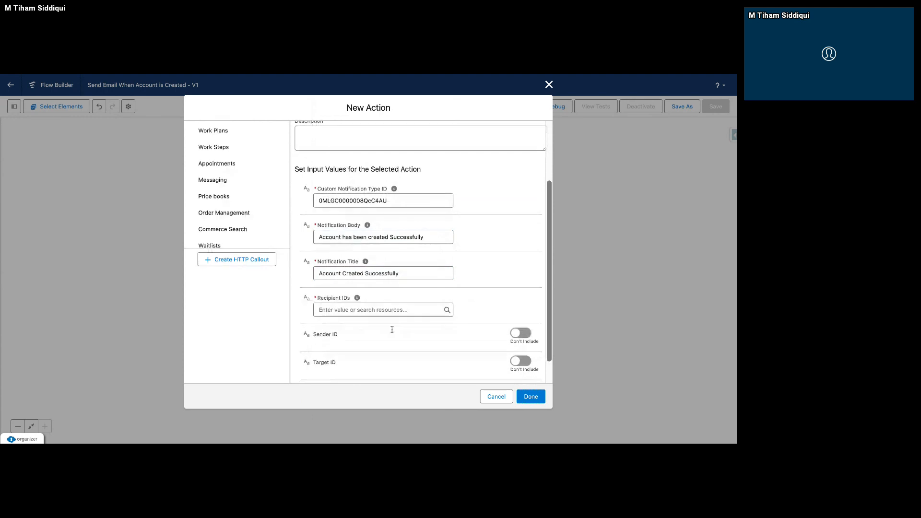
scroll(392, 329, down, 3)
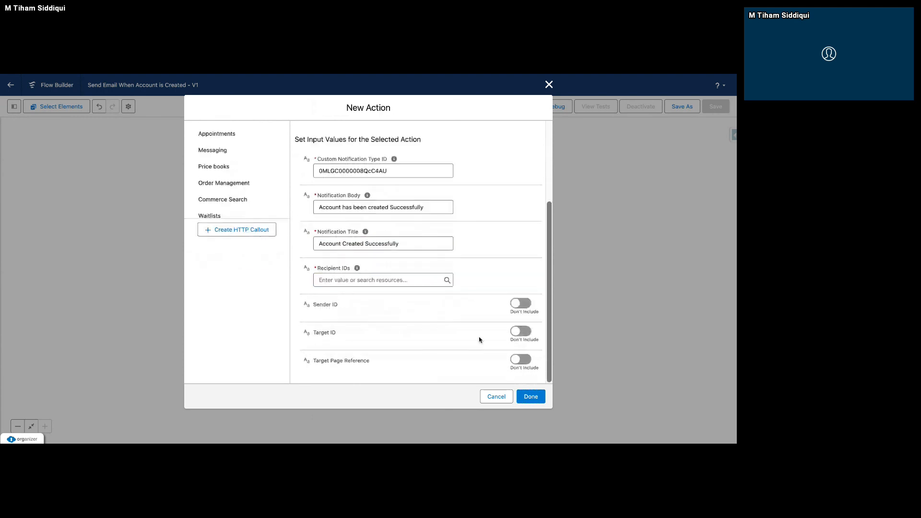
click(517, 332)
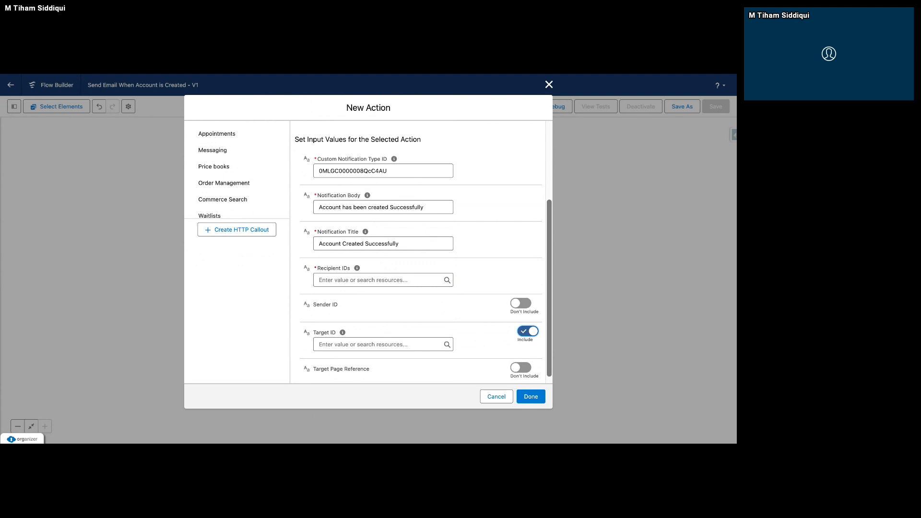
click(420, 345)
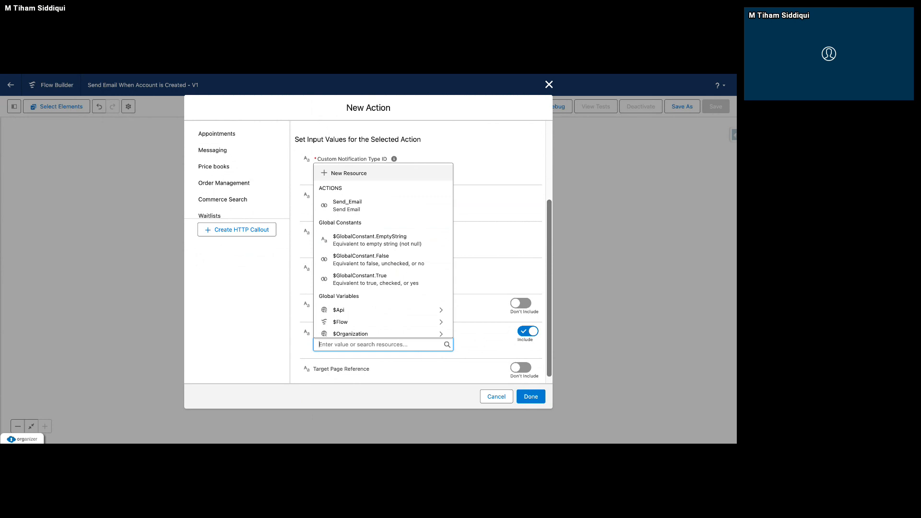
text(record)
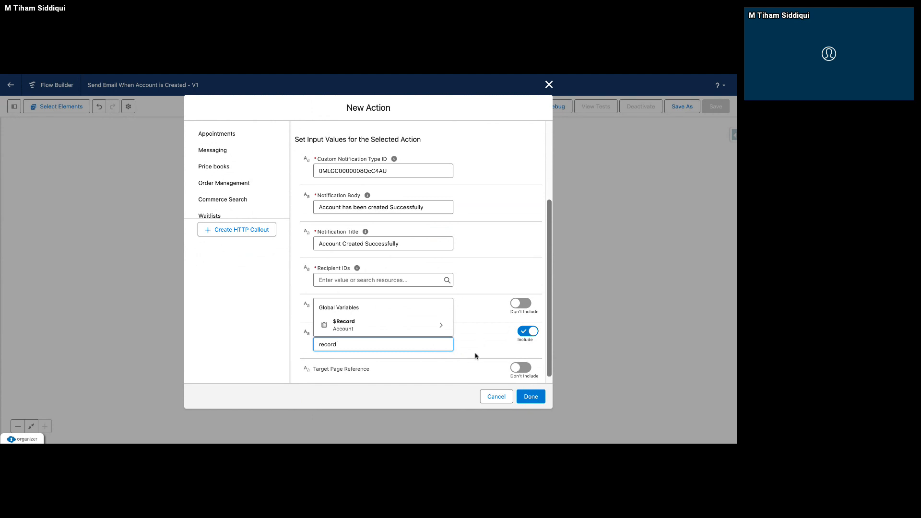
click(439, 328)
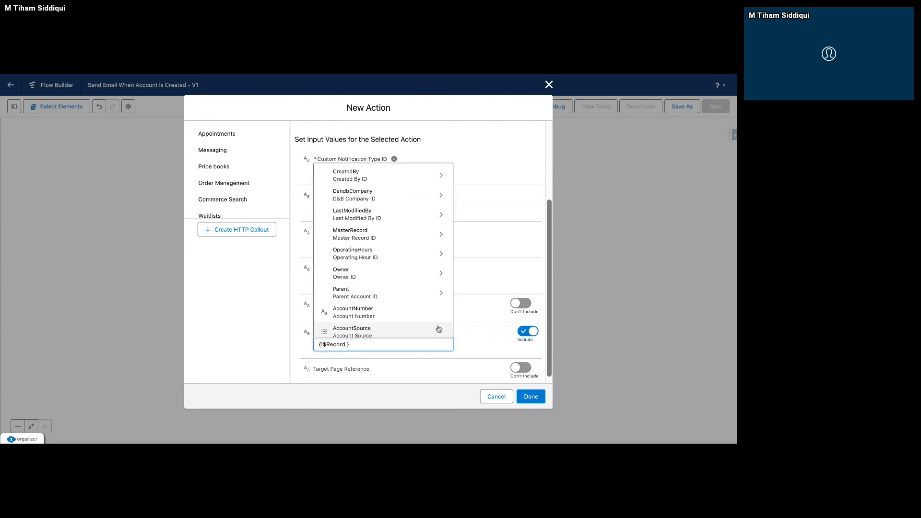
text(Id)
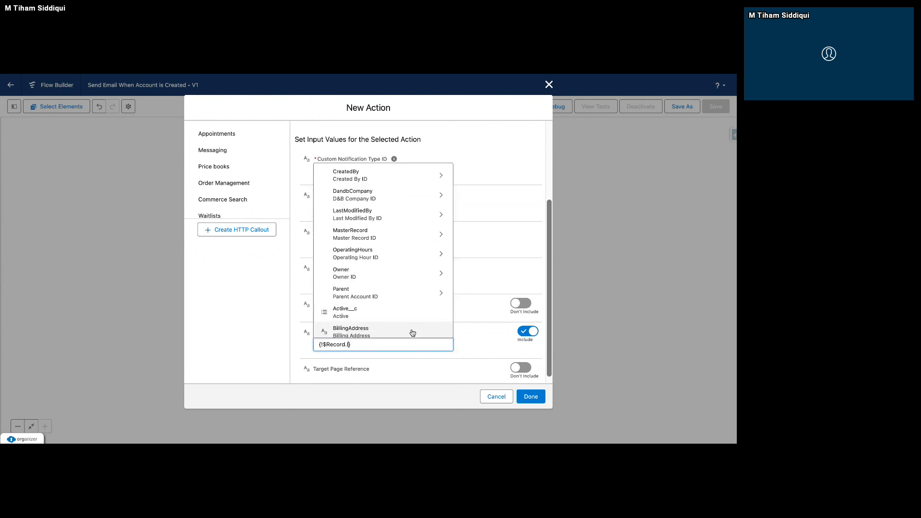
scroll(406, 275, down, 2)
scroll(406, 278, down, 3)
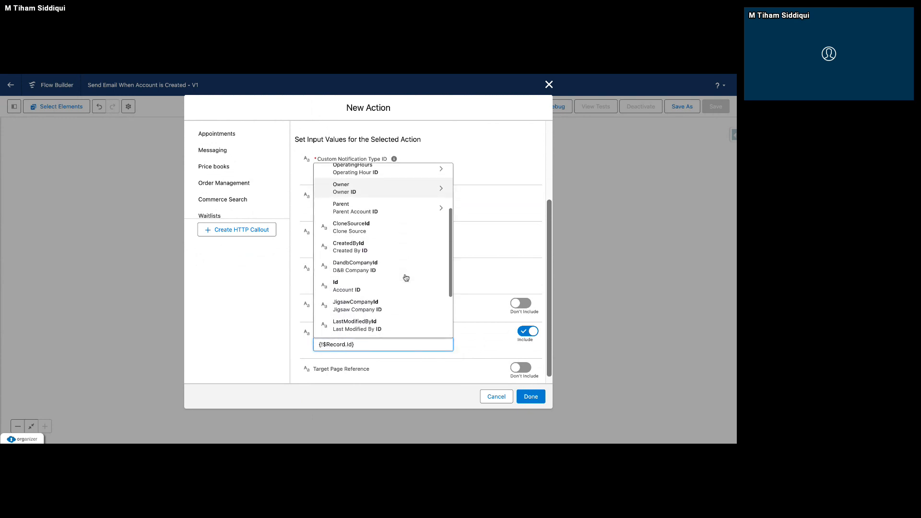
click(406, 281)
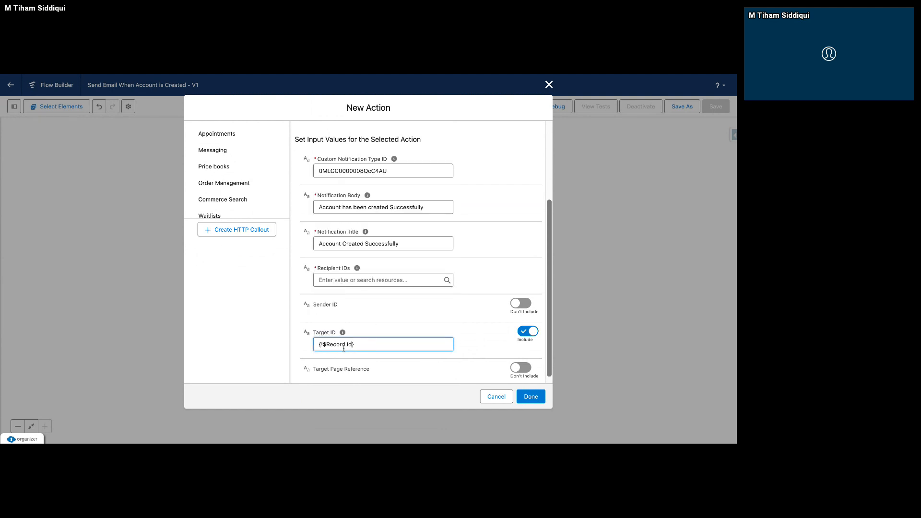
click(531, 397)
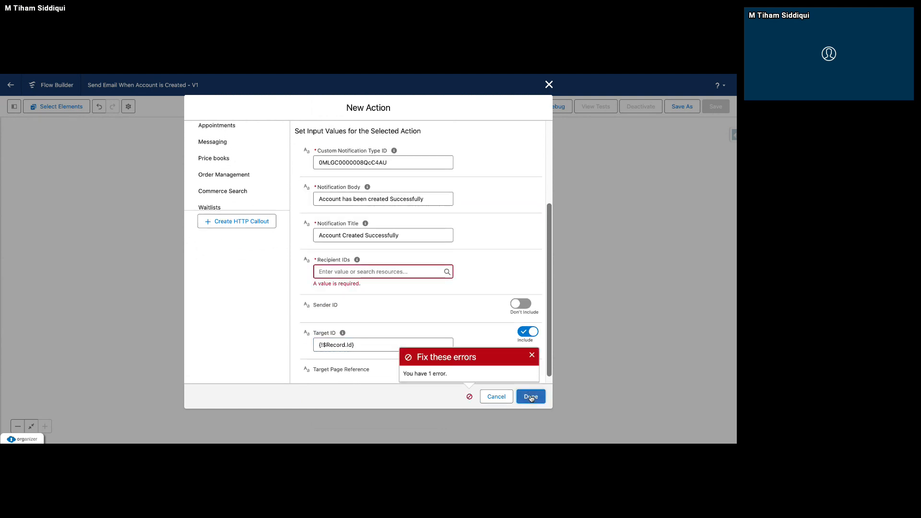
click(412, 271)
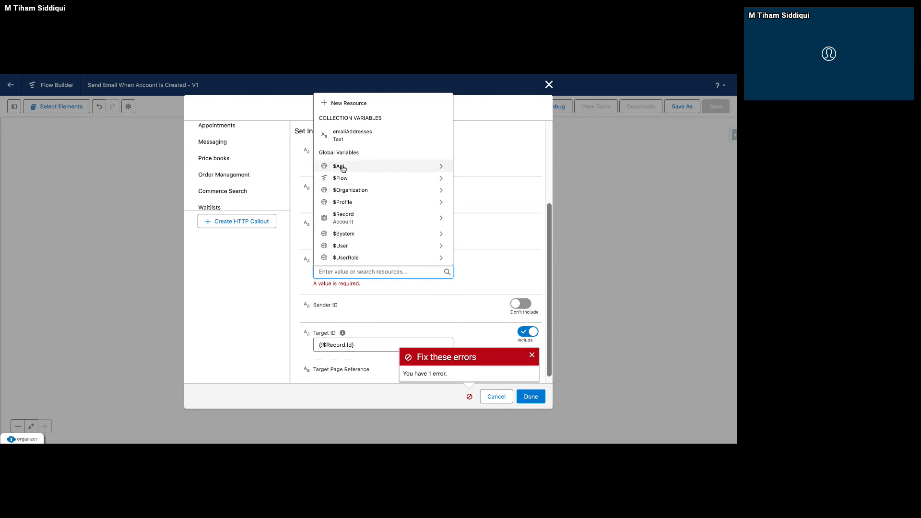
click(373, 191)
click(372, 275)
key(BackSpace)
key(BackSpace)
key(BackSpace)
key(BackSpace)
key(BackSpace)
key(BackSpace)
key(BackSpace)
key(BackSpace)
key(BackSpace)
key(BackSpace)
key(BackSpace)
key(BackSpace)
key(BackSpace)
key(BackSpace)
key(BackSpace)
key(BackSpace)
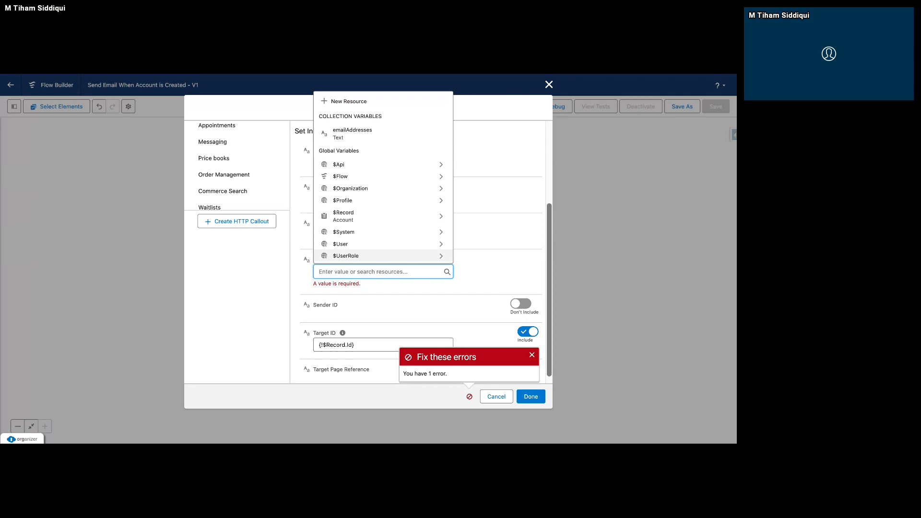
click(442, 188)
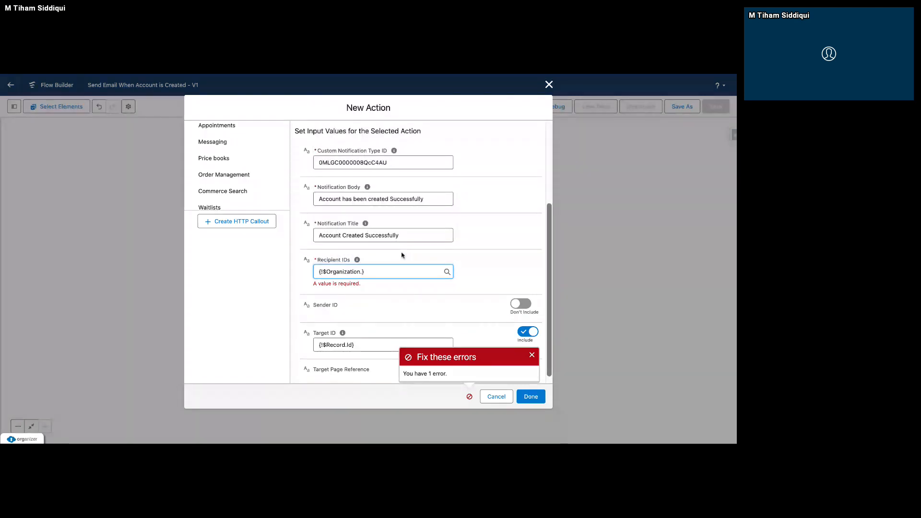
text(Acces)
key(BackSpace)
key(BackSpace)
key(BackSpace)
key(BackSpace)
key(BackSpace)
key(ctrl+a)
key(BackSpace)
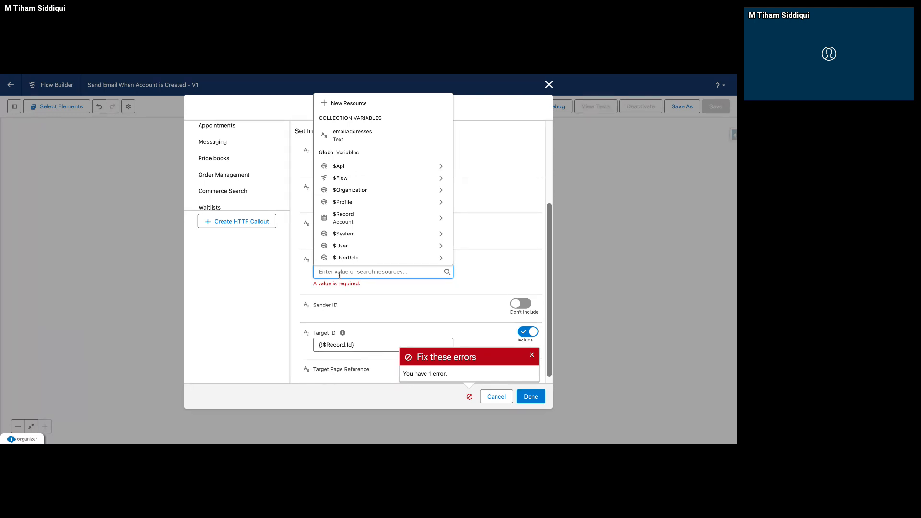
Try to set the notification action's Recipient IDs to {!$User.Id}.
click(440, 245)
text(Id)
click(531, 258)
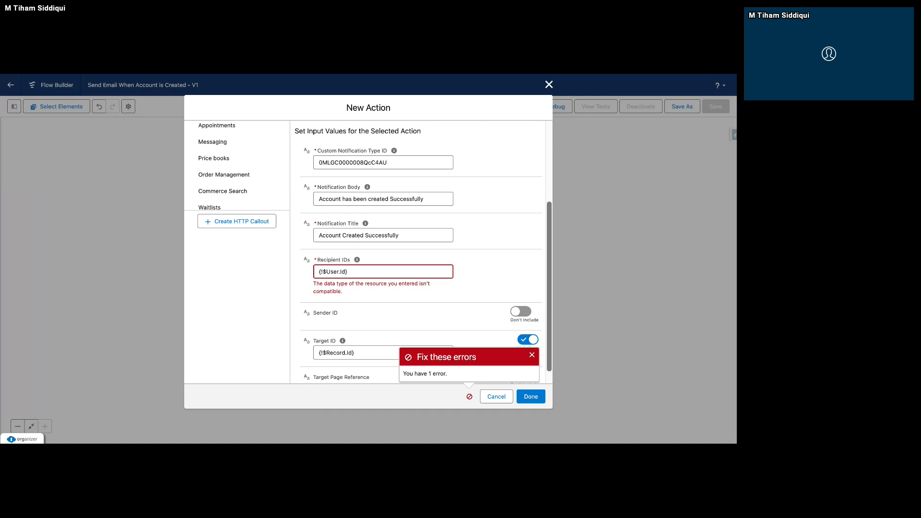
click(425, 275)
key(BackSpace)
key(BackSpace)
key(BackSpace)
key(BackSpace)
key(BackSpace)
key(BackSpace)
key(BackSpace)
key(BackSpace)
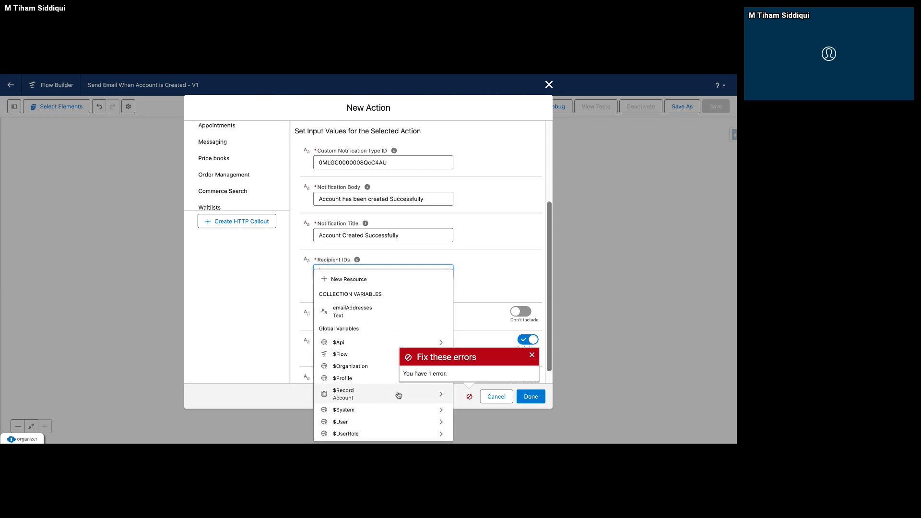
click(532, 356)
scroll(397, 342, down, 5)
click(371, 263)
text(user)
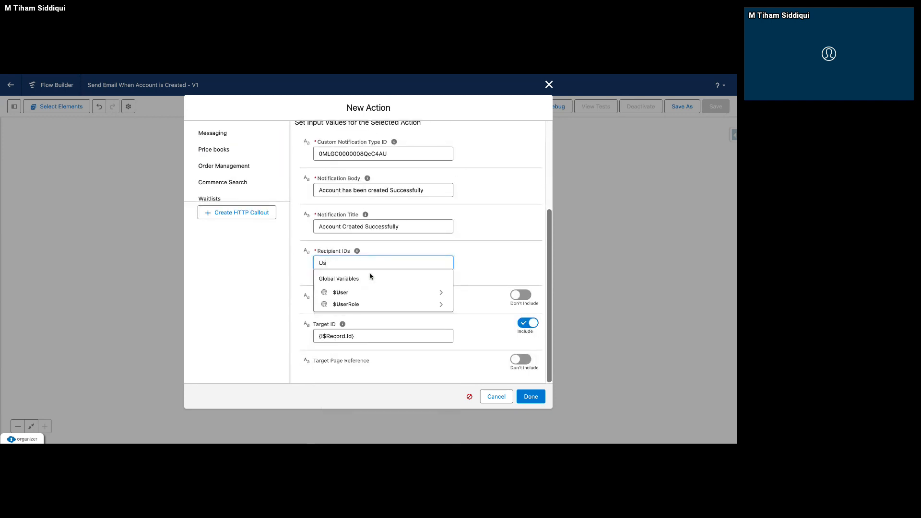
click(442, 293)
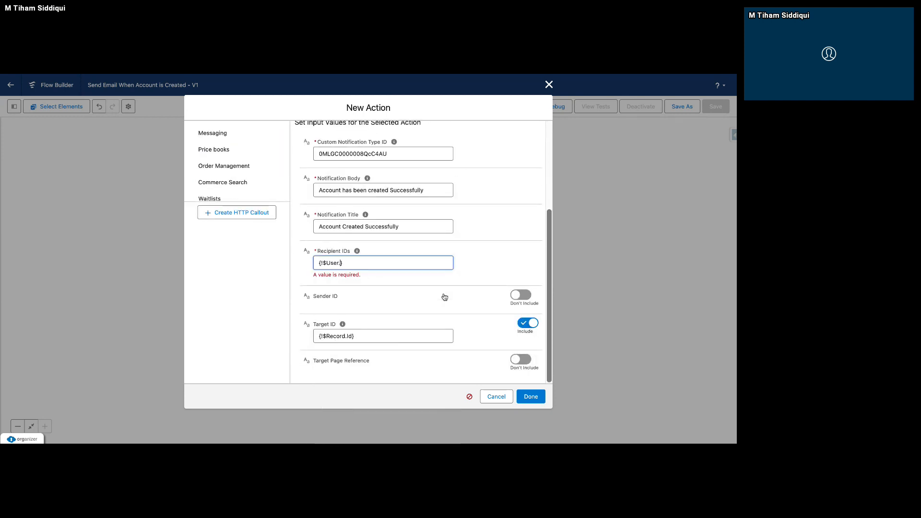
triple_click(436, 265)
click(436, 265)
mouse_move(359, 253)
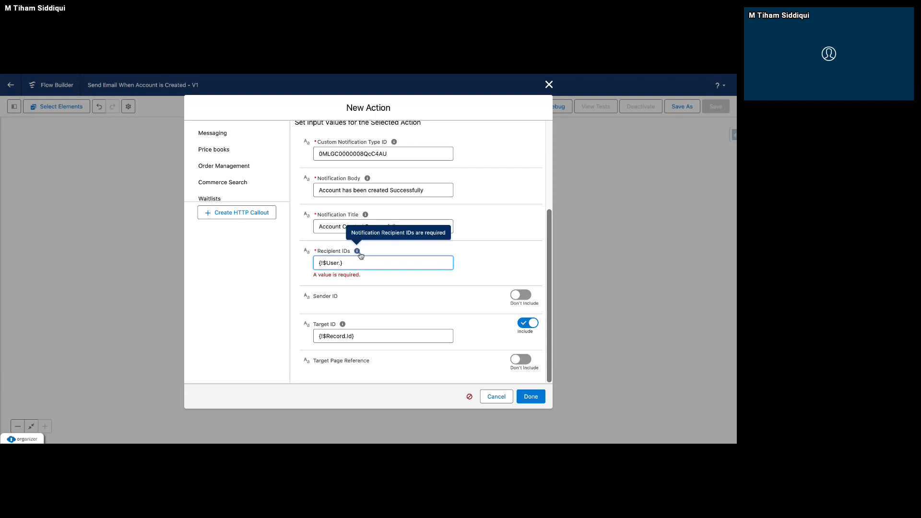
Clear the Recipient IDs and discard the unfinished Send Custom Notification action.
drag(347, 263, 294, 265)
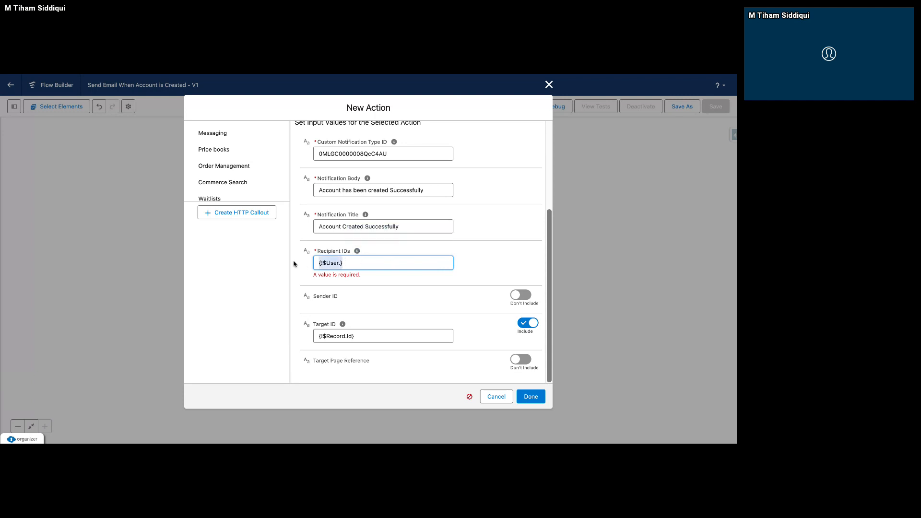
key(BackSpace)
click(481, 257)
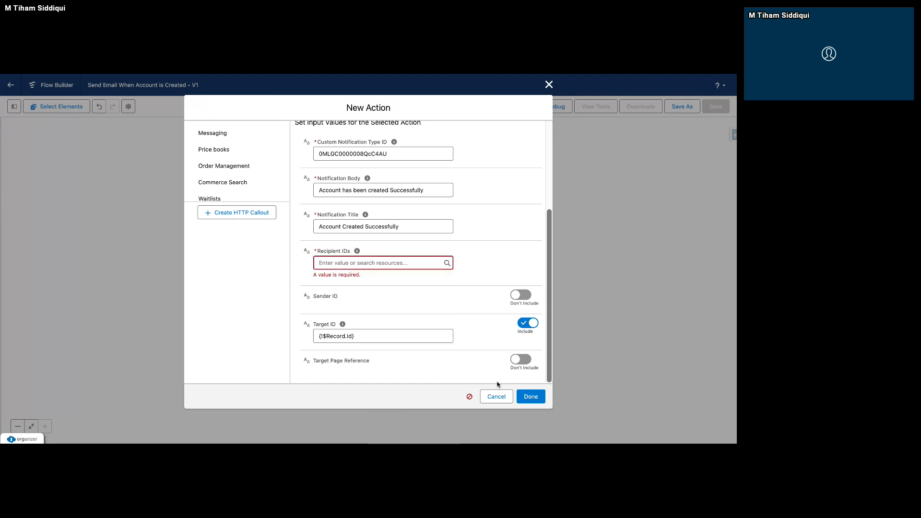
click(493, 398)
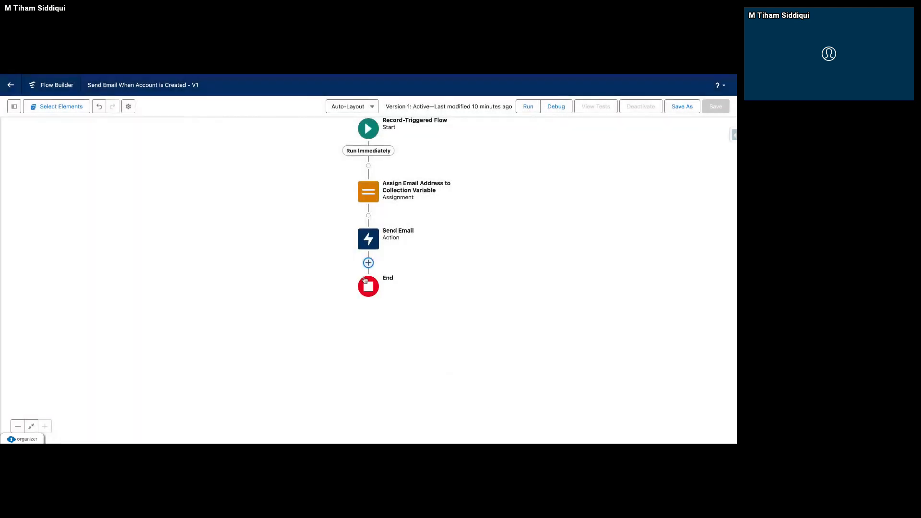
Edit the Assign Email Address to Collection Variable element and add a second assignment row to it.
click(367, 196)
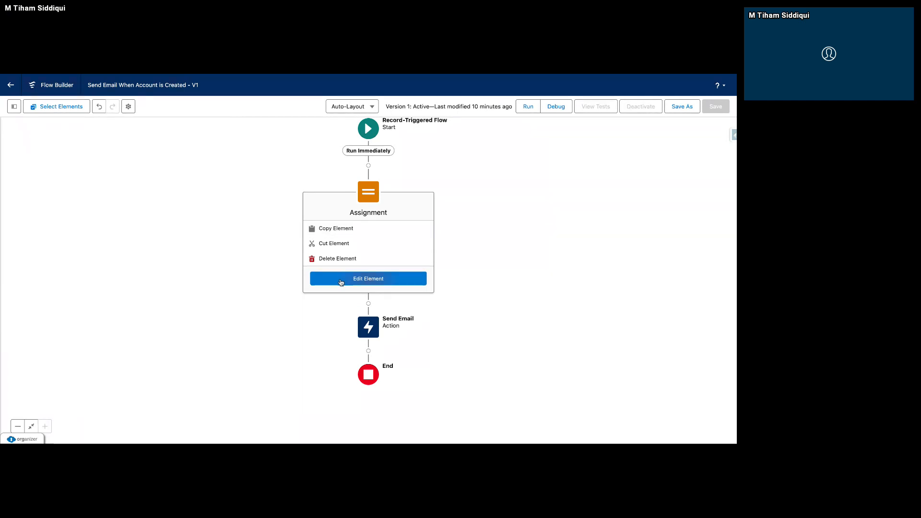
click(341, 282)
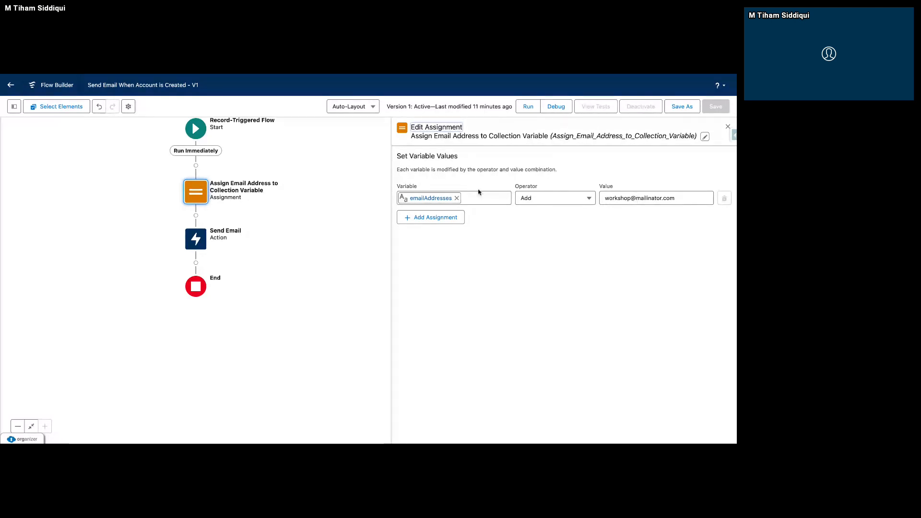
click(426, 218)
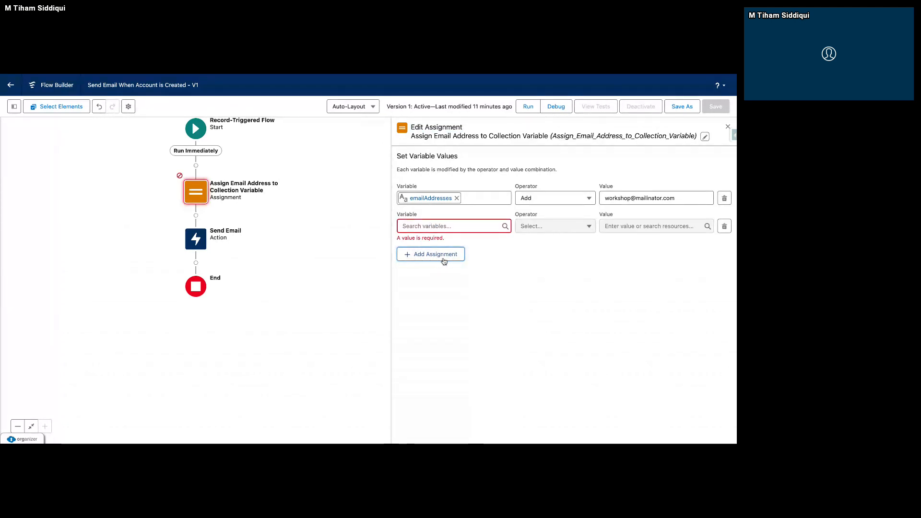
Create a Text variable named reciepientIDs that allows multiple values, as the new assignment row's variable.
click(440, 231)
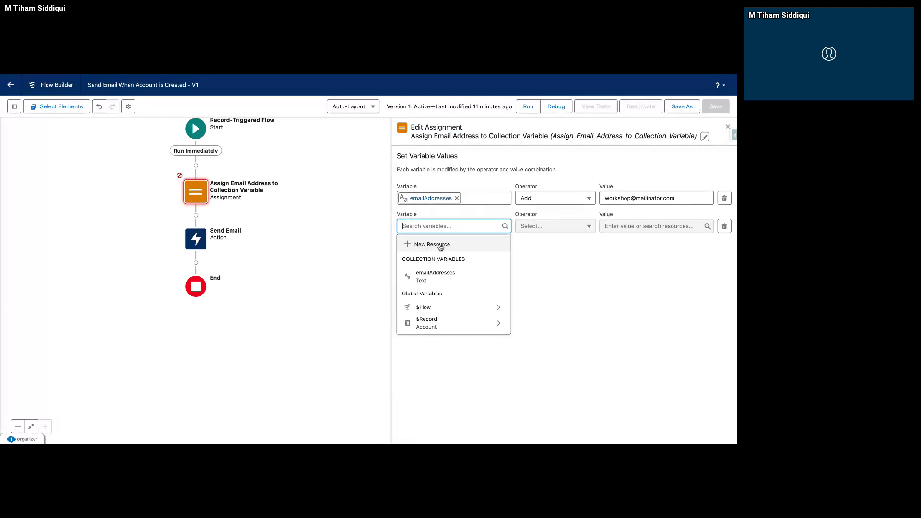
click(441, 246)
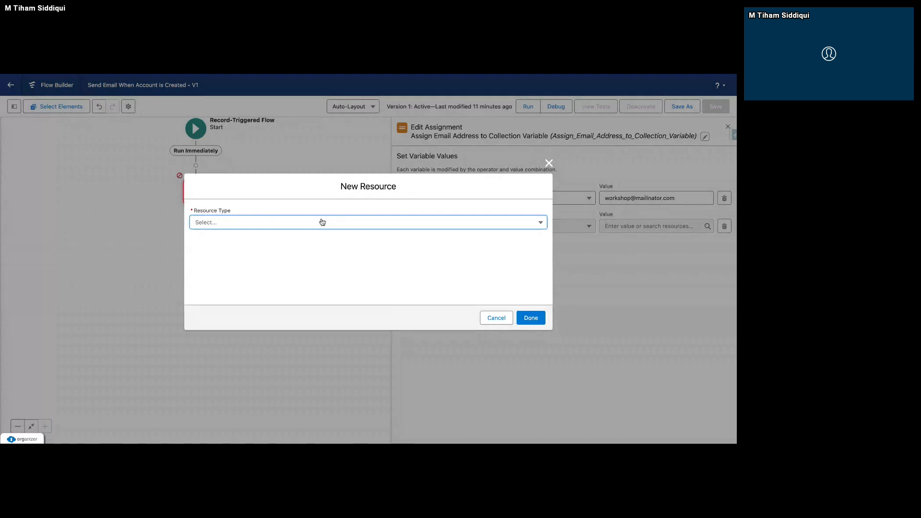
click(323, 221)
click(287, 237)
click(374, 304)
click(288, 239)
text(recir)
key(BackSpace)
text(epe)
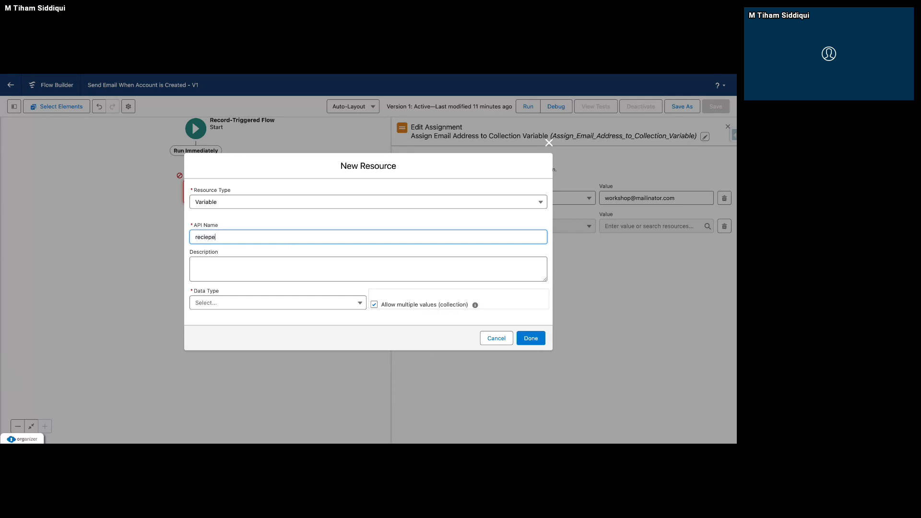
text(ientIds)
key(BackSpace)
key(BackSpace)
text(Ds)
click(281, 305)
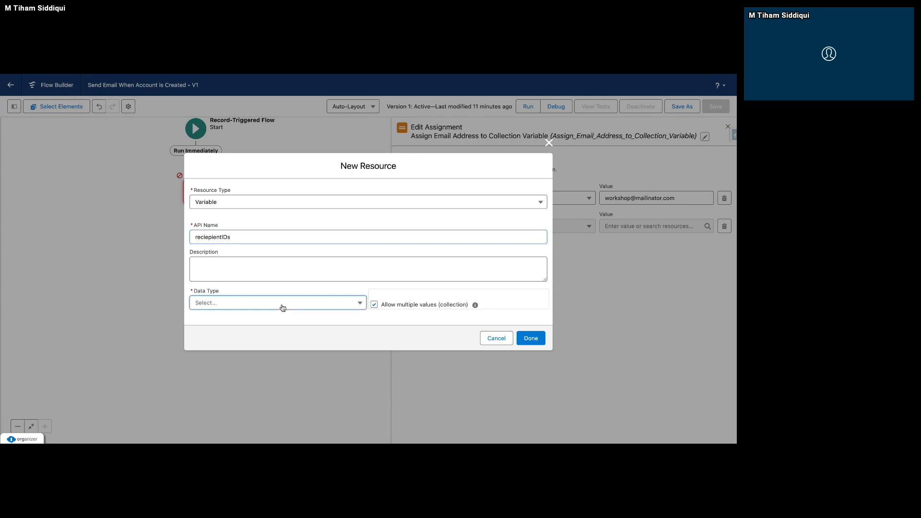
click(292, 153)
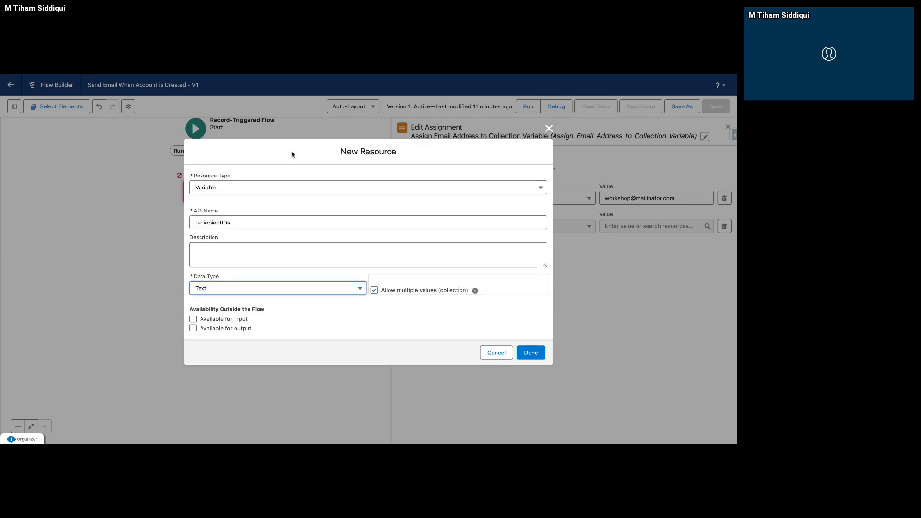
click(532, 355)
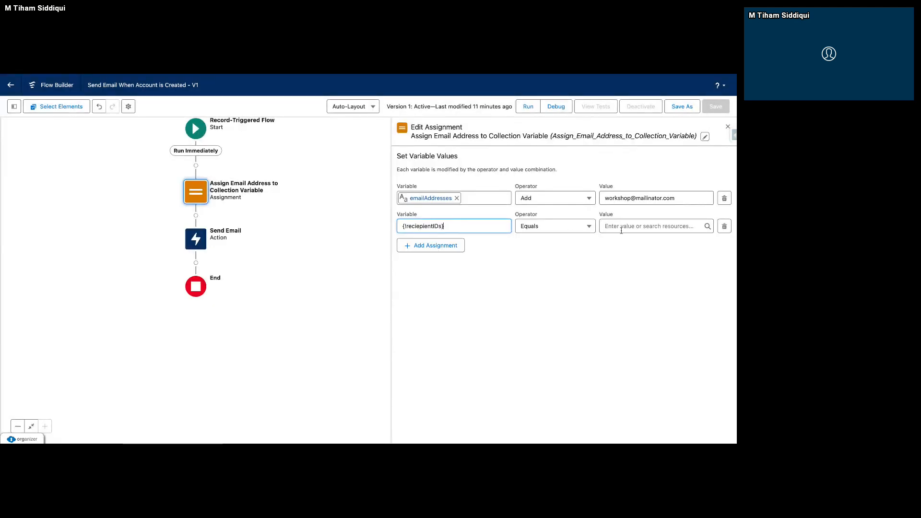
Set the reciepientIDs row to add the $User Id value and close the assignment.
click(563, 230)
click(553, 259)
click(619, 226)
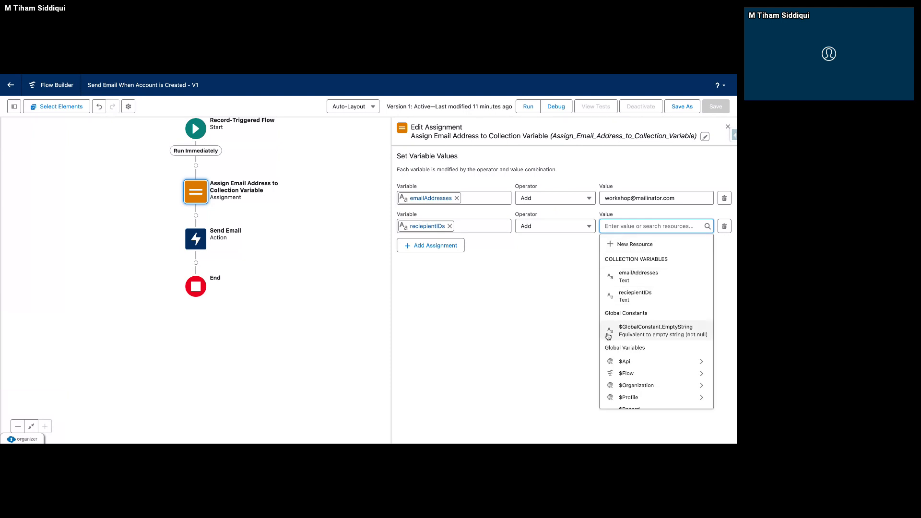
text(User)
click(704, 260)
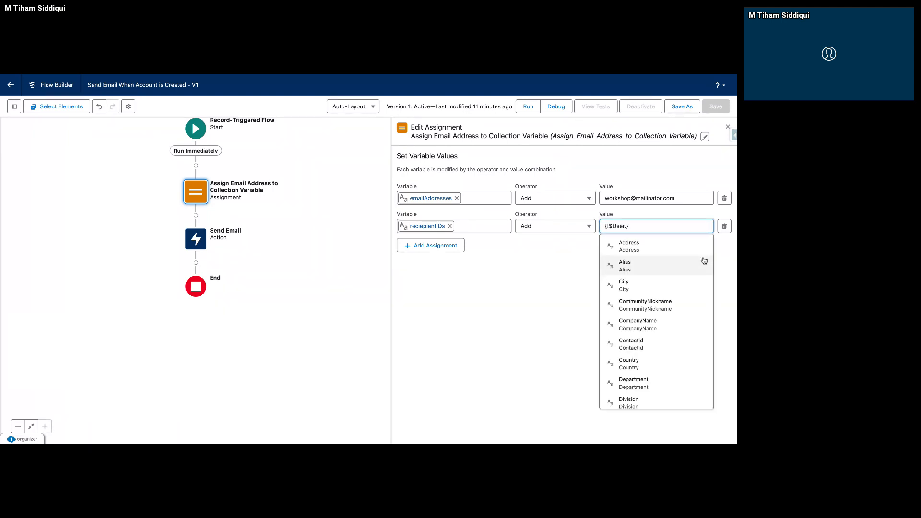
text(Id)
click(665, 288)
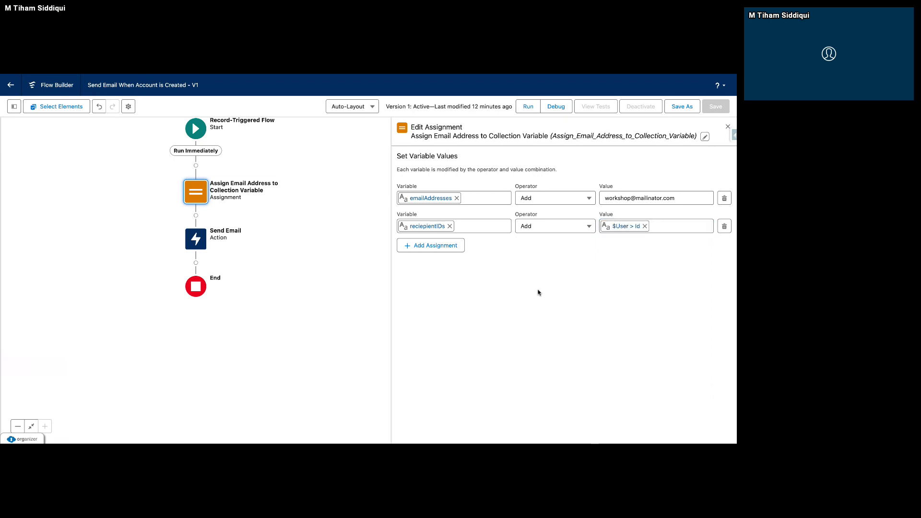
click(728, 127)
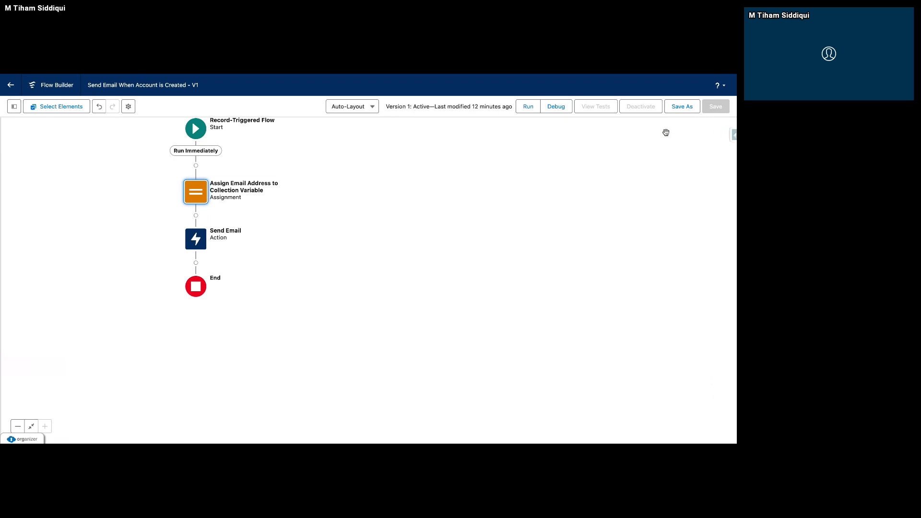
Add a new action element after Send Email and choose Send Custom Notification for it.
click(204, 240)
click(214, 275)
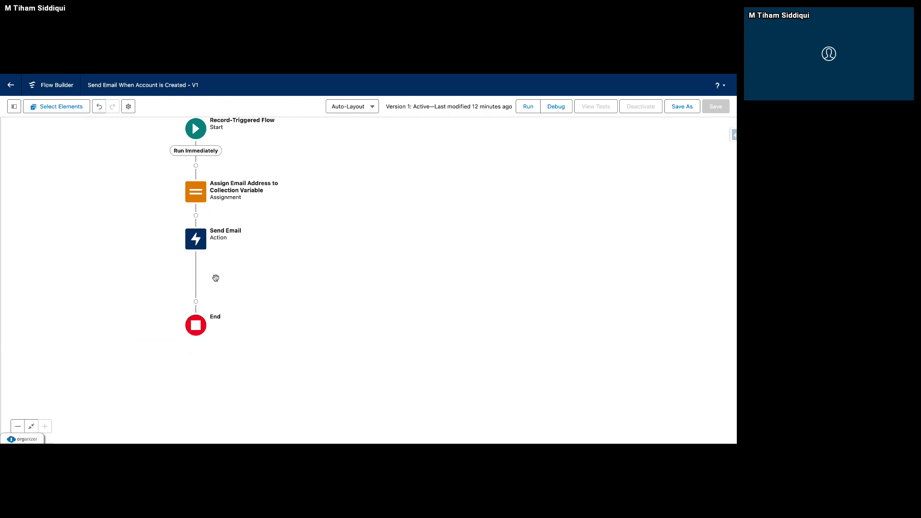
click(197, 264)
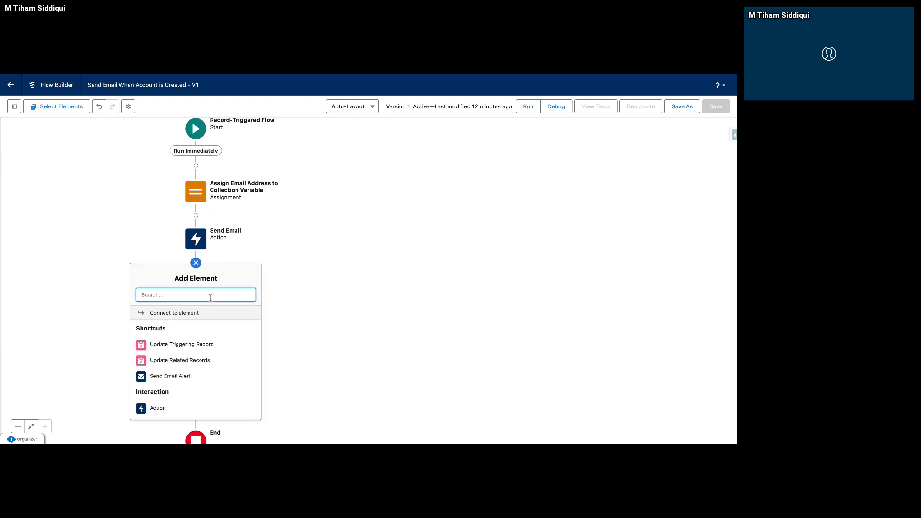
click(157, 408)
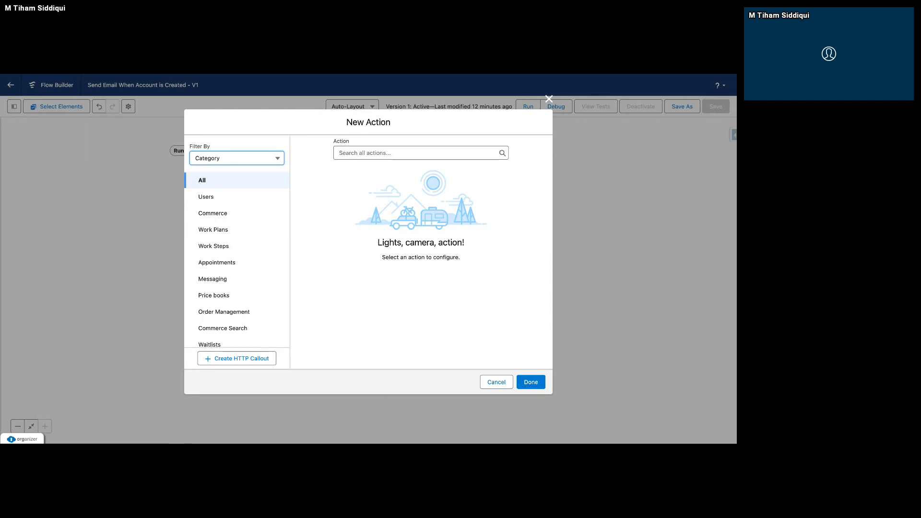
click(236, 158)
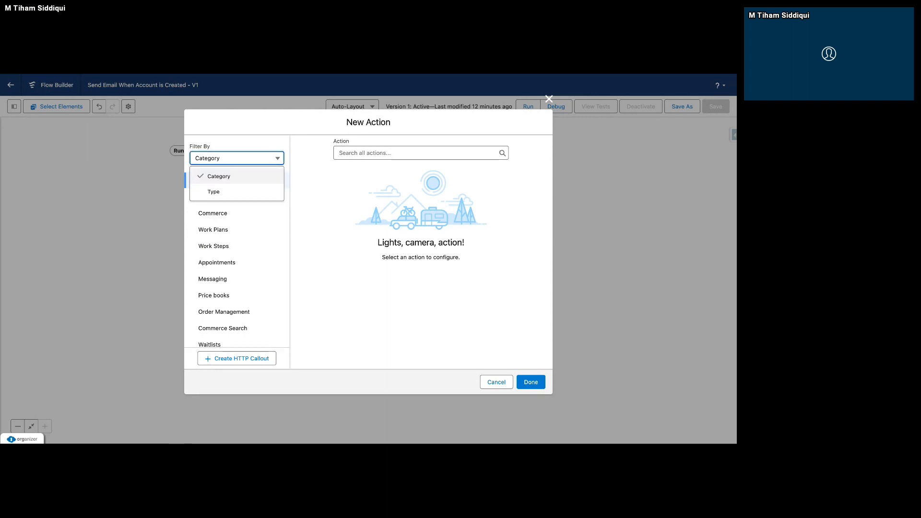
click(389, 153)
text(Custom)
click(414, 193)
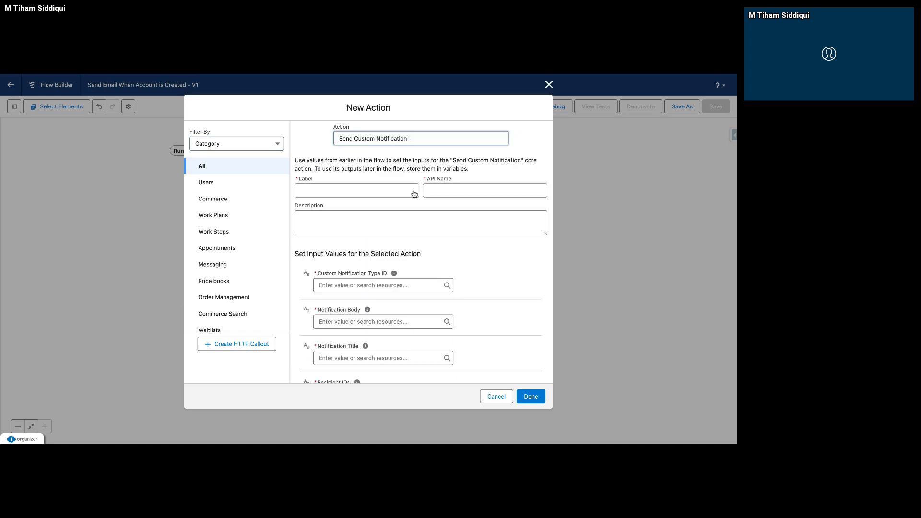
Label the action "Send Salesforce Notification" and let its API name fill in.
click(364, 192)
text(Send Salesforce Notification)
click(371, 251)
click(377, 285)
text(Account has been created Successfully)
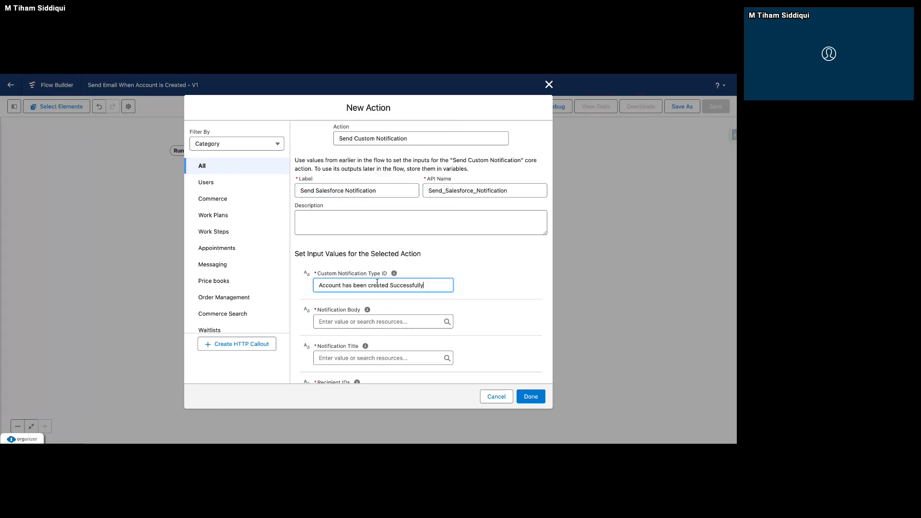
key(super+z)
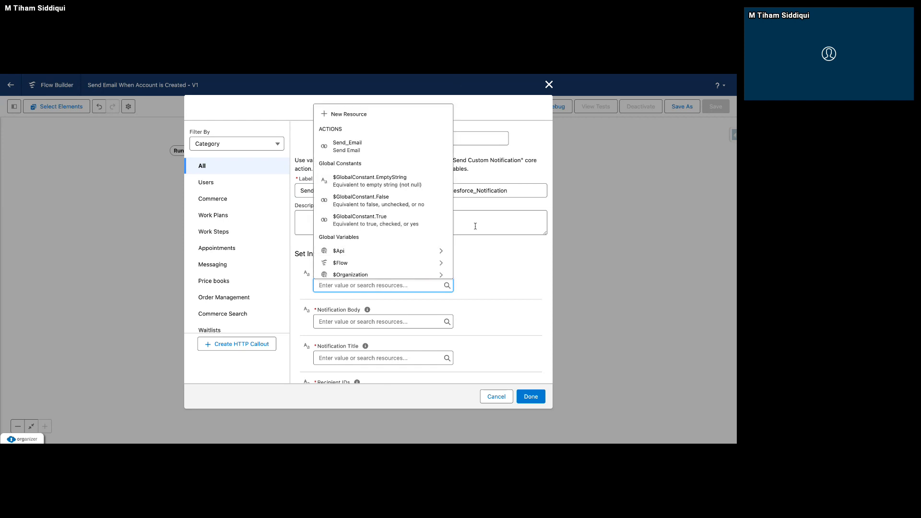
click(484, 272)
scroll(432, 319, down, 3)
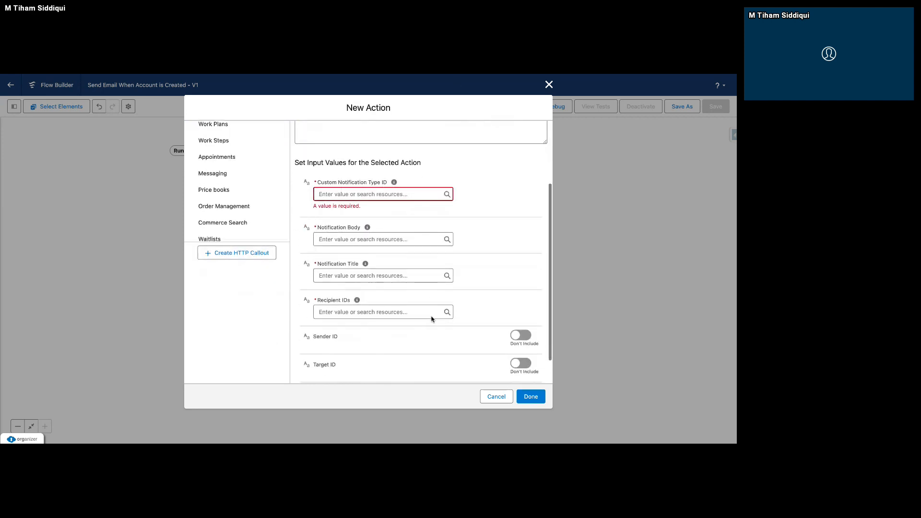
click(408, 270)
text(Account has been created Successfully)
key(super+z)
click(395, 231)
click(467, 228)
drag(340, 273, 305, 277)
key(BackSpace)
Set the Notification Body to "Account has been created Successfully" and the Notification Title to "Account Created Successfully".
click(461, 232)
click(450, 233)
text(Account has been created Successfully)
click(397, 264)
text(Account has been created Successfully)
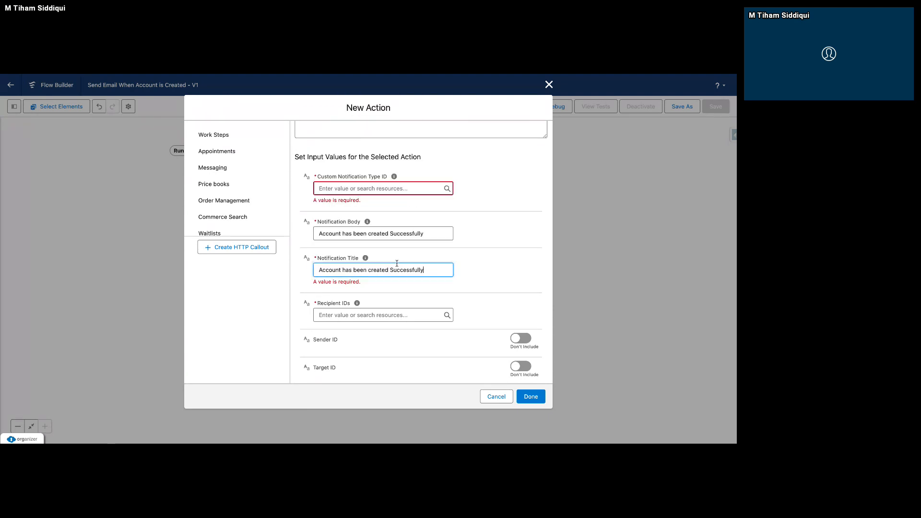
drag(371, 272, 344, 272)
text(C)
click(480, 260)
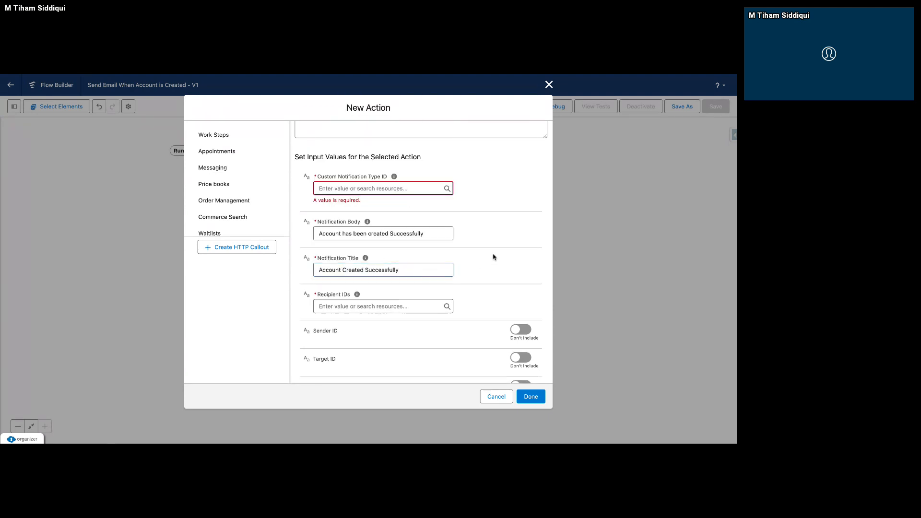
Use the reciepientIDs collection variable for the action's Recipient IDs.
scroll(413, 311, down, 2)
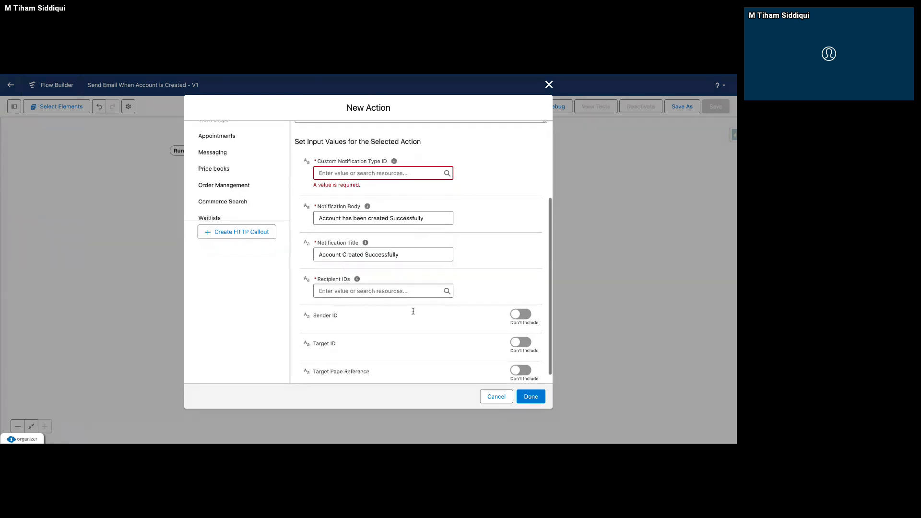
click(415, 282)
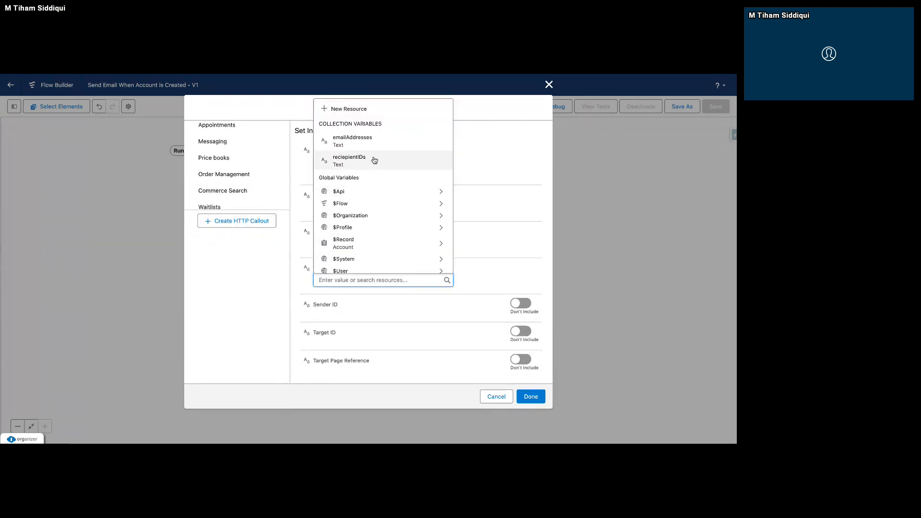
click(335, 161)
click(487, 233)
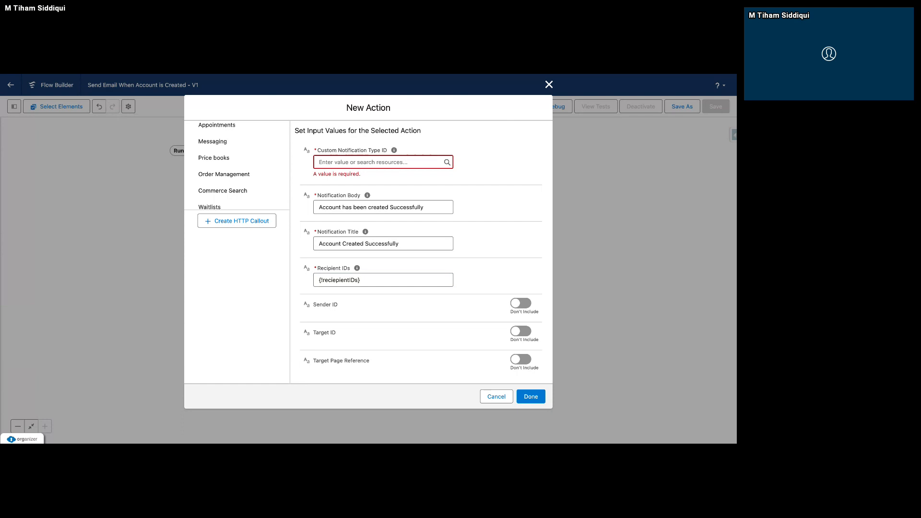
Paste 0MLGC0000008QcC4AU as the action's Custom Notification Type ID.
click(328, 163)
text(0MLGC0000008QcC4AU)
click(472, 174)
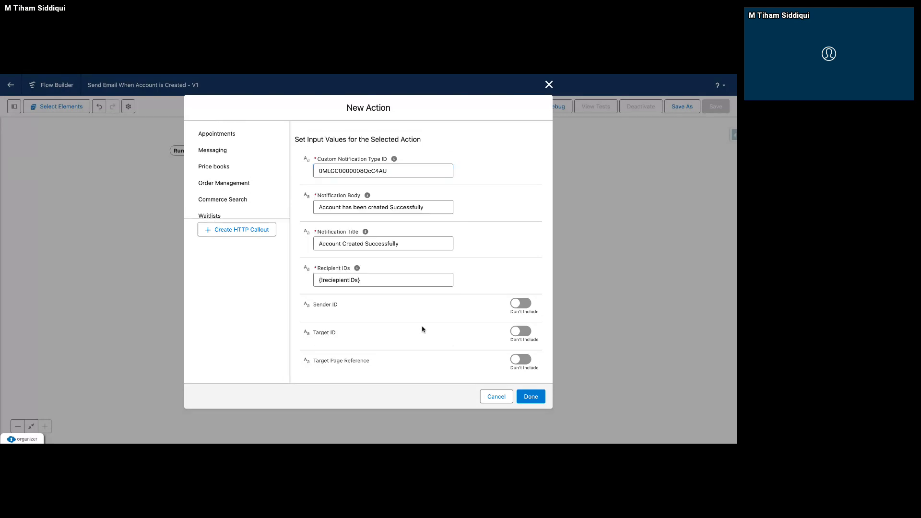
Include the Target ID, set it to {!$Record.Id}, and finish the Send Salesforce Notification action.
click(522, 331)
click(390, 346)
text(Recor)
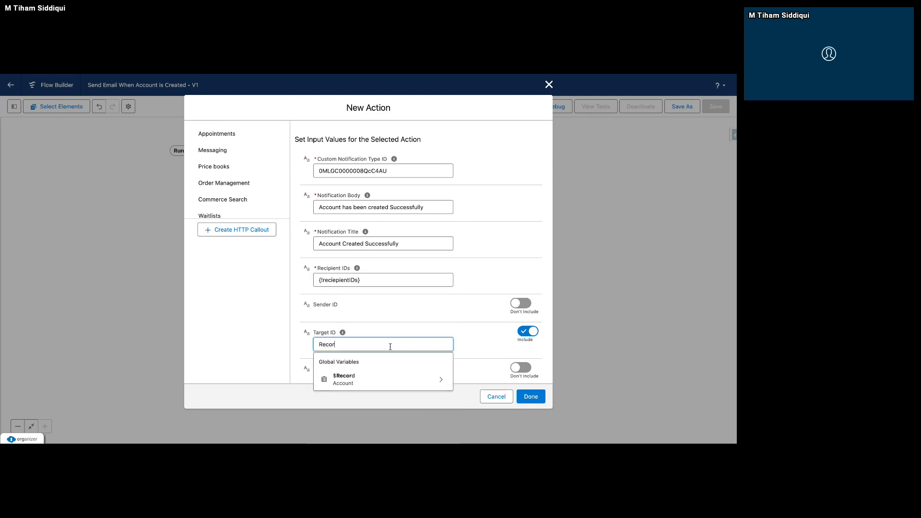
click(439, 377)
scroll(438, 312, down, 3)
scroll(438, 312, up, 3)
text(Id)
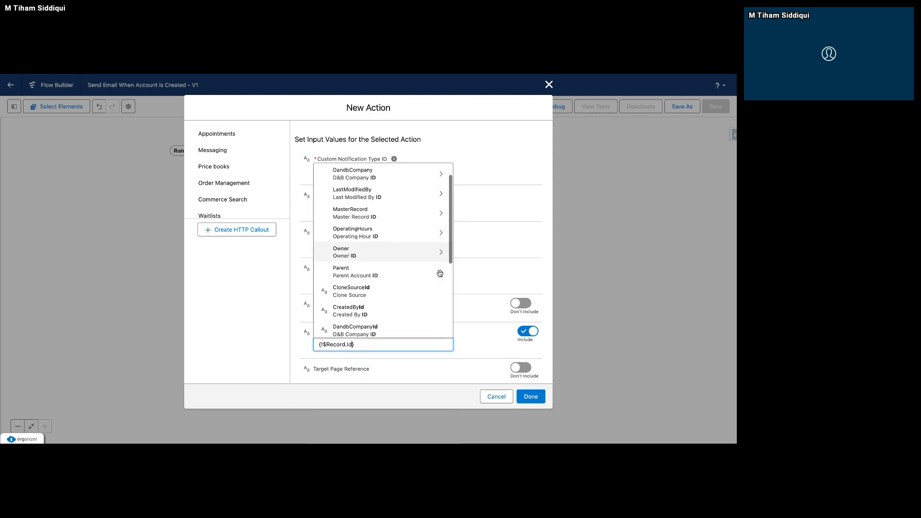
scroll(440, 274, down, 2)
click(458, 362)
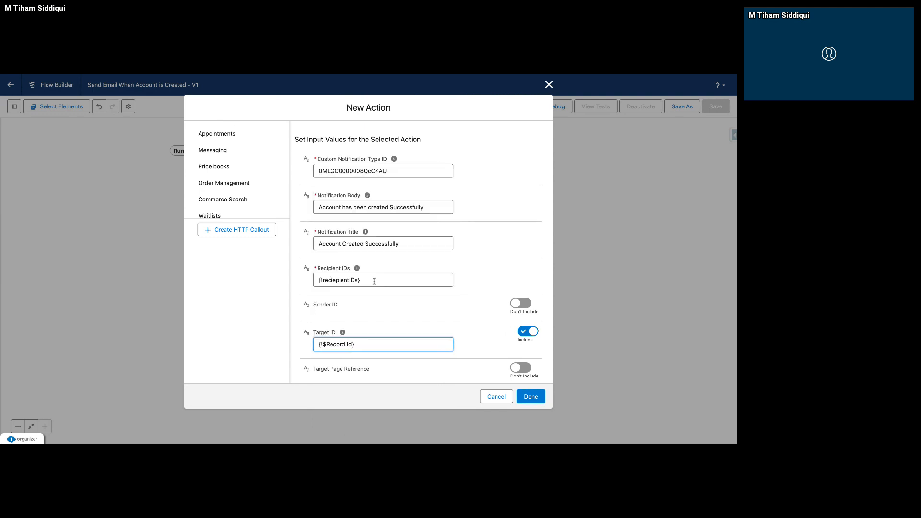
click(531, 396)
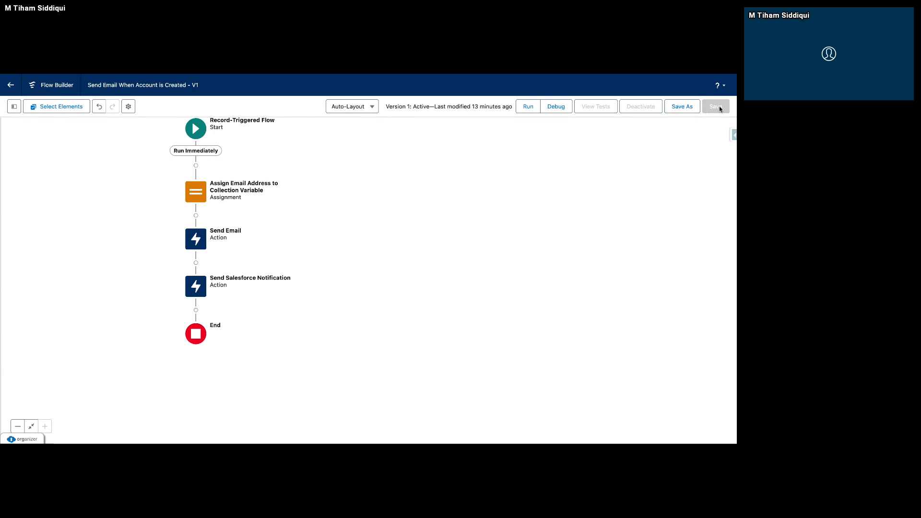
Start a Save As of the flow with the added notification action.
click(692, 108)
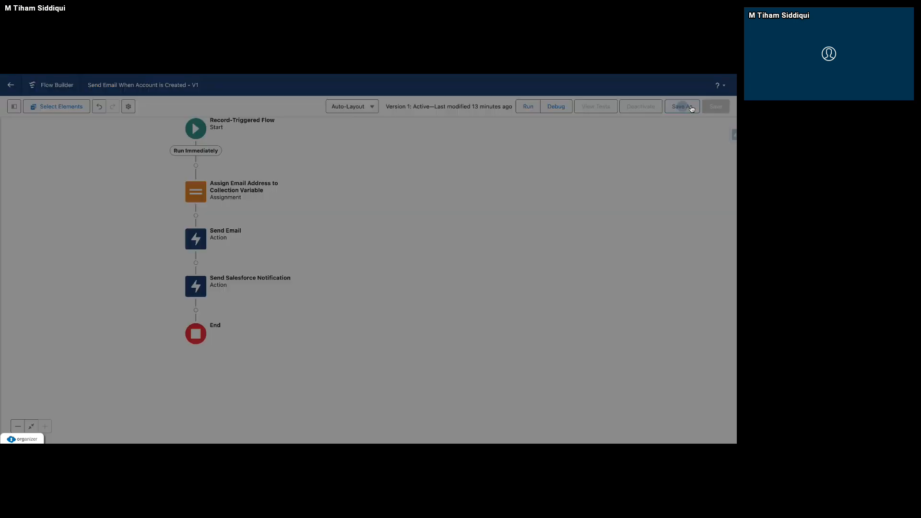
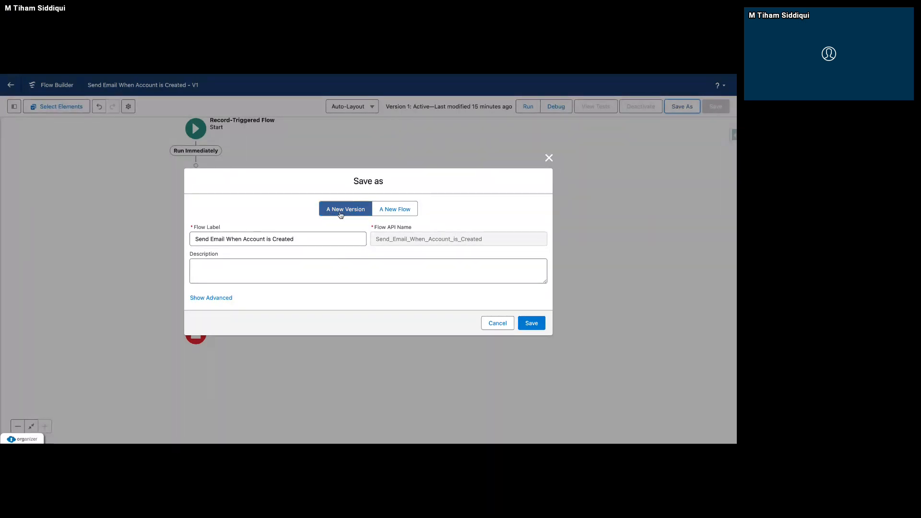
Save the Send Email When Account is Created flow as a new version.
click(534, 322)
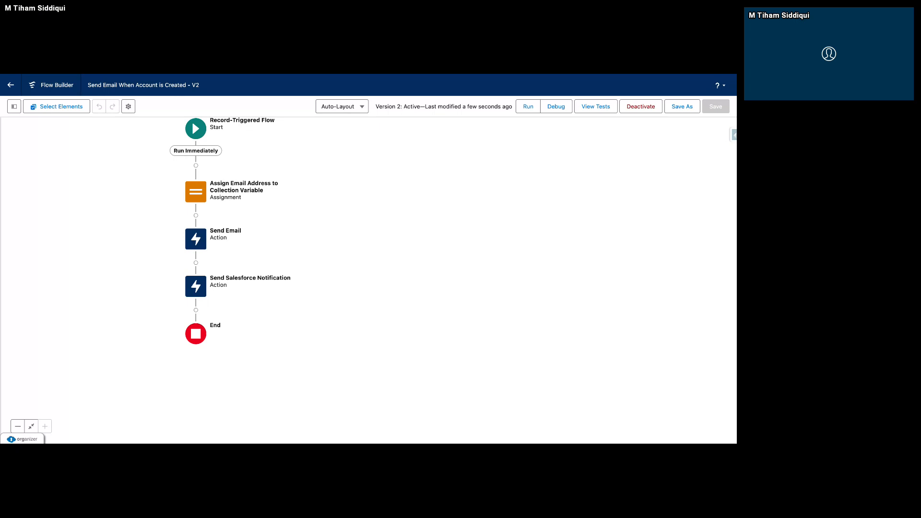
Return to the Flows setup page and switch the list view to Triggered Flows.
key(ctrl+shift+Tab)
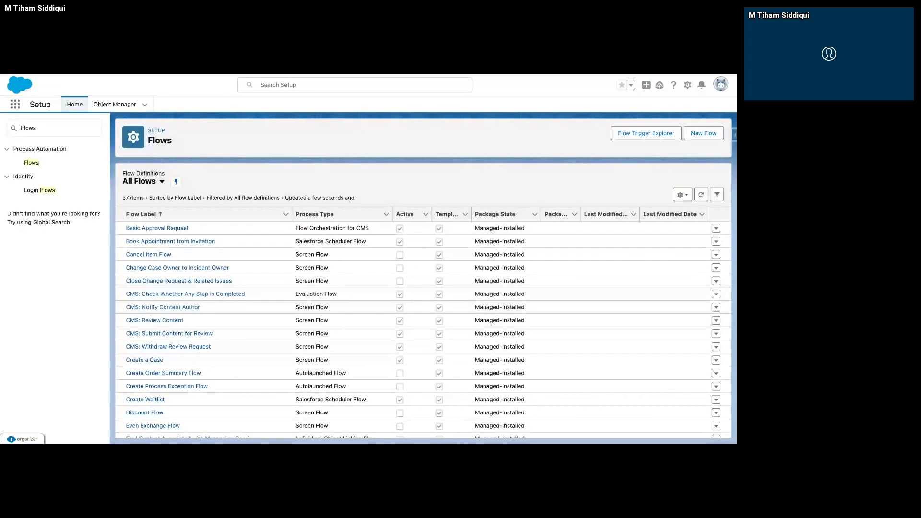
scroll(187, 321, down, 2)
scroll(187, 321, up, 2)
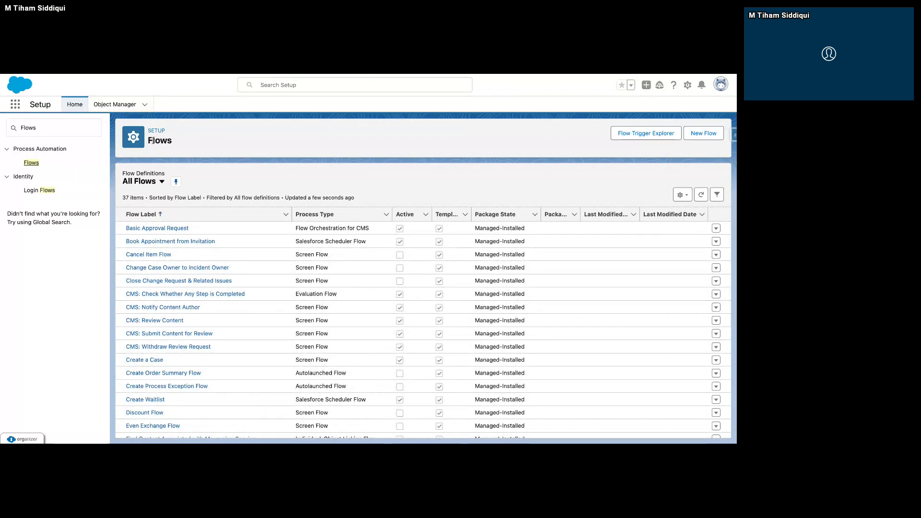
click(161, 181)
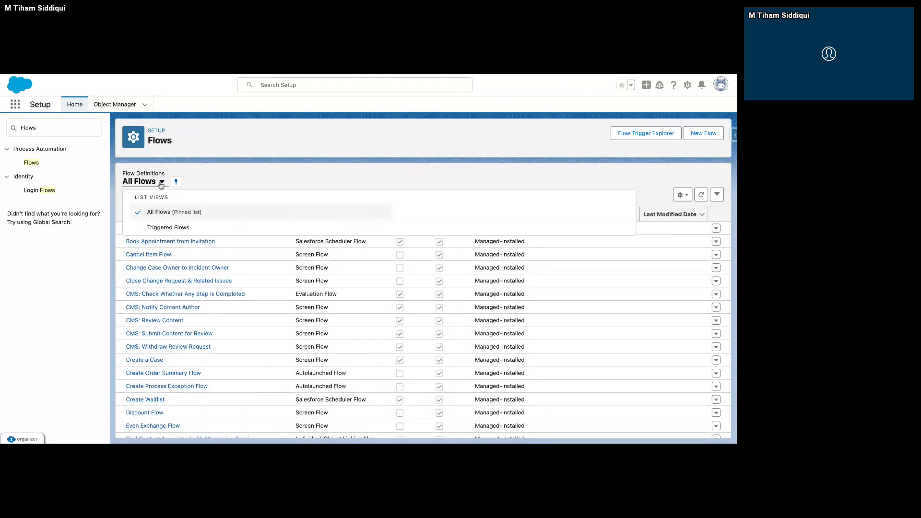
click(161, 228)
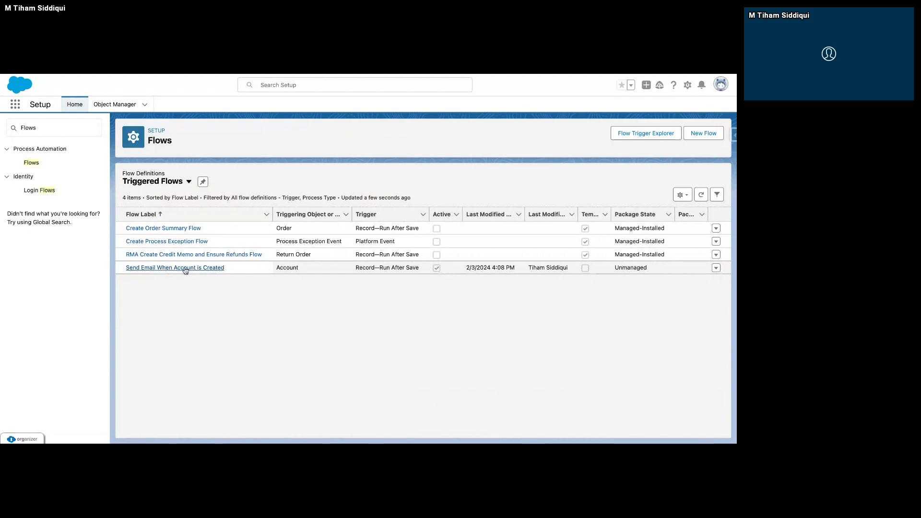
View the details and versions of the Send Email When Account is Created flow, including its URL.
click(716, 269)
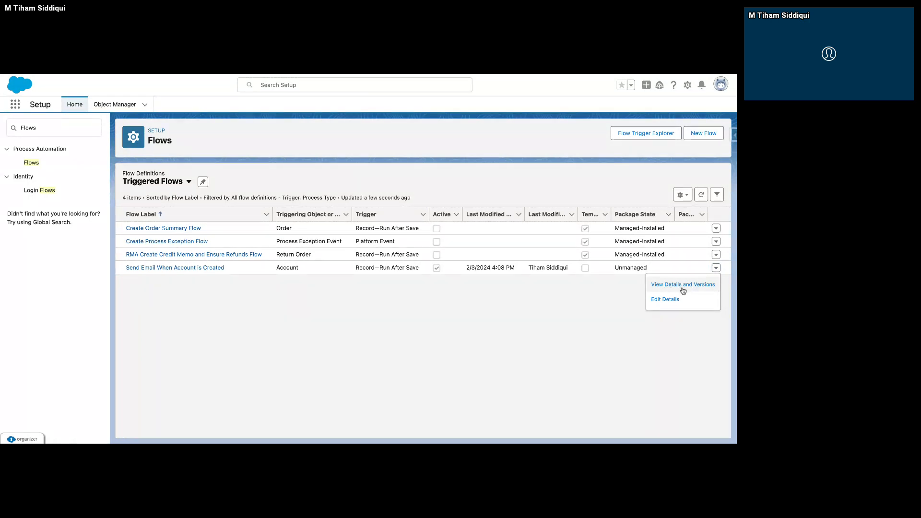
click(682, 287)
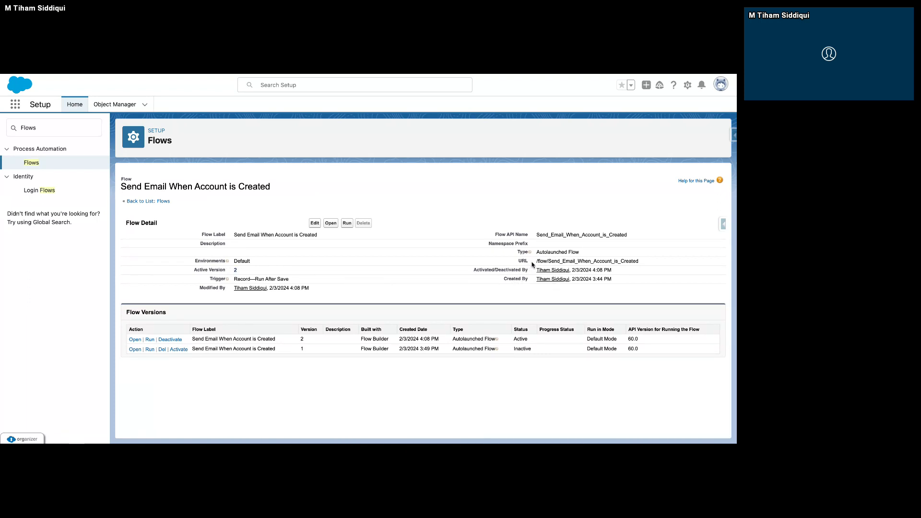
drag(532, 265, 653, 264)
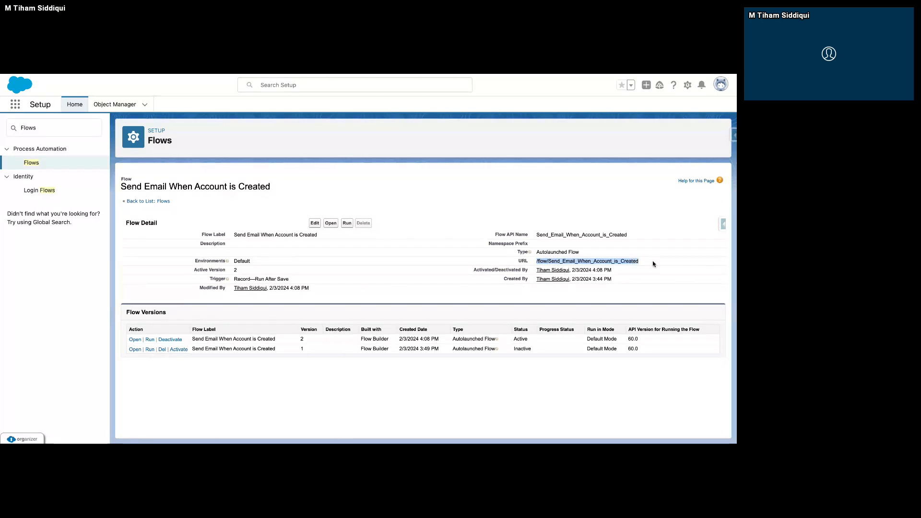
click(579, 249)
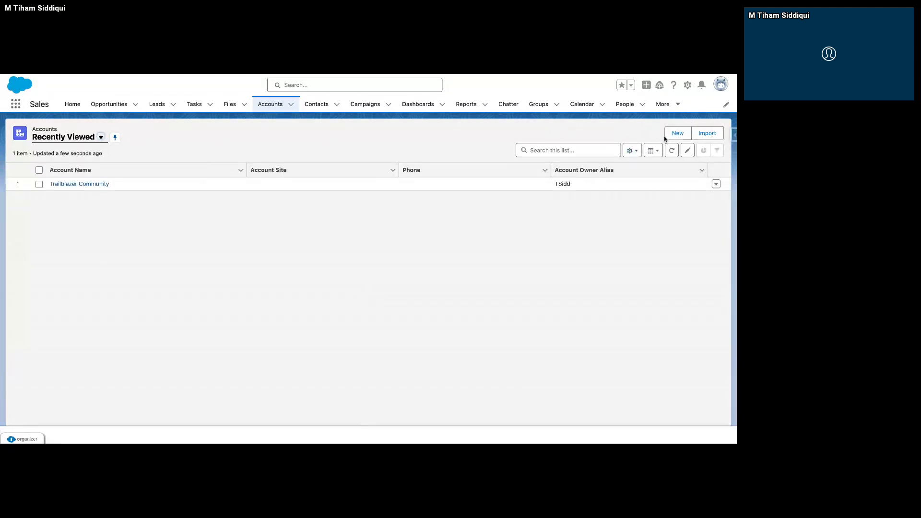
Start a new account record from the Sales app's Accounts list.
click(677, 134)
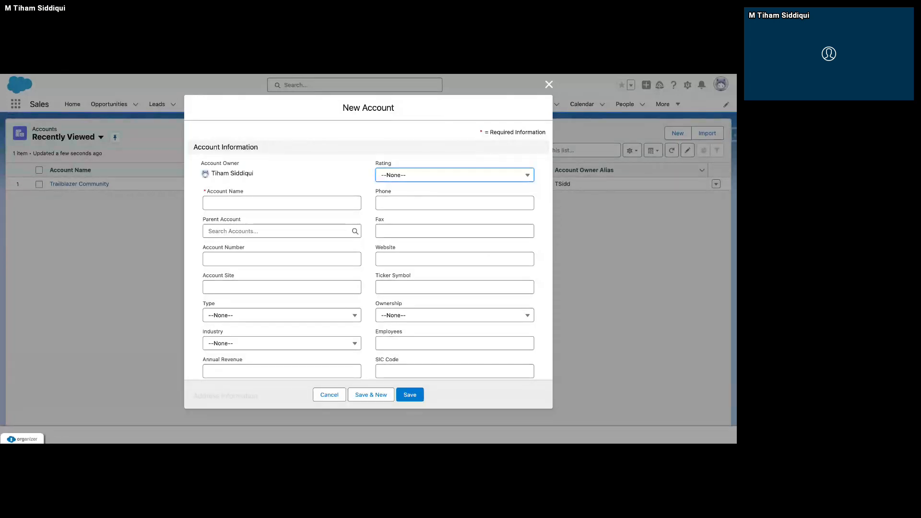
click(461, 75)
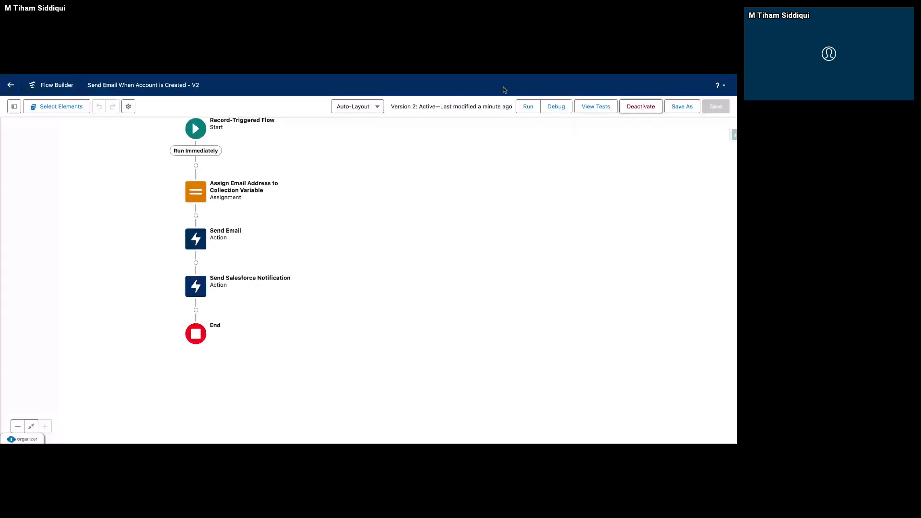
click(687, 107)
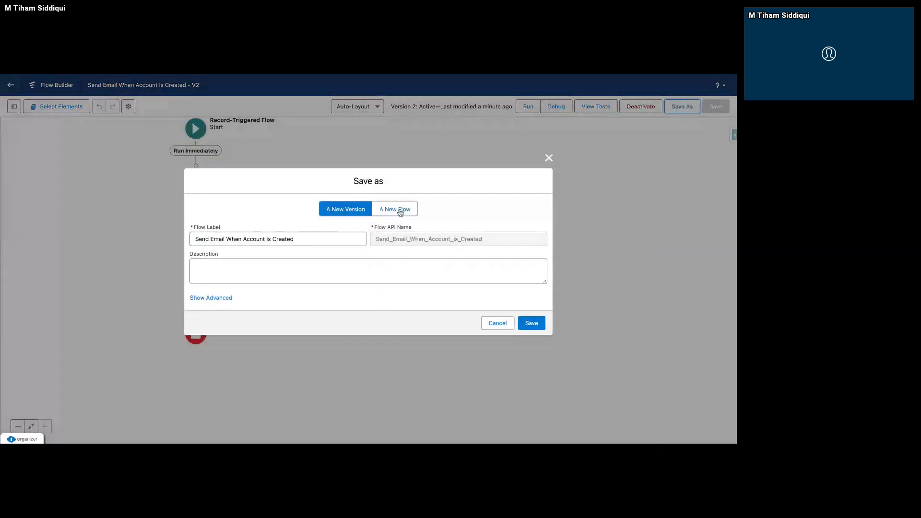
click(400, 213)
click(284, 237)
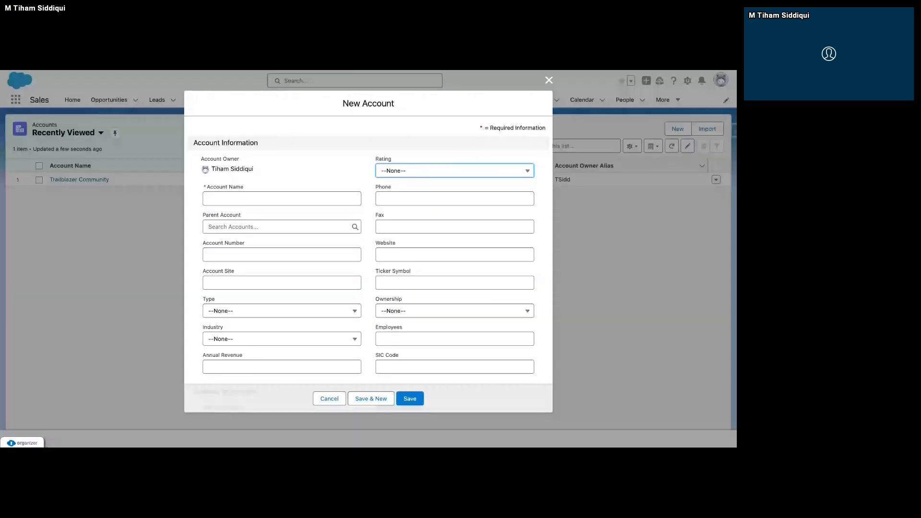
Name the new account Trailblazer Community 2 and save the record.
click(283, 197)
text(Trailblazer Community)
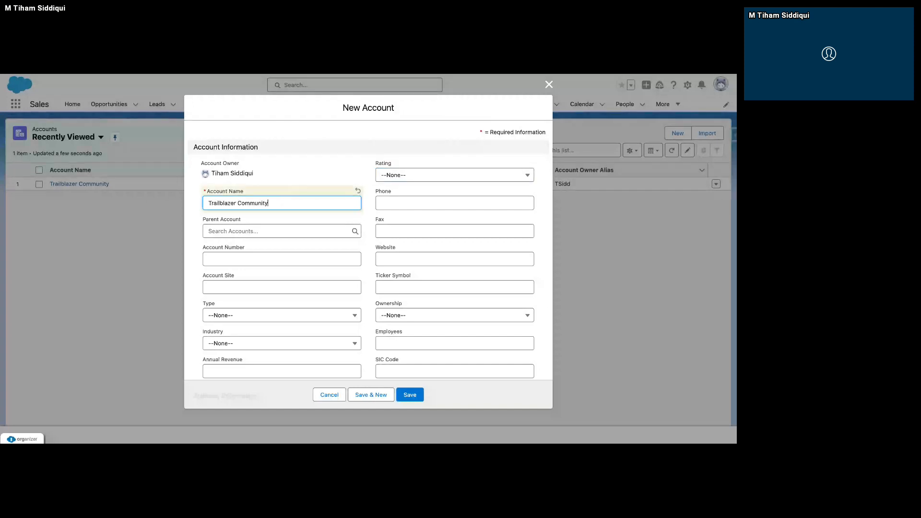
text( 2)
click(411, 395)
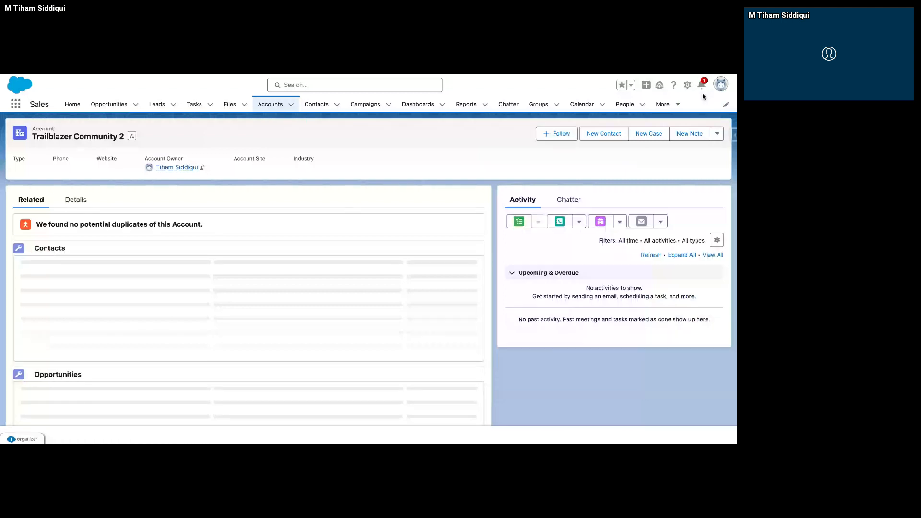
Check the Salesforce notifications for the new account and switch to Mailinator to view the Account Creation - Automation email.
click(702, 86)
click(702, 85)
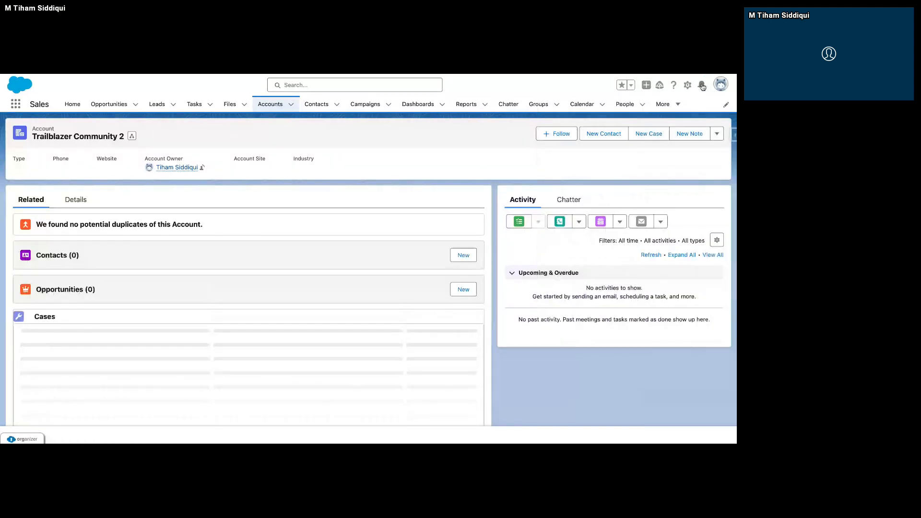
click(702, 86)
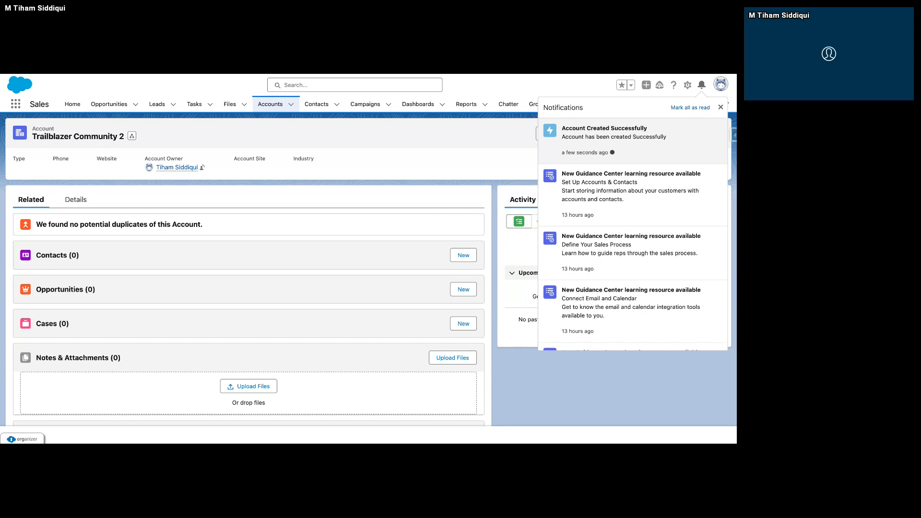
key(ctrl+Tab)
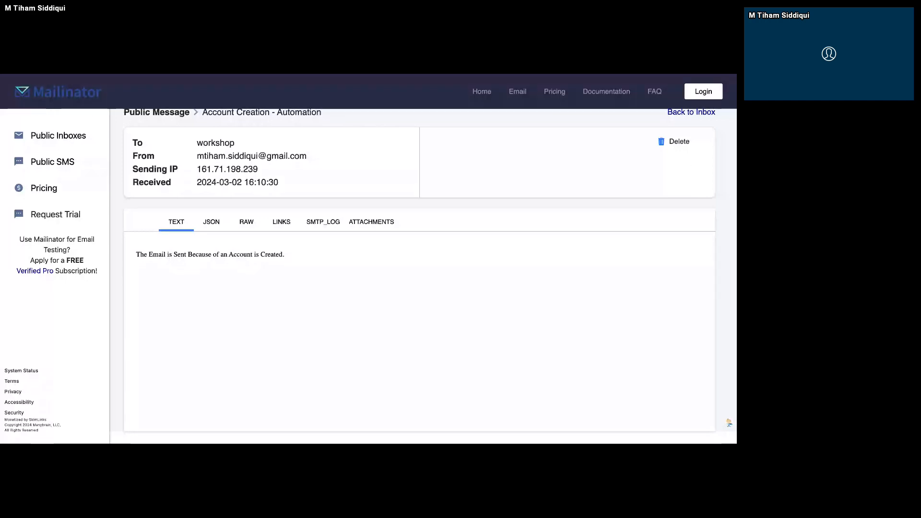
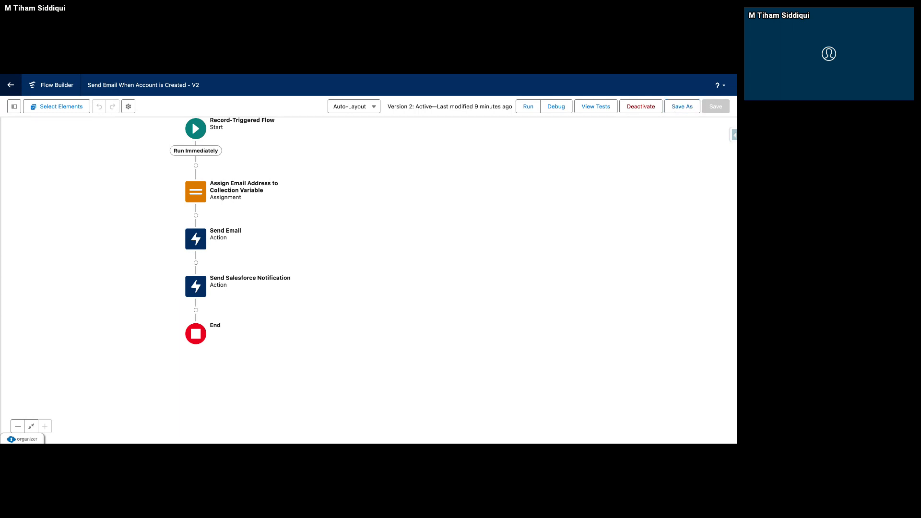
Edit the Send Salesforce Notification action, clear its notification body and start a new resource for it.
click(11, 86)
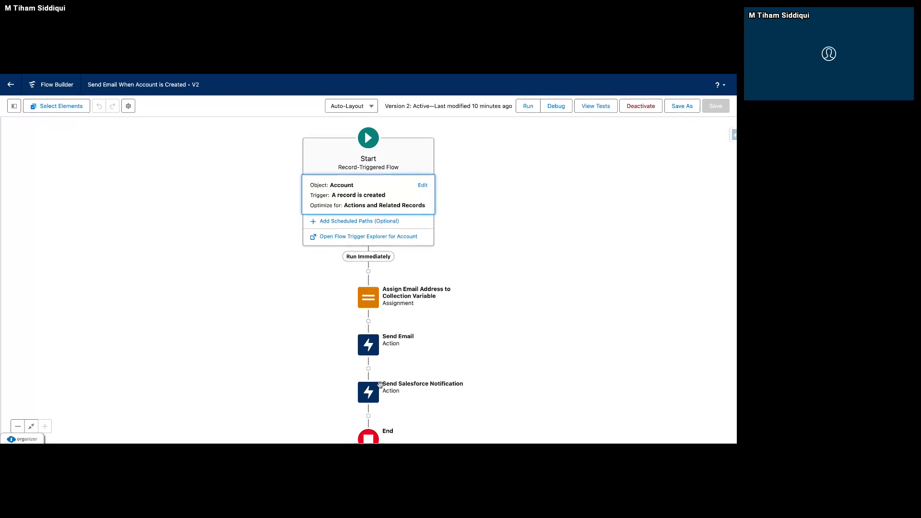
drag(565, 323, 539, 244)
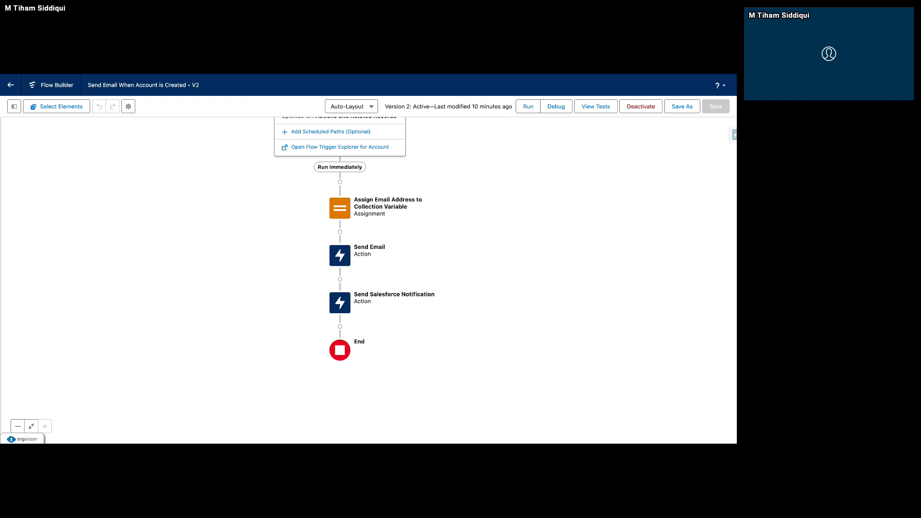
click(346, 307)
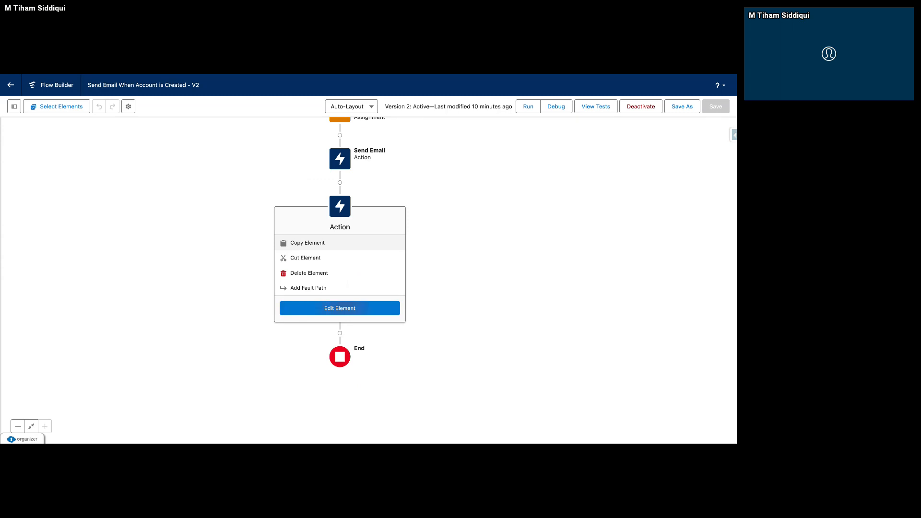
click(346, 308)
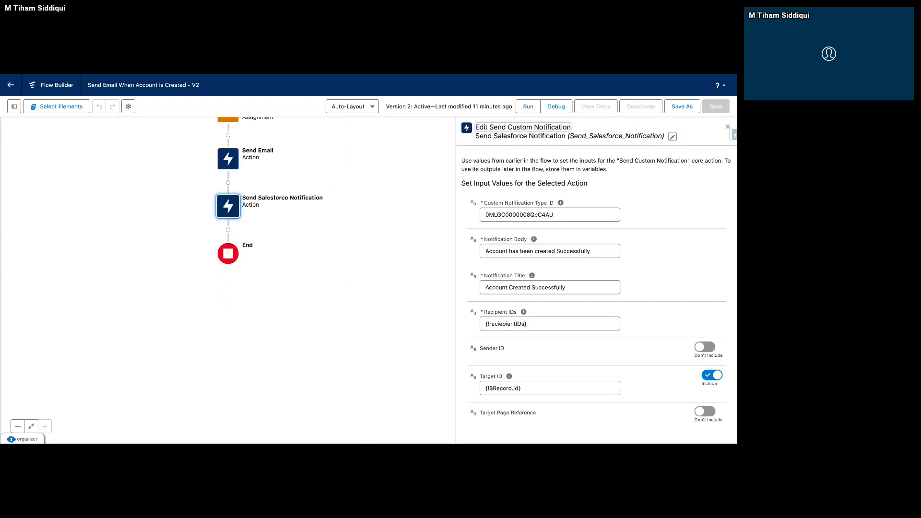
click(572, 251)
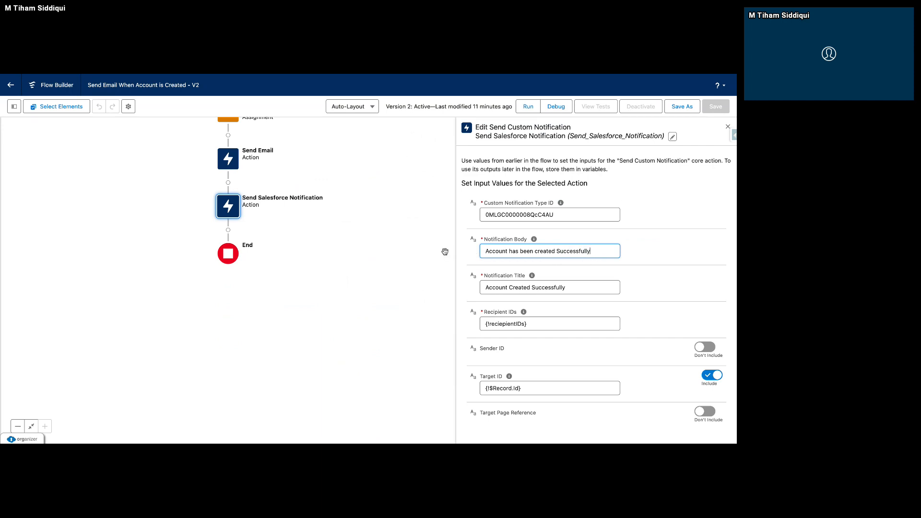
key(ctrl+a)
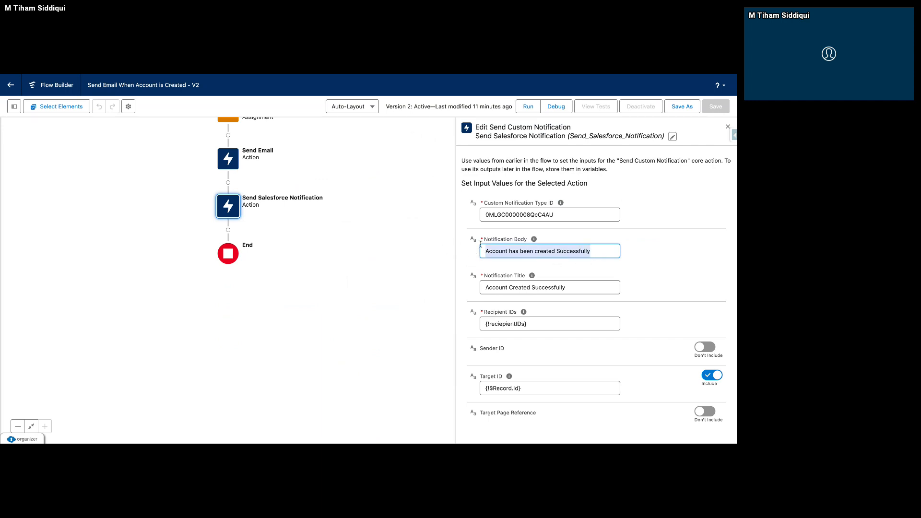
key(BackSpace)
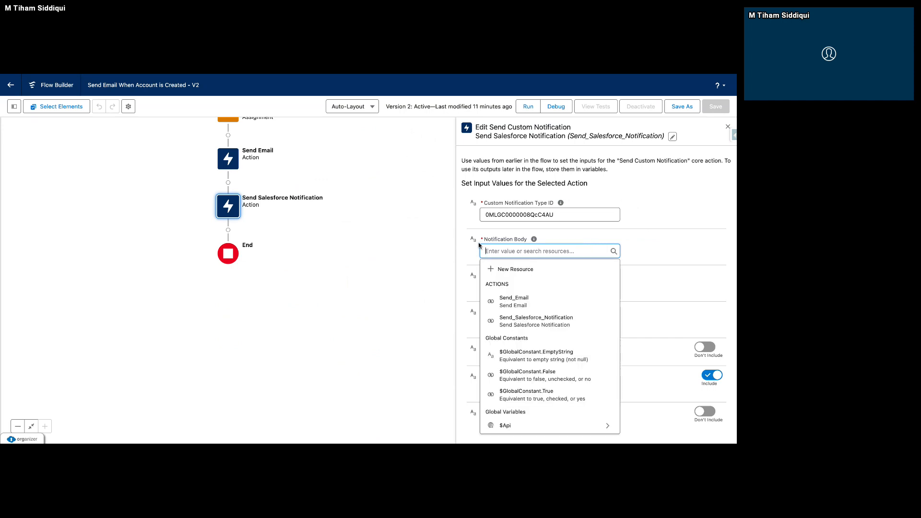
click(516, 270)
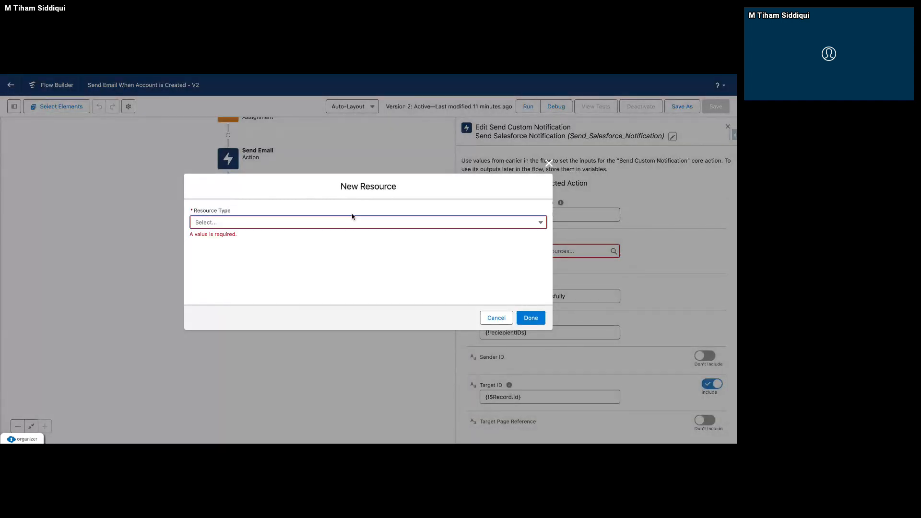
click(353, 229)
click(253, 249)
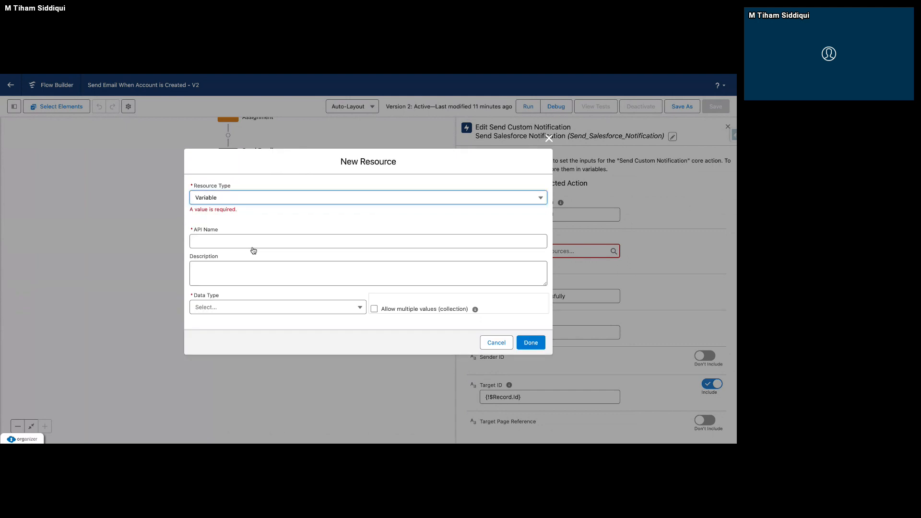
click(230, 303)
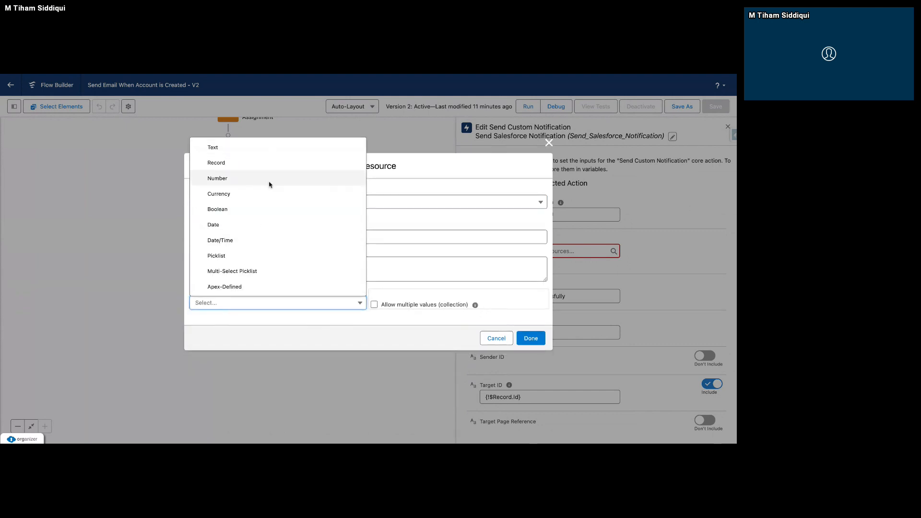
click(263, 156)
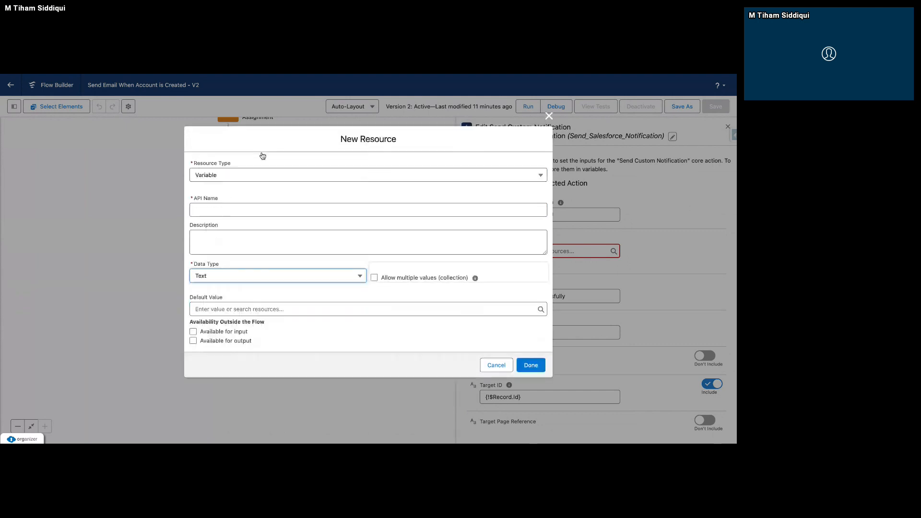
Make the new resource a Text Template with the API name NotificationBody.
click(231, 179)
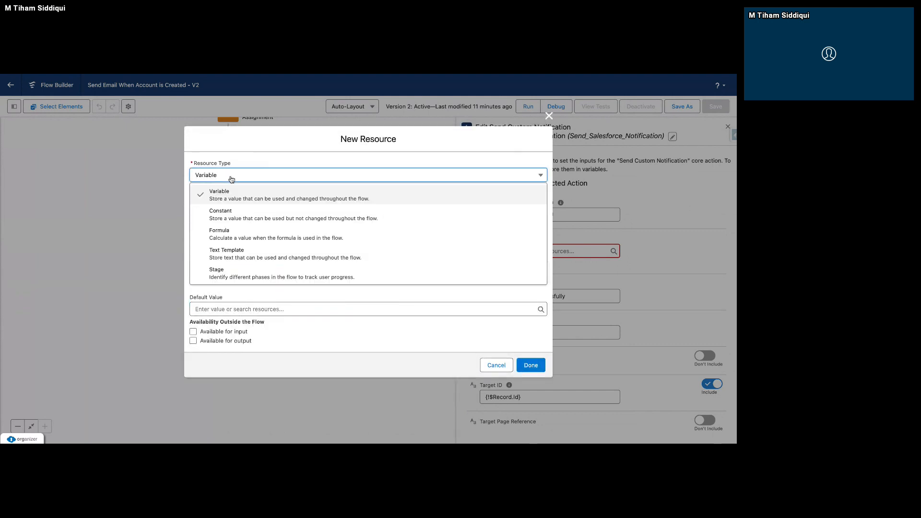
click(227, 258)
click(239, 202)
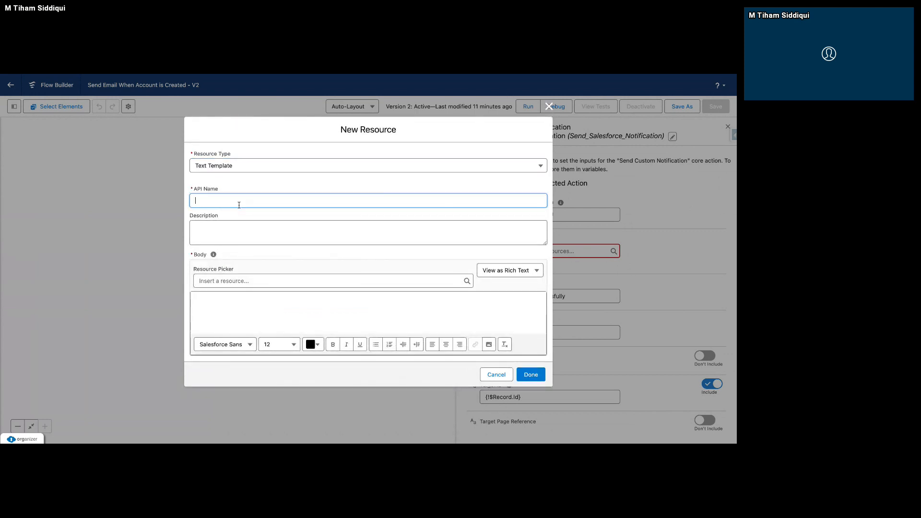
text(Notica)
text(icationBody)
click(233, 304)
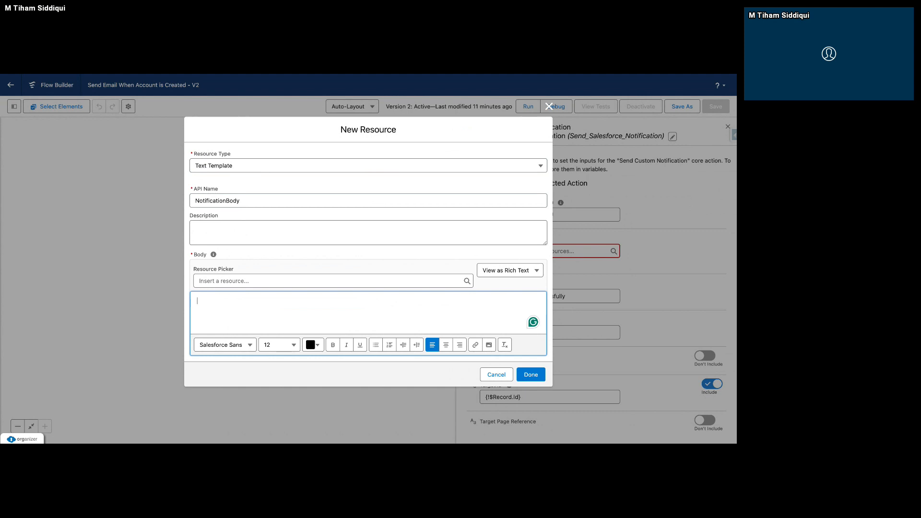
Compose the template body as "{!$Record.Name} has been created." using the triggering record's Name field, and finish the resource.
click(257, 283)
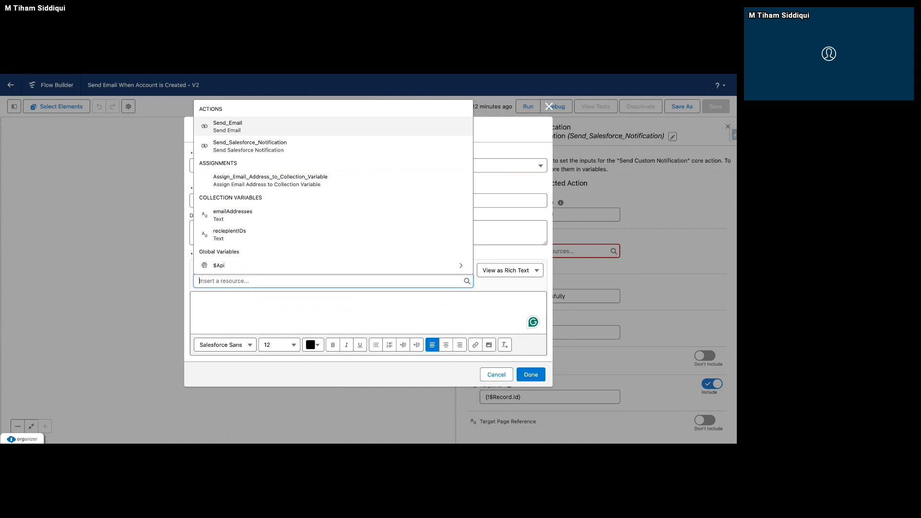
text(recor)
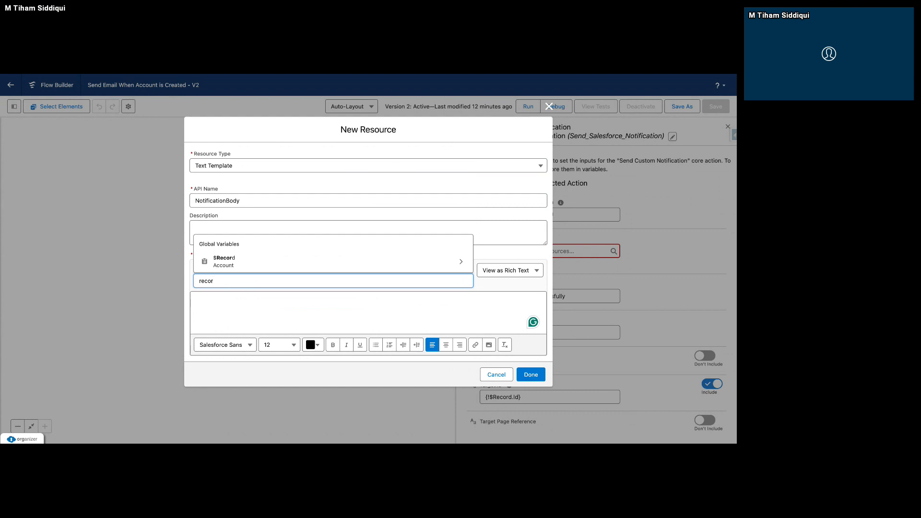
click(344, 265)
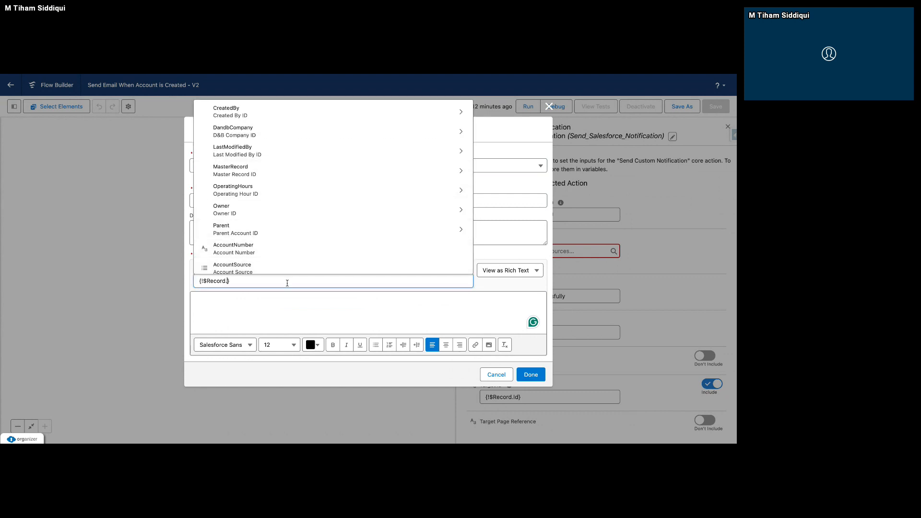
text(Name)
click(321, 260)
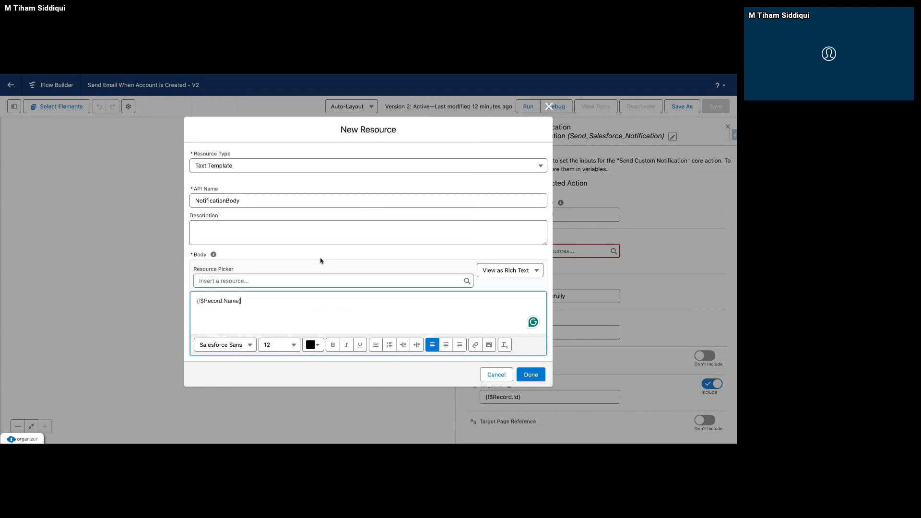
text(has been created.)
click(529, 370)
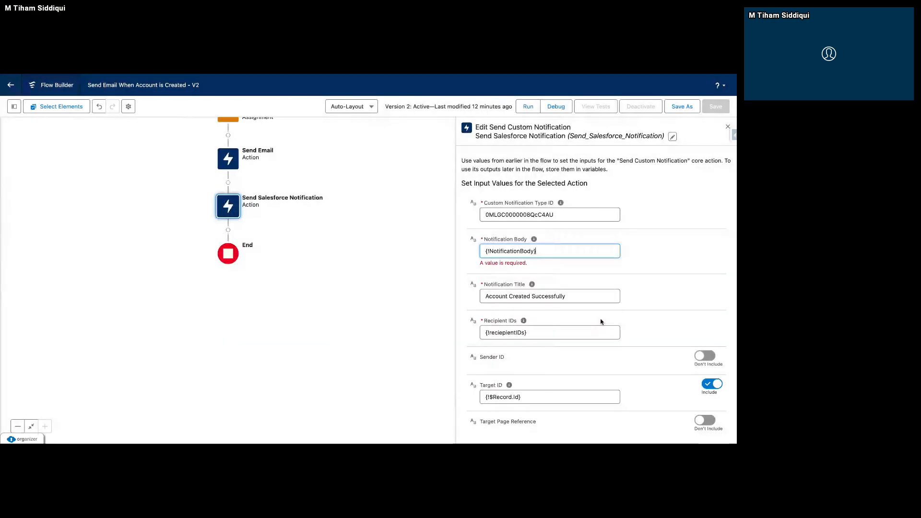
Save the flow as a new version and activate it.
click(675, 106)
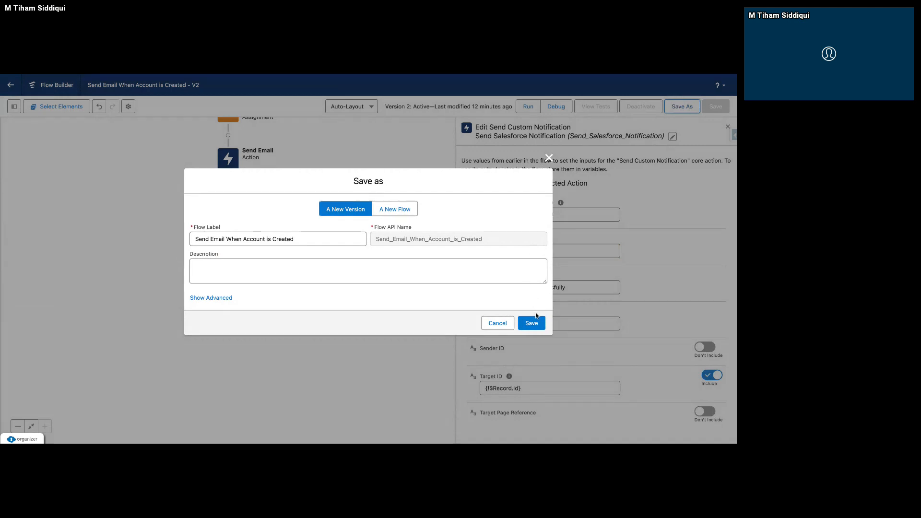
click(533, 321)
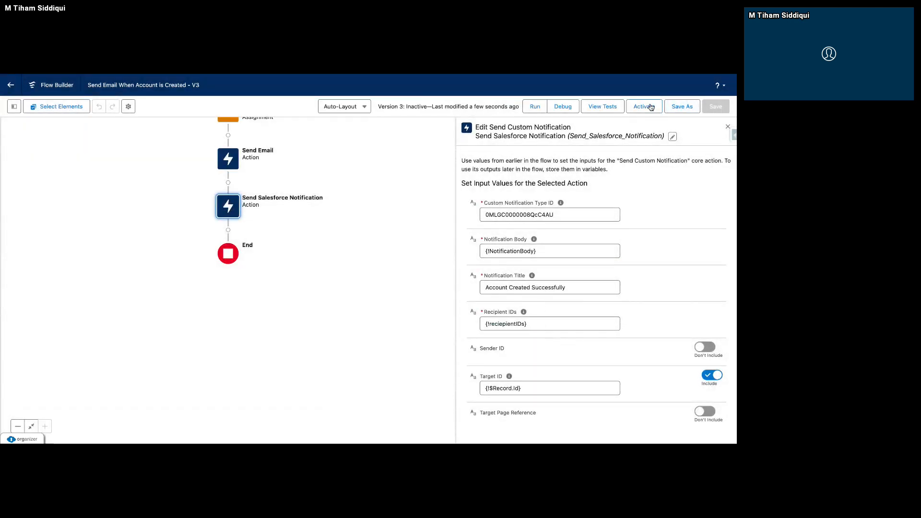
click(650, 104)
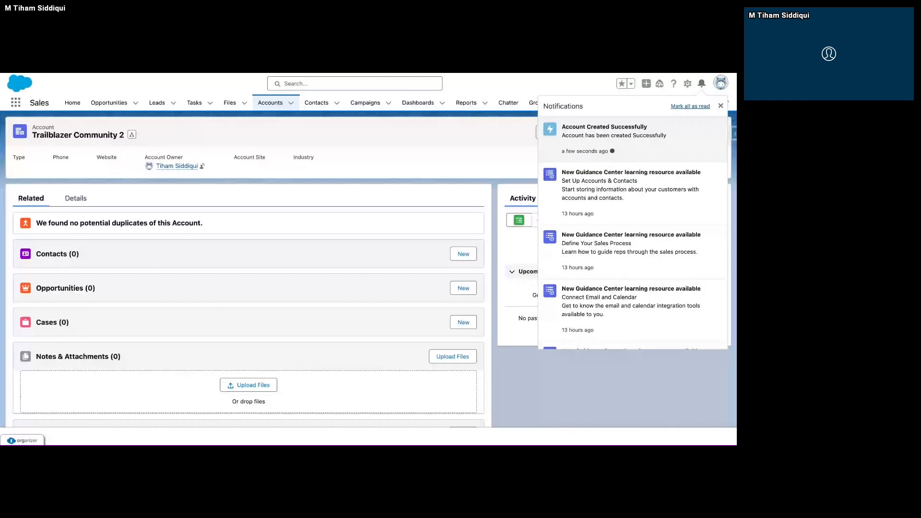
Close the notifications in the Sales app and start a new account record from the Accounts list.
click(702, 85)
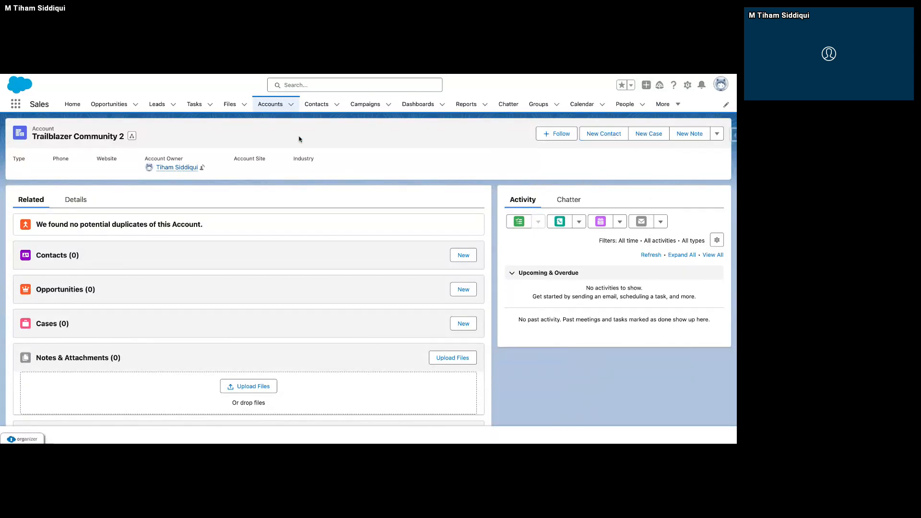
click(278, 111)
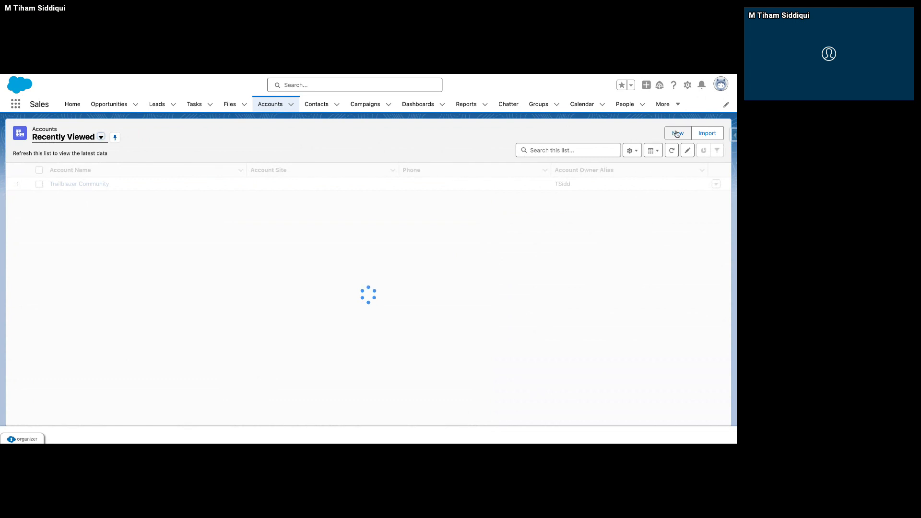
click(677, 134)
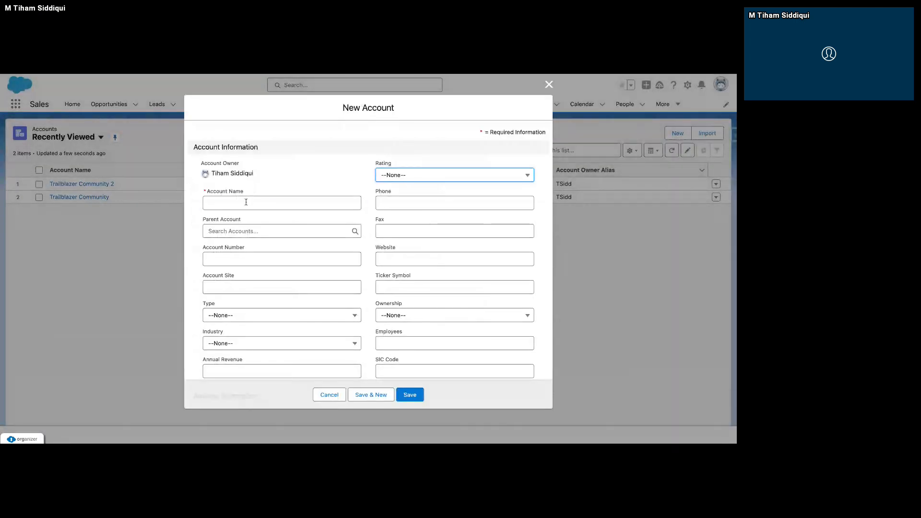
Name the new account ABC Company, save the record and check the Salesforce notifications.
click(246, 202)
text(Tra)
key(BackSpace)
key(BackSpace)
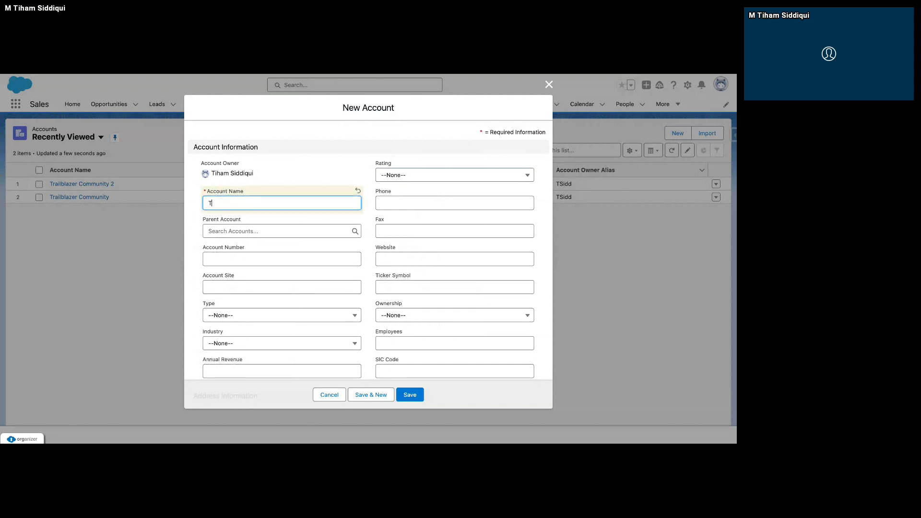
text(iham Si)
key(BackSpace)
key(BackSpace)
key(BackSpace)
key(BackSpace)
key(BackSpace)
key(BackSpace)
key(BackSpace)
text(ABC Compayn)
key(BackSpace)
key(BackSpace)
text(ny)
click(420, 396)
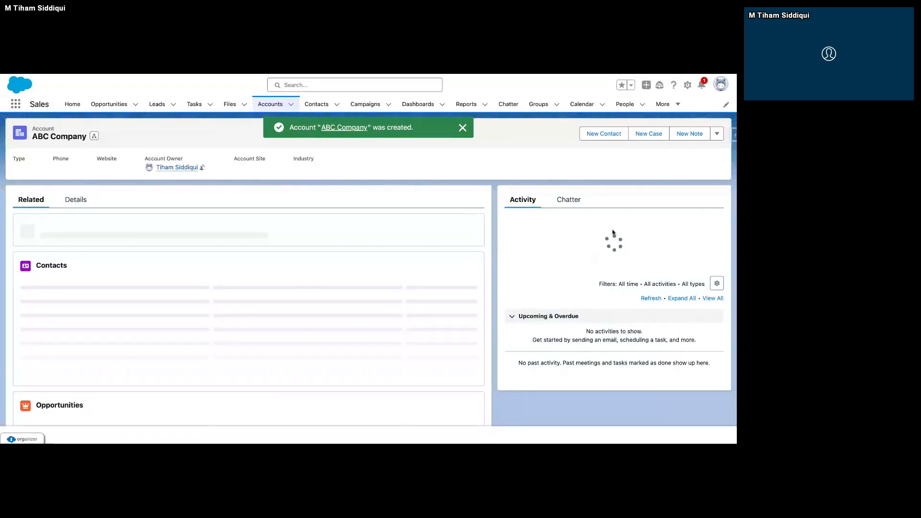
click(701, 87)
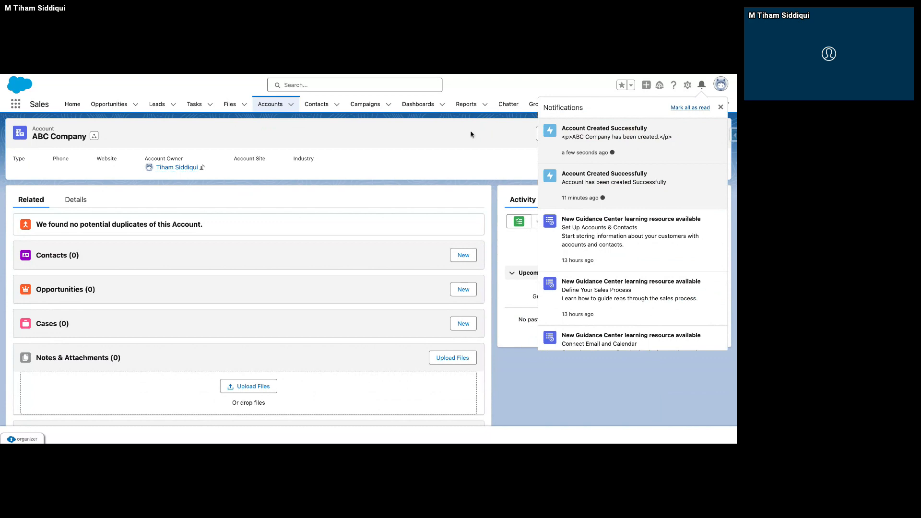
Return to the flow in Flow Builder and set the NotificationBody text template to View as Plain Text.
click(397, 73)
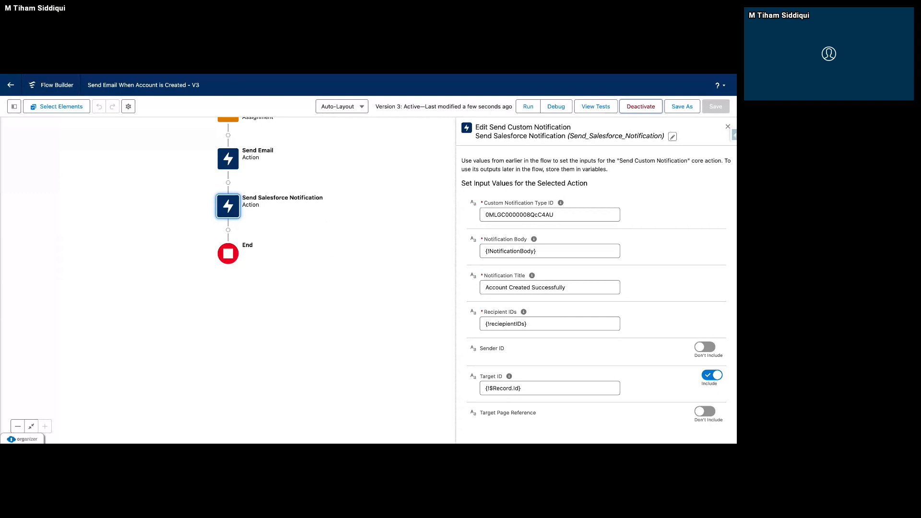
click(14, 107)
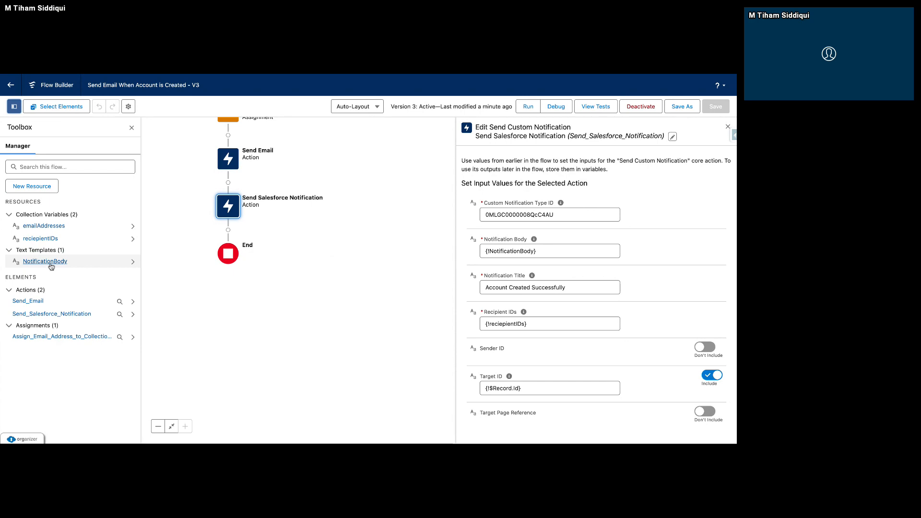
click(50, 263)
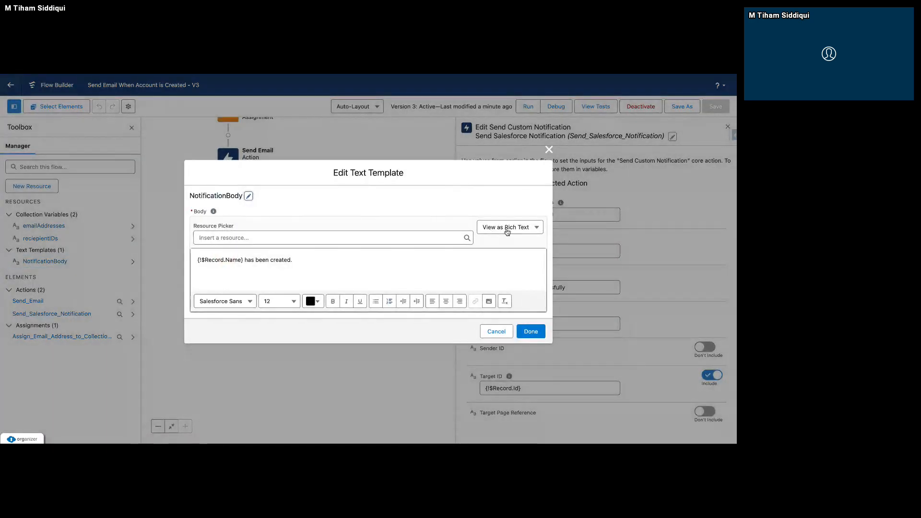
click(511, 233)
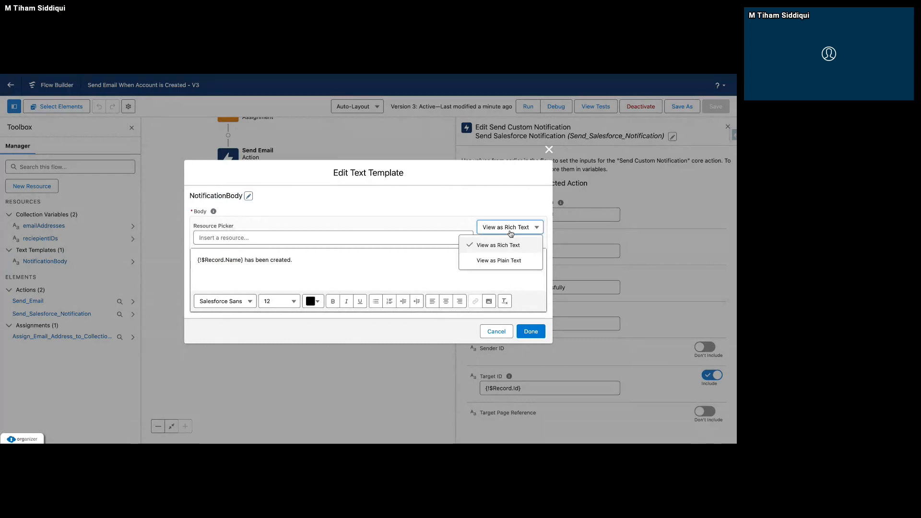
click(505, 262)
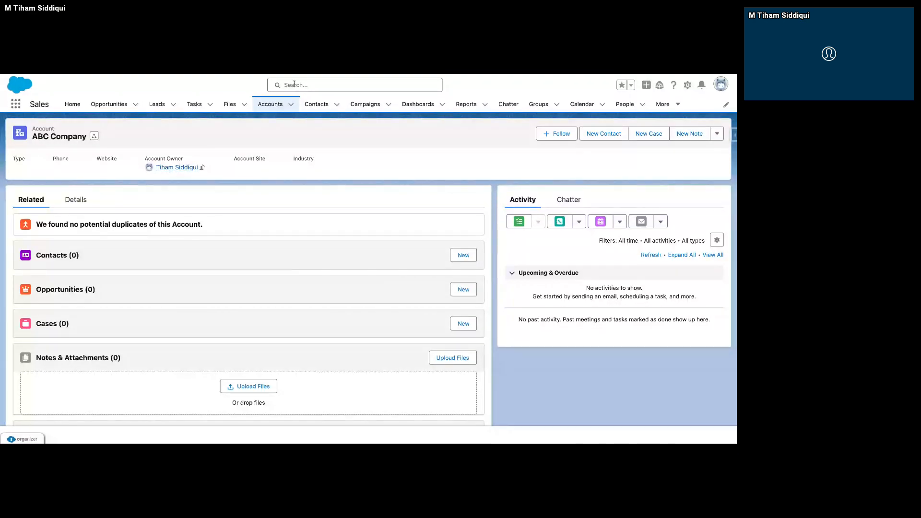
Go to the Sales app's Accounts list and review the ABC Company notification again.
click(271, 104)
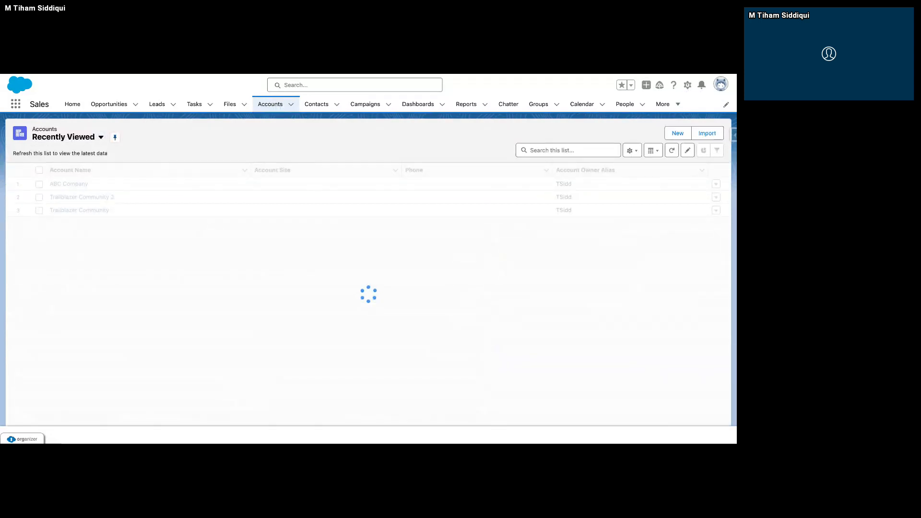
click(702, 85)
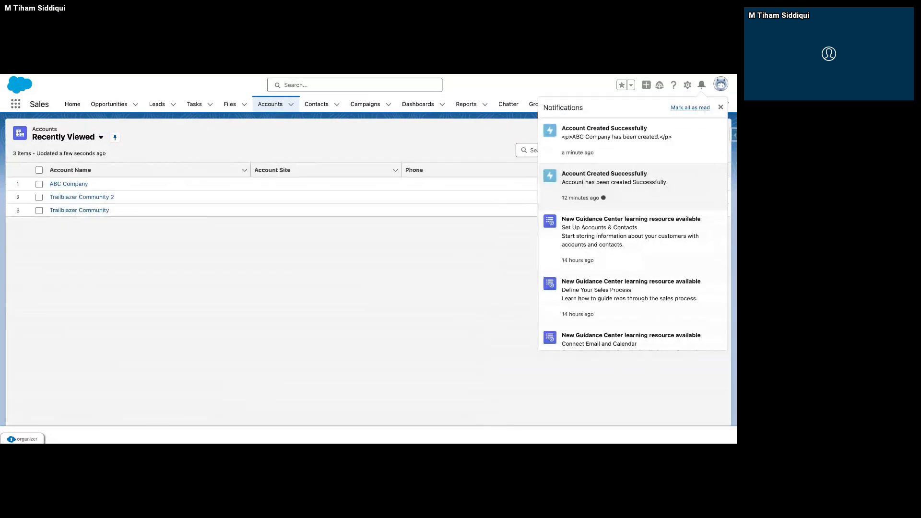
Open the two account-created notifications and check the account record each one leads to.
click(607, 140)
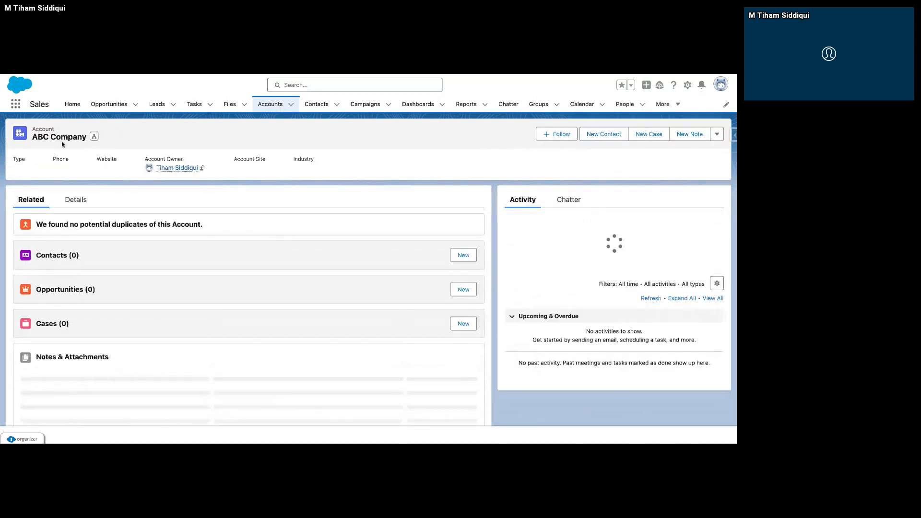
drag(86, 137, 32, 138)
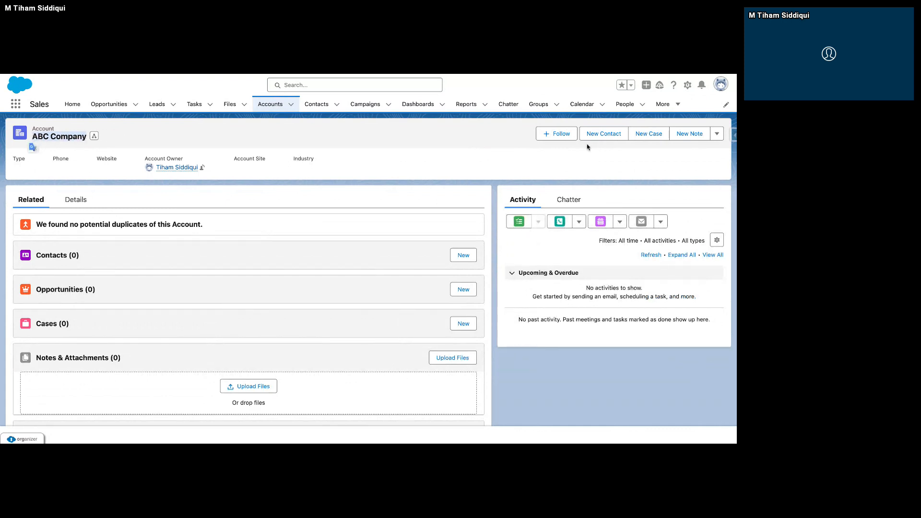
click(701, 85)
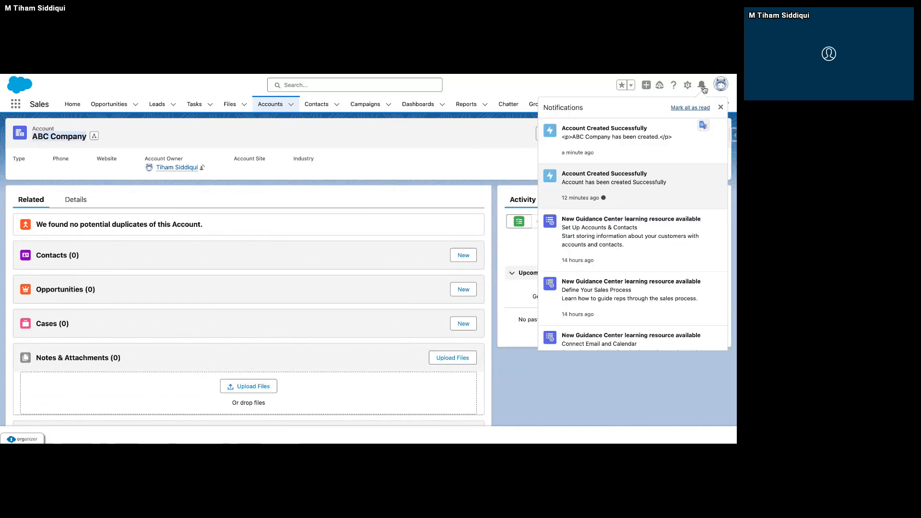
click(610, 167)
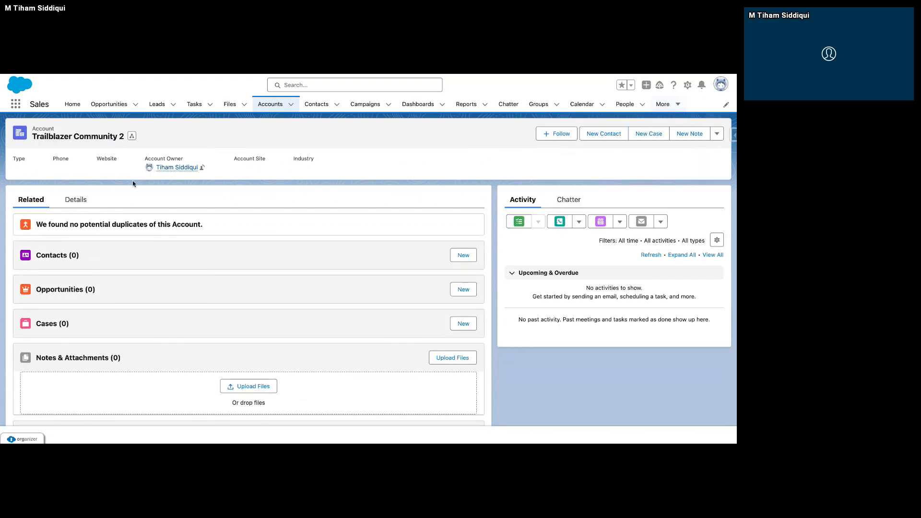
drag(32, 138, 123, 139)
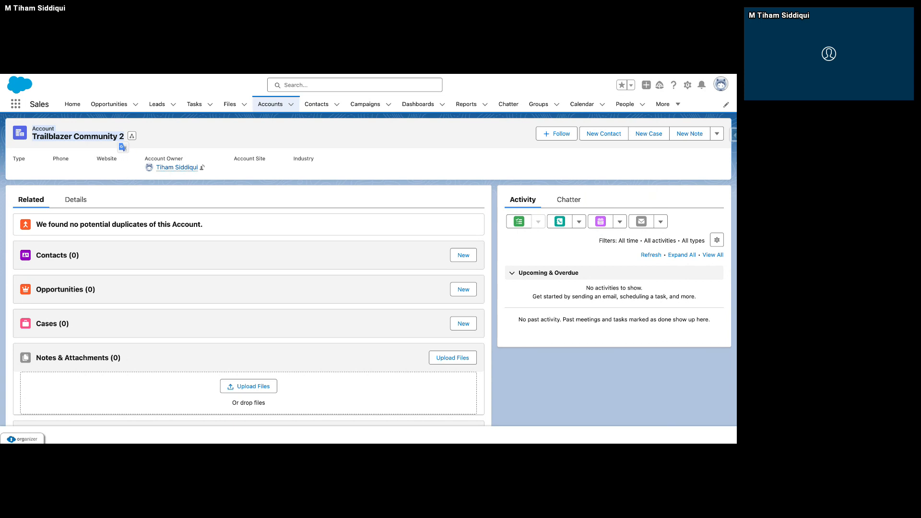
Examine the detail fields of the Trailblazer Community 2 account and the options of its Active picklist.
click(688, 85)
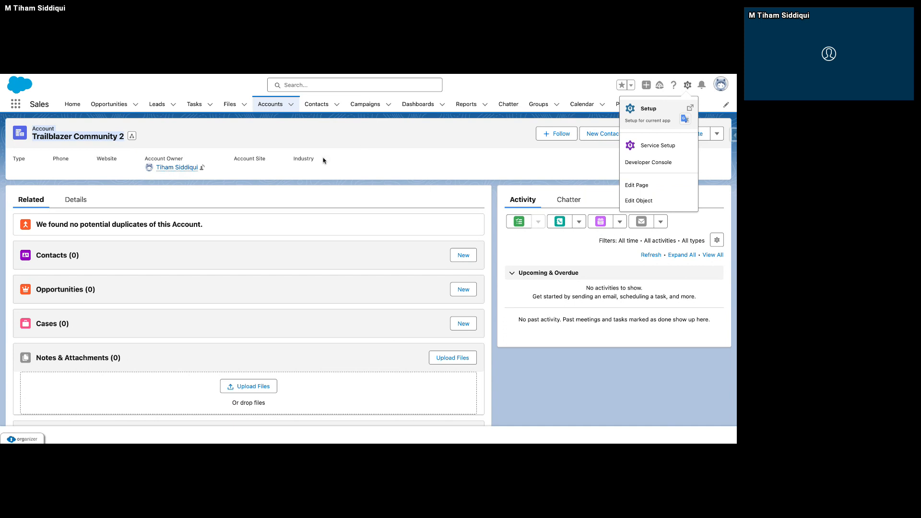
click(84, 200)
scroll(207, 245, down, 2)
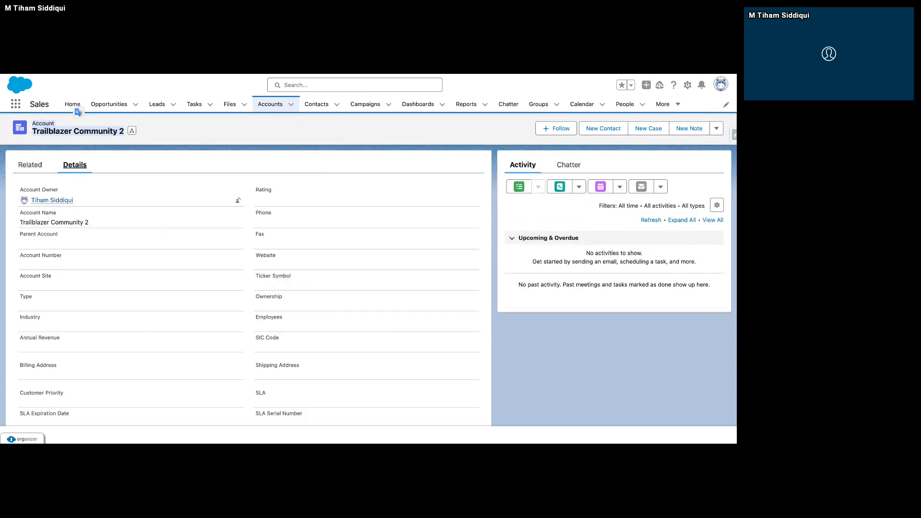
scroll(249, 287, down, 5)
scroll(238, 313, down, 1)
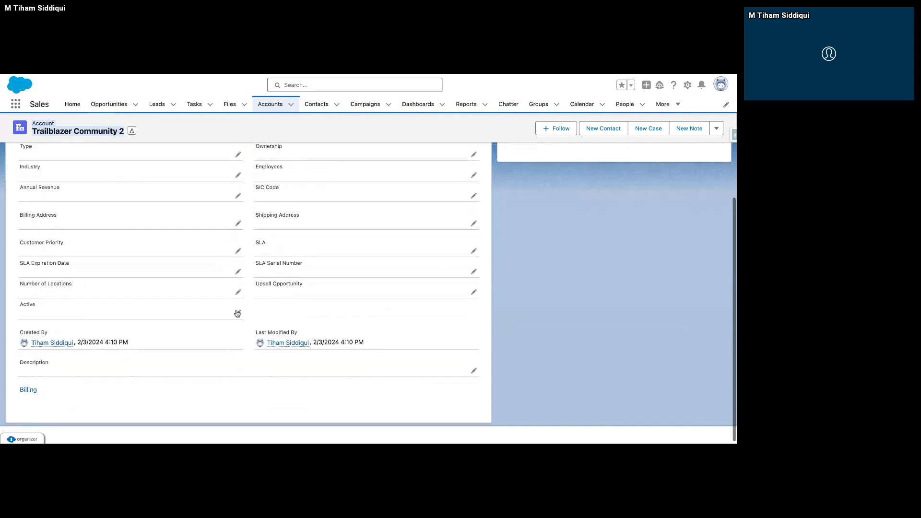
click(238, 313)
click(33, 325)
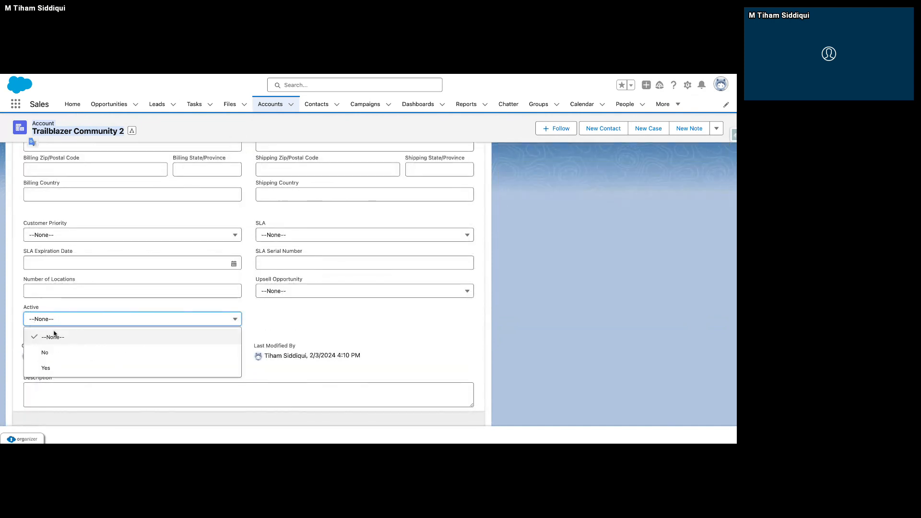
click(298, 325)
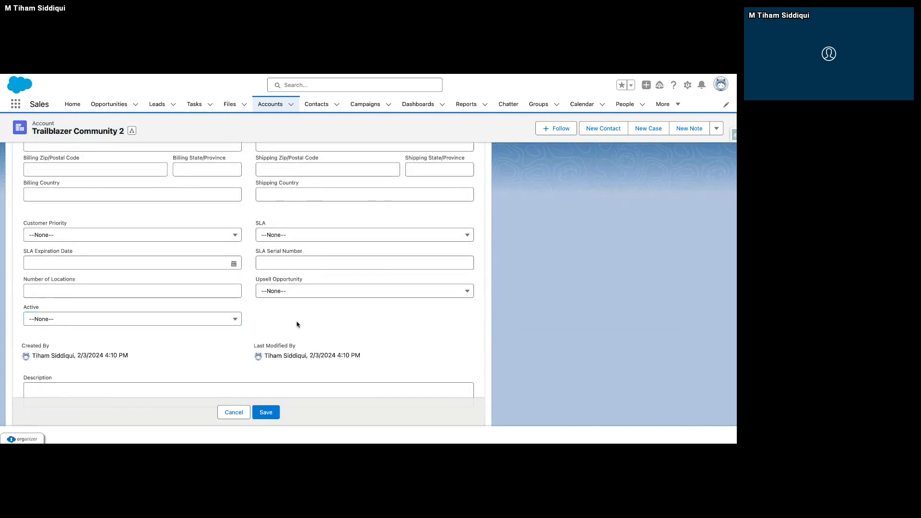
scroll(223, 327, up, 10)
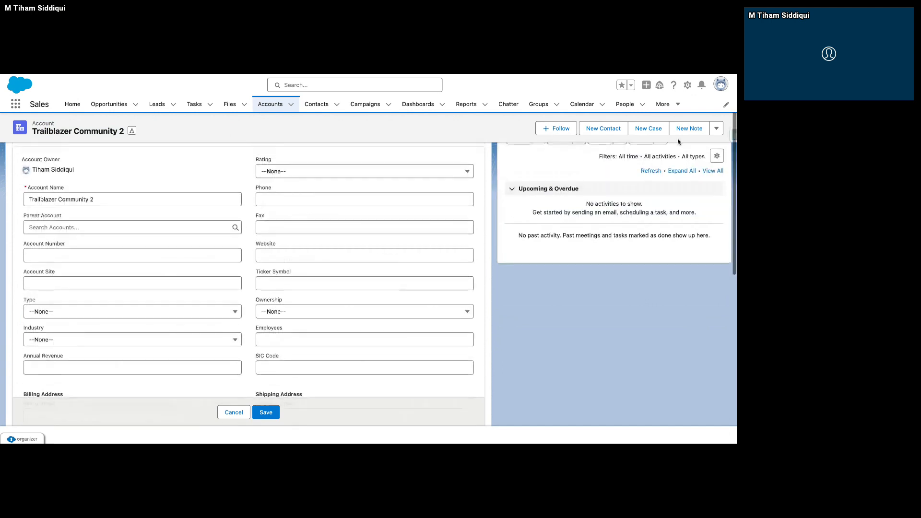
Go to Setup and find and open the Contact object in Object Manager.
click(688, 85)
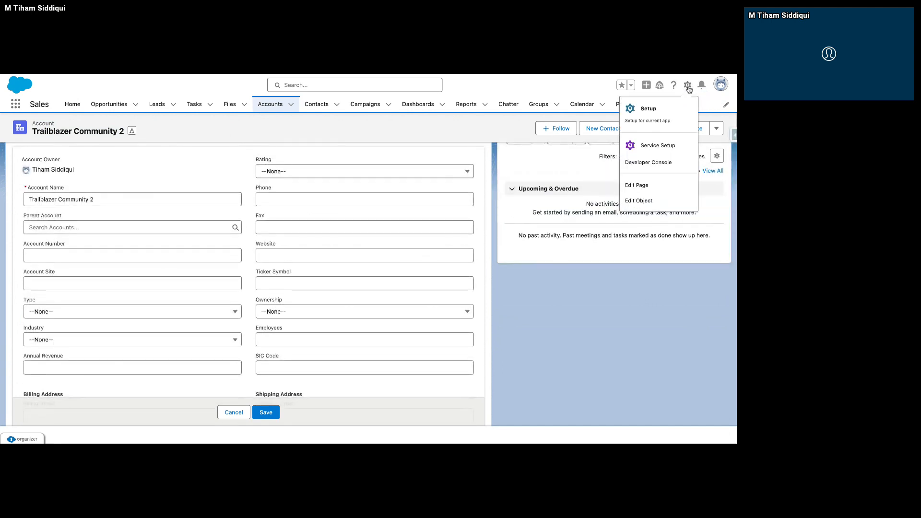
click(658, 121)
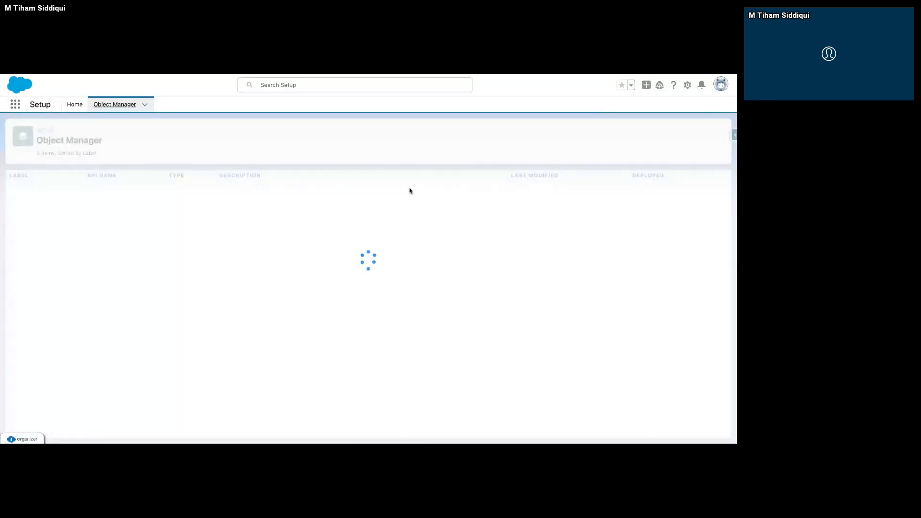
click(592, 131)
text(Conta)
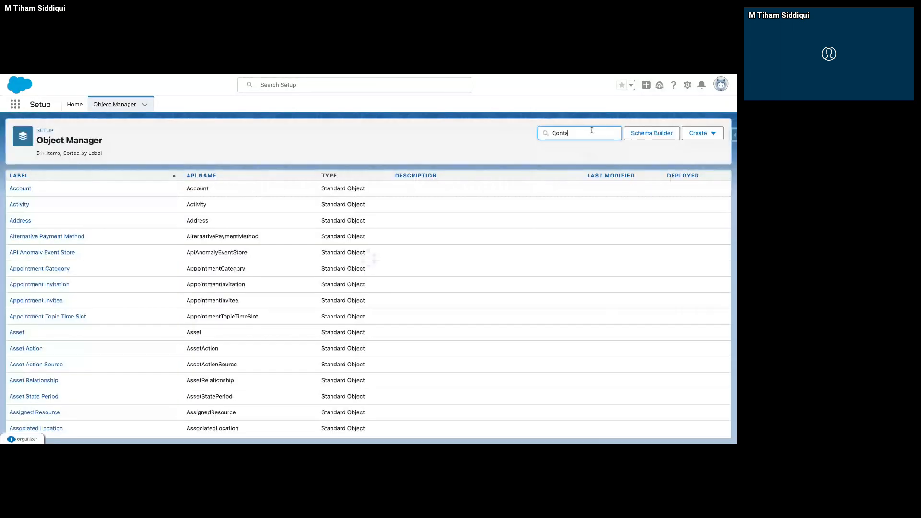
text(ct)
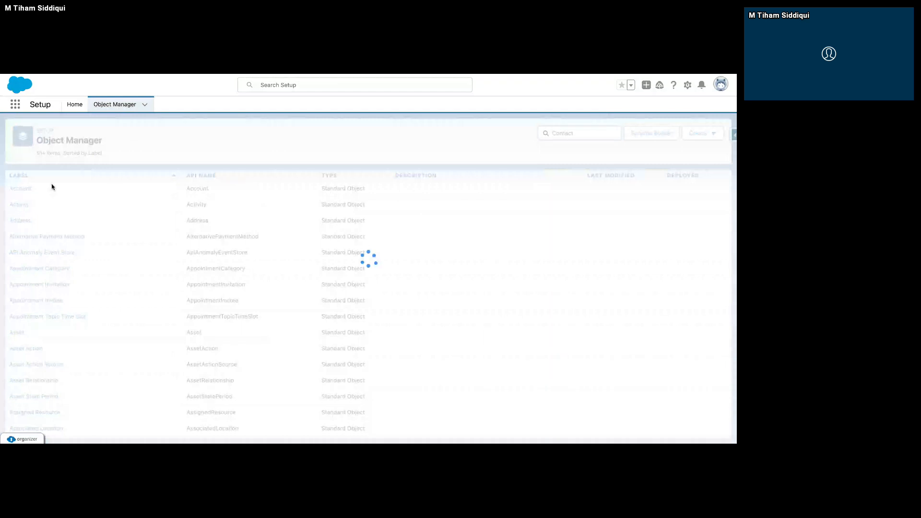
click(19, 188)
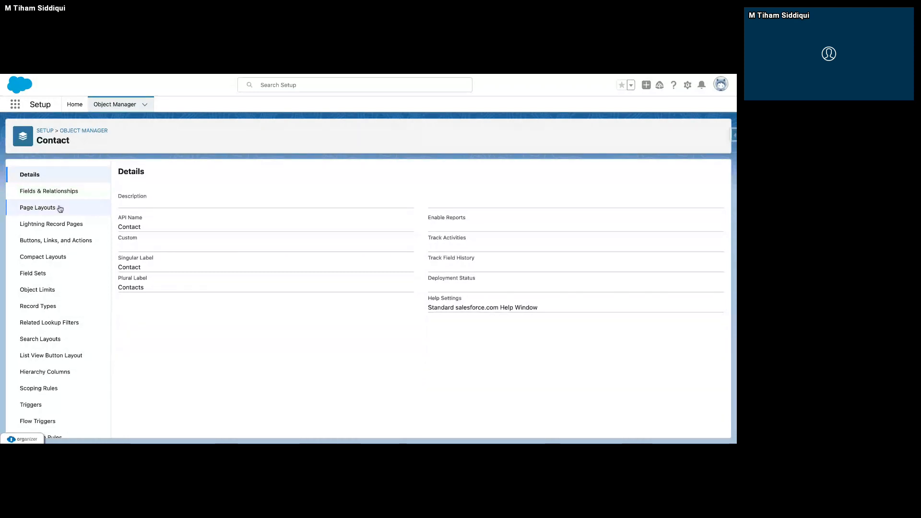
Start a new custom field on the Contact object with Checkbox as its data type.
click(70, 190)
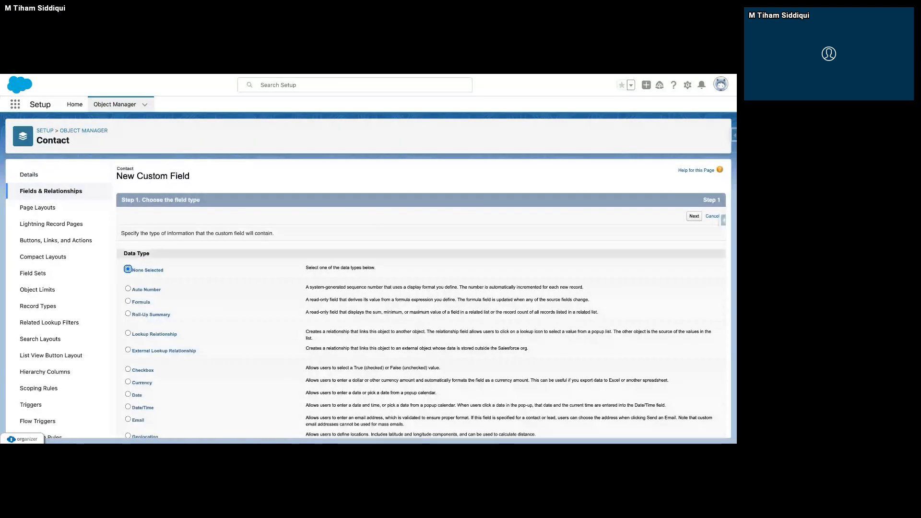
scroll(240, 291, down, 1)
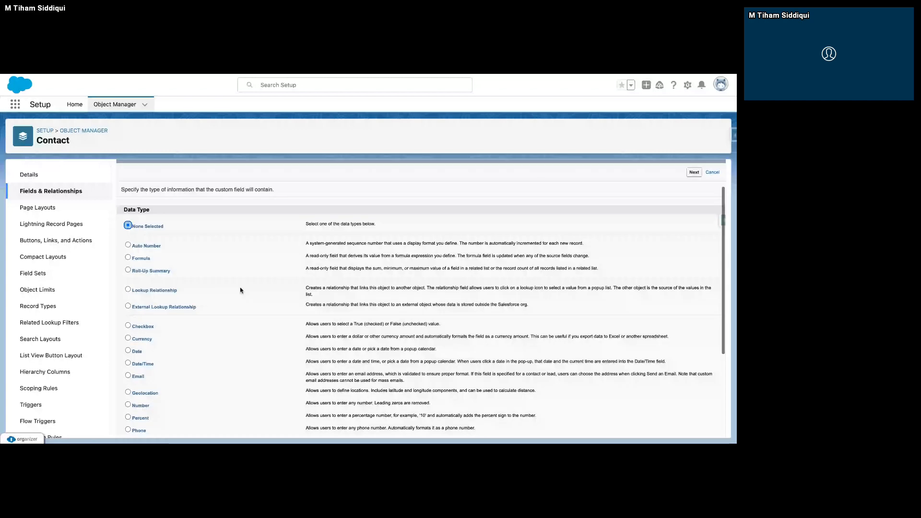
scroll(240, 290, down, 1)
click(128, 302)
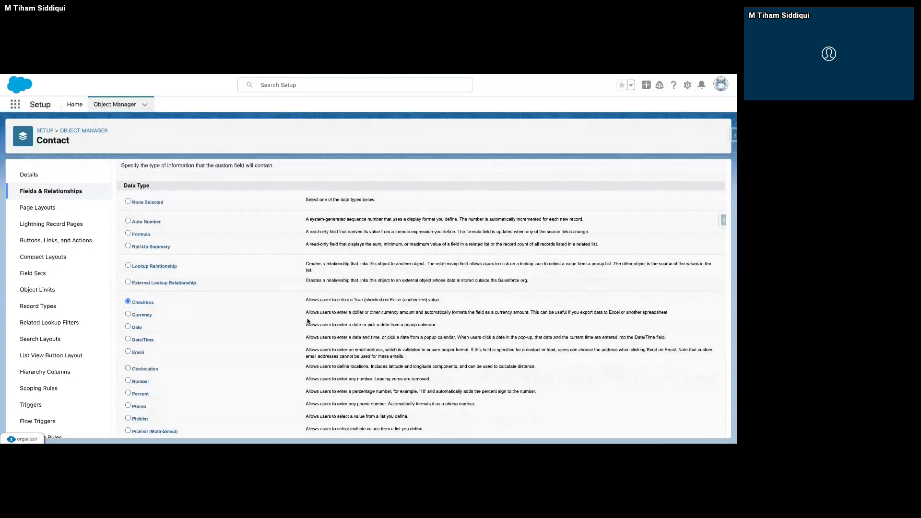
scroll(307, 321, up, 2)
click(694, 216)
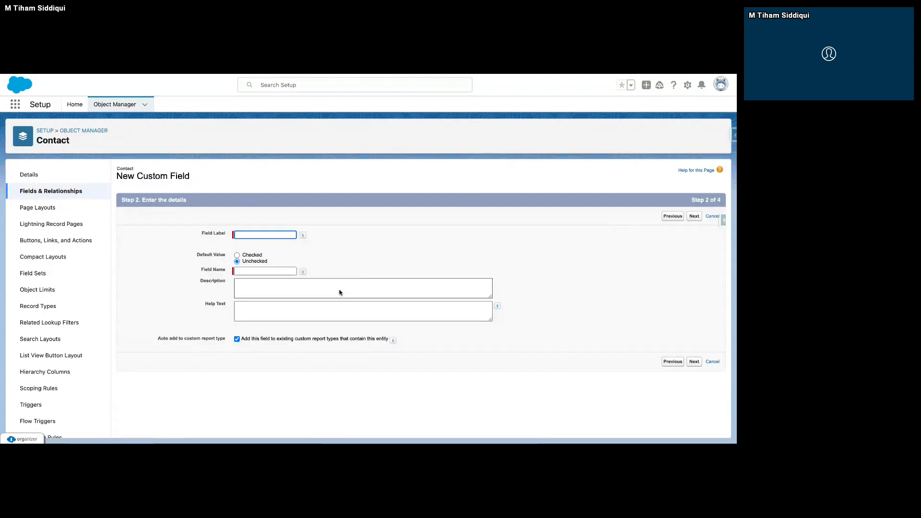
Label the checkbox field Active, make it visible to all profiles and save it with all contact page layouts included.
click(259, 236)
text(Active)
mouse_move(303, 272)
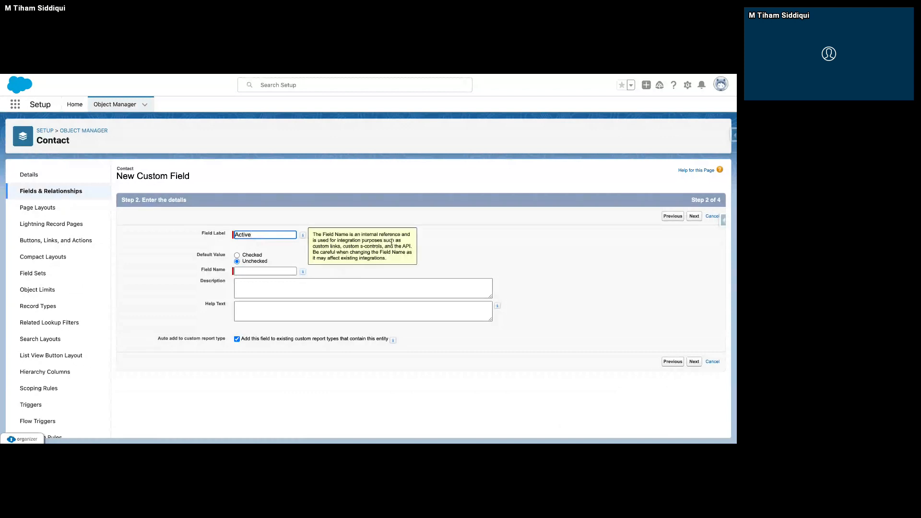
click(392, 243)
click(696, 216)
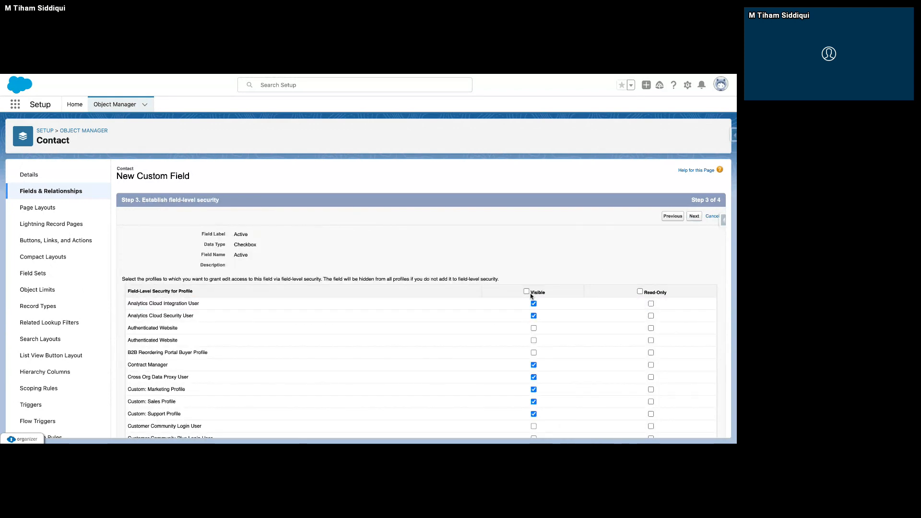
click(527, 291)
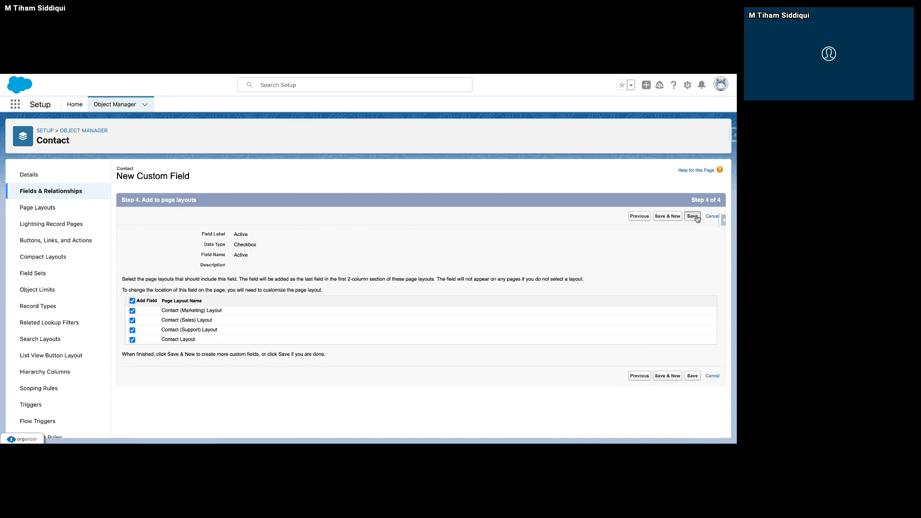
click(697, 218)
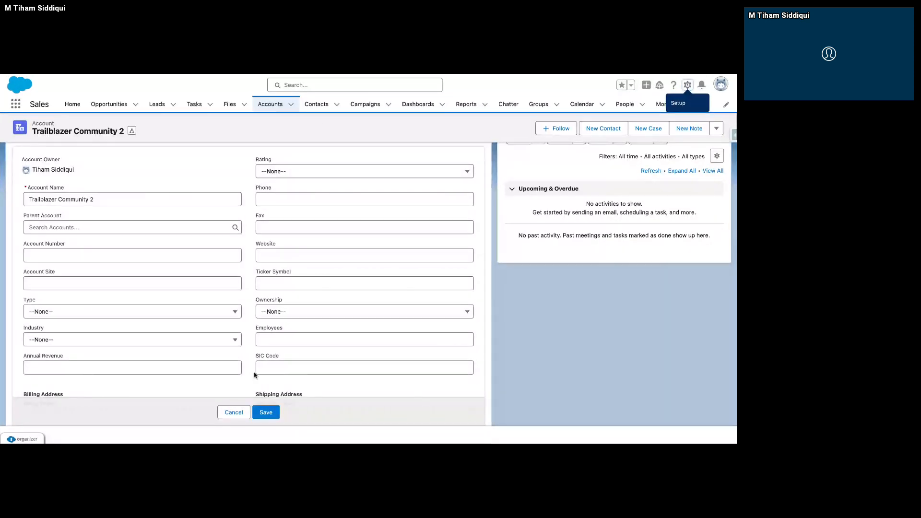
Return to the Trailblazer Community 2 account in the Sales app, cancel its open edit and show its related lists.
click(239, 412)
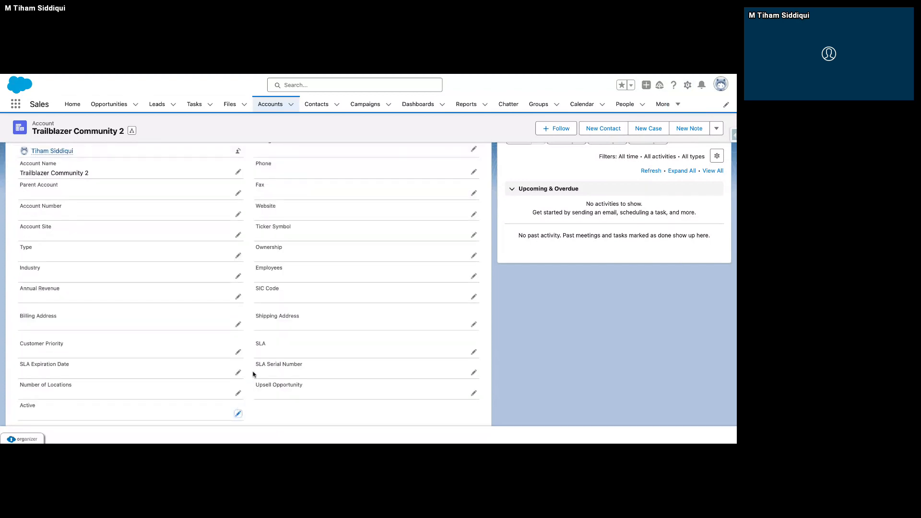
scroll(254, 375, down, 3)
scroll(253, 374, up, 5)
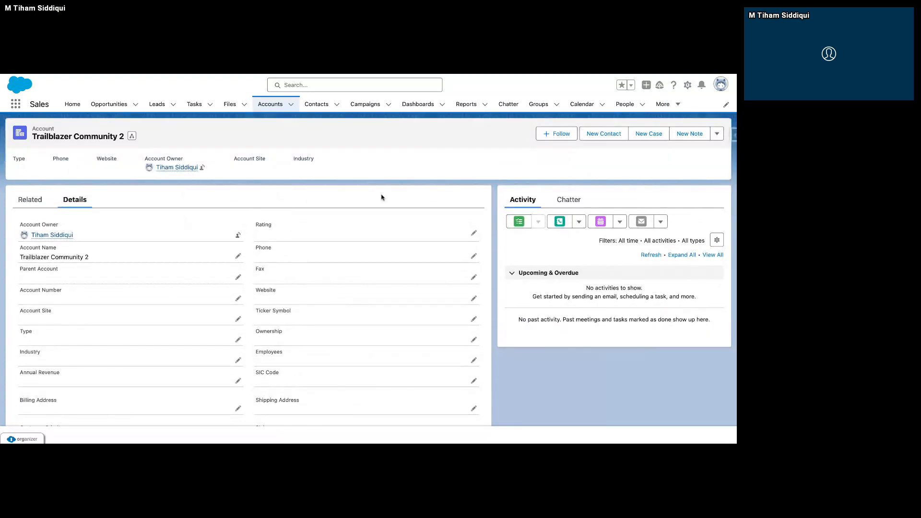
click(31, 200)
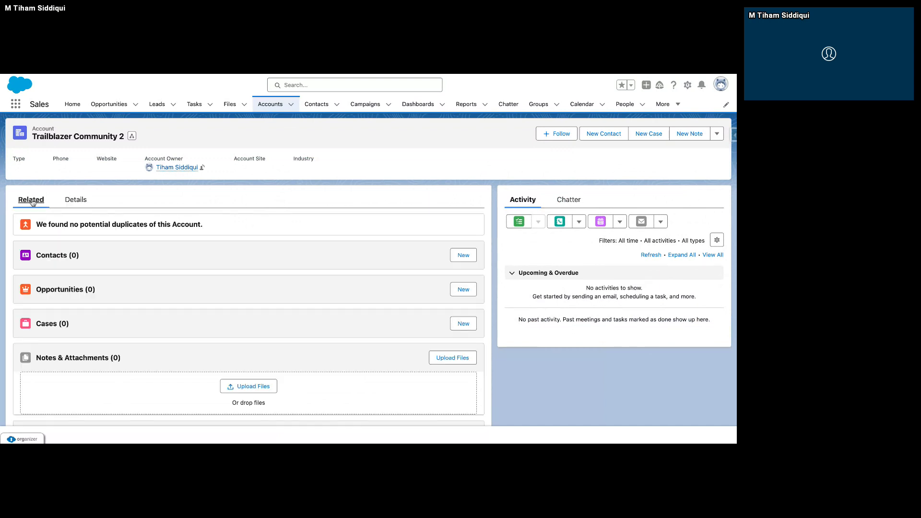
scroll(95, 230, down, 1)
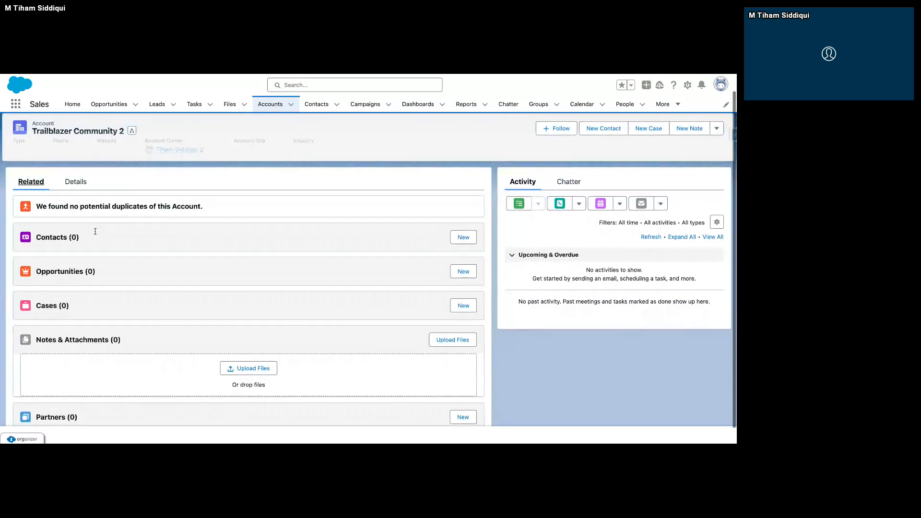
scroll(95, 232, down, 1)
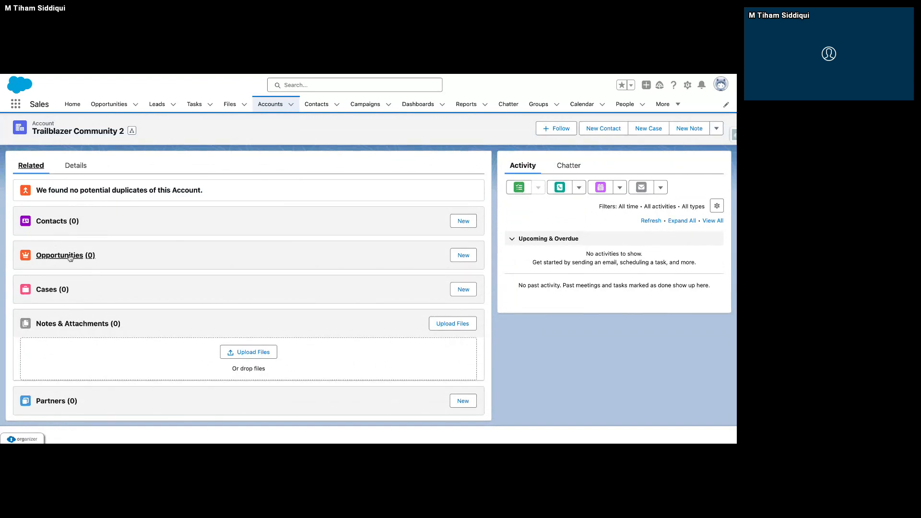
Create a contact under the Trailblazer Community 2 account, entering the contact's first and last name, and save it.
click(461, 223)
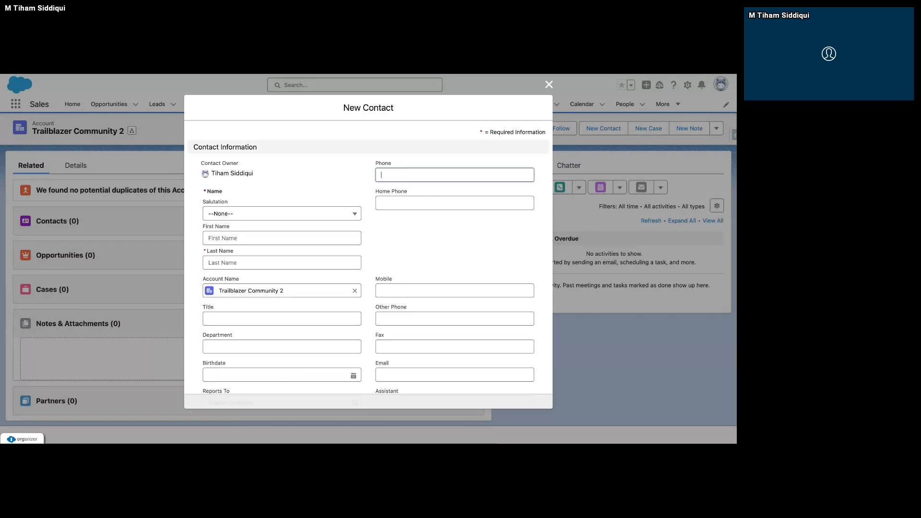
click(297, 240)
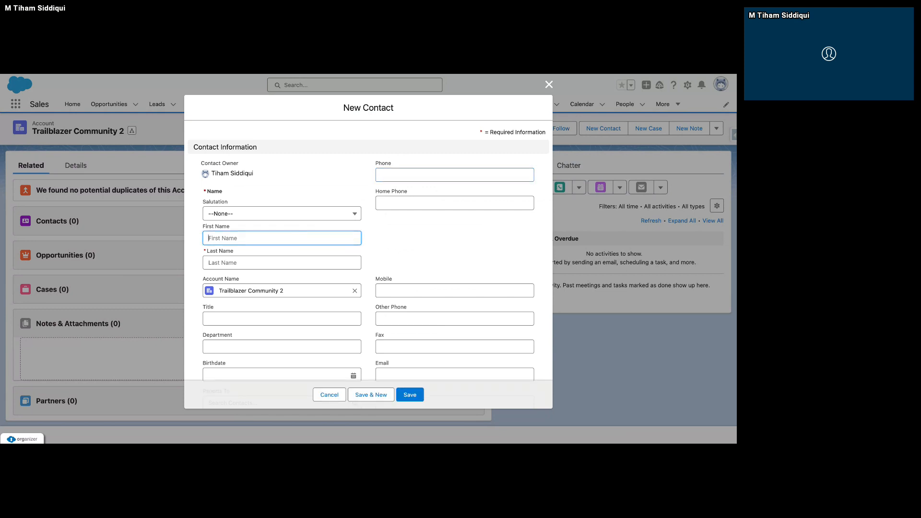
text(Perso)
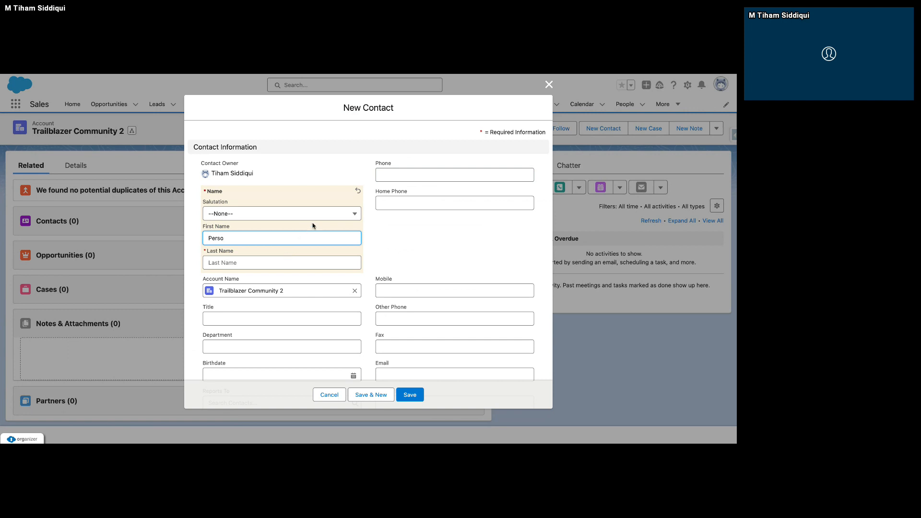
key(BackSpace)
key(BackSpace)
key(BackSpace)
key(BackSpace)
key(BackSpace)
text(John)
key(Tab)
text(Doe)
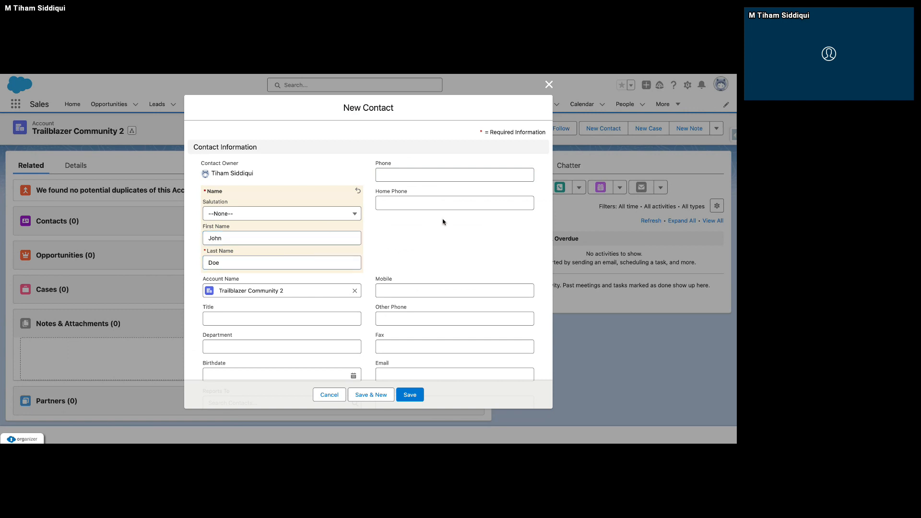
click(410, 395)
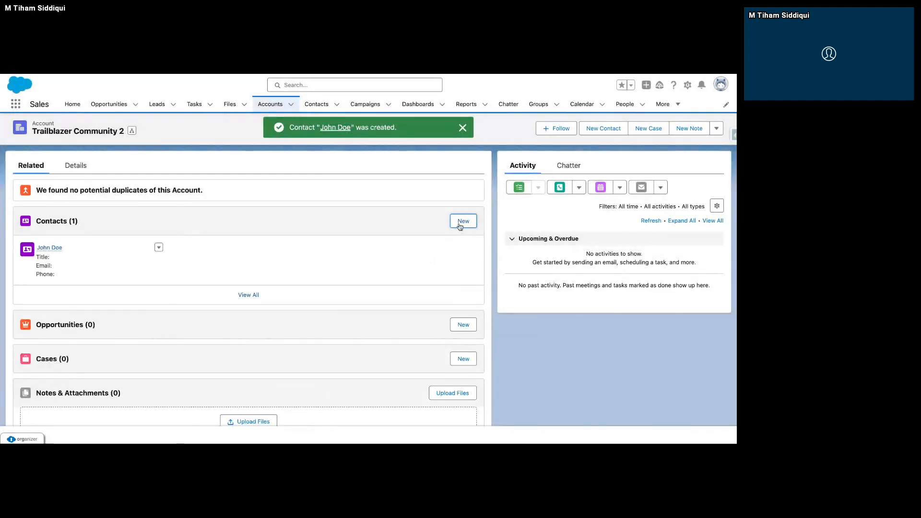
Add a second contact to the Trailblazer Community 2 account, entering the contact's first and last name, and save it.
click(461, 224)
click(285, 238)
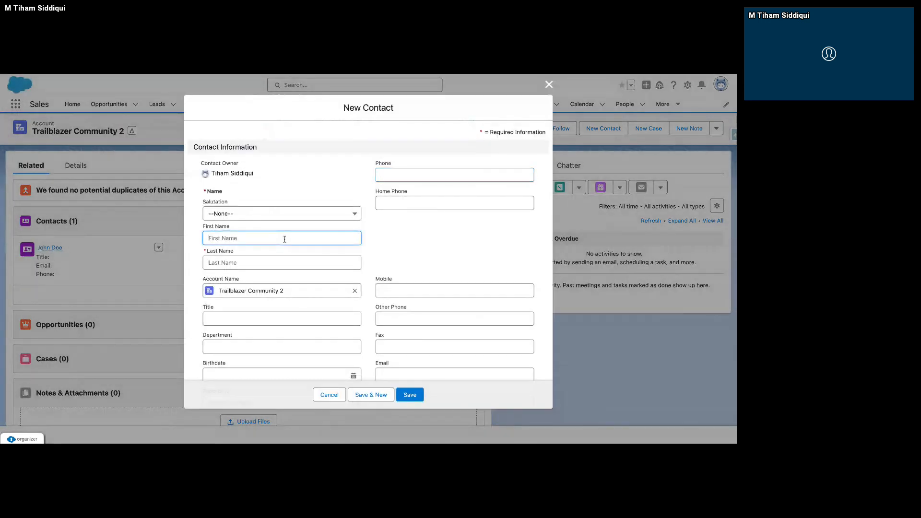
text(H)
key(BackSpace)
text(James)
key(Tab)
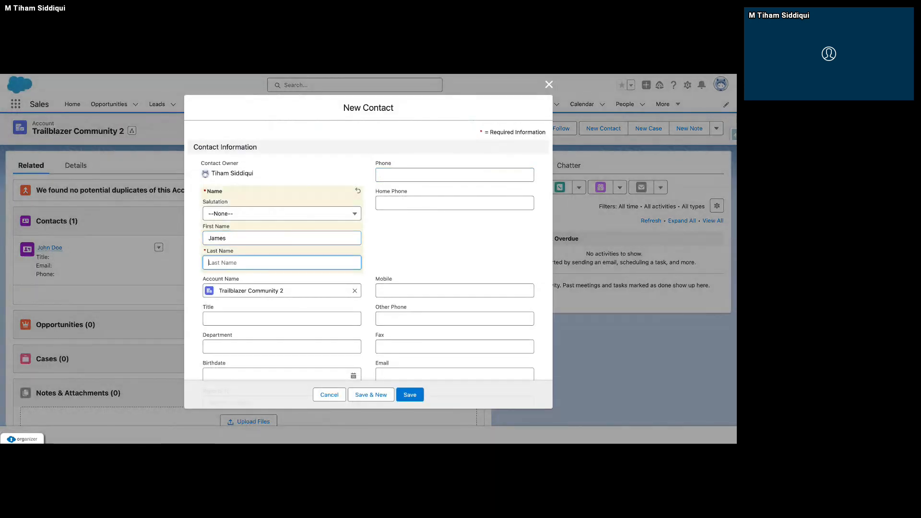
text(Smith)
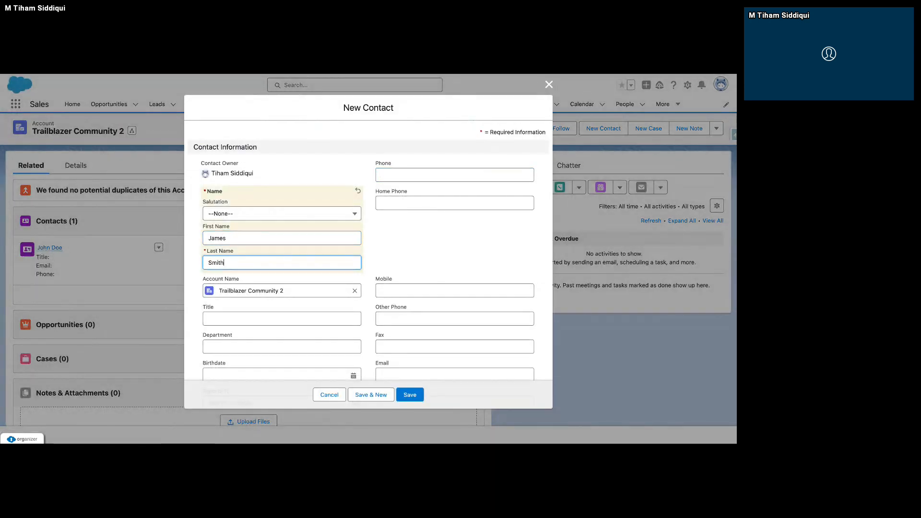
click(403, 395)
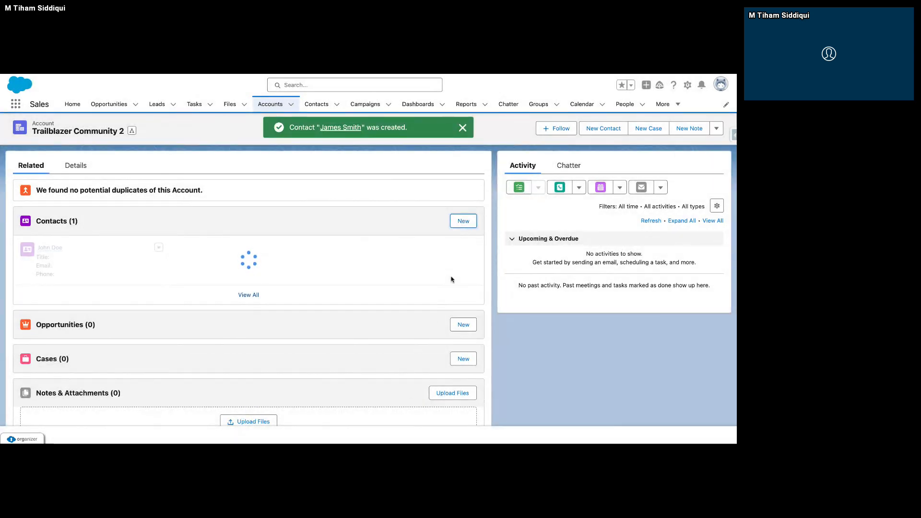
Add a third contact to the Trailblazer Community 2 account with the contact's first and last name, and save it.
click(471, 227)
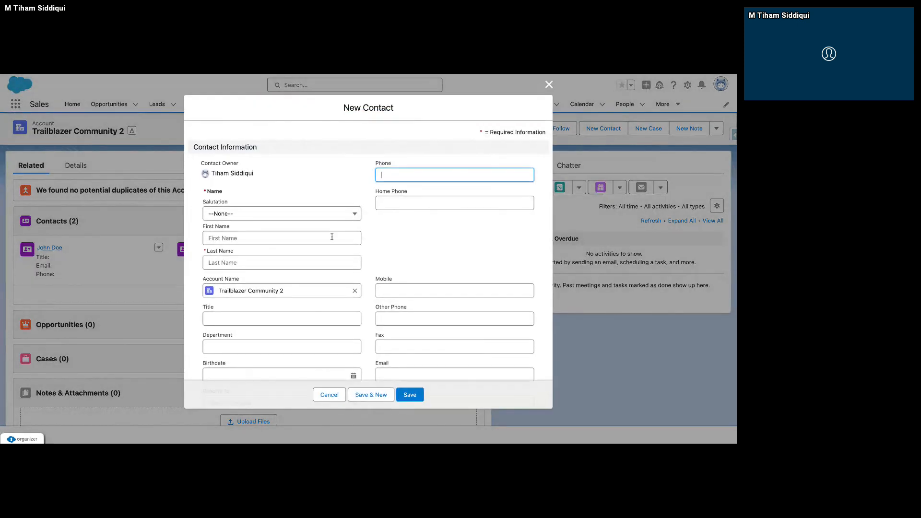
click(331, 237)
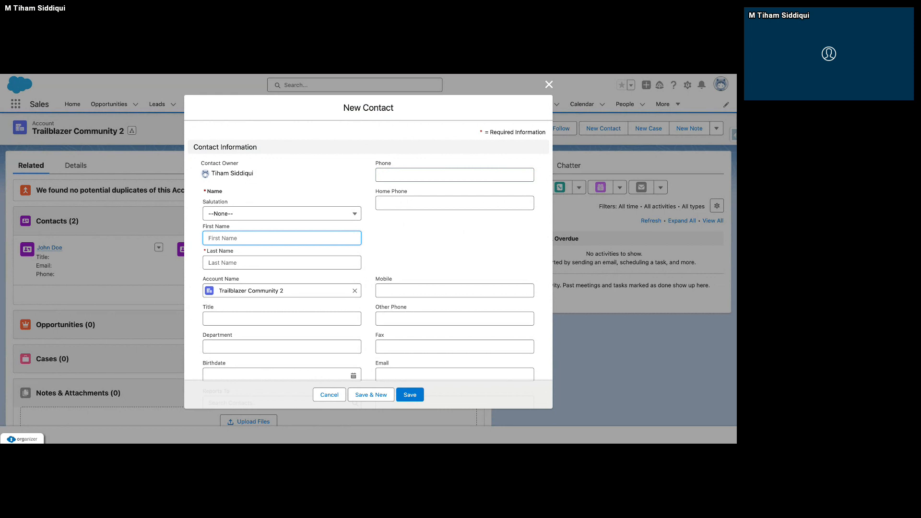
key(Tab)
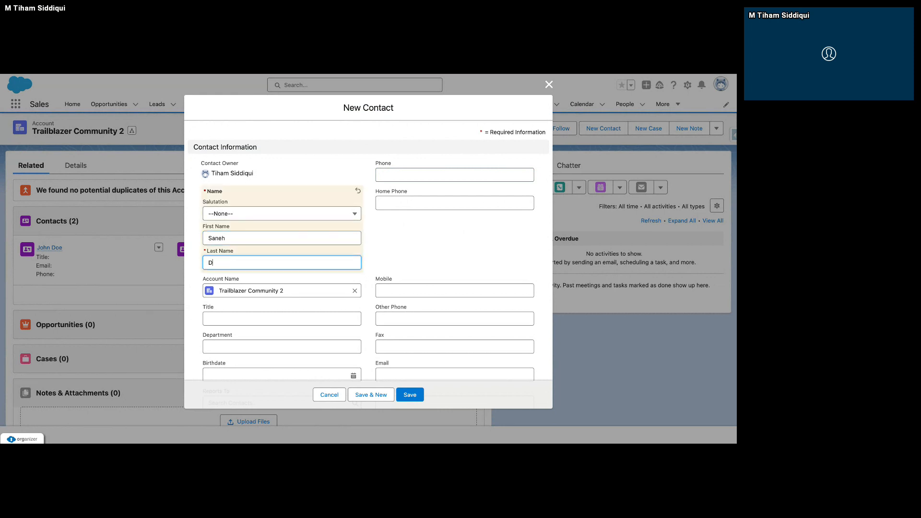
click(410, 395)
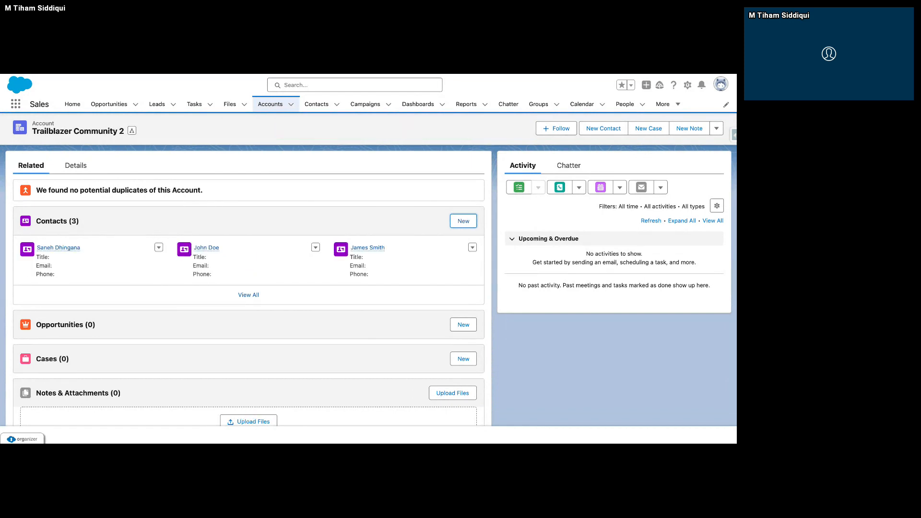
Switch to the data export page and query ID, Name and Active__c from Contact for the Trailblazer Community 2 account.
click(388, 75)
click(463, 222)
click(463, 222)
click(312, 67)
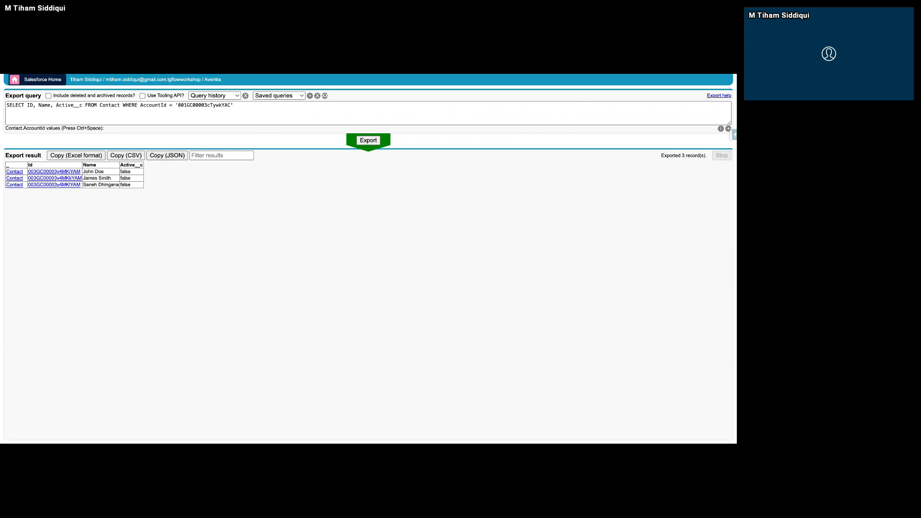
Examine the Contact export query and the Active__c value of each contact in the export result.
scroll(106, 198, up, 3)
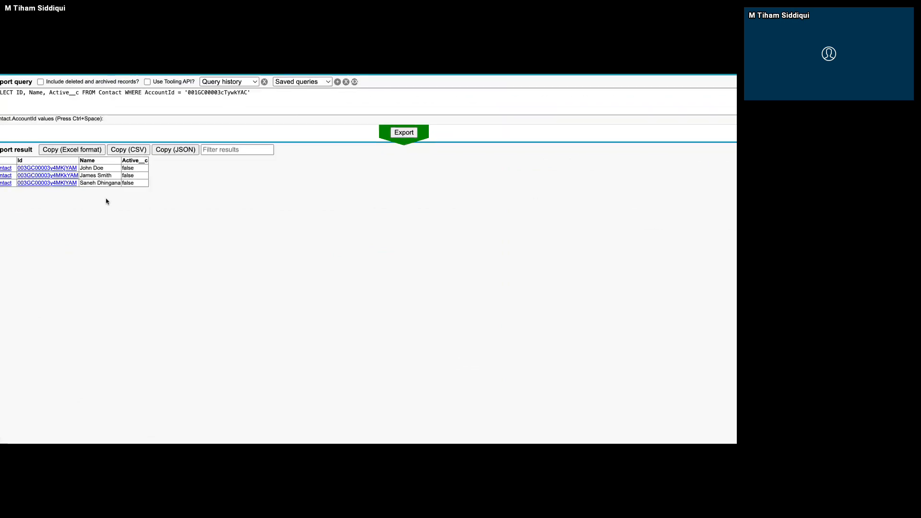
scroll(107, 201, up, 2)
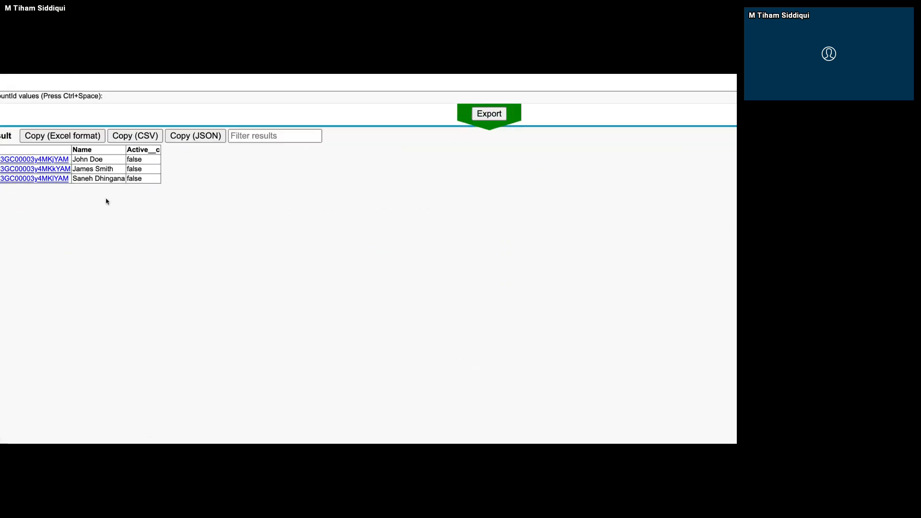
scroll(106, 201, left, 1)
scroll(106, 201, up, 3)
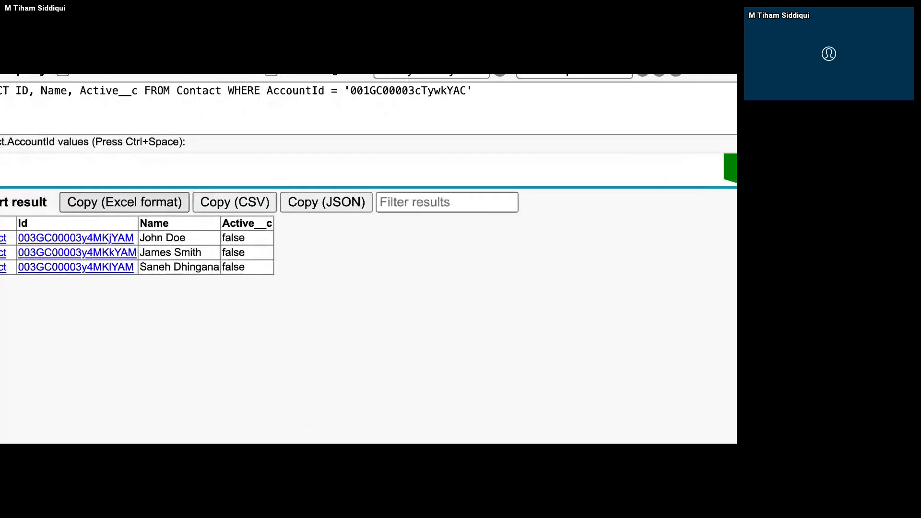
scroll(106, 202, left, 1)
scroll(369, 258, up, 2)
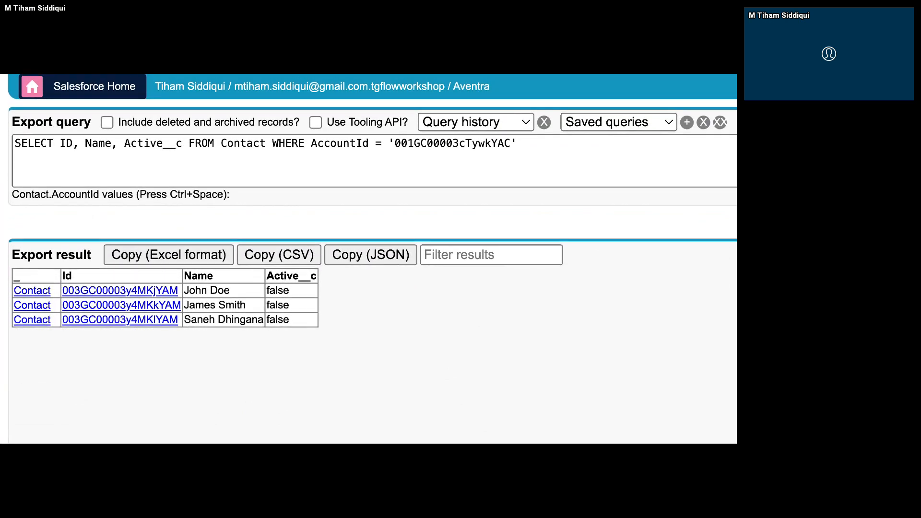
double_click(250, 143)
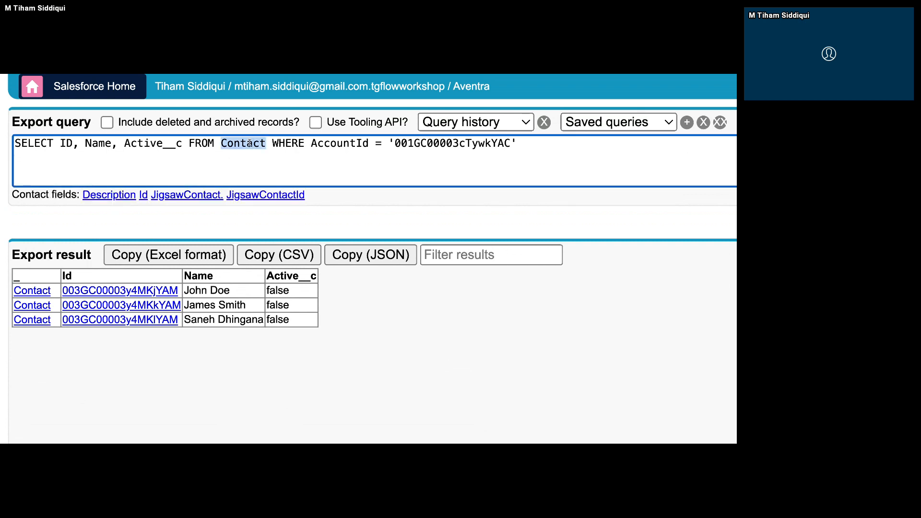
click(211, 301)
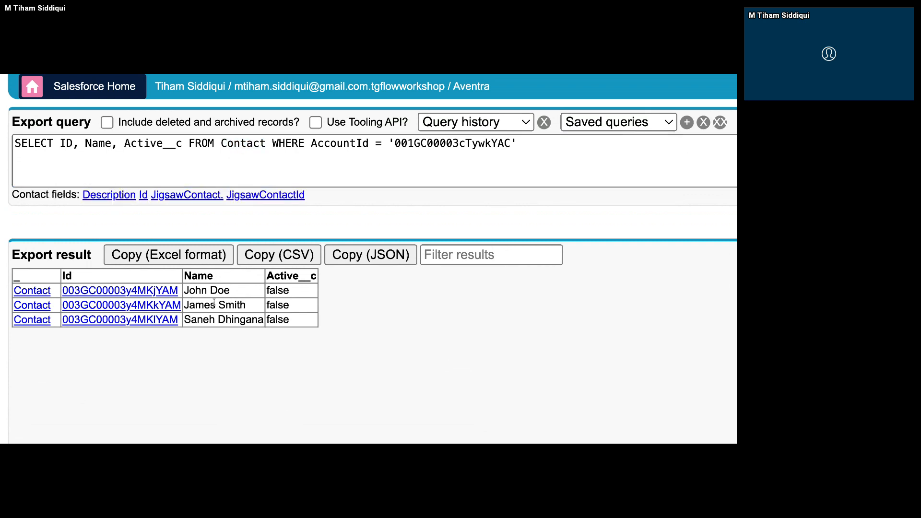
drag(287, 288, 269, 290)
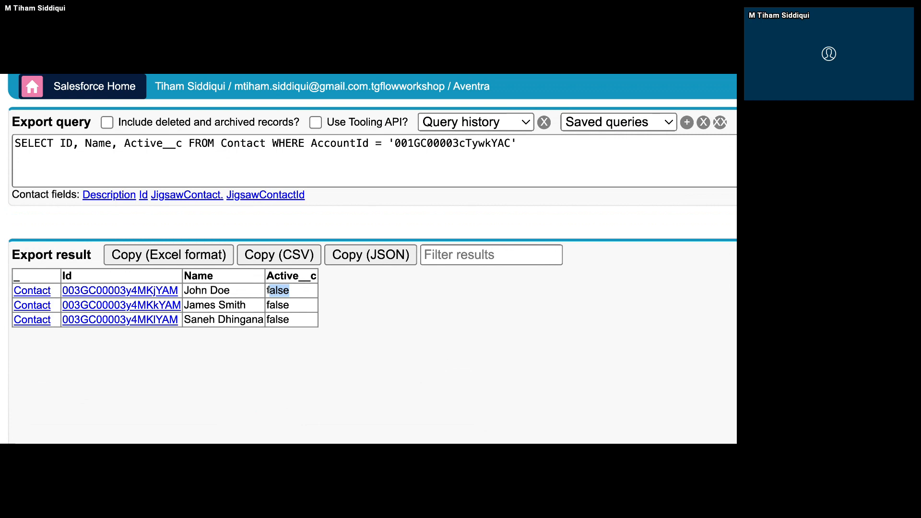
click(270, 369)
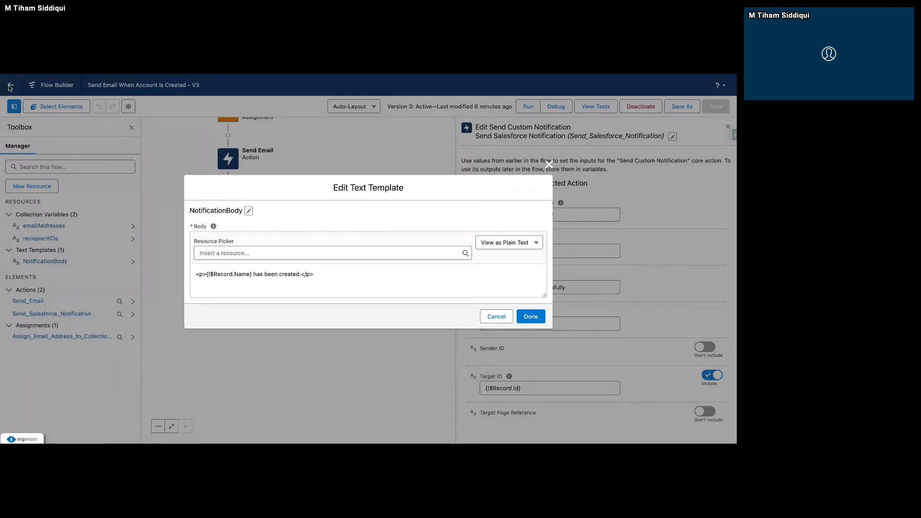
Cancel the NotificationBody template edit, return to Flows and start a record-triggered flow for updated Account records with All Conditions Are Met (AND).
click(497, 316)
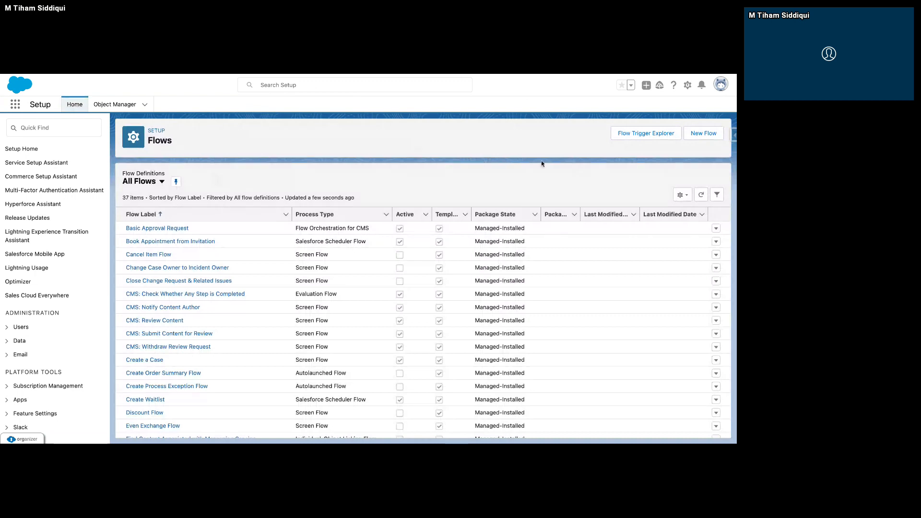
click(704, 134)
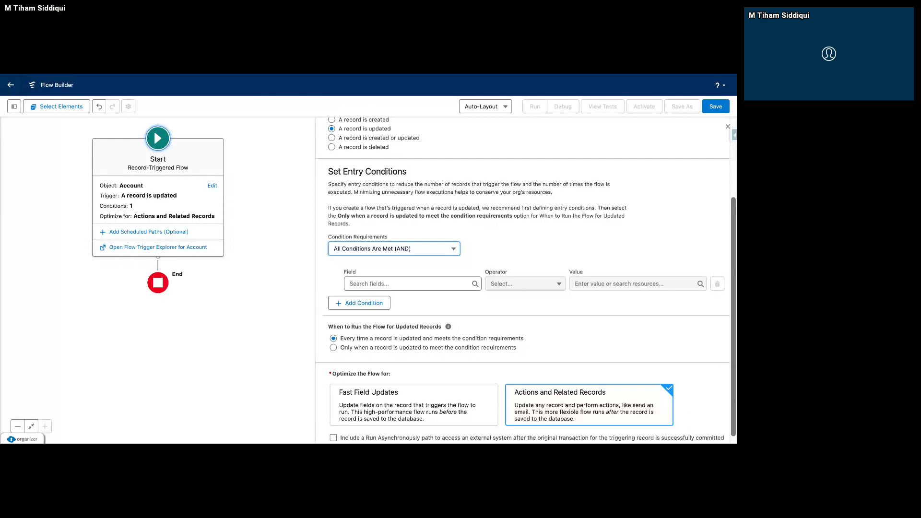
click(406, 280)
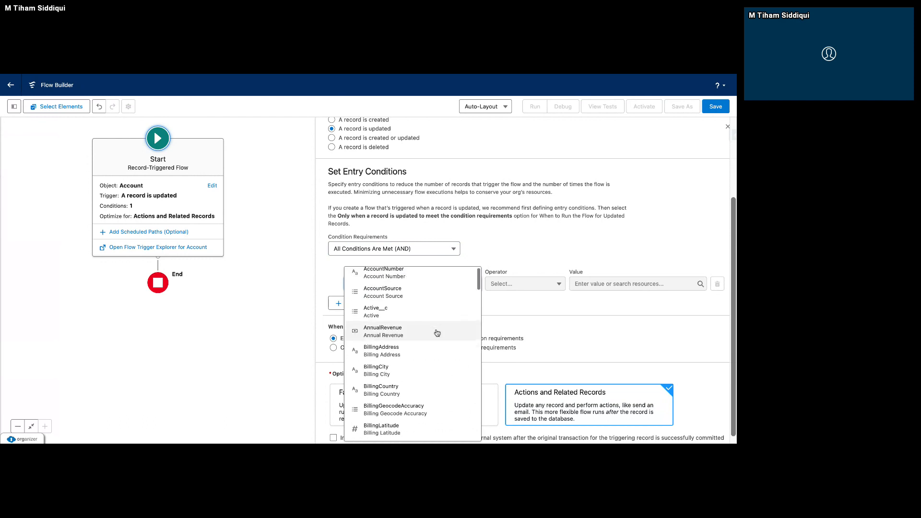
click(512, 313)
scroll(453, 297, up, 1)
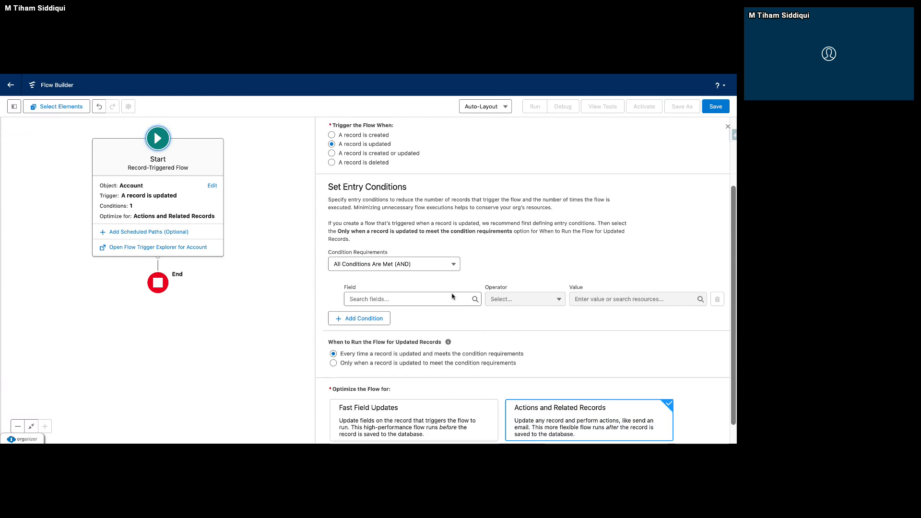
scroll(452, 297, down, 1)
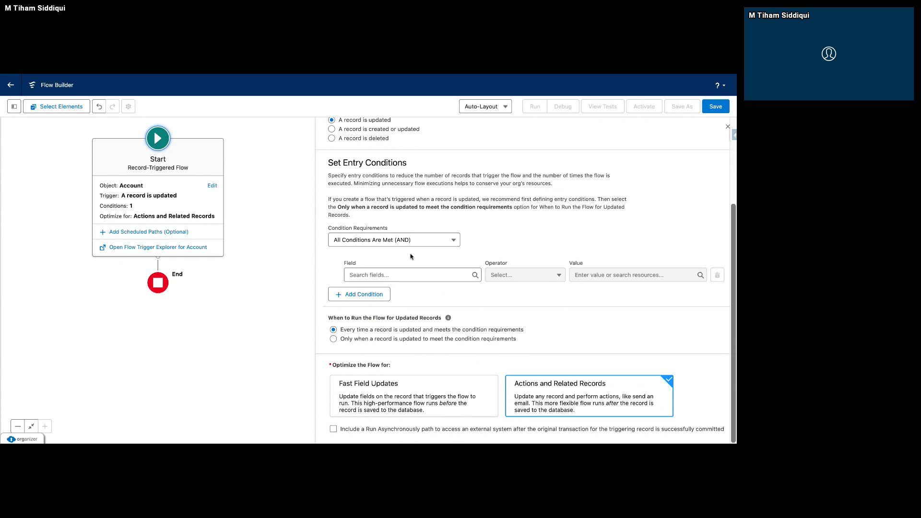
Set the flow's entry condition to field Active__c, operator Is Changed, value True.
click(412, 273)
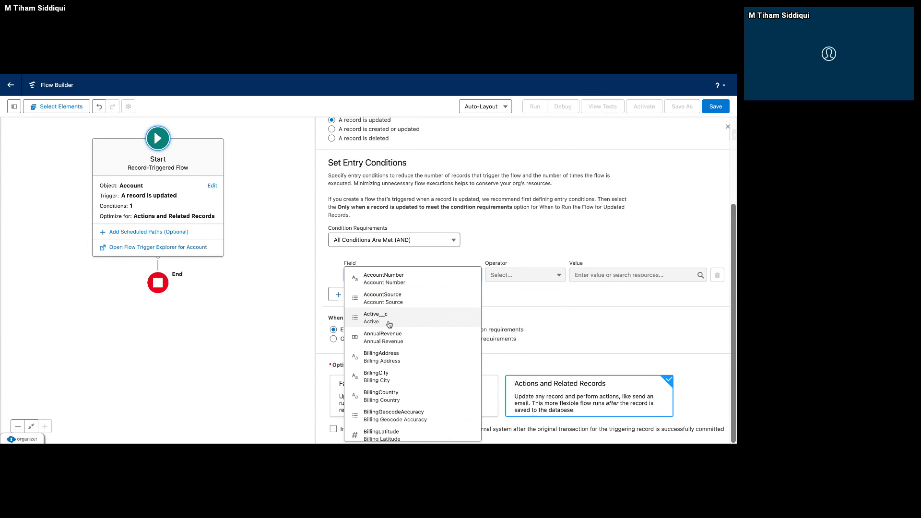
click(389, 324)
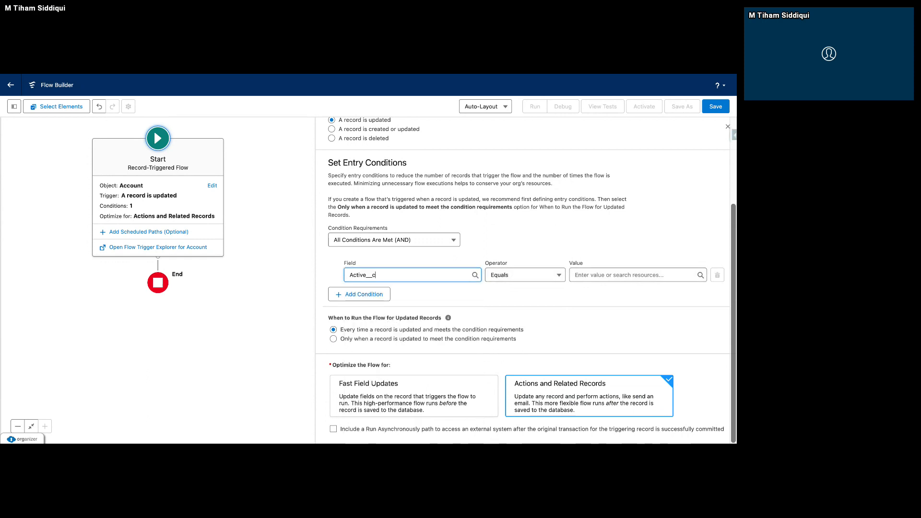
click(500, 277)
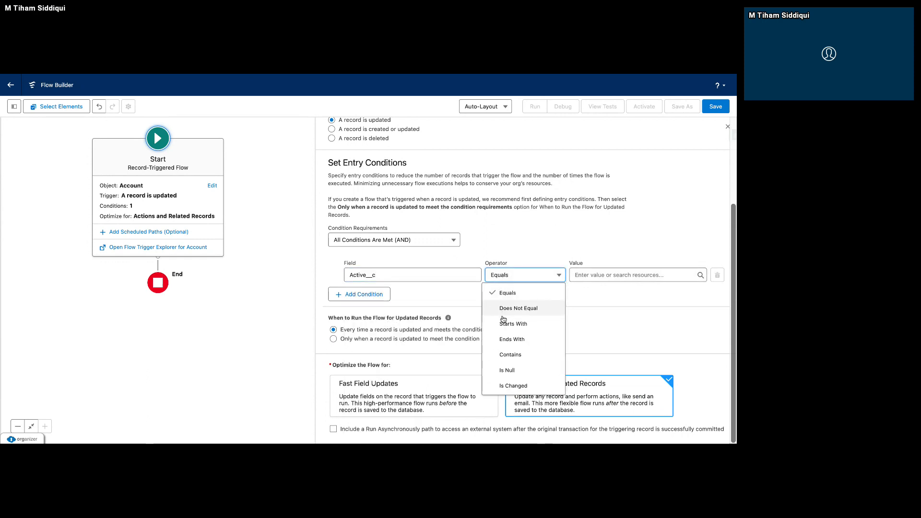
click(523, 385)
click(600, 271)
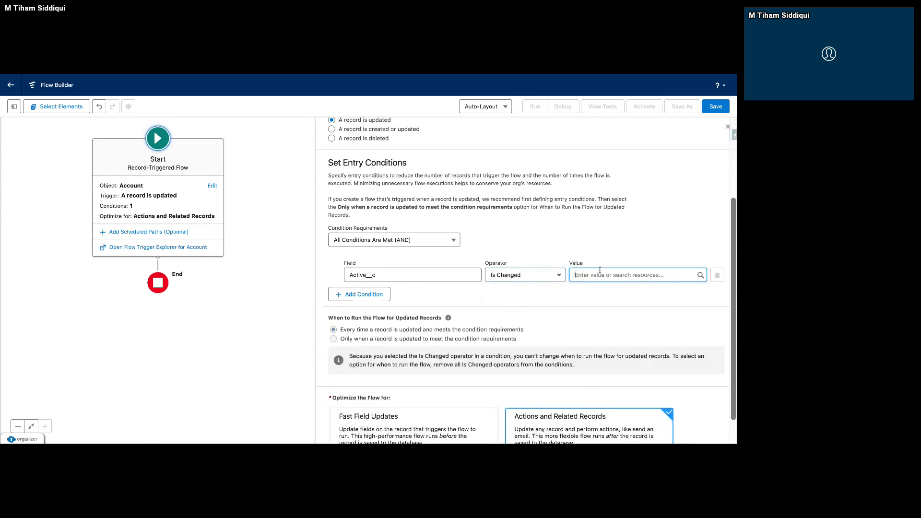
text(TRUE)
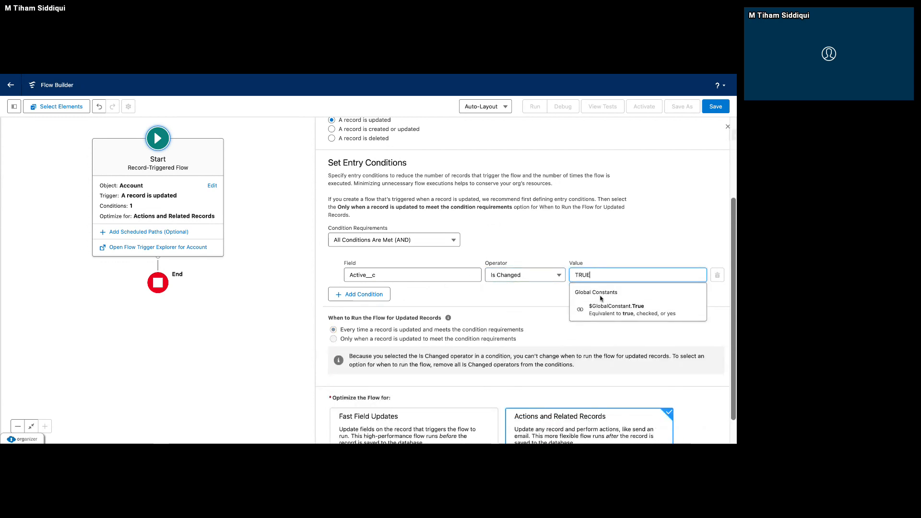
click(615, 311)
click(550, 306)
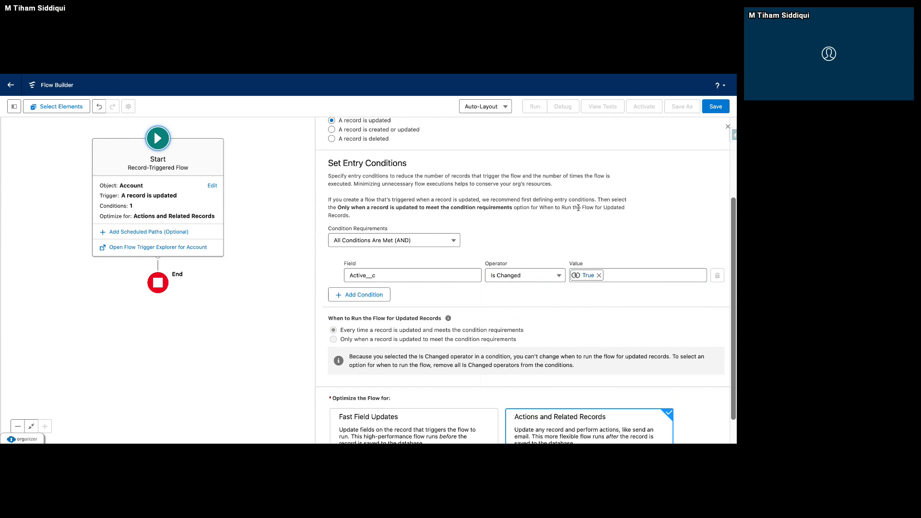
Review the flow's update trigger, its Active__c entry condition and the optimization settings.
scroll(579, 208, up, 1)
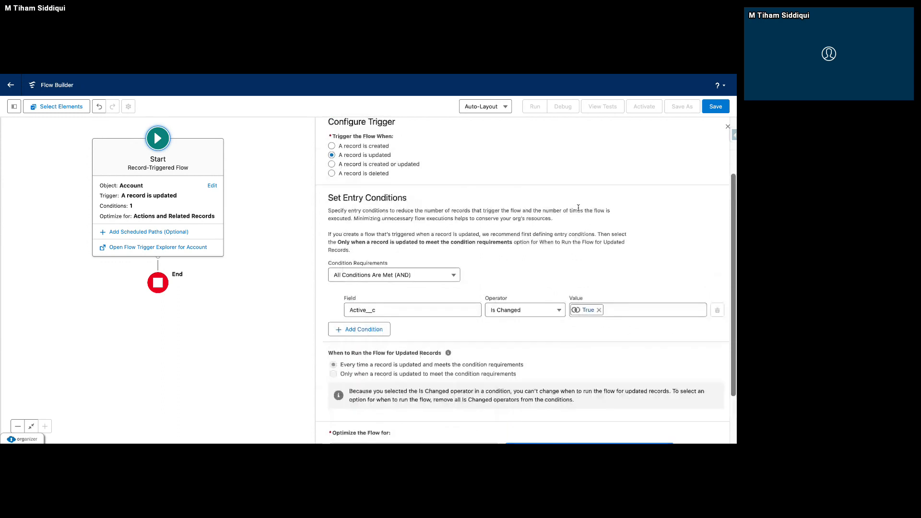
scroll(579, 208, up, 1)
drag(391, 187, 362, 190)
scroll(395, 272, down, 1)
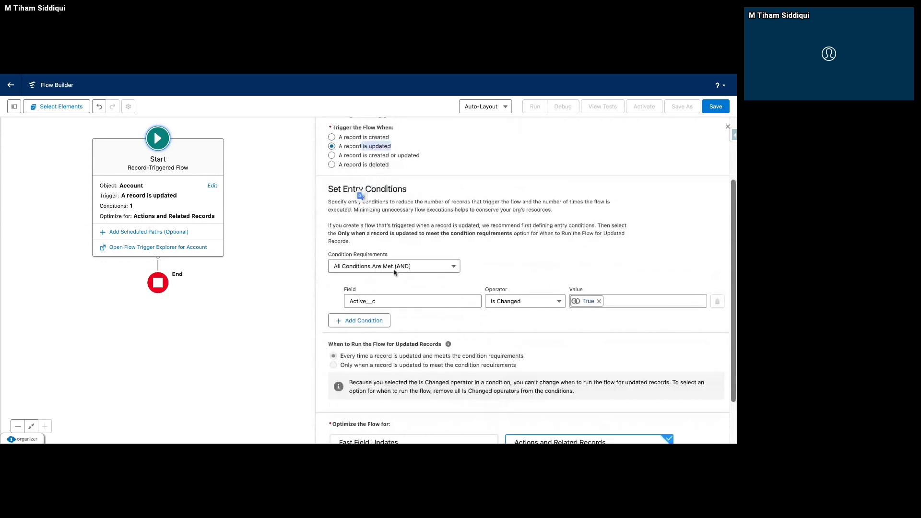
scroll(395, 272, down, 1)
click(394, 272)
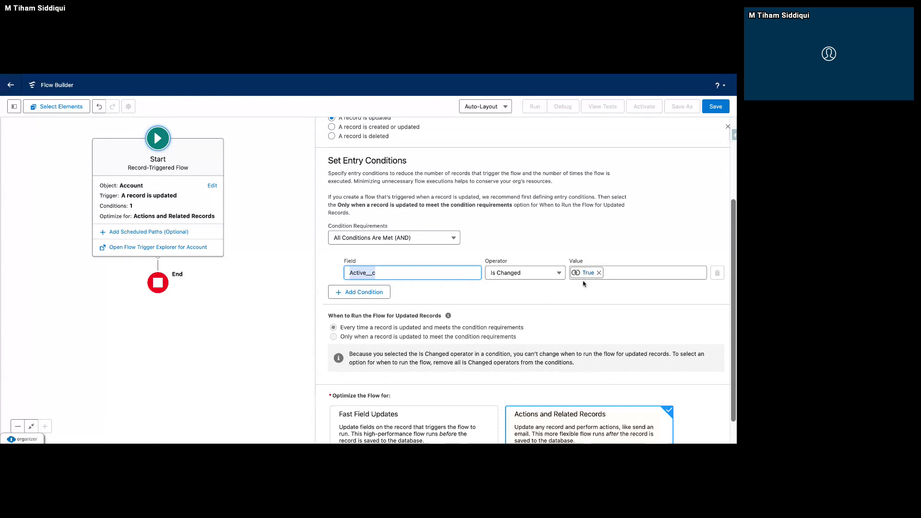
scroll(519, 298, down, 1)
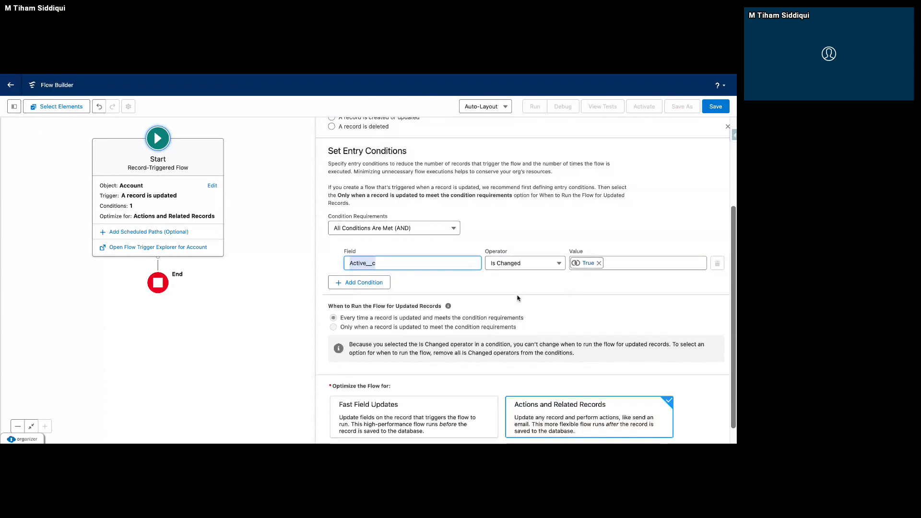
scroll(518, 298, down, 2)
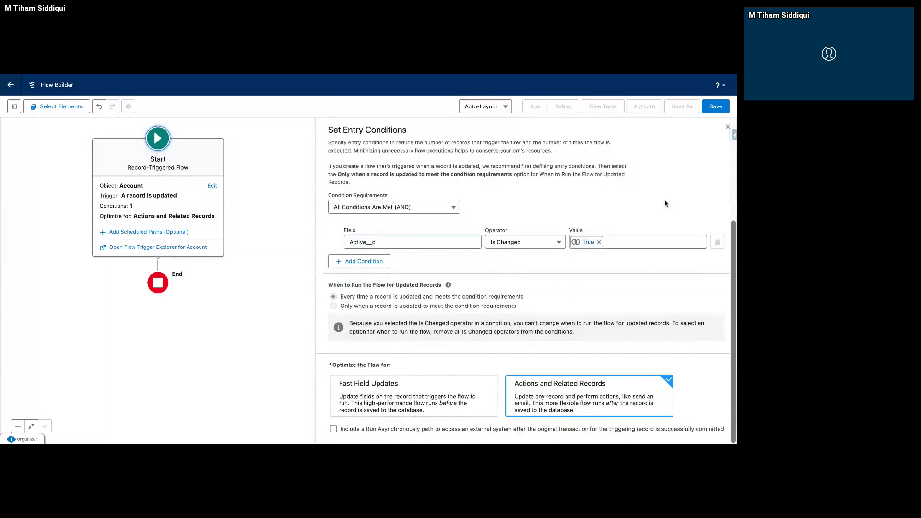
Save the flow with the label "Update Contact on Account's Activation" and close the start element's settings.
click(712, 112)
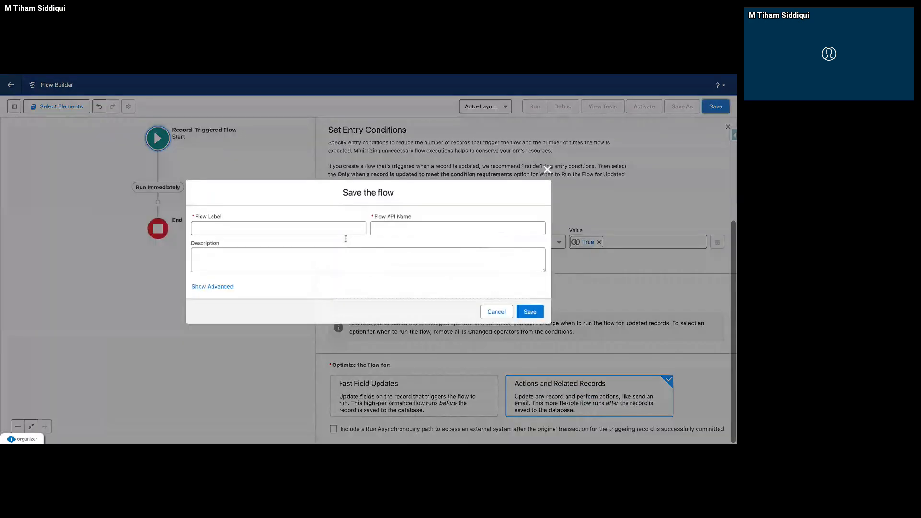
click(323, 230)
text(Update)
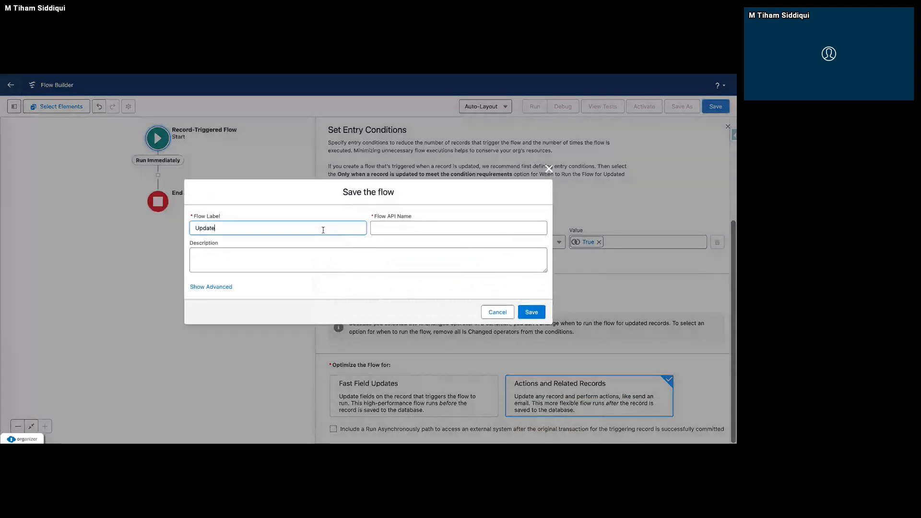
text( Contact Whn)
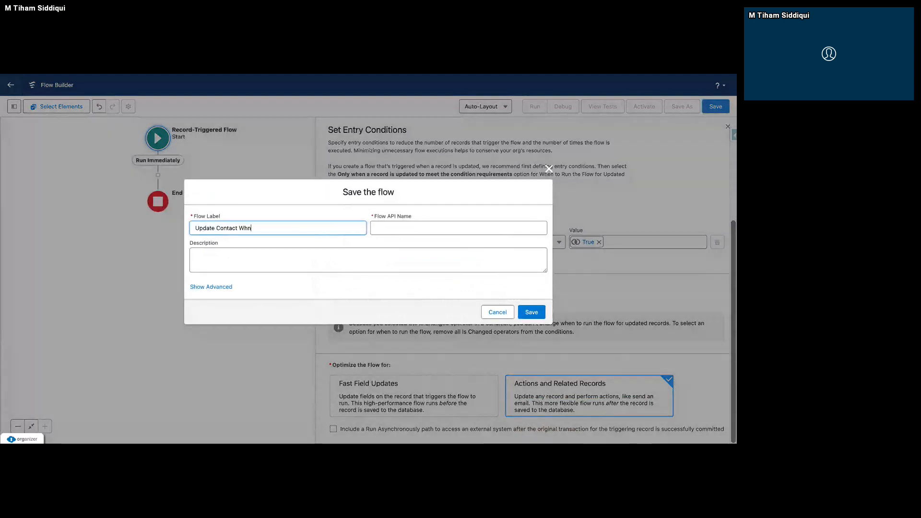
text(e)
key(BackSpace)
key(BackSpace)
key(BackSpace)
text(en)
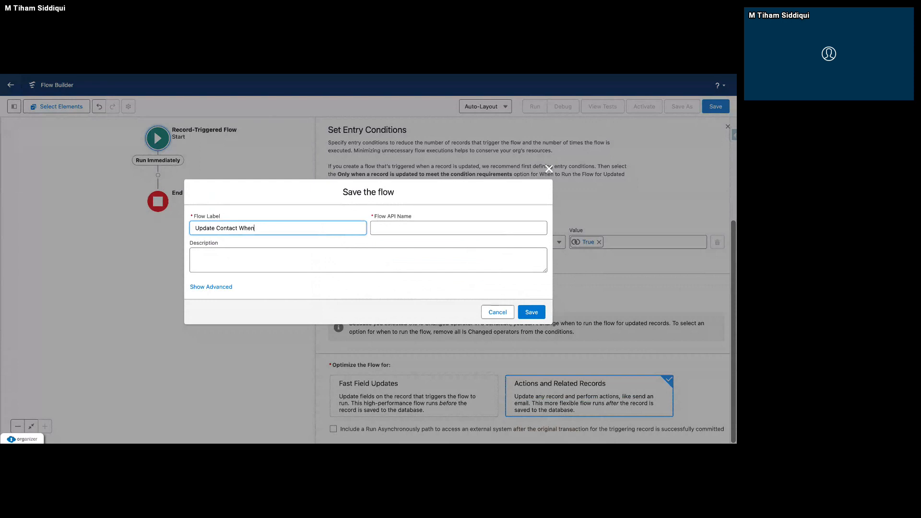
key(BackSpace)
key(BackSpace)
key(BackSpace)
key(BackSpace)
text(on Account's Avctivation)
click(343, 249)
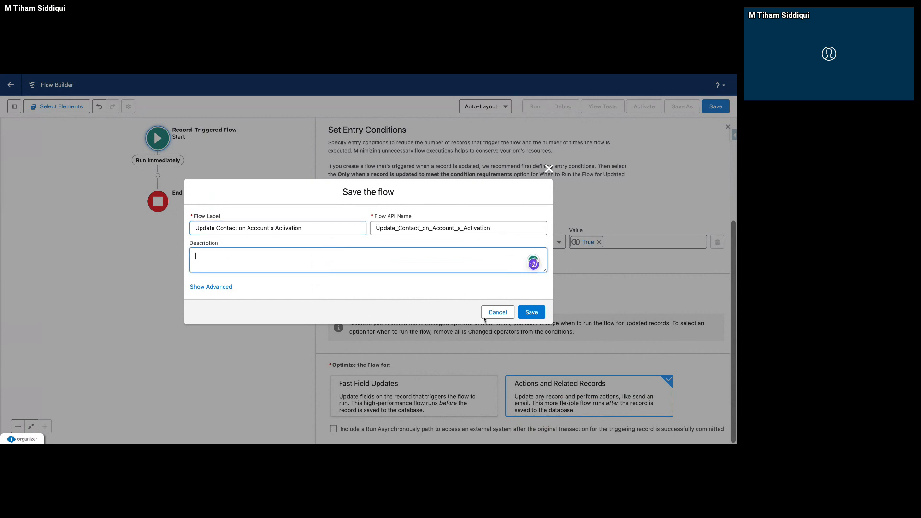
click(531, 314)
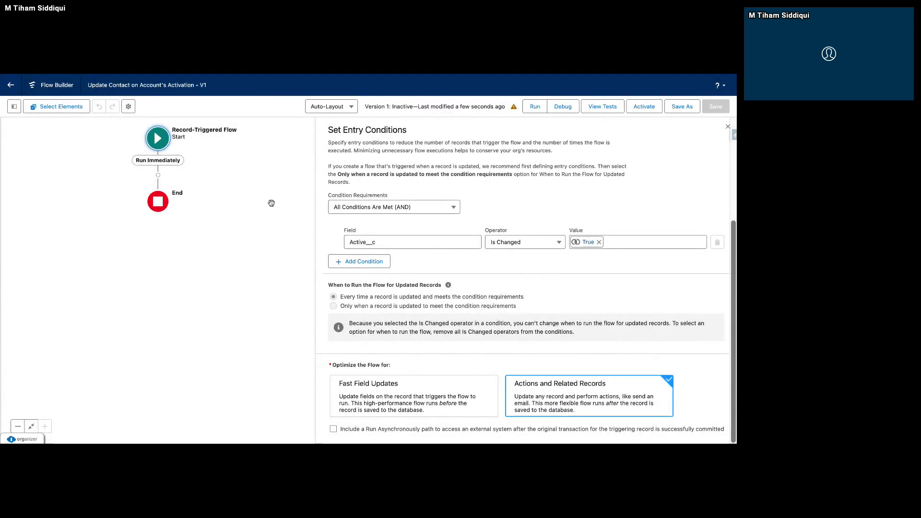
click(728, 127)
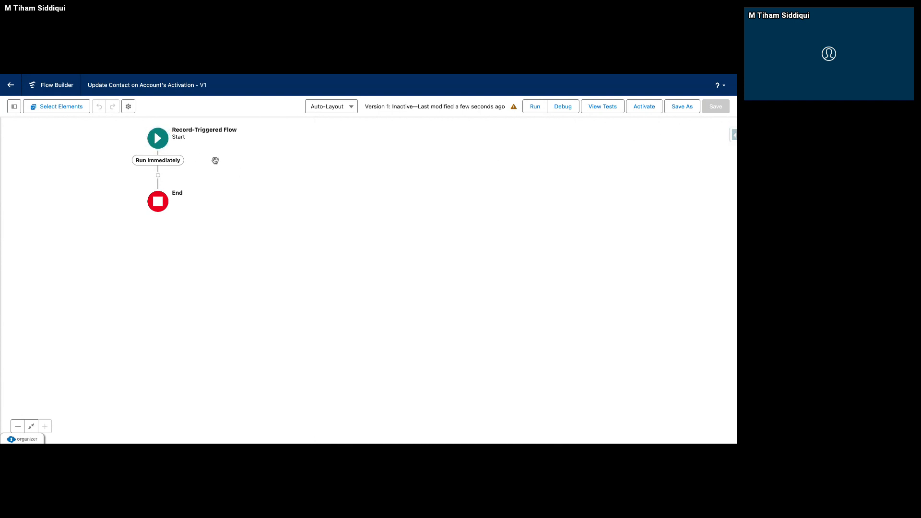
Add a Get Records element labelled Get Contacts after the Run Immediately path, retrieving records of the Contact object.
drag(190, 137, 338, 177)
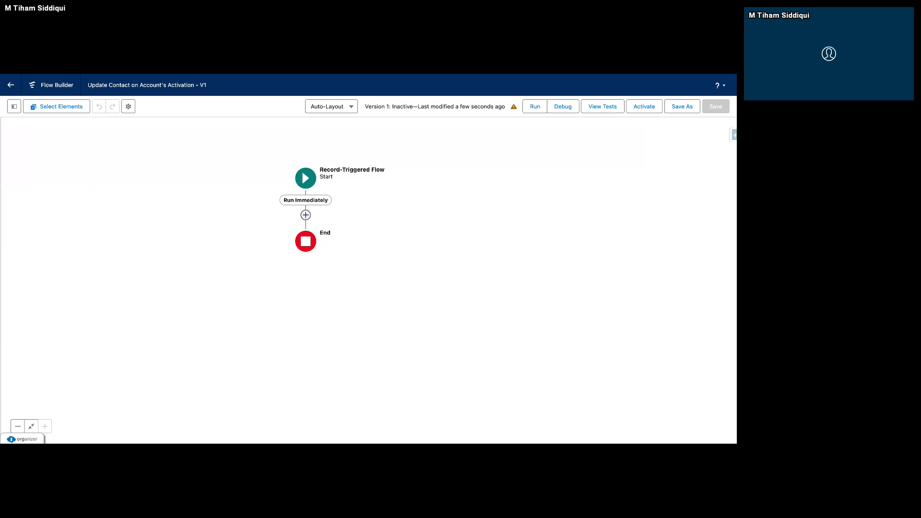
click(306, 215)
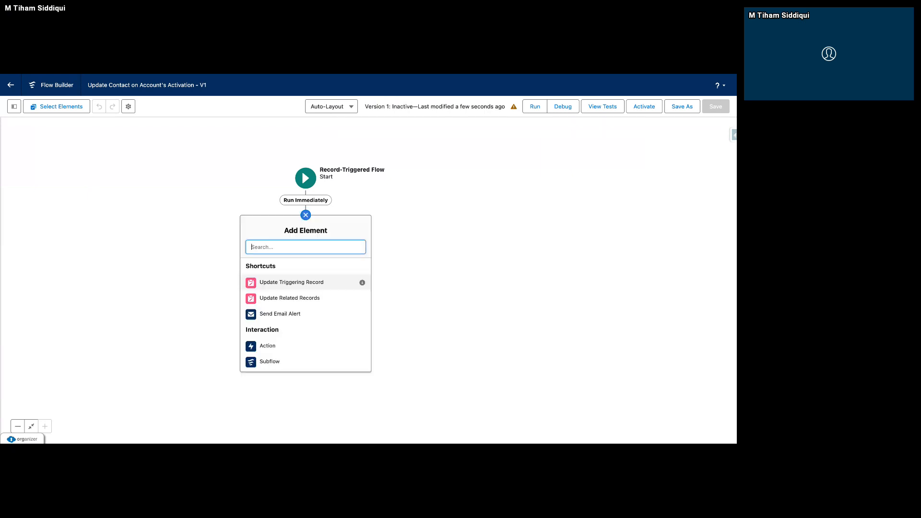
text(Get)
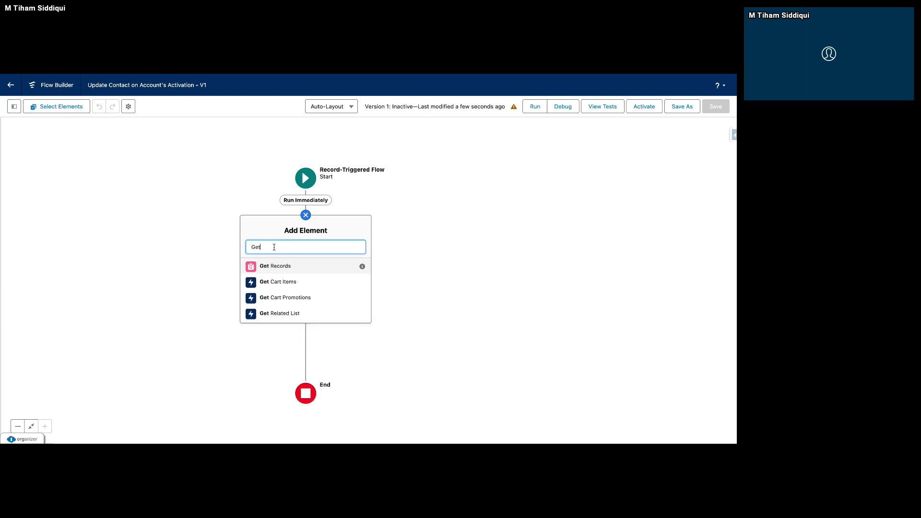
click(282, 265)
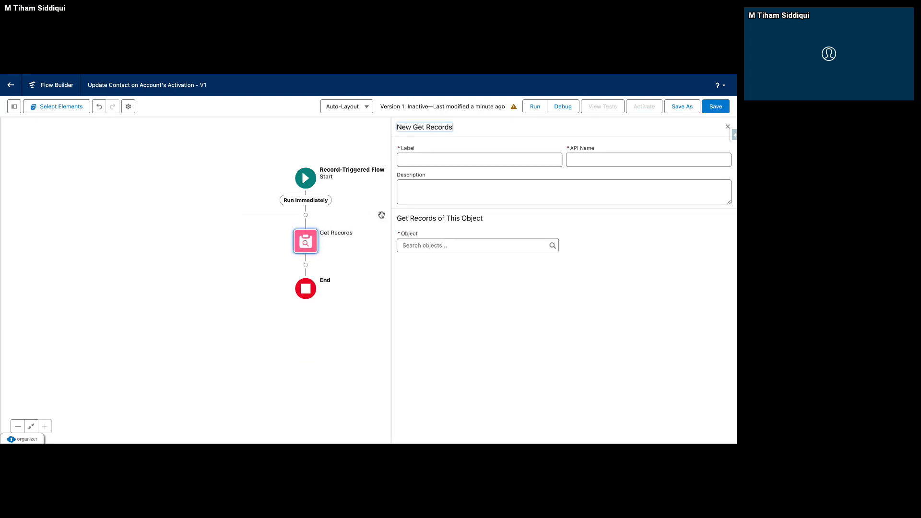
click(432, 162)
text(Get Contacts)
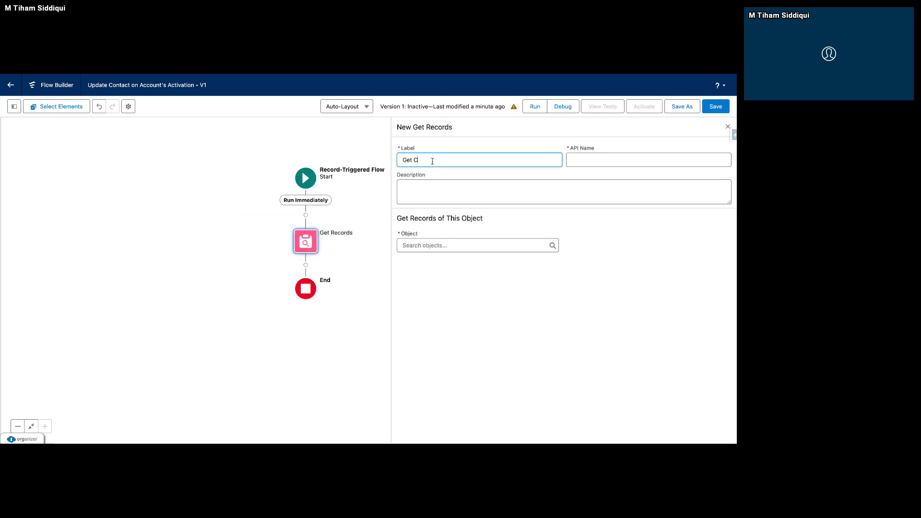
click(552, 174)
click(453, 245)
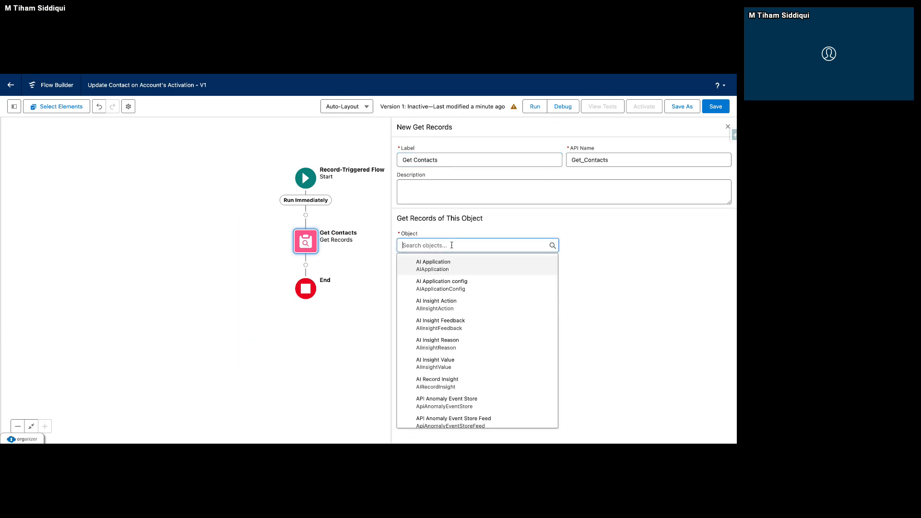
text(Contact)
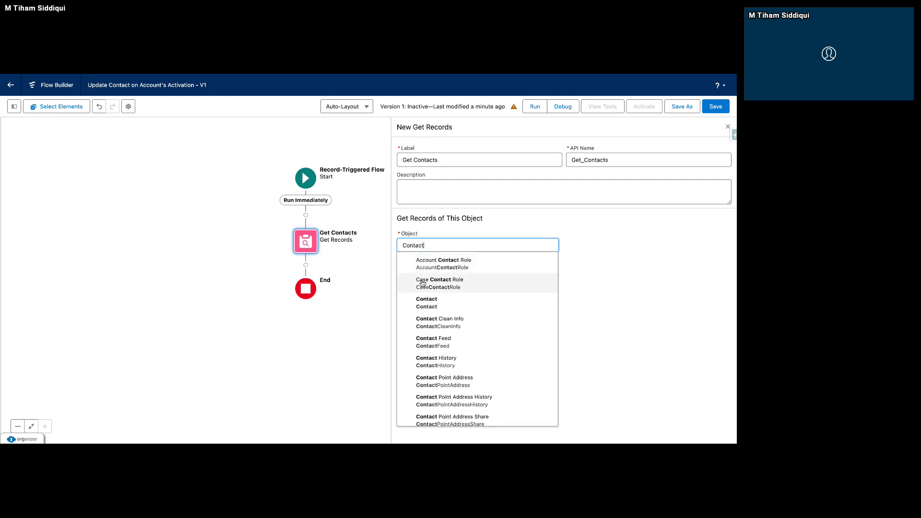
click(435, 305)
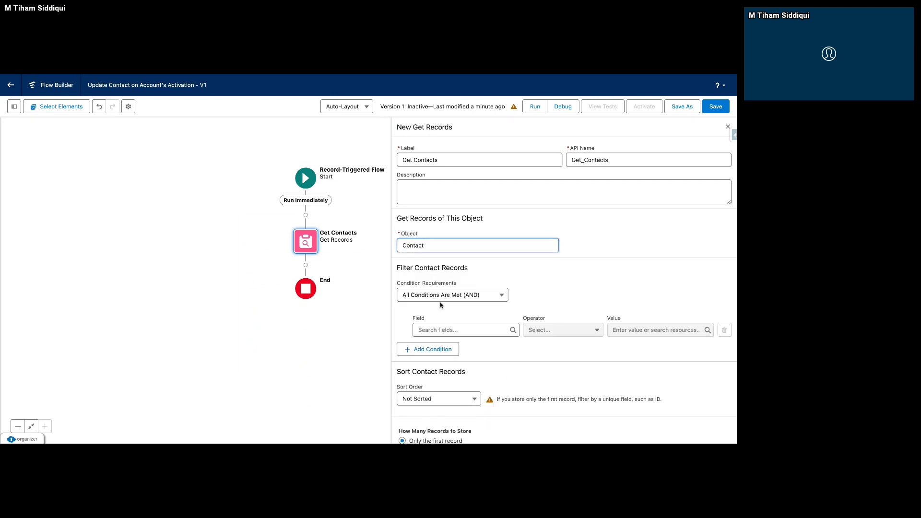
Filter Get Contacts to AccountId Equals $Record > Account ID and set it to store all records.
scroll(476, 320, down, 1)
scroll(477, 320, down, 1)
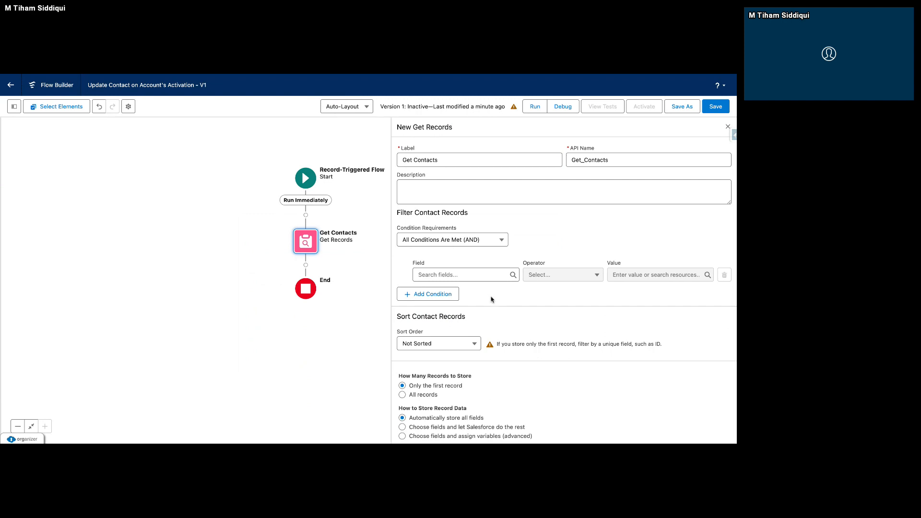
click(483, 279)
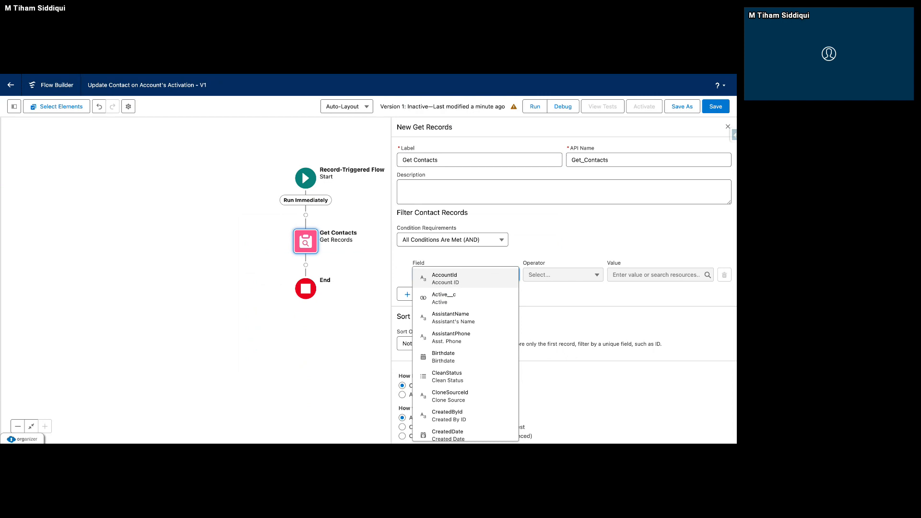
click(461, 280)
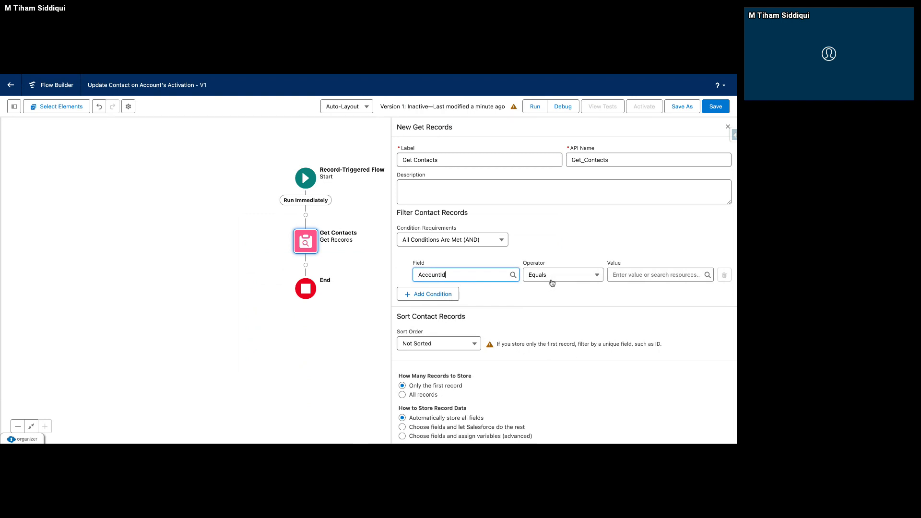
click(622, 278)
text(Record)
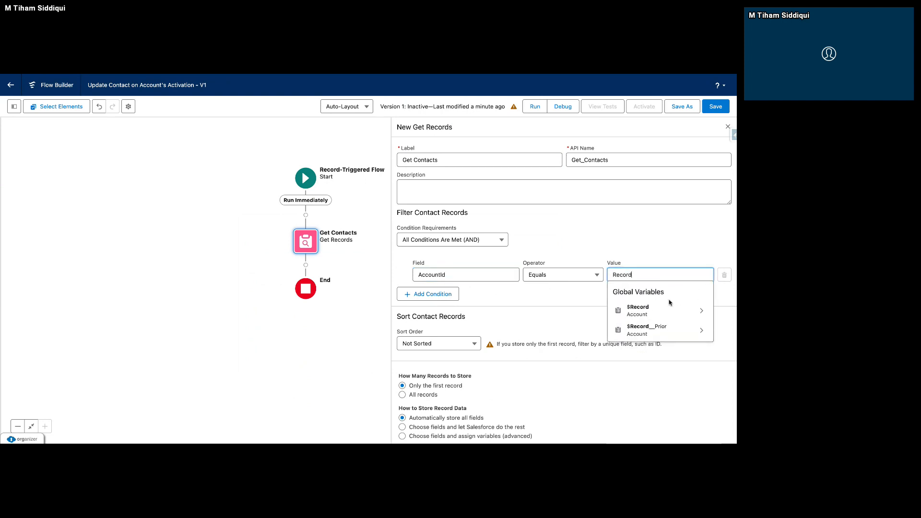
click(702, 310)
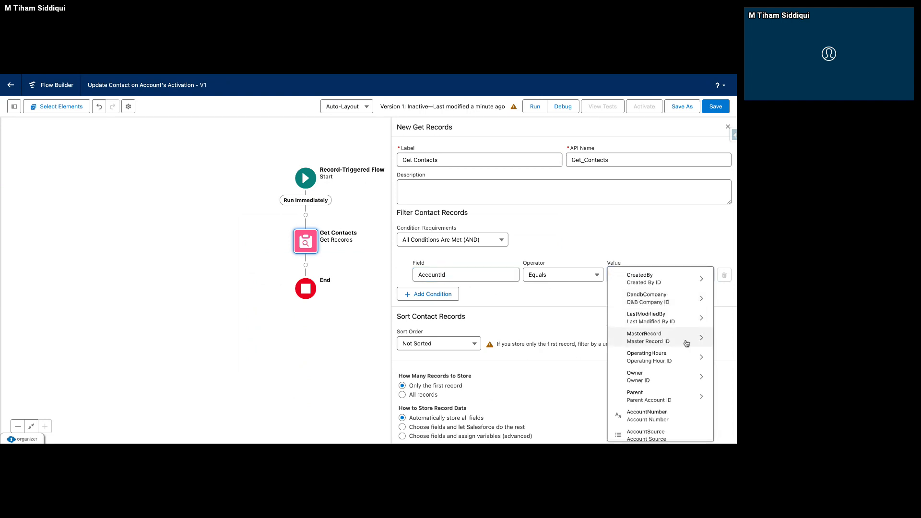
scroll(665, 384, down, 3)
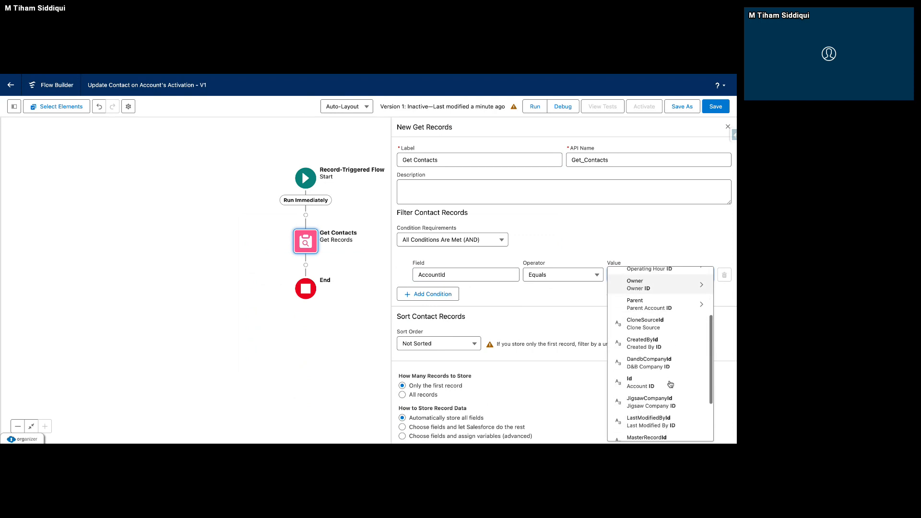
click(643, 355)
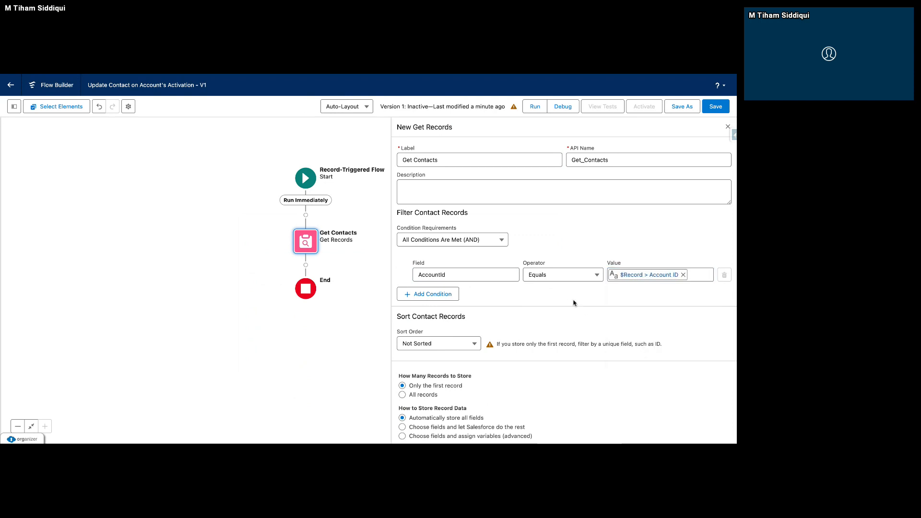
click(427, 396)
click(728, 127)
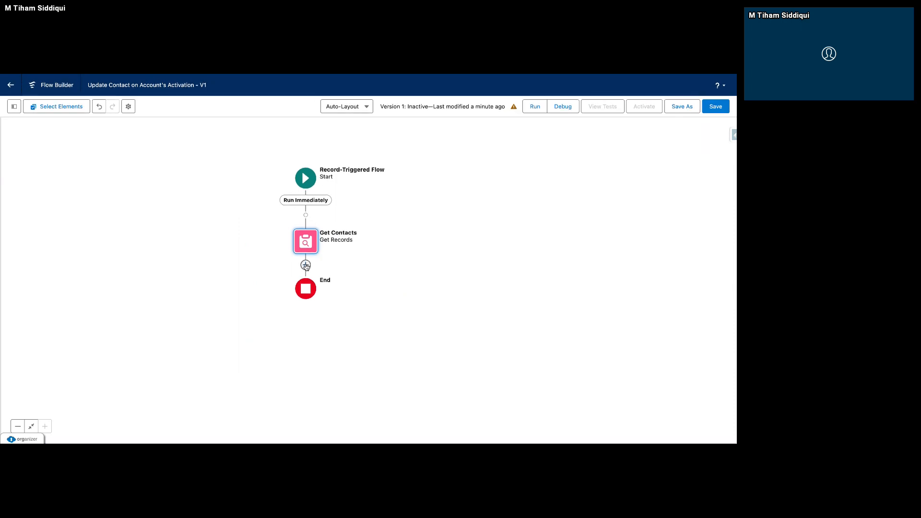
Add a Decision element after Get Contacts, leaving its details blank.
click(305, 265)
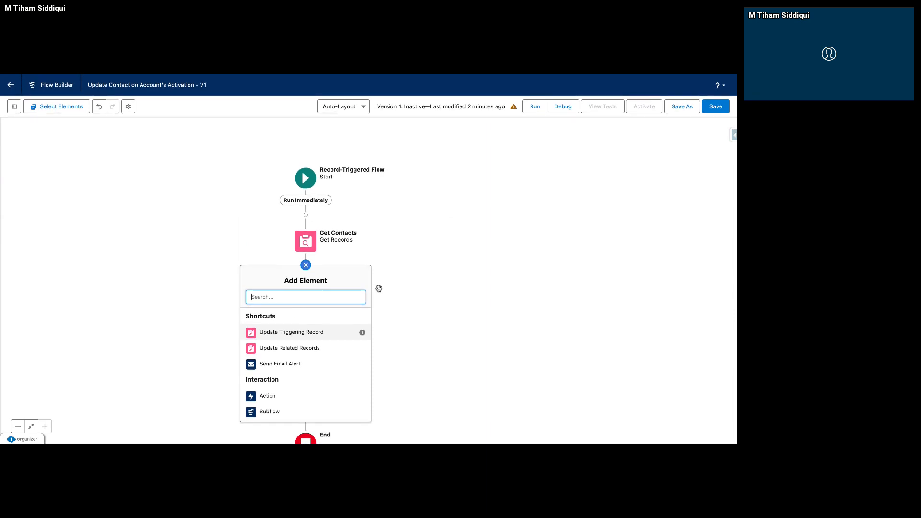
text(Dec)
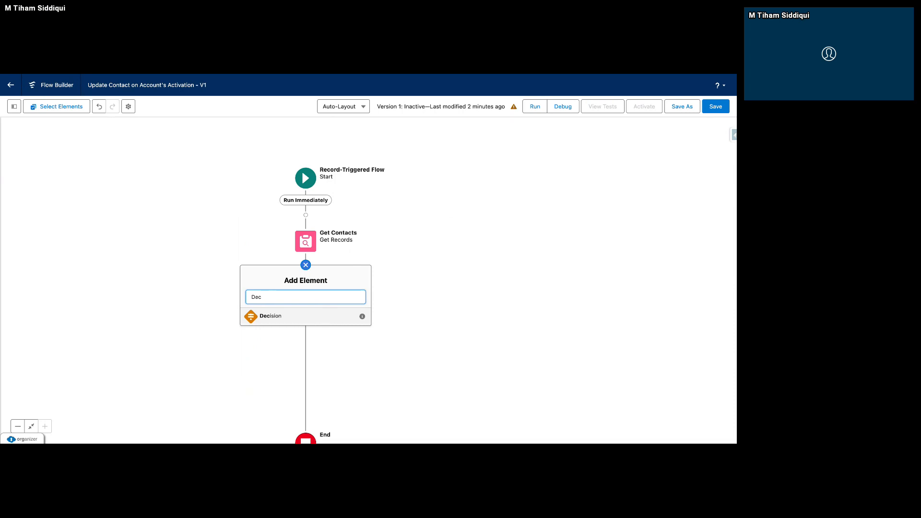
click(271, 317)
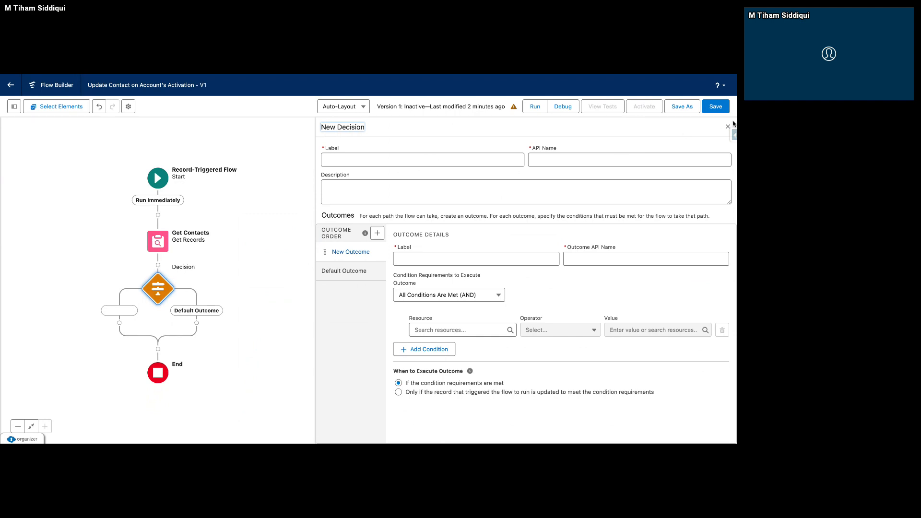
click(728, 126)
Try the two choose-fields storage options of the Get Contacts element and restore Automatically store all fields.
click(158, 289)
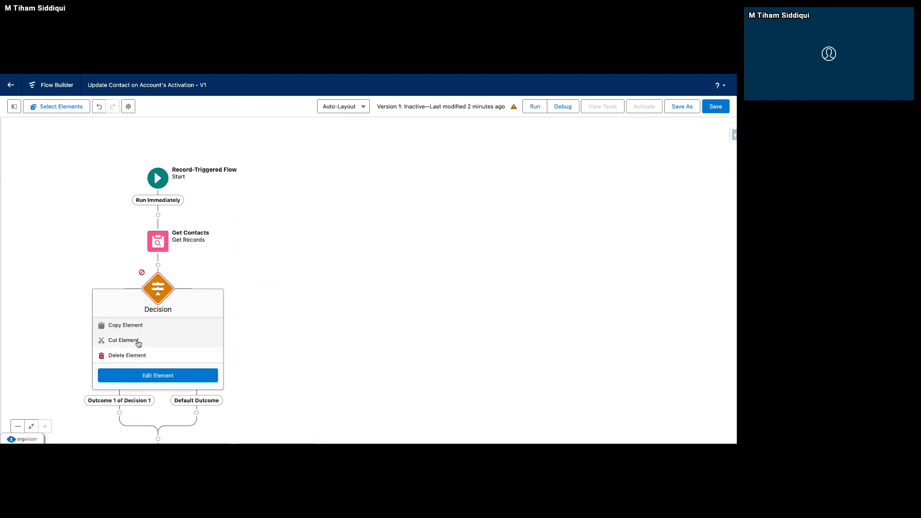
click(158, 240)
click(158, 342)
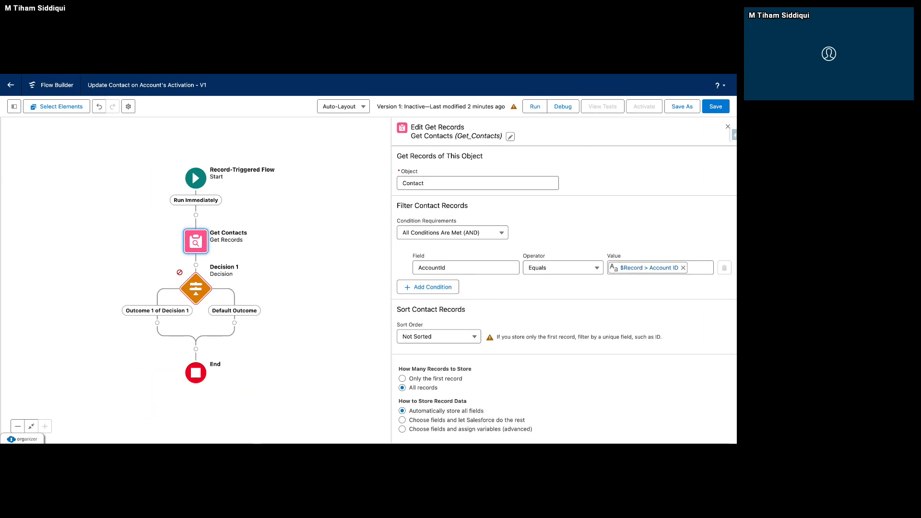
click(464, 423)
scroll(464, 422, down, 3)
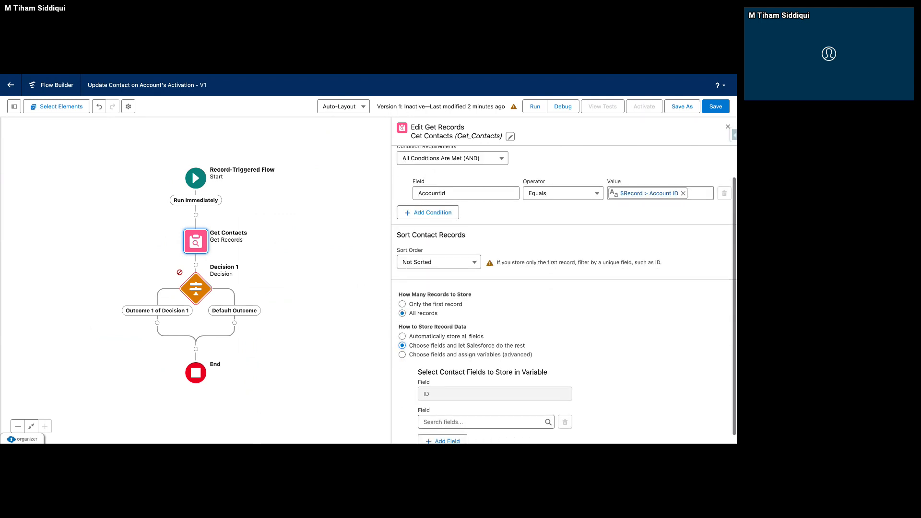
click(471, 346)
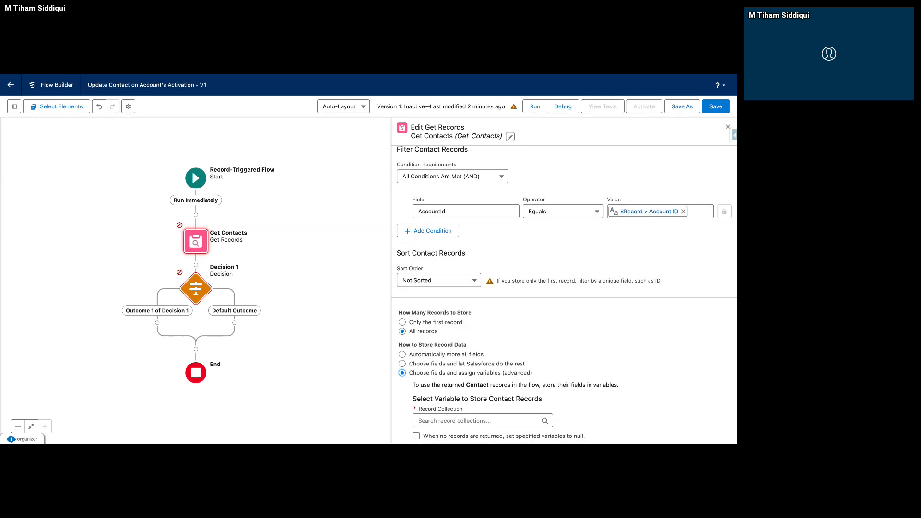
click(402, 354)
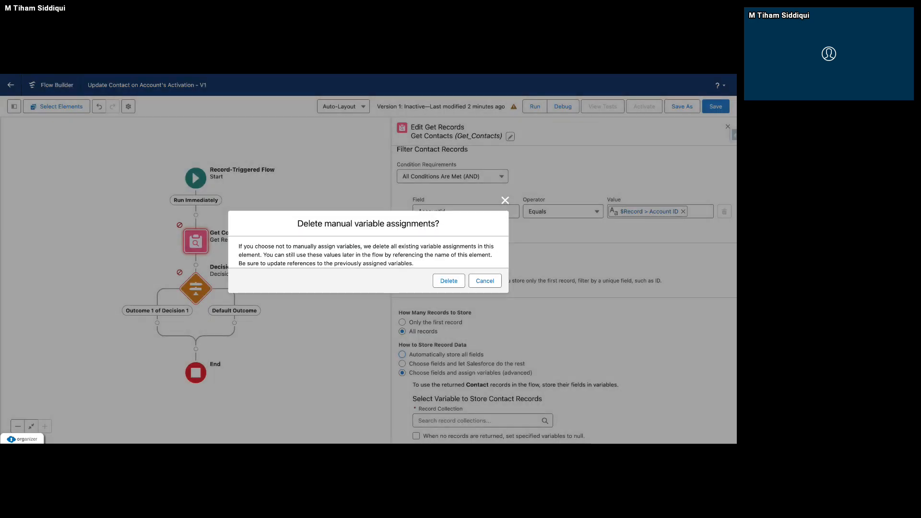
click(453, 286)
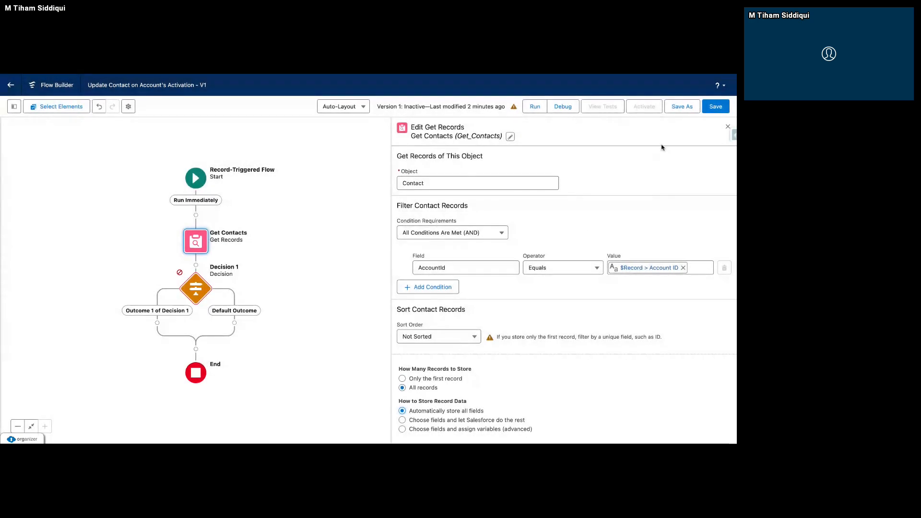
click(728, 126)
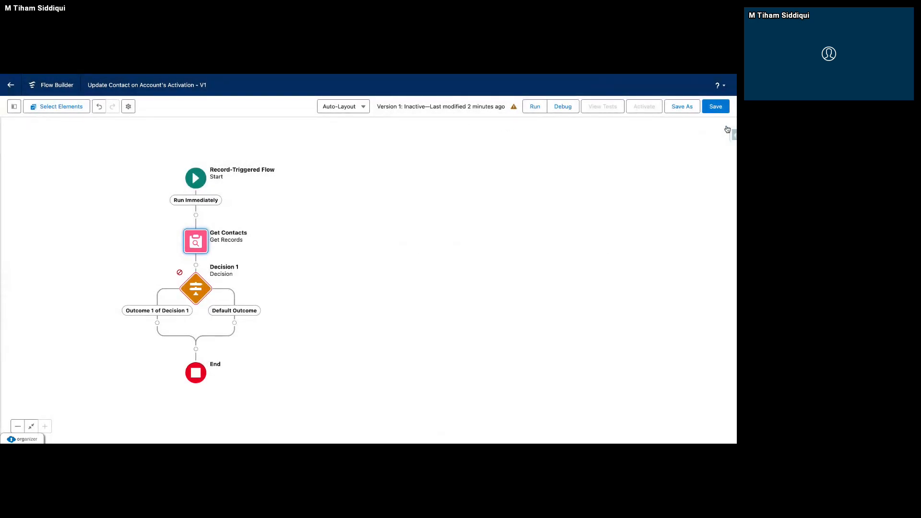
Open the Decision element for editing and label its first outcome "If Account's Active field is Yes".
click(197, 289)
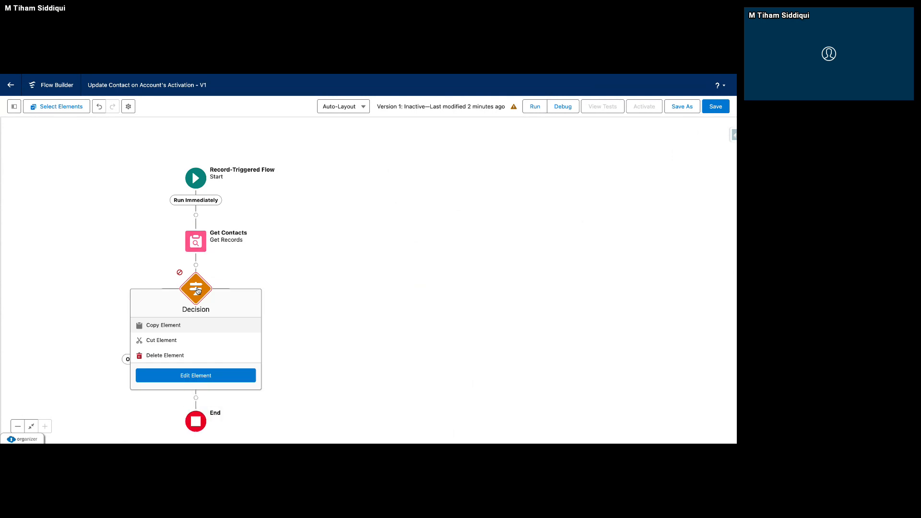
click(194, 378)
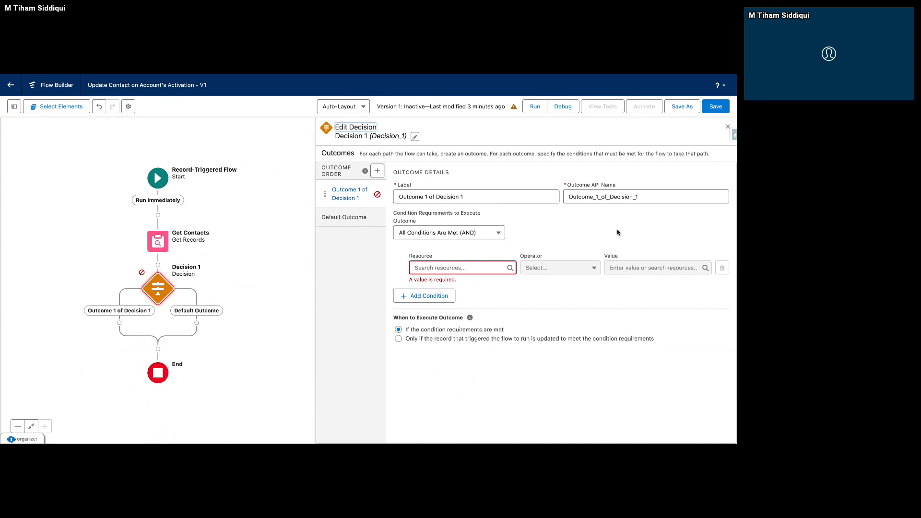
click(355, 200)
click(464, 202)
key(ctrl+a)
key(BackSpace)
text(If )
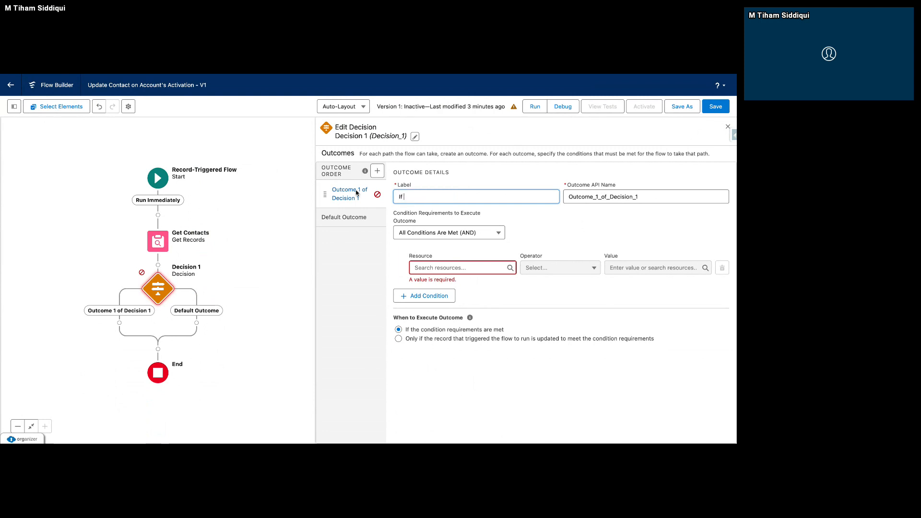
text(Account)
text('s Avv)
text(ctive )
text(fi)
text(eld is YE)
text(s)
Regenerate the outcome's API name from its label as If_Account_s_Active_field_is_Yes.
key(Tab)
key(BackSpace)
click(523, 201)
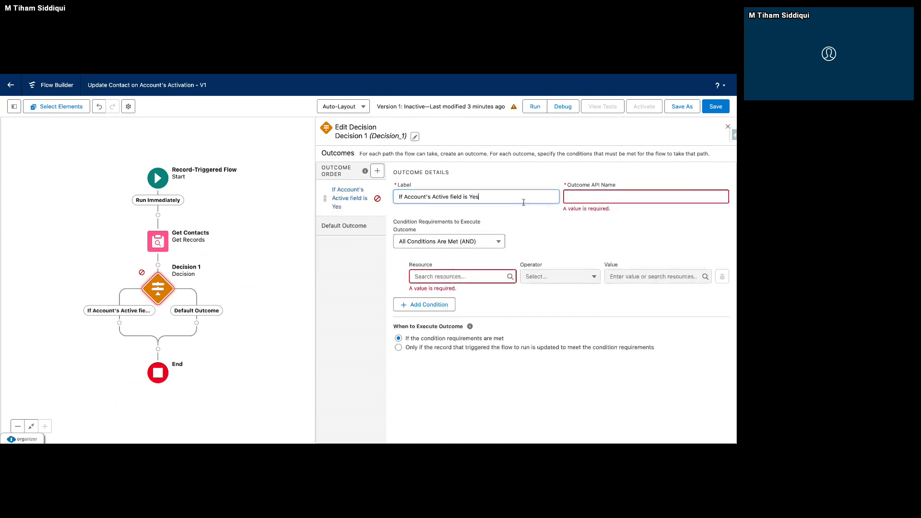
click(488, 254)
Set the outcome's condition to $Record > Active Equals Yes.
click(464, 267)
text(r)
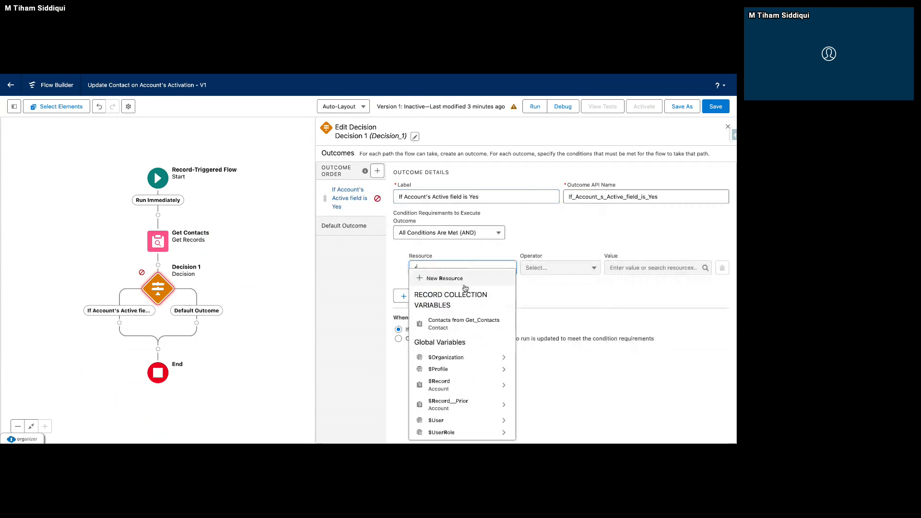
text(ecord)
click(502, 310)
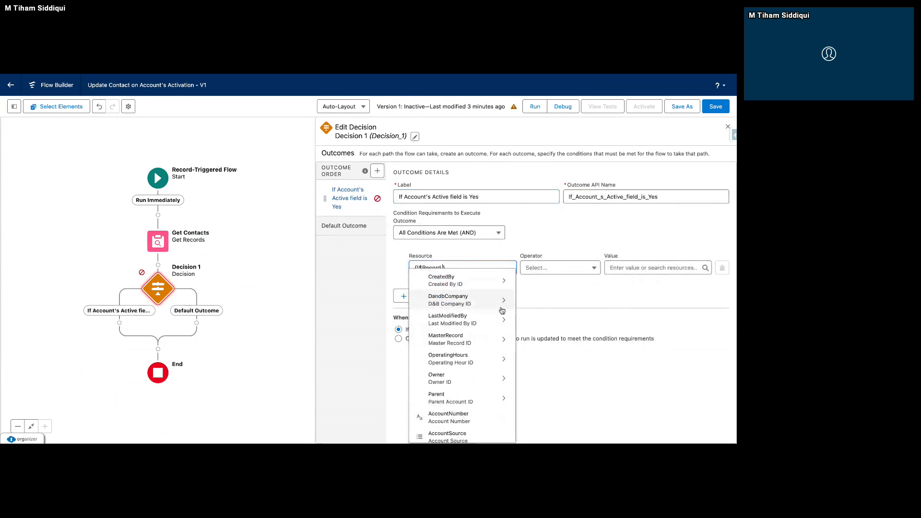
scroll(480, 365, down, 2)
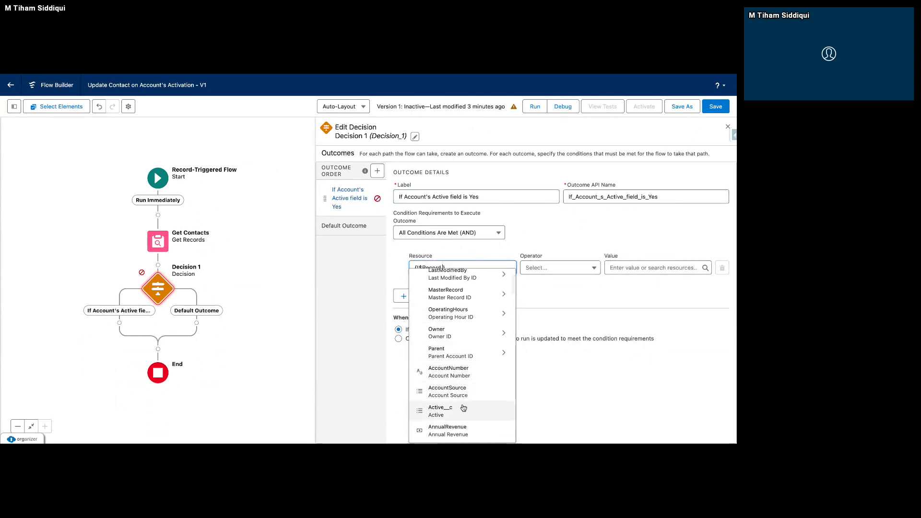
click(633, 270)
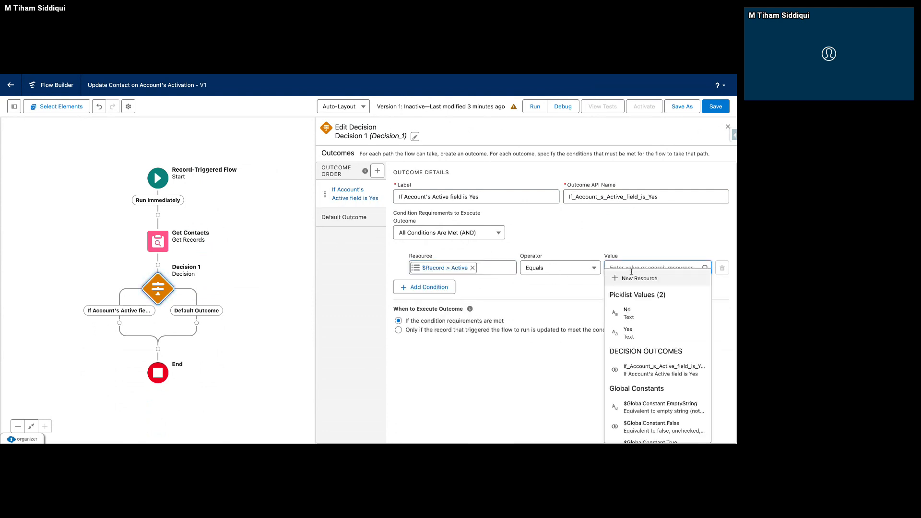
text(Yes)
click(634, 305)
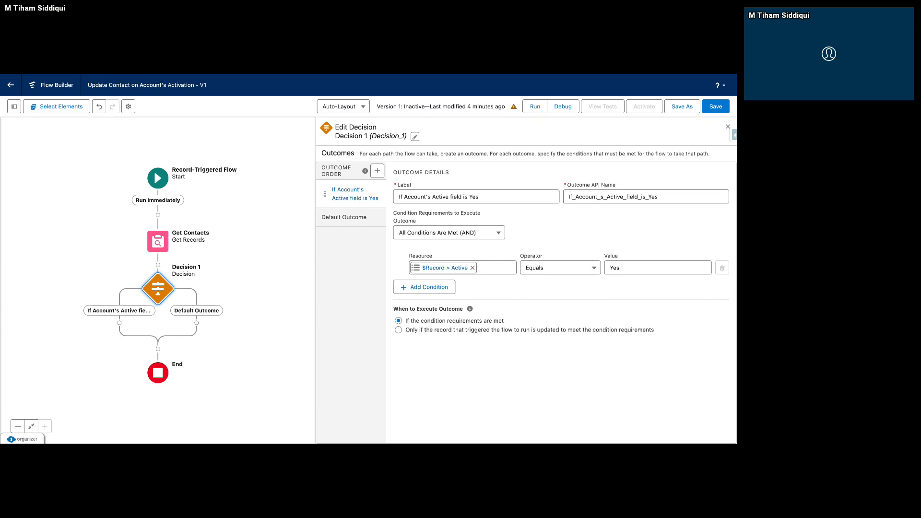
Rename the Decision element Check Account Activation and regenerate its API name as Check_Account_Activation.
click(414, 137)
drag(384, 168, 296, 172)
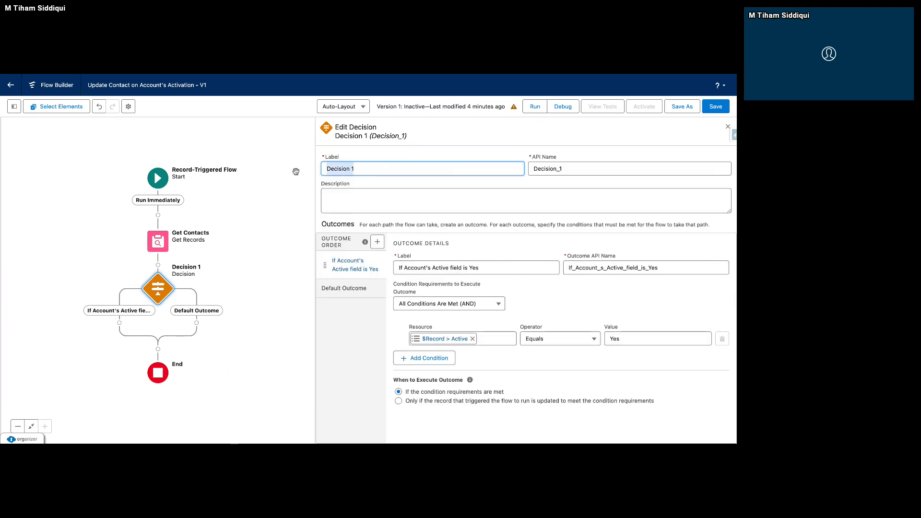
text(Check Ac)
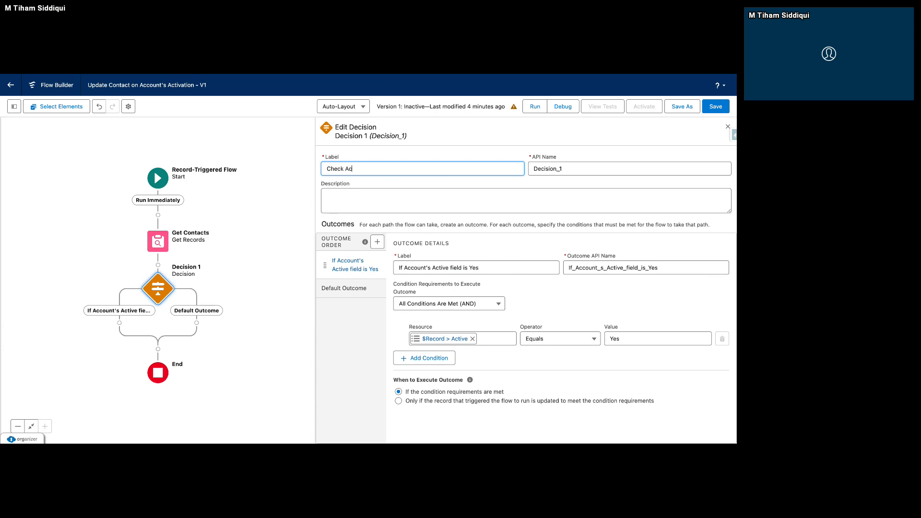
text(count Activeation)
key(Tab)
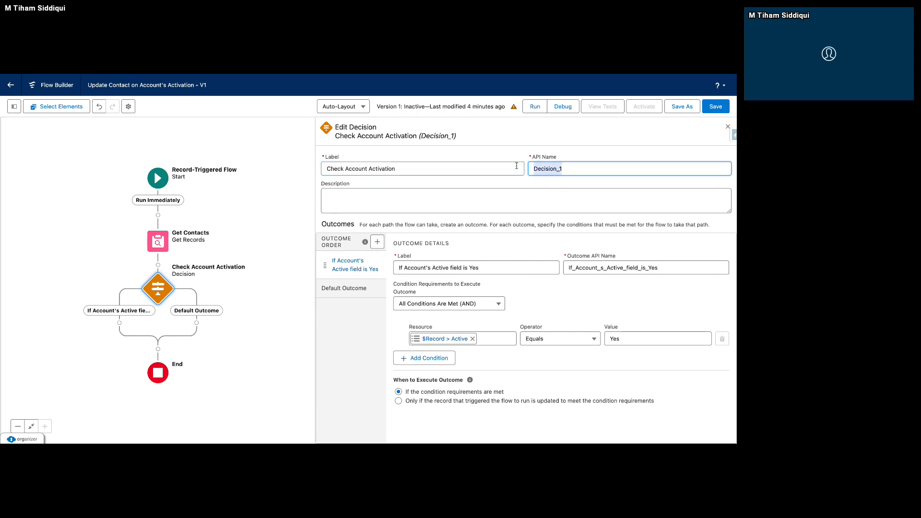
key(BackSpace)
click(504, 147)
click(487, 162)
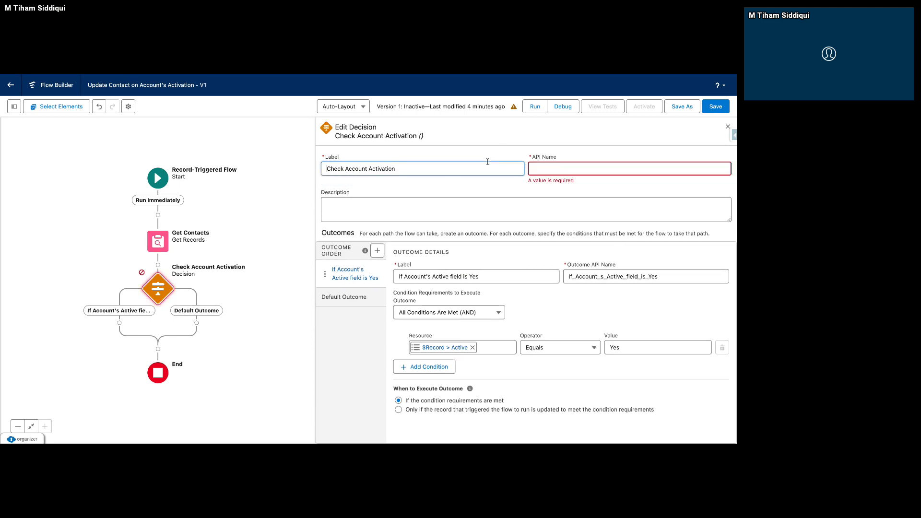
key(Tab)
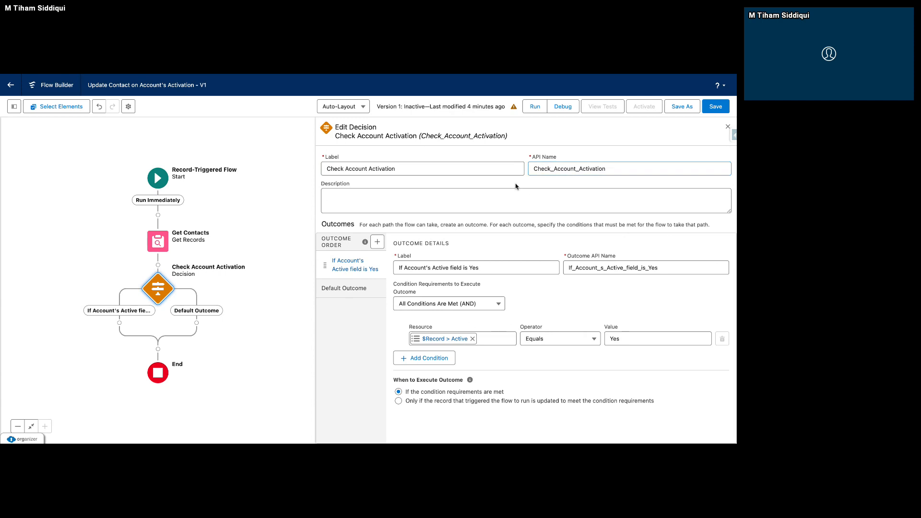
drag(220, 361, 275, 250)
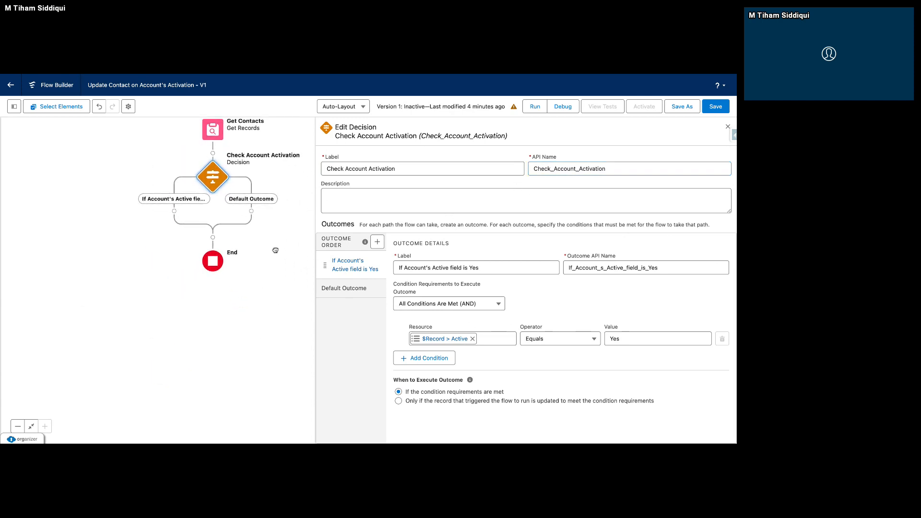
click(174, 211)
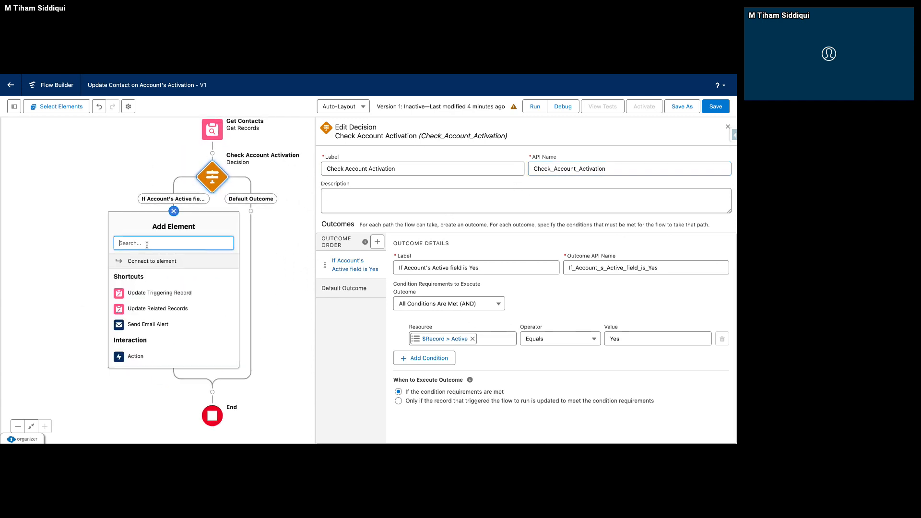
text(Upda)
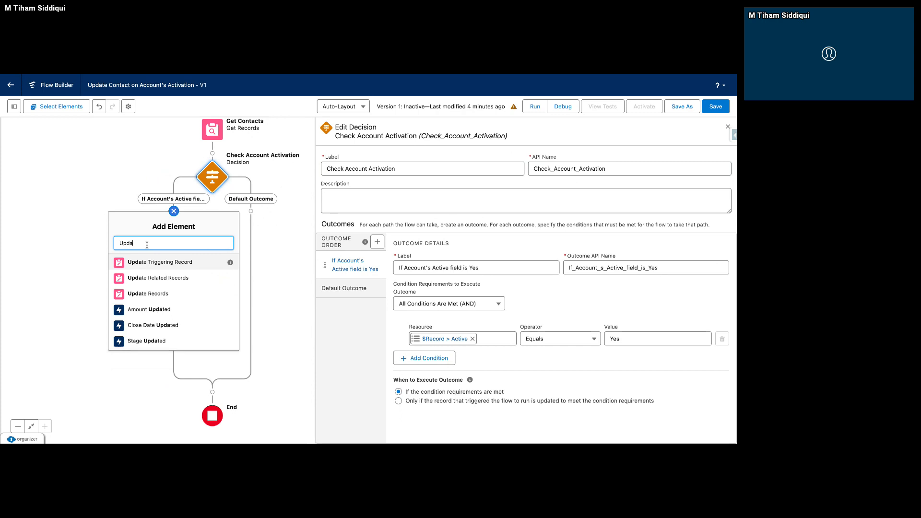
click(147, 281)
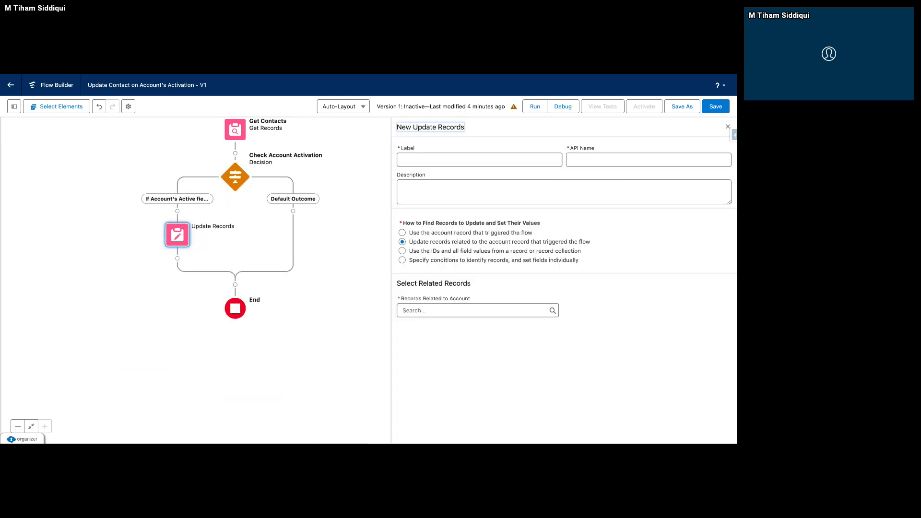
click(403, 311)
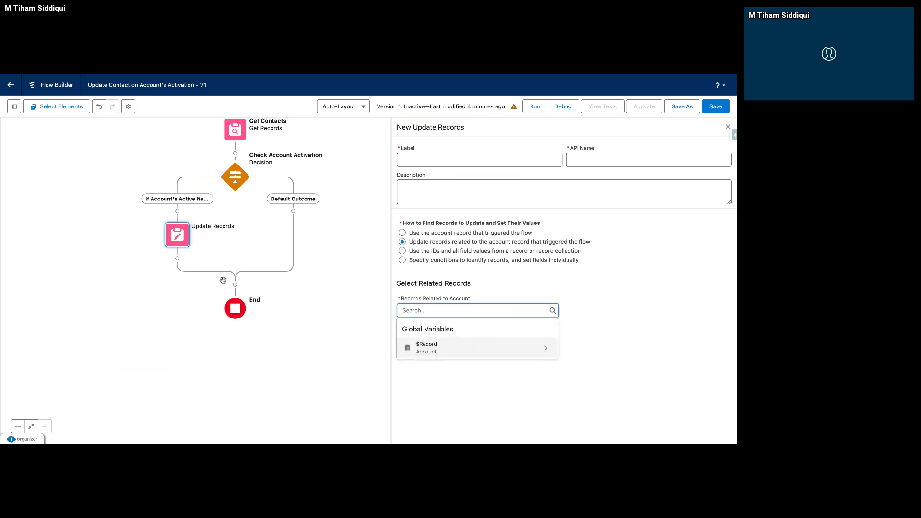
click(184, 242)
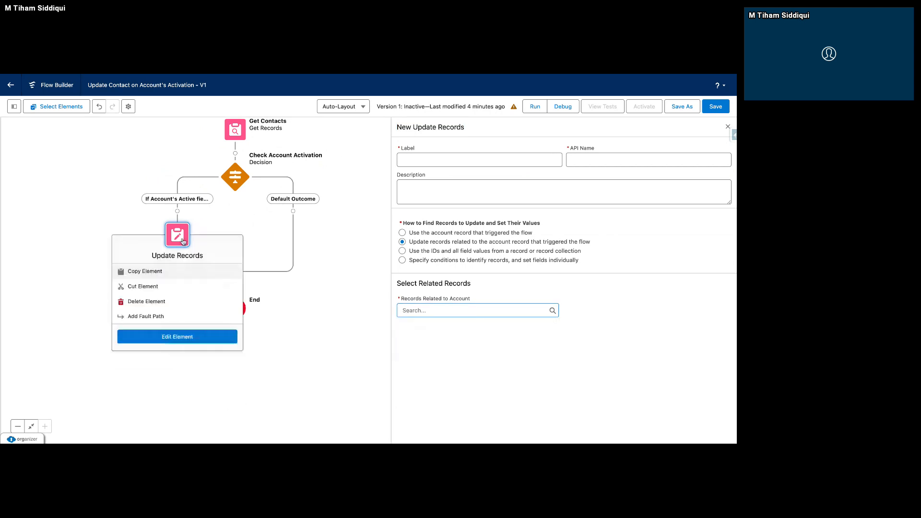
click(153, 317)
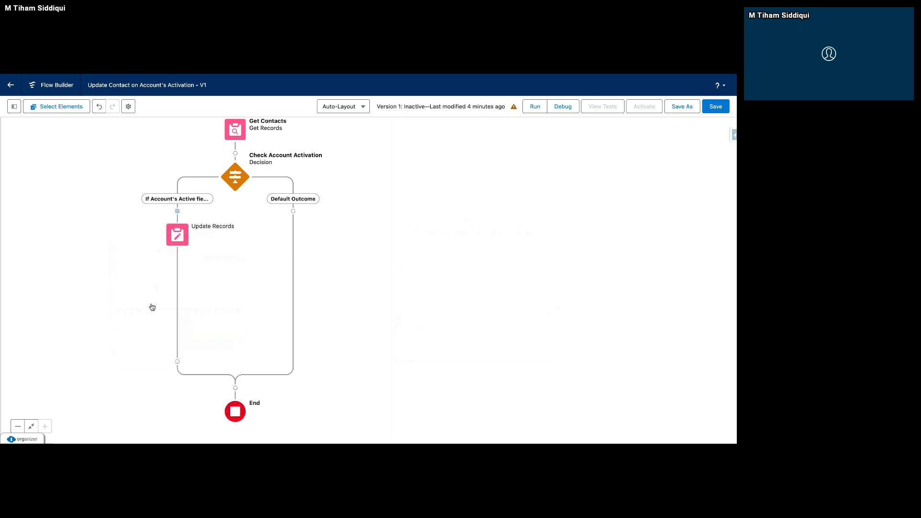
Add an Update Records element on the "If Account's Active field is Yes" path, labelled Update Contacts to Activated.
click(196, 212)
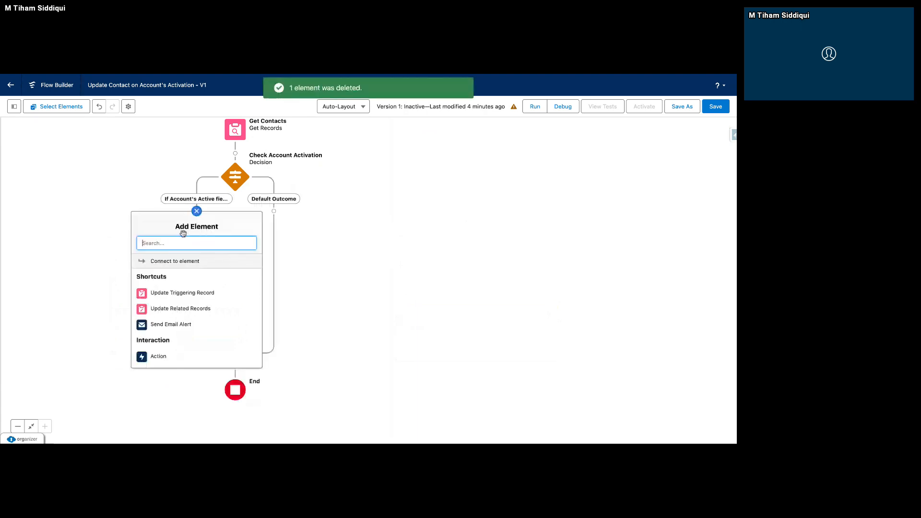
text(Update)
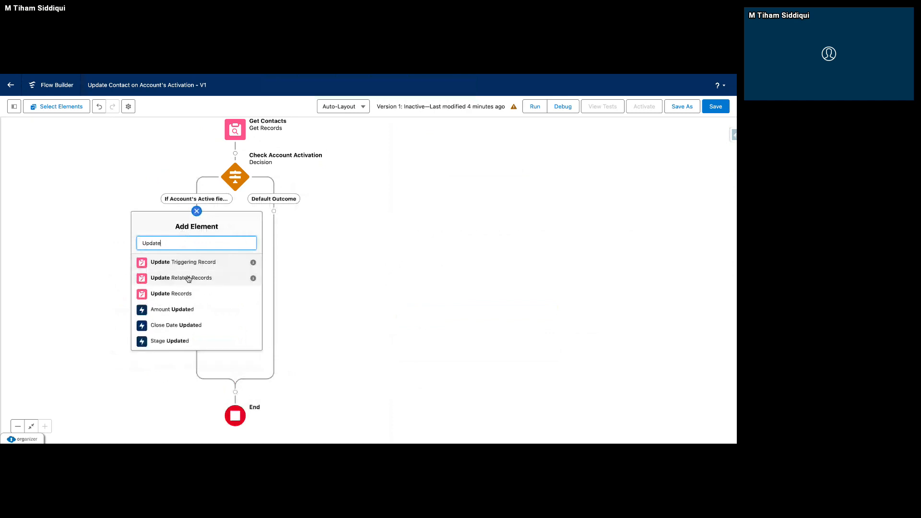
click(187, 294)
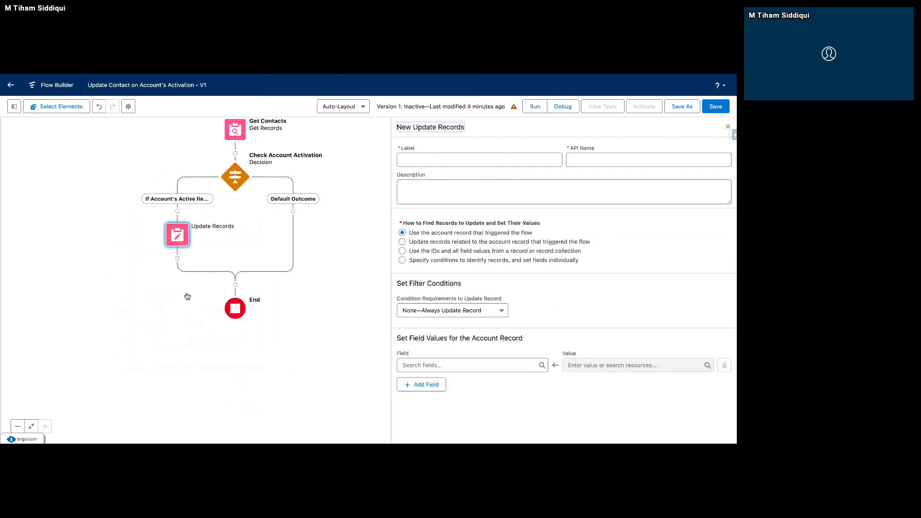
click(431, 156)
text(Update )
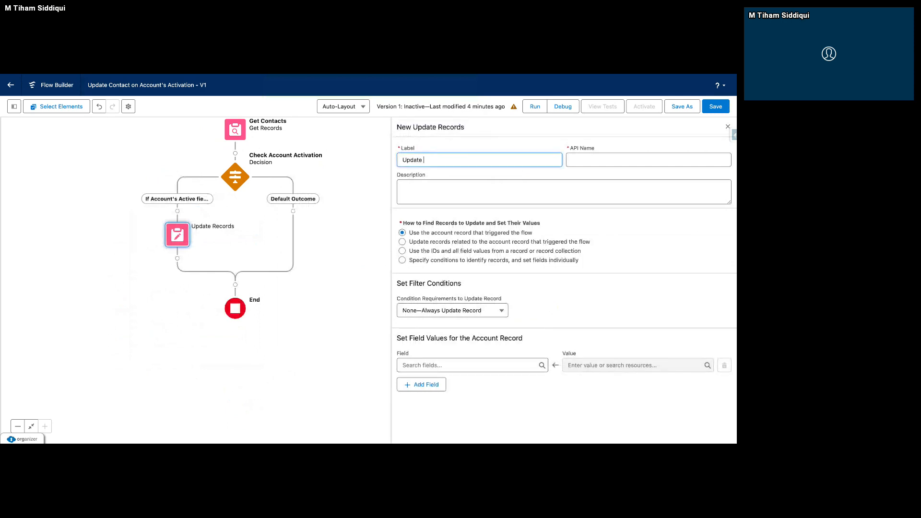
text(Contacts to Activated)
click(483, 140)
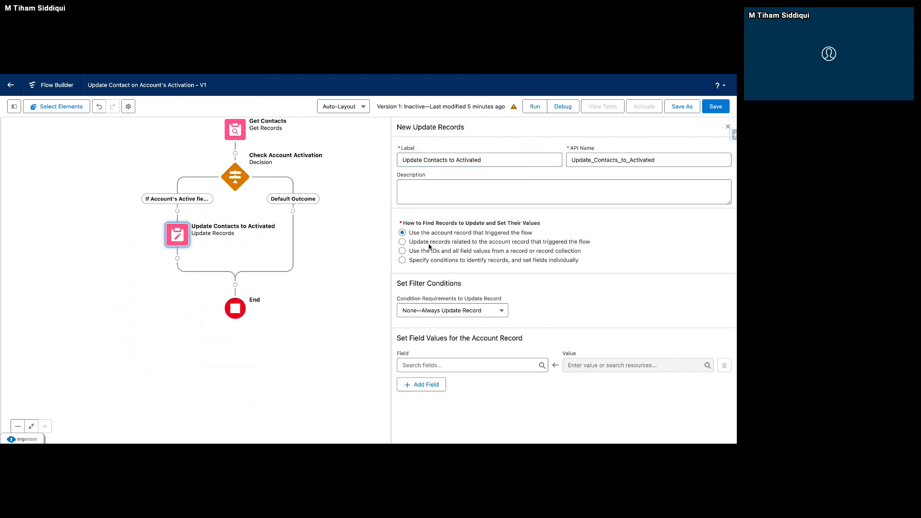
Compare the element's record-finding options and choose Specify conditions to identify records, and set fields individually.
scroll(429, 336, down, 1)
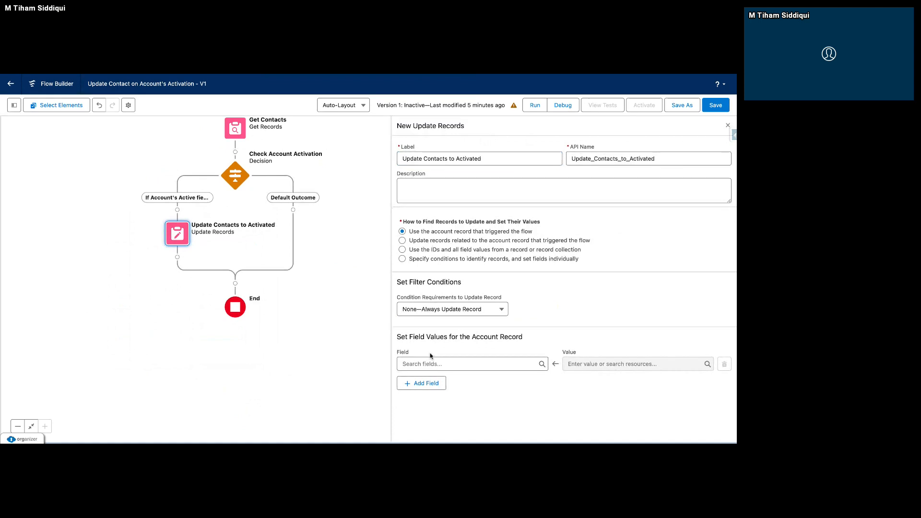
scroll(431, 355, up, 1)
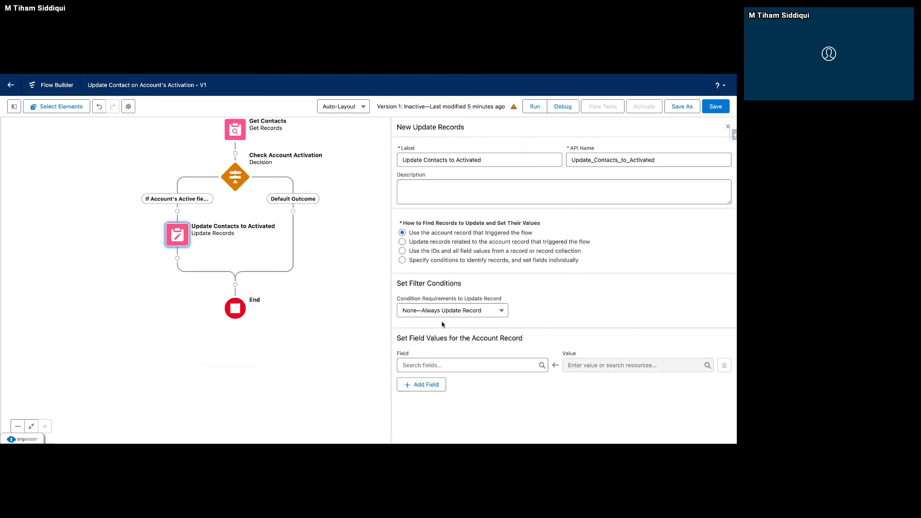
click(450, 242)
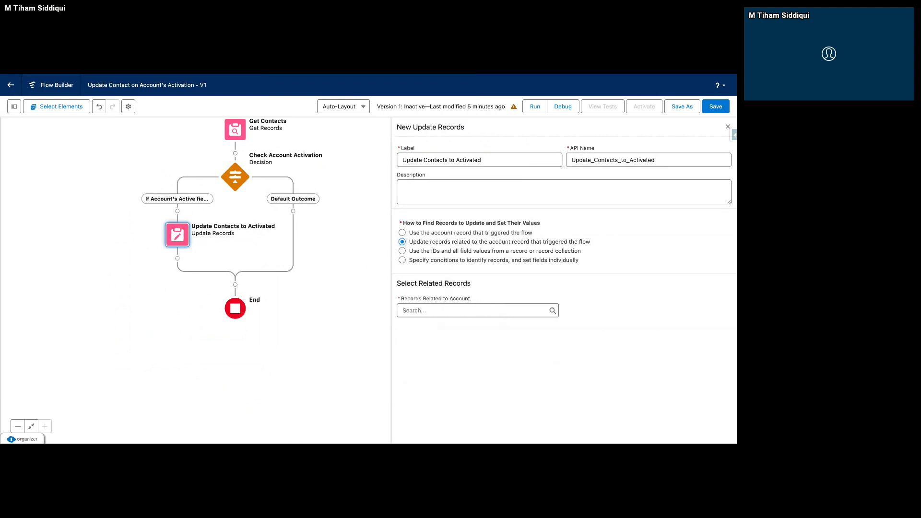
click(451, 250)
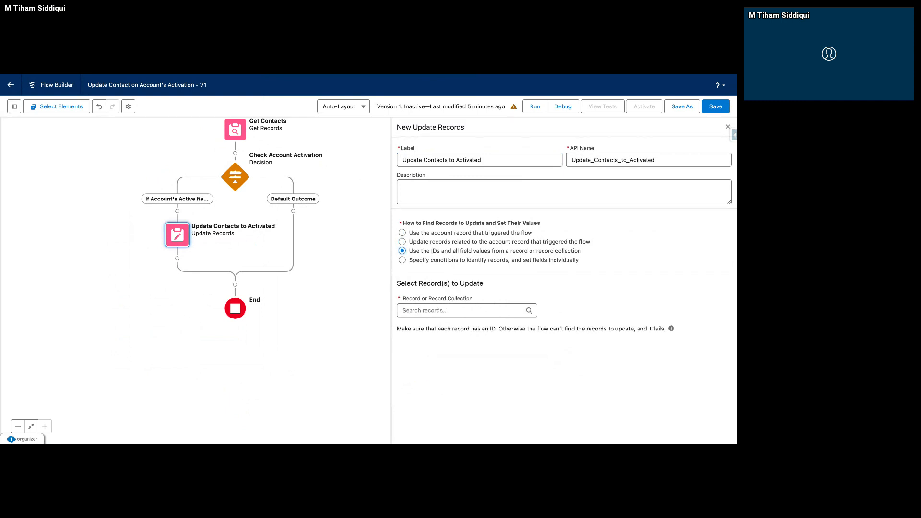
click(448, 261)
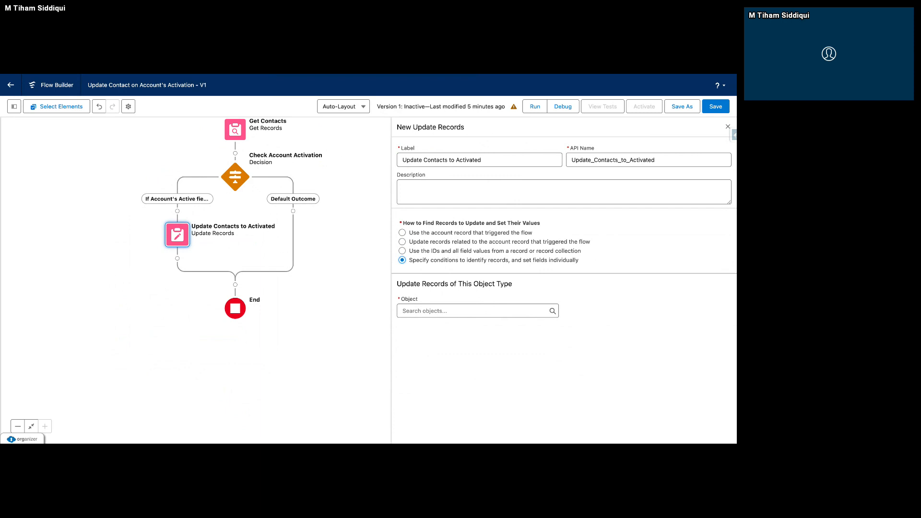
click(469, 234)
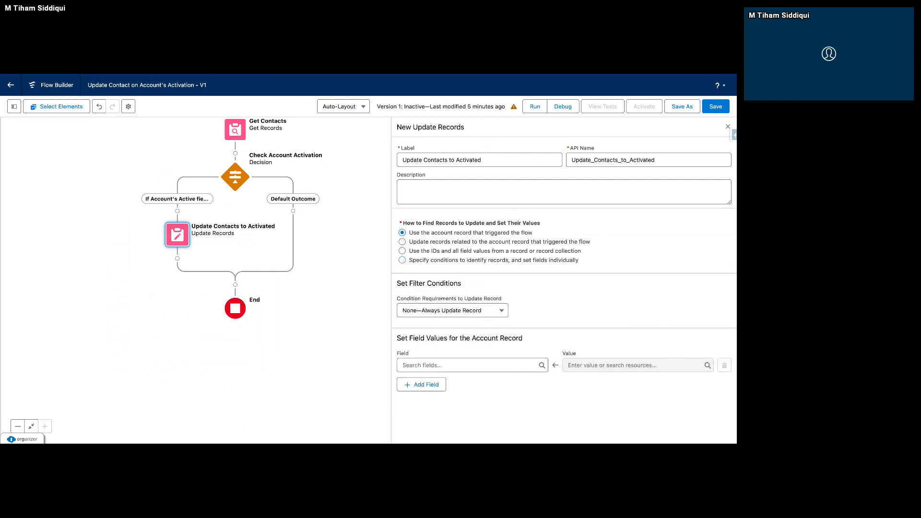
click(468, 244)
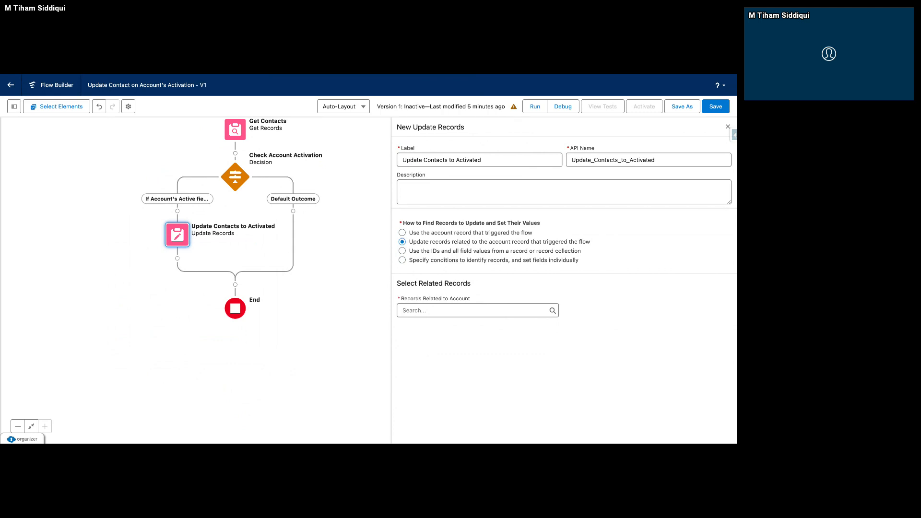
click(460, 251)
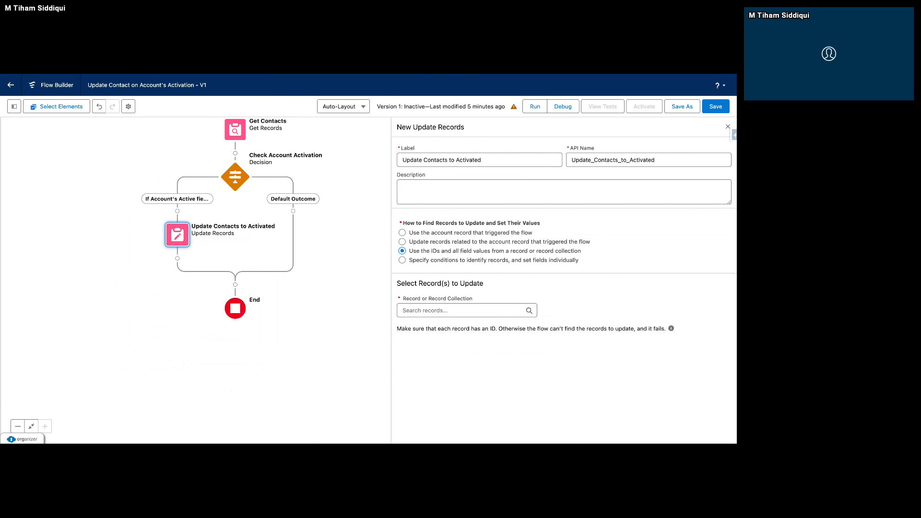
click(472, 261)
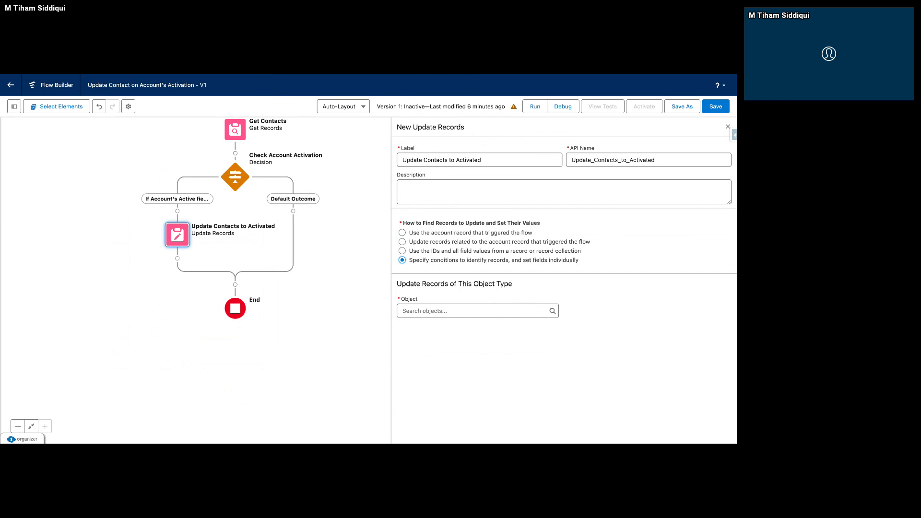
Set Contact as the object whose records the Update Contacts to Activated element updates.
click(471, 312)
text(Conta)
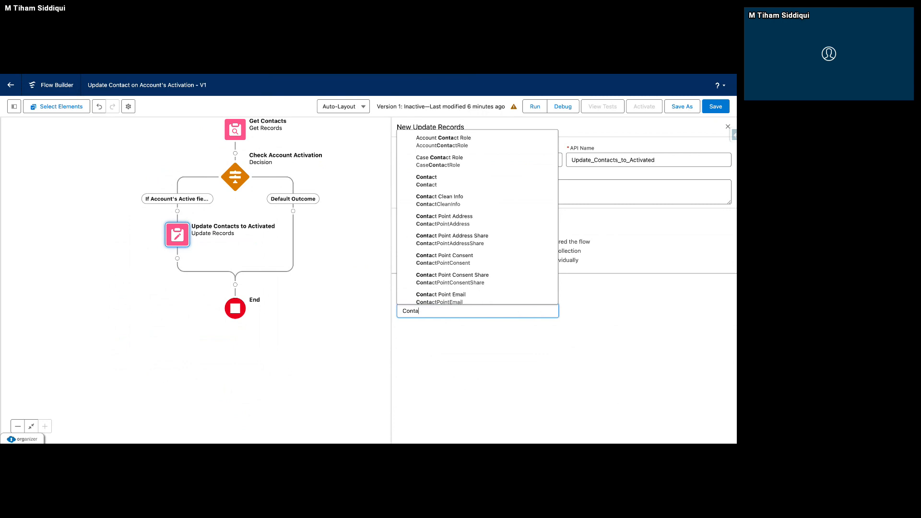
text(ct)
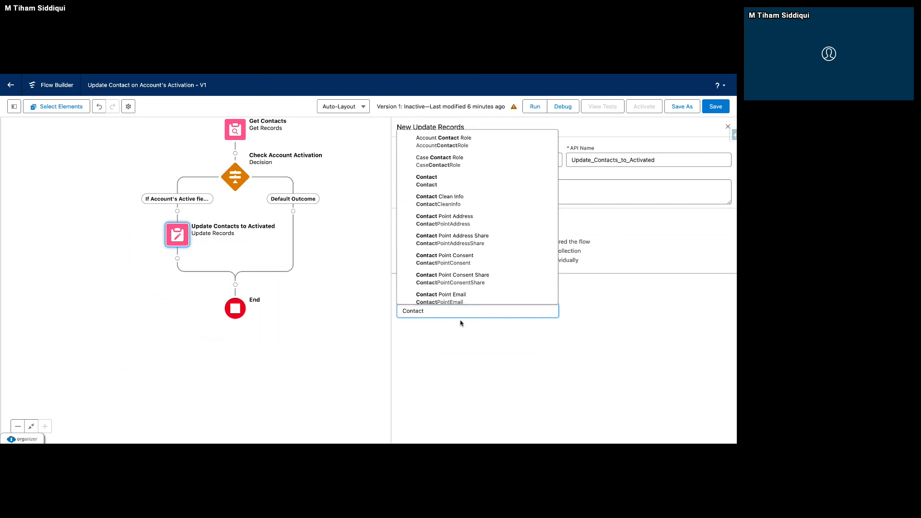
click(484, 183)
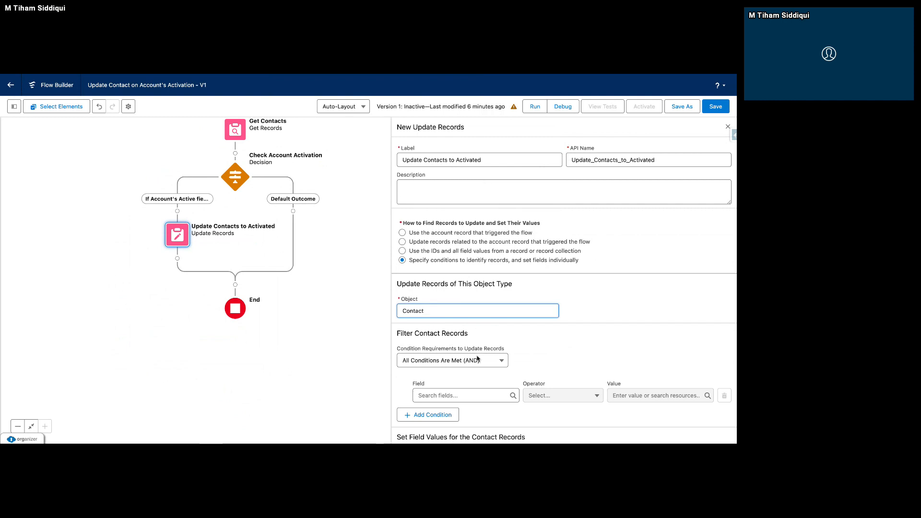
scroll(478, 359, down, 2)
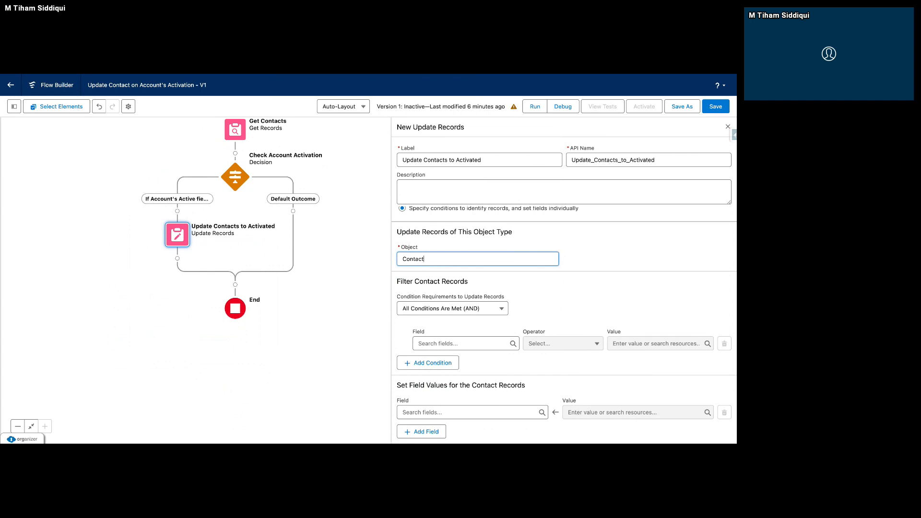
scroll(478, 263, up, 2)
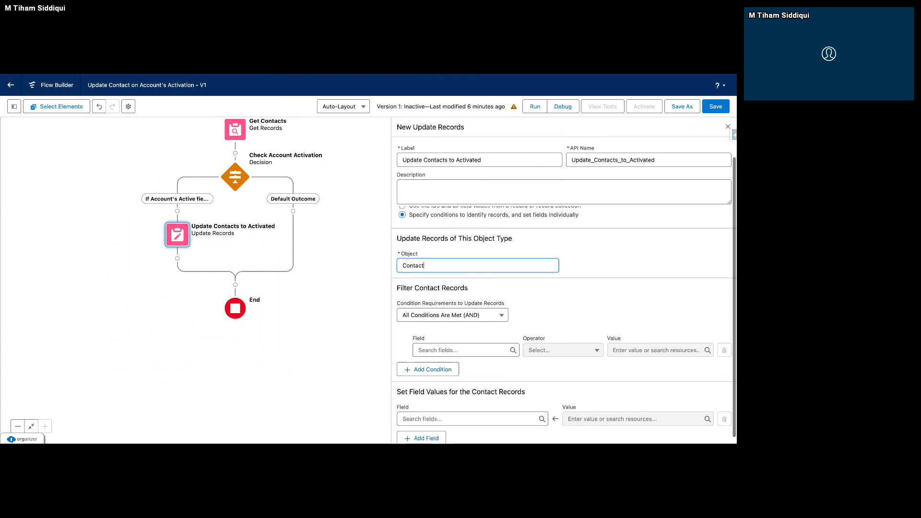
Switch to using the IDs and all field values from a record collection, and choose Contacts from Get Contacts.
click(479, 252)
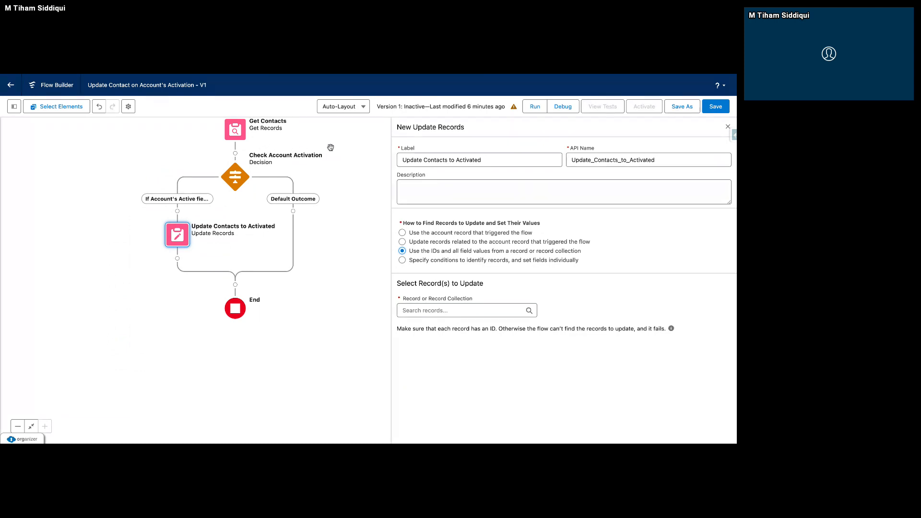
scroll(357, 185, up, 1)
drag(358, 185, 357, 184)
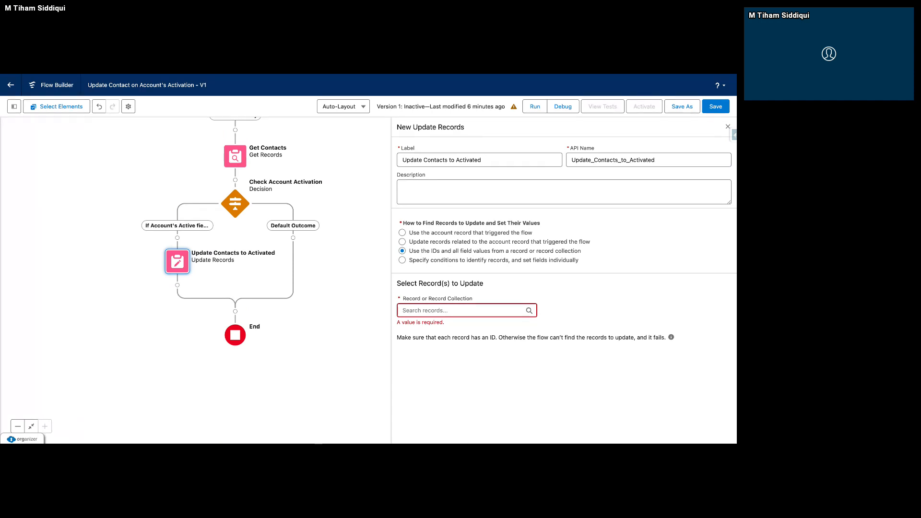
click(408, 310)
click(467, 243)
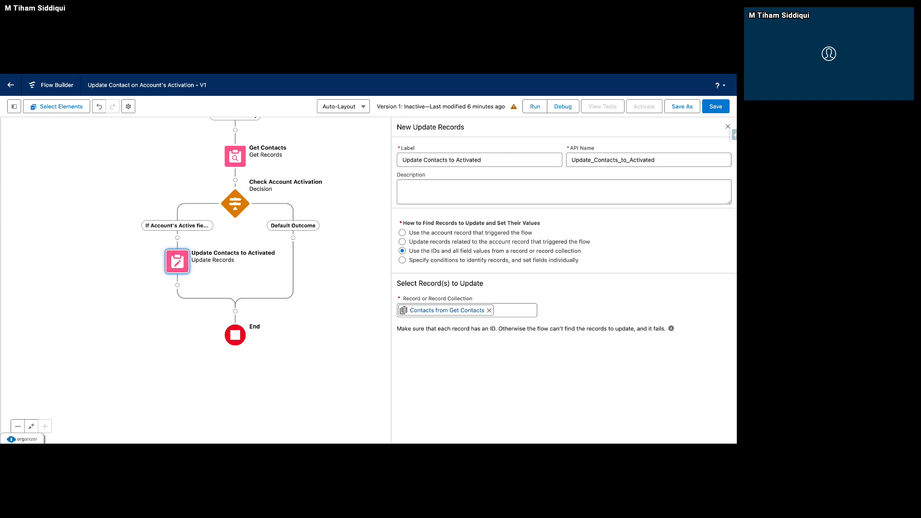
Try the option to update records related to the triggering account, looking up Parent under $Record, and clear the entry.
click(439, 244)
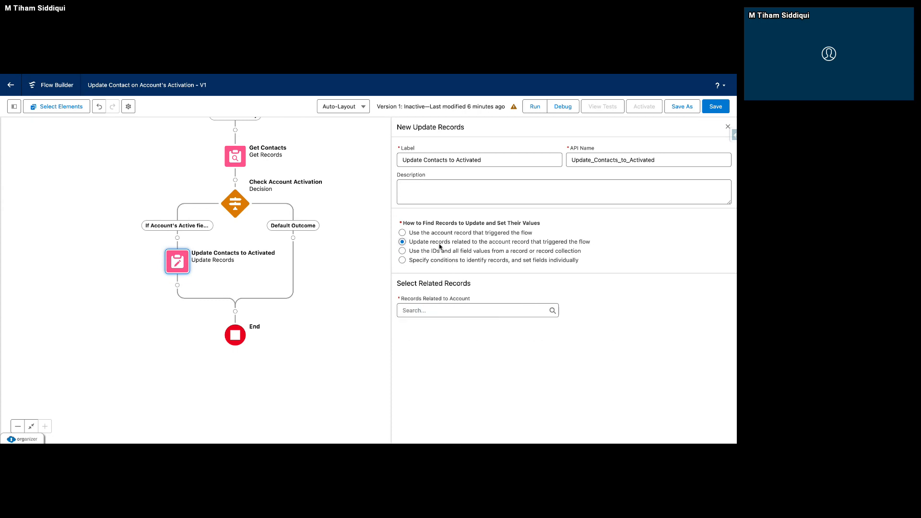
click(438, 316)
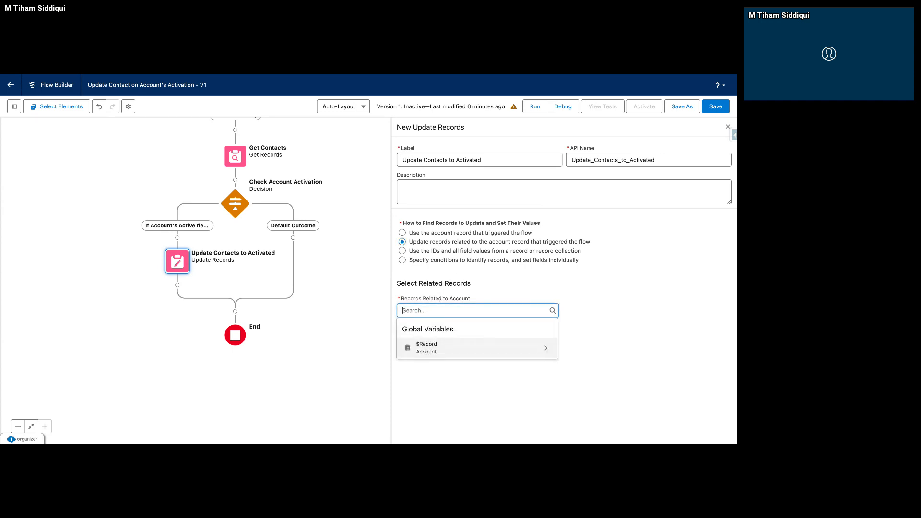
click(545, 346)
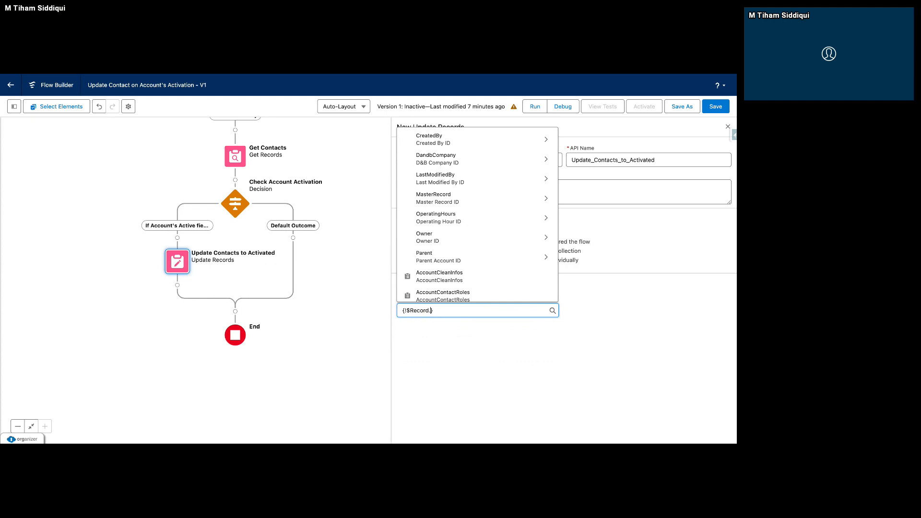
text(Pare)
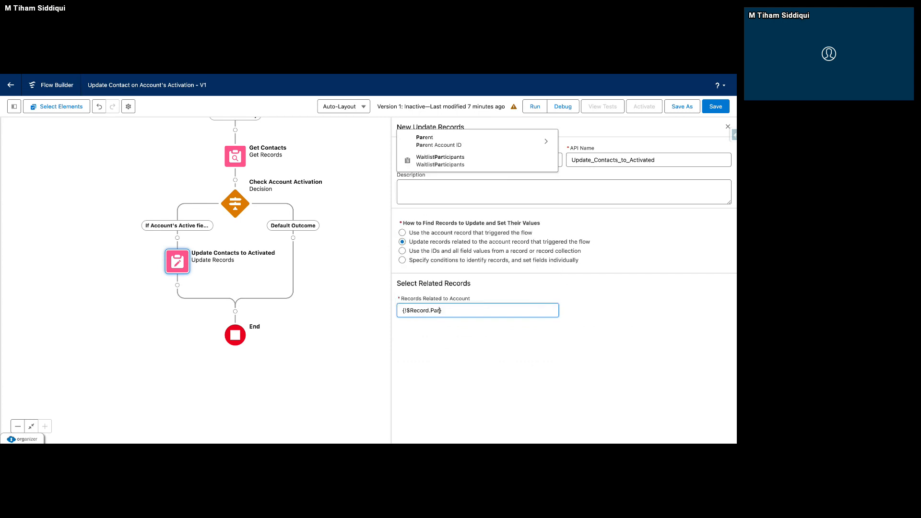
text(n)
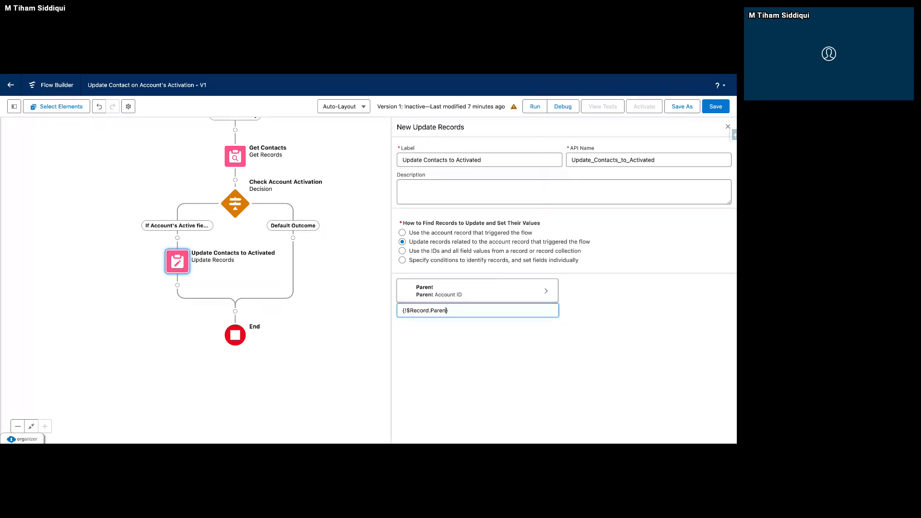
key(BackSpace)
key(BackSpace)
key(BackSpace)
key(BackSpace)
key(BackSpace)
key(BackSpace)
key(BackSpace)
key(BackSpace)
key(BackSpace)
key(BackSpace)
key(BackSpace)
key(BackSpace)
key(BackSpace)
key(BackSpace)
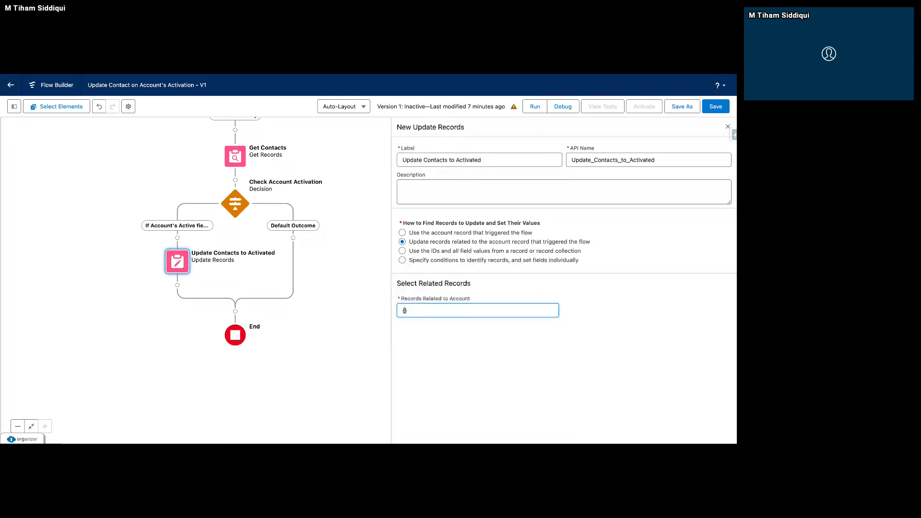
key(BackSpace)
click(509, 241)
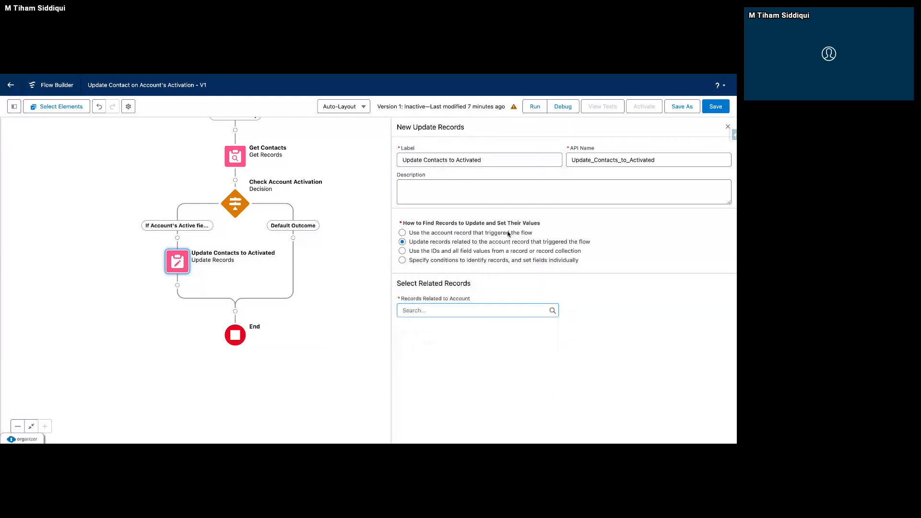
click(509, 233)
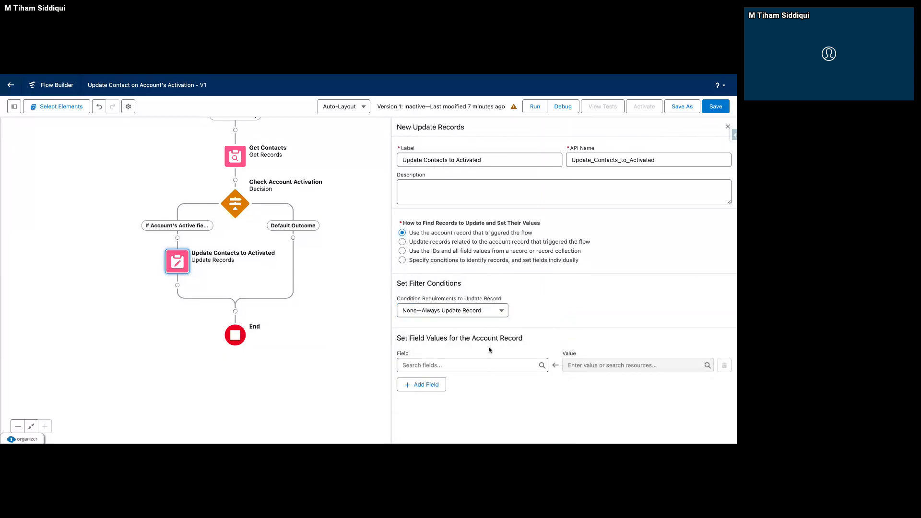
Choose Specify conditions to identify records, and set fields individually, with Contact as the object.
click(495, 261)
click(459, 312)
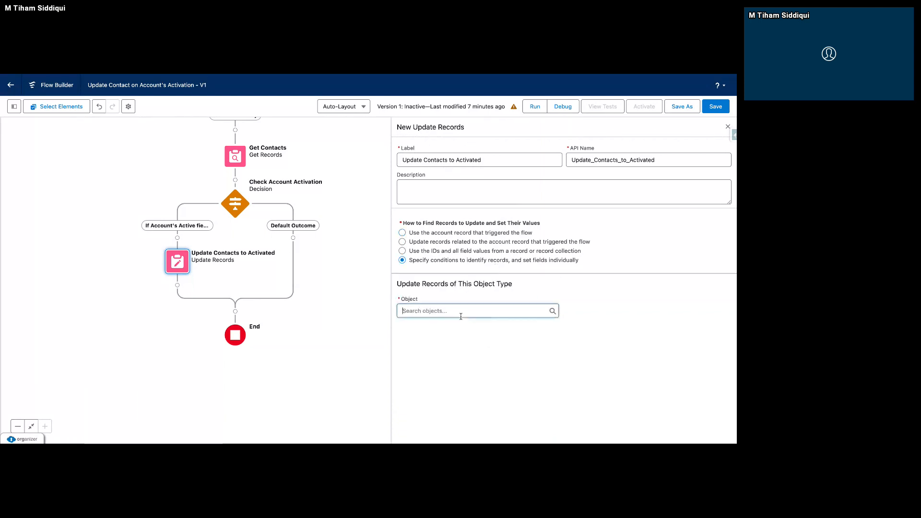
text(Contact)
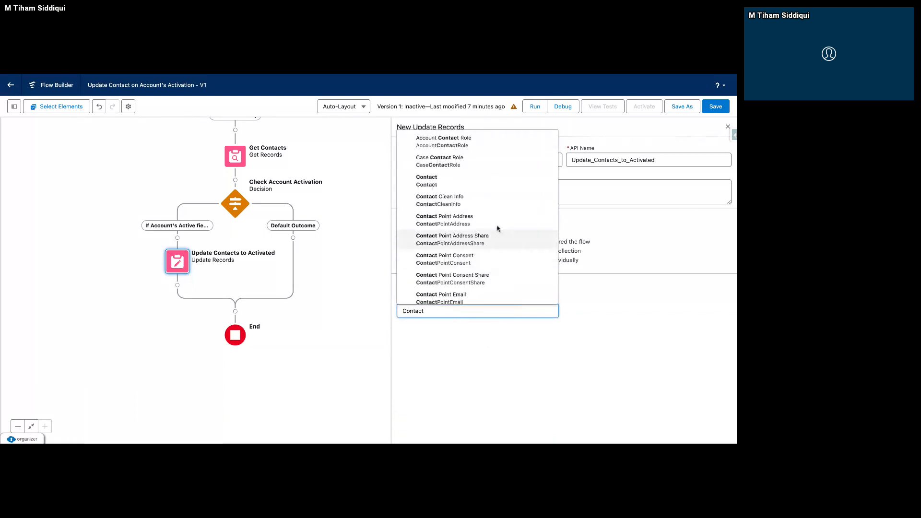
click(489, 186)
Filter the Contact records with the condition AccountId Equals $Record > Account ID.
scroll(458, 374, down, 2)
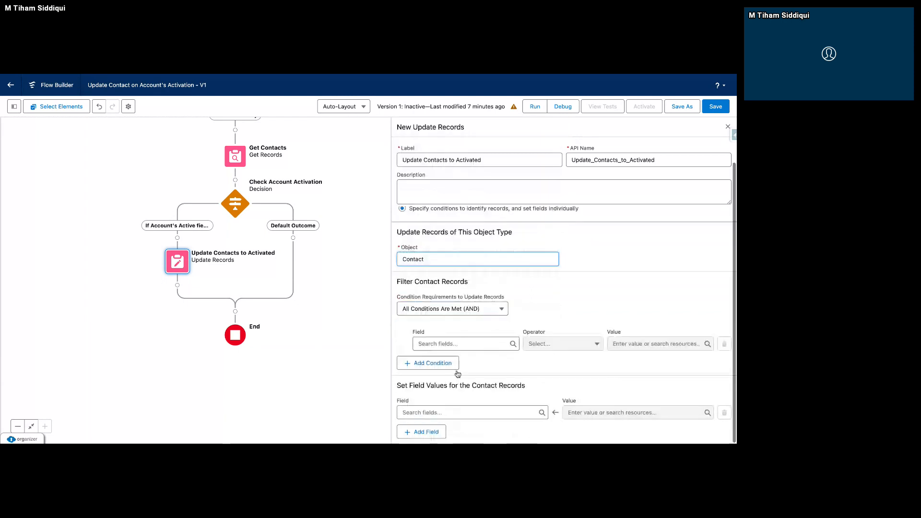
click(458, 343)
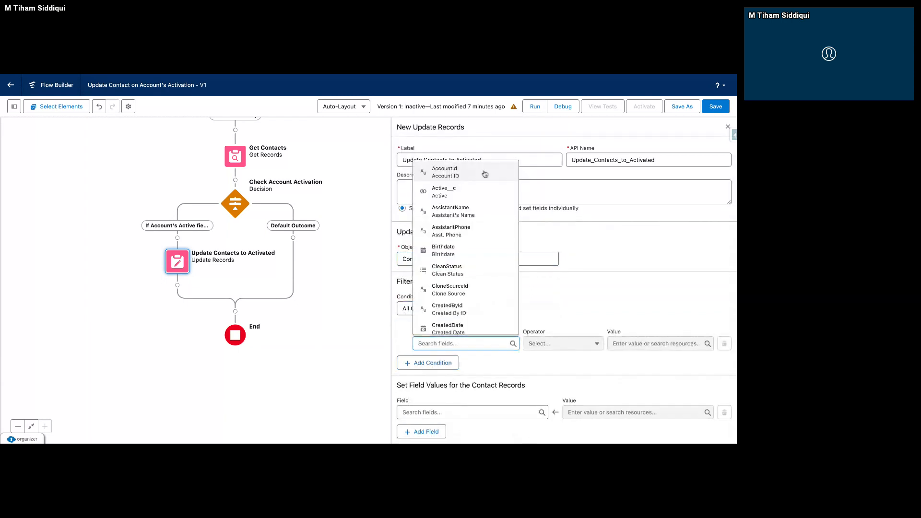
click(484, 174)
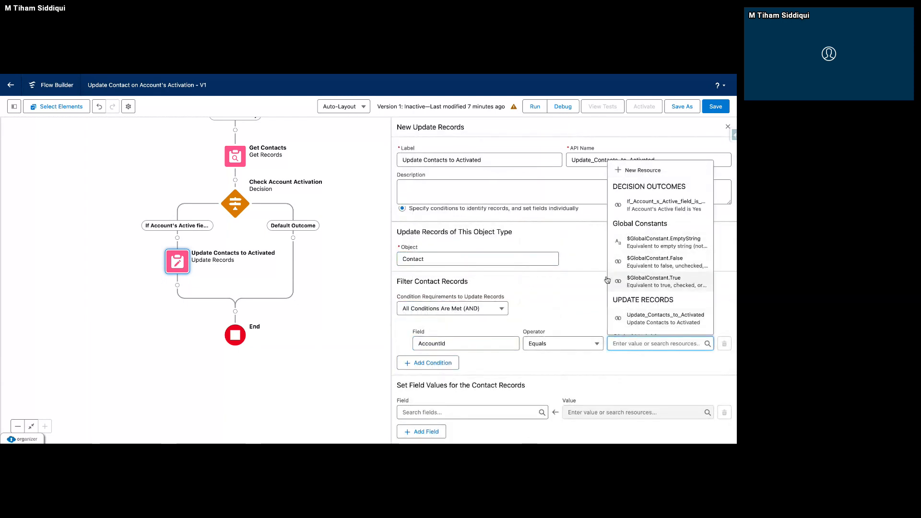
text(recor)
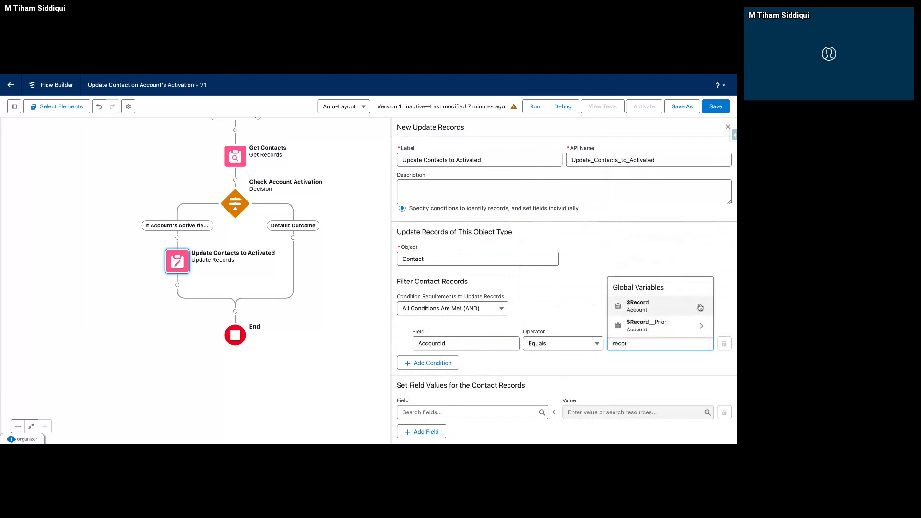
click(700, 307)
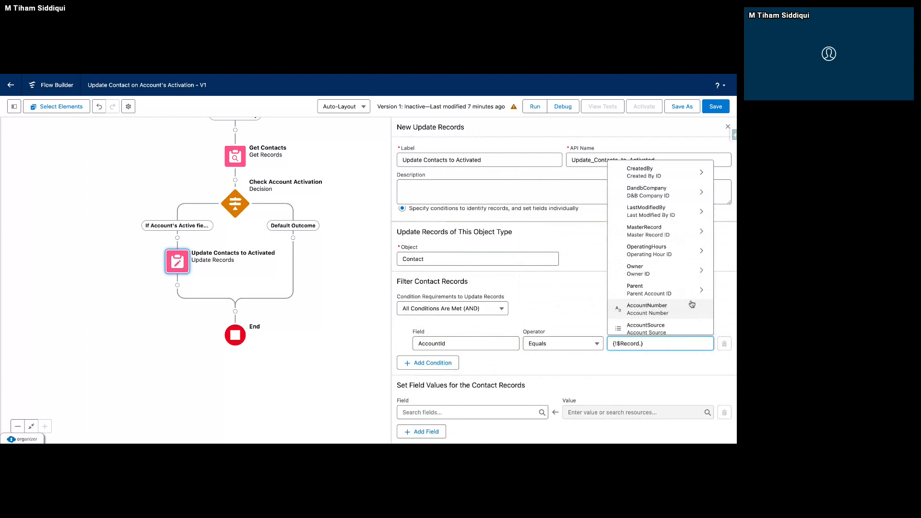
scroll(658, 285, down, 1)
scroll(657, 288, down, 3)
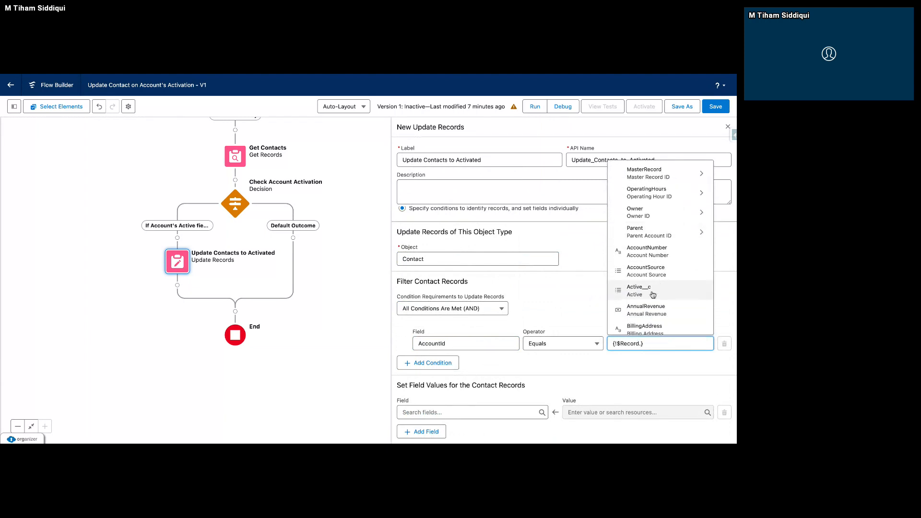
text(Id)
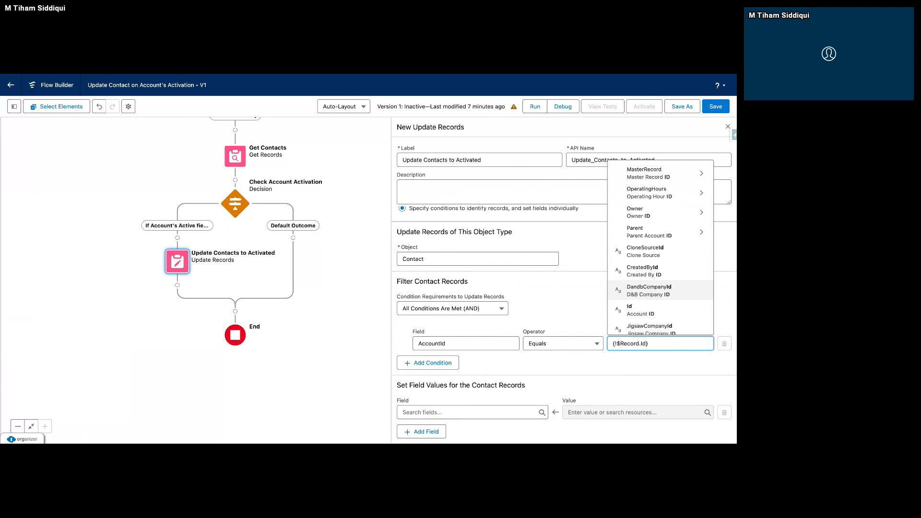
click(653, 309)
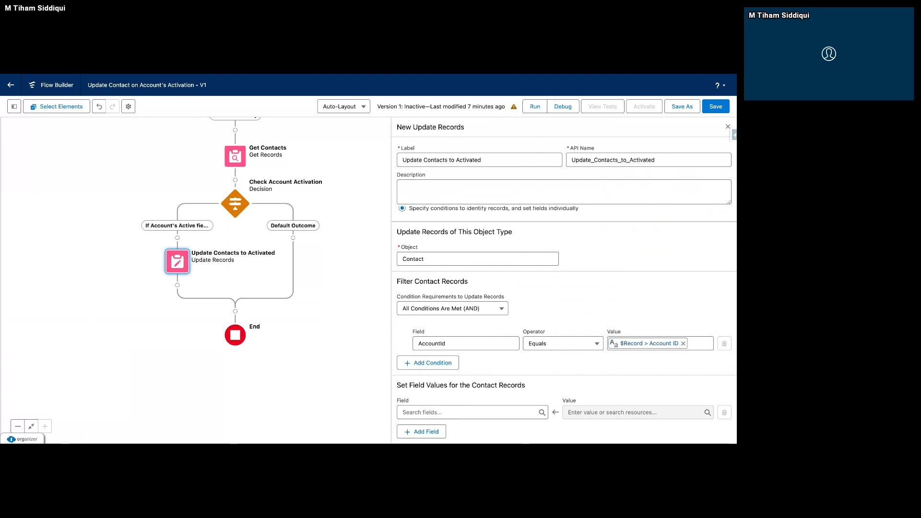
Set the Contact records' Active__c field to the global constant True.
click(496, 412)
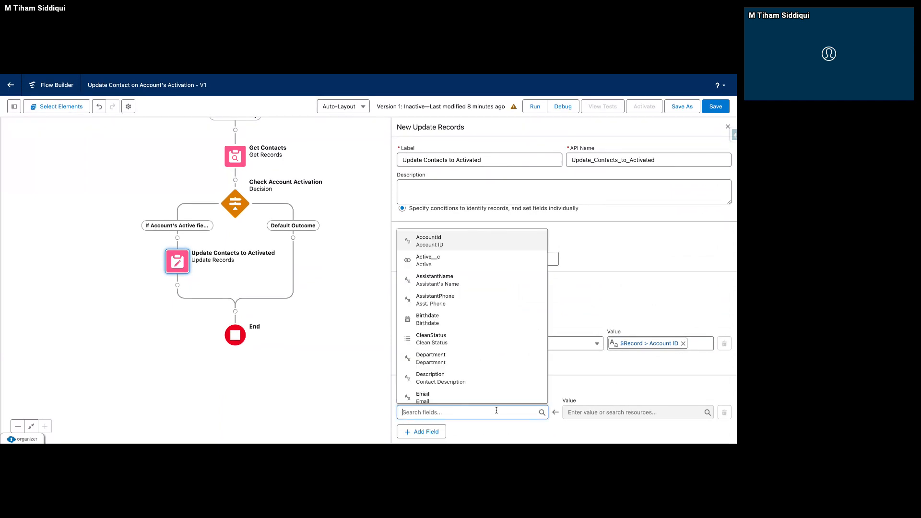
click(501, 262)
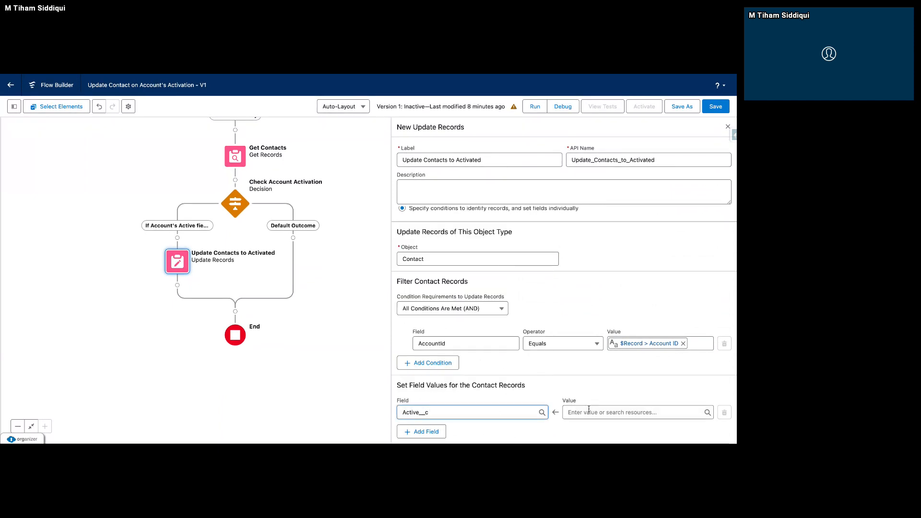
click(589, 408)
text(TRUE)
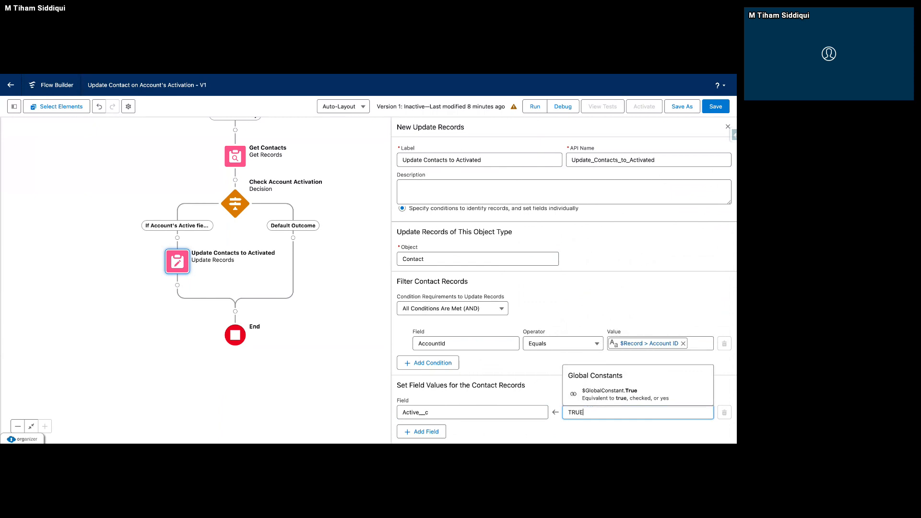
click(609, 393)
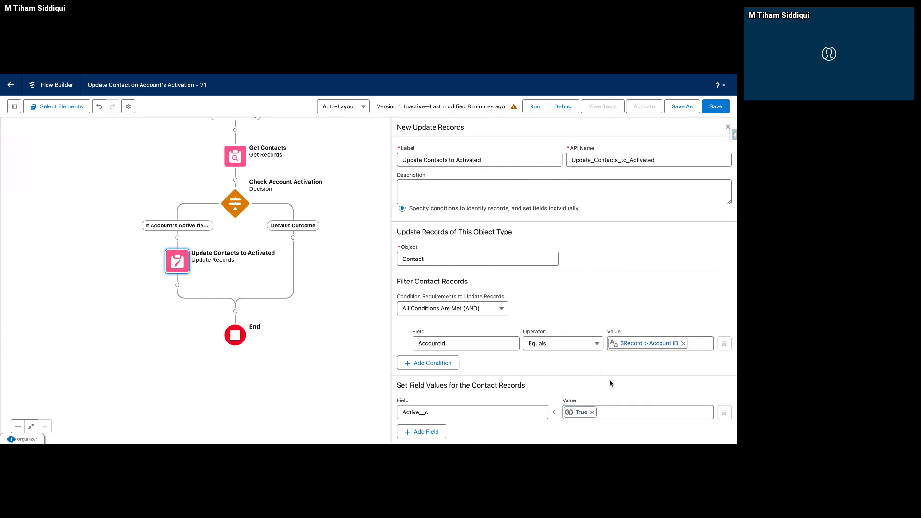
Delete the Get Contacts element from the flow.
click(239, 157)
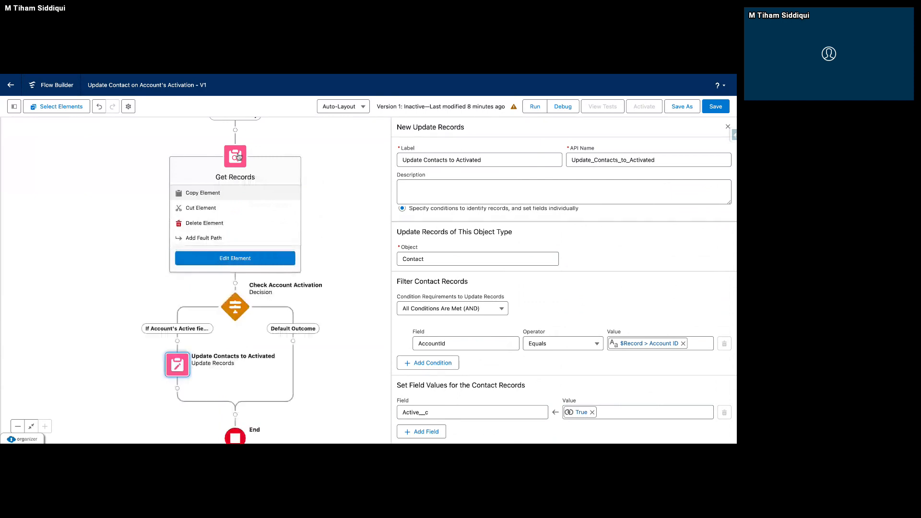
click(259, 228)
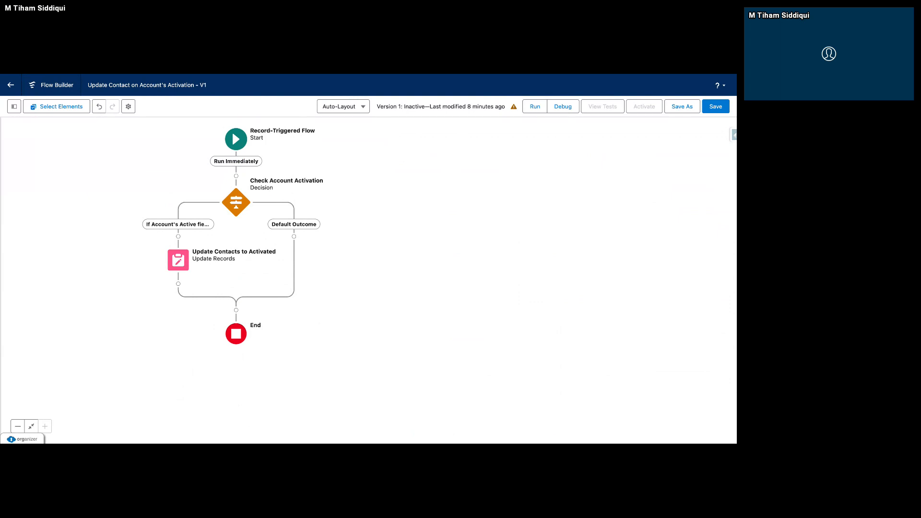
Review the settings of the Check Account Activation decision and the Update Contacts to Activated element.
click(242, 209)
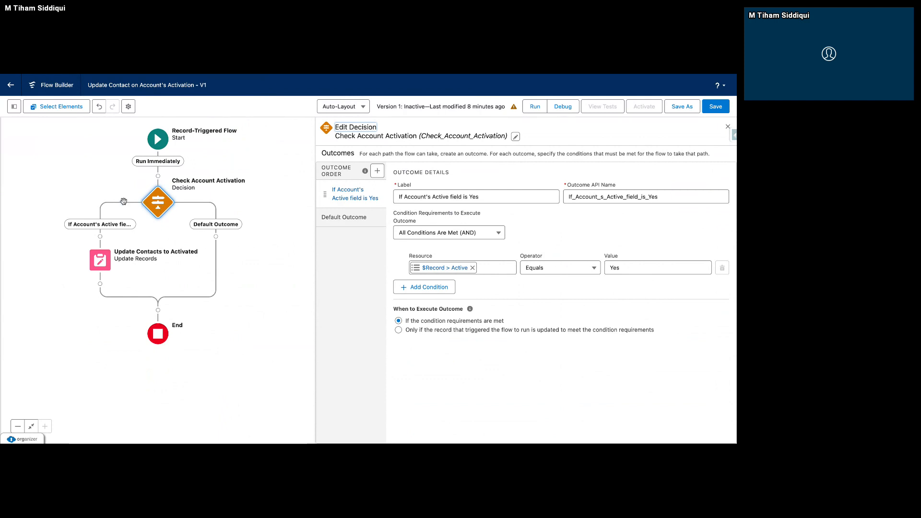
click(100, 262)
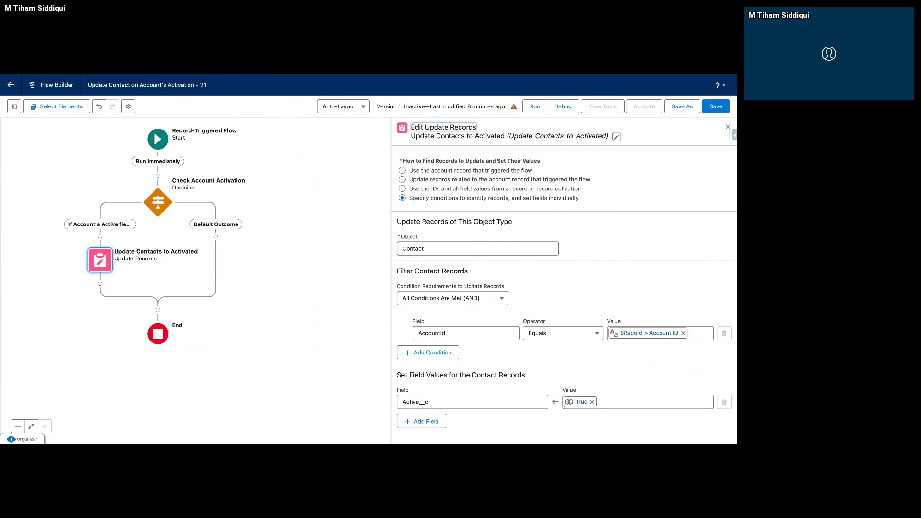
click(216, 236)
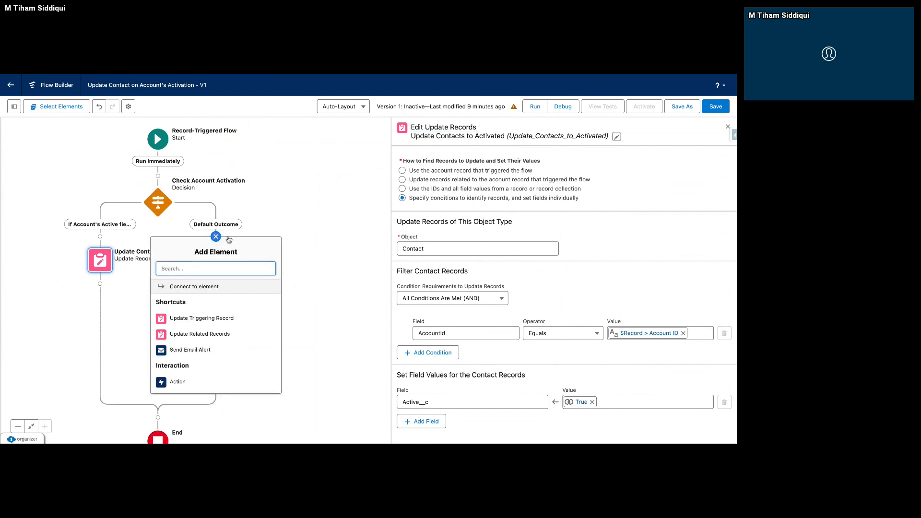
click(293, 237)
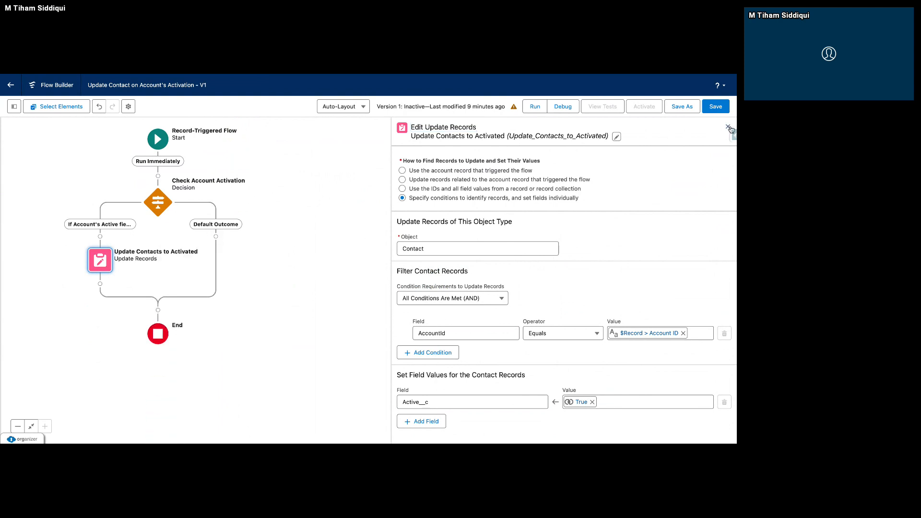
click(729, 127)
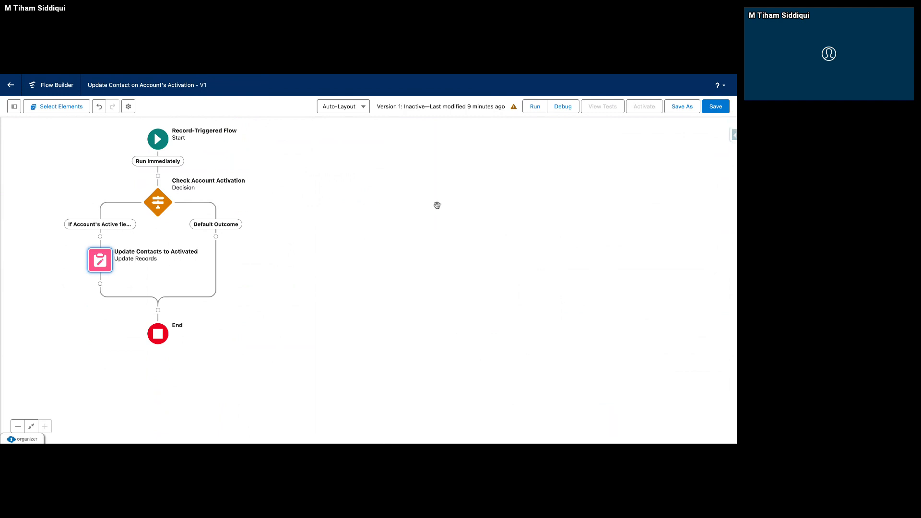
drag(437, 205, 599, 224)
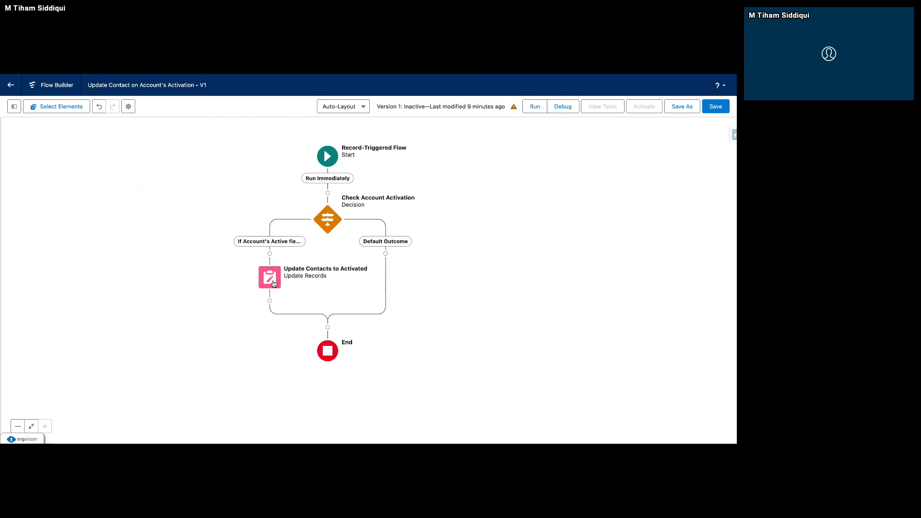
click(386, 255)
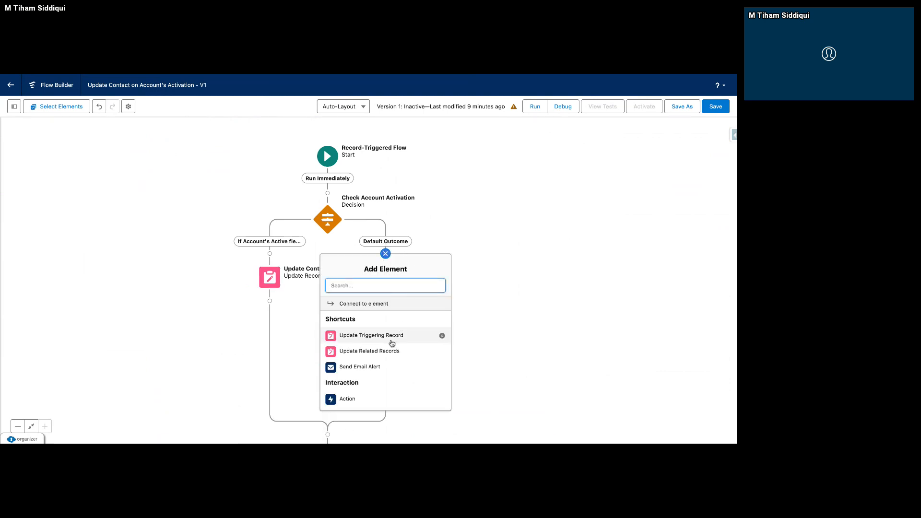
text(Updagt)
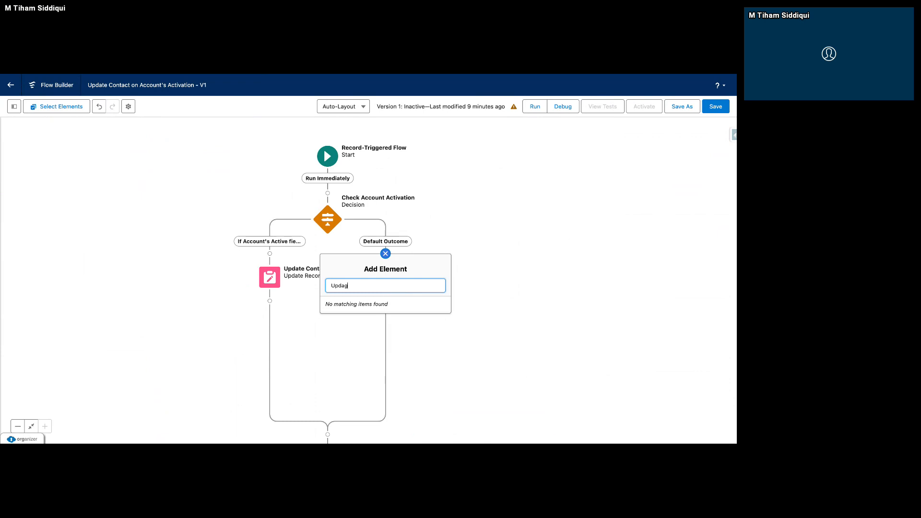
click(490, 270)
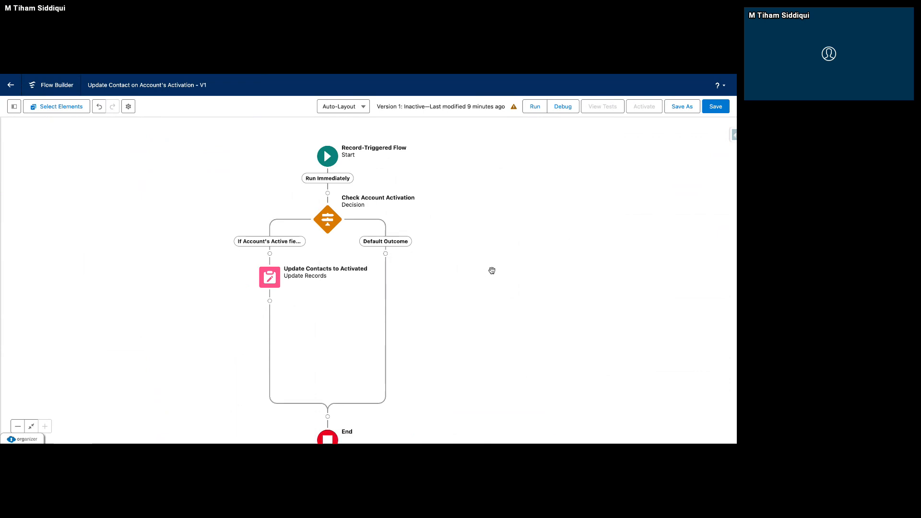
click(268, 282)
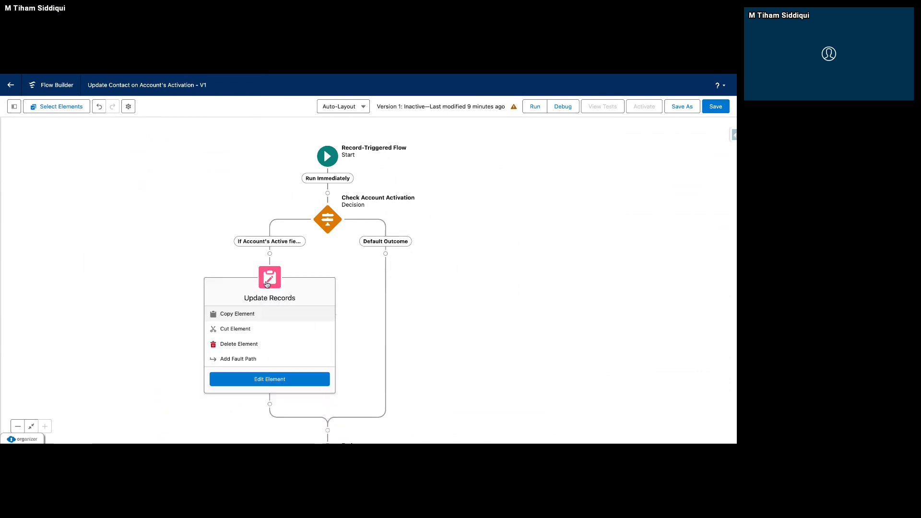
click(233, 319)
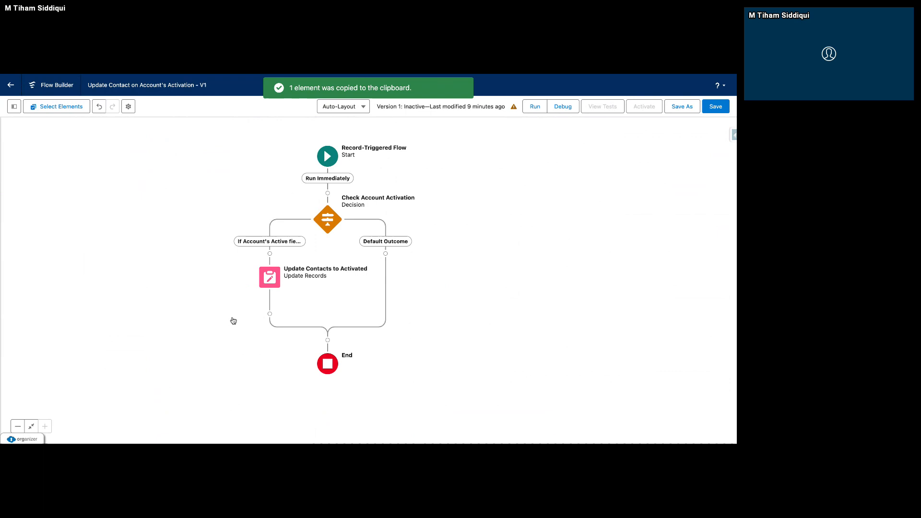
click(386, 253)
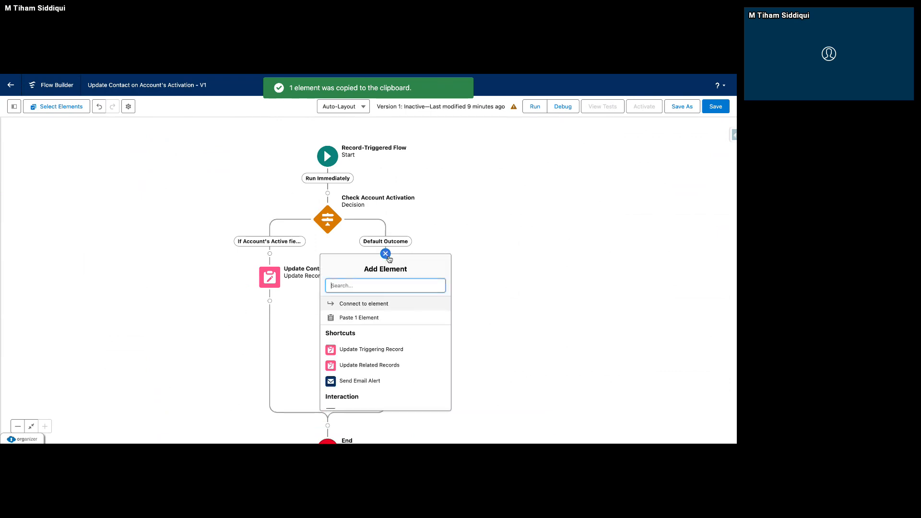
click(377, 304)
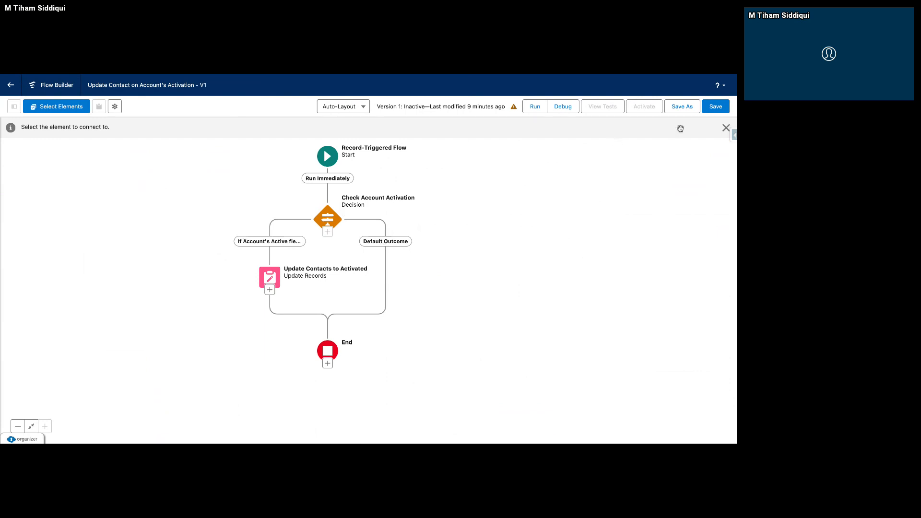
click(726, 127)
Copy the Update Contacts to Activated element and paste it into the Default Outcome path.
click(276, 279)
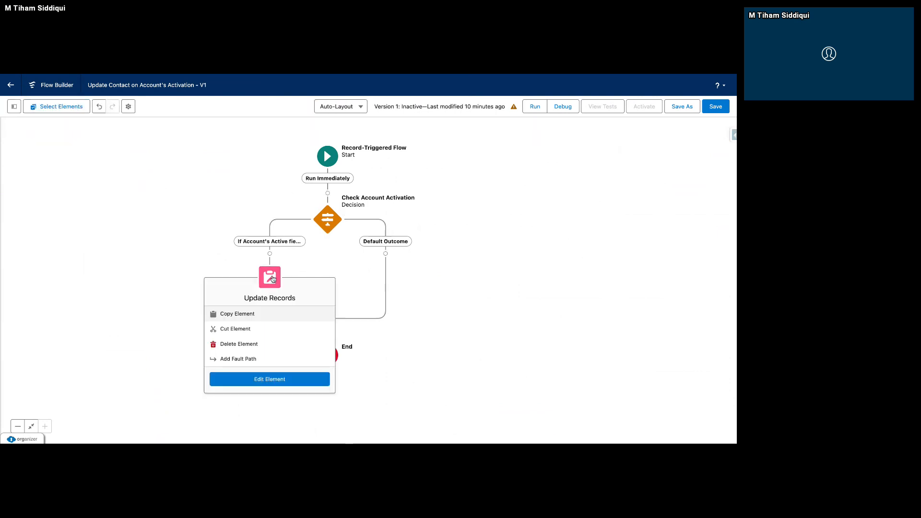
click(233, 320)
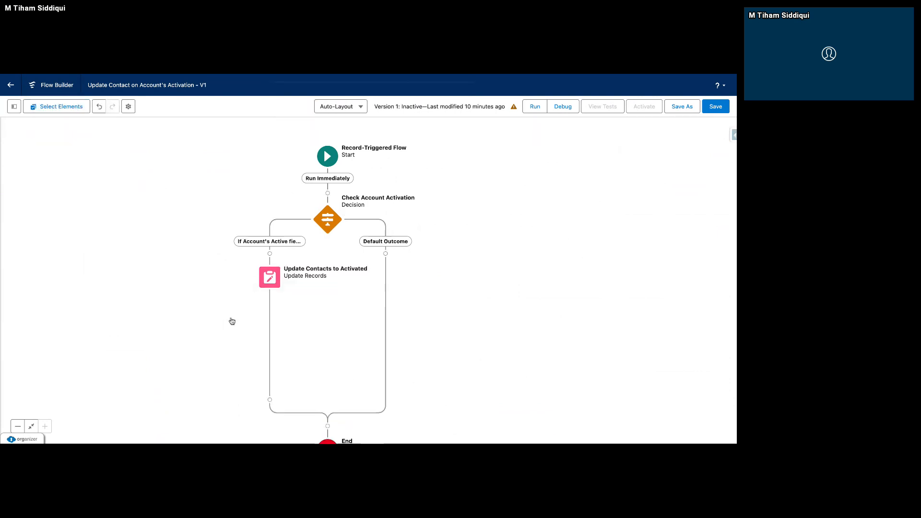
click(385, 253)
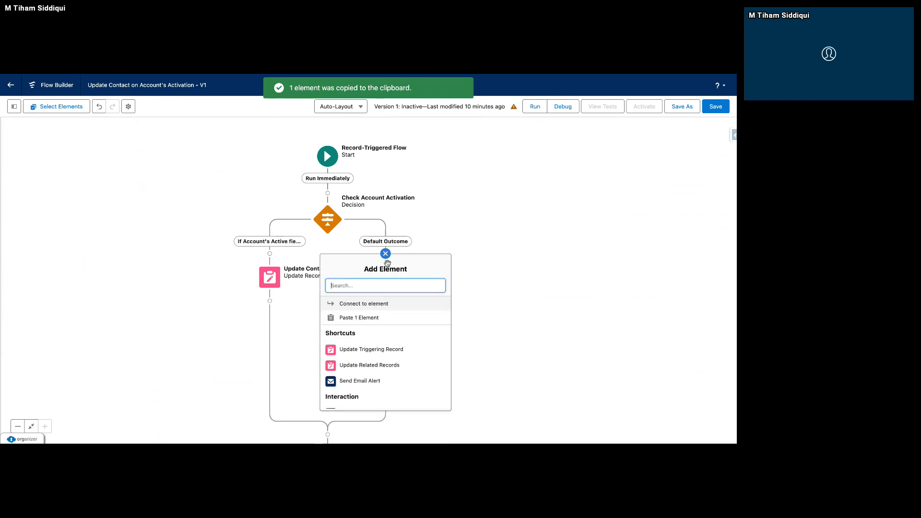
click(369, 321)
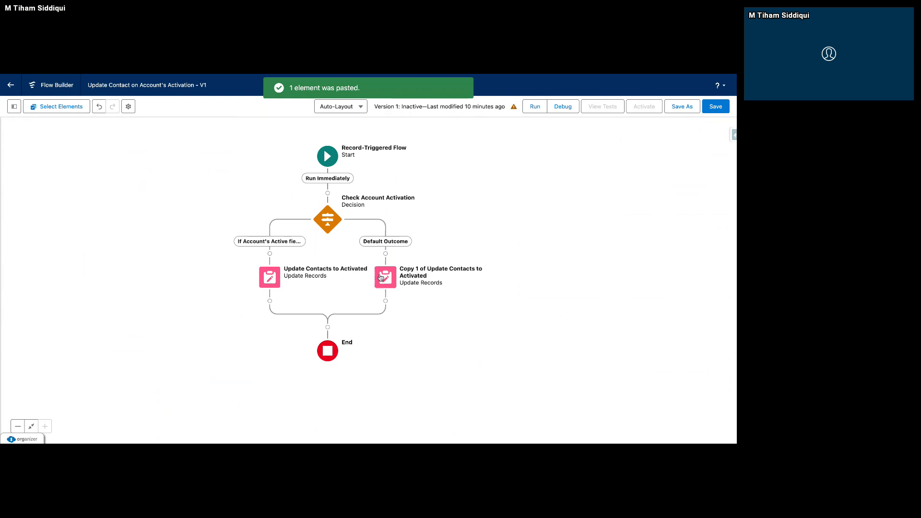
Remove the "Copy 1 of" prefix from the pasted Update Records element's label and API name.
double_click(385, 278)
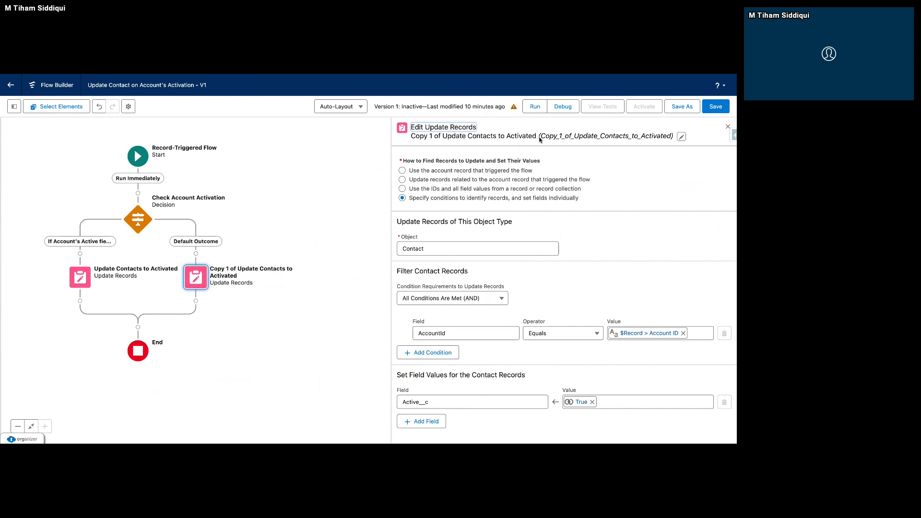
click(682, 137)
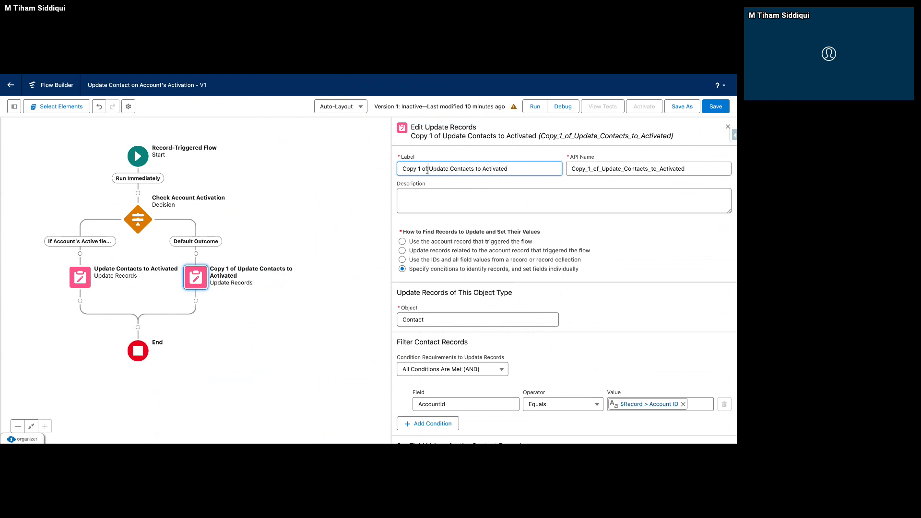
drag(430, 168, 401, 169)
key(BackSpace)
drag(602, 168, 538, 168)
key(BackSpace)
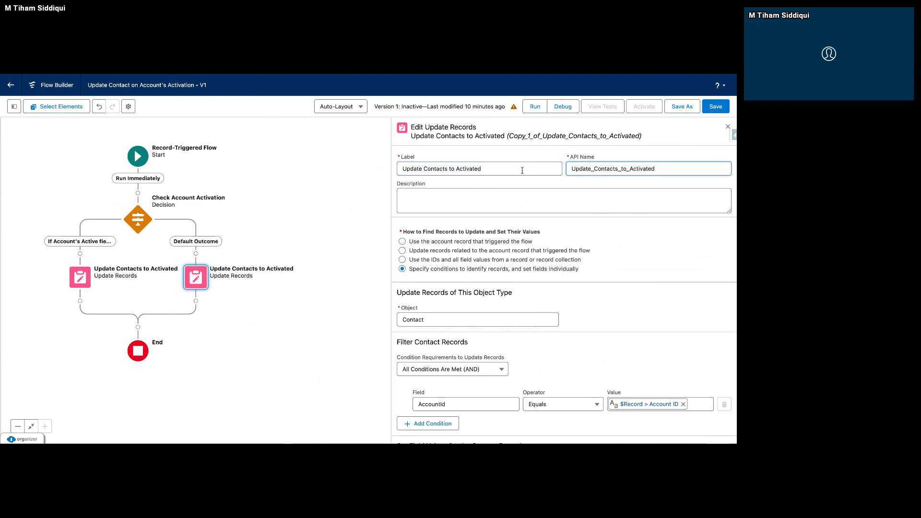
Label the Default Outcome element Update Contacts to not Activated, with the API name Update_Contacts_to_not_Activated.
click(522, 171)
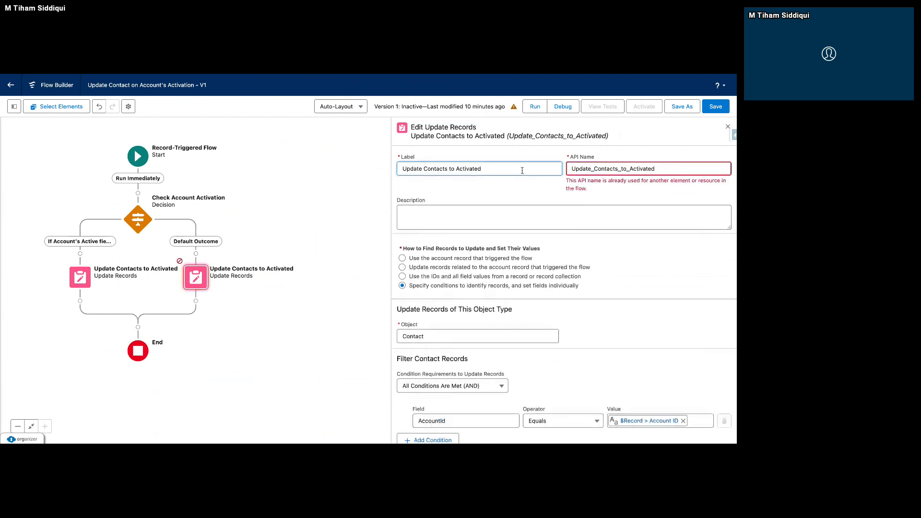
key(BackSpace)
key(BackSpace)
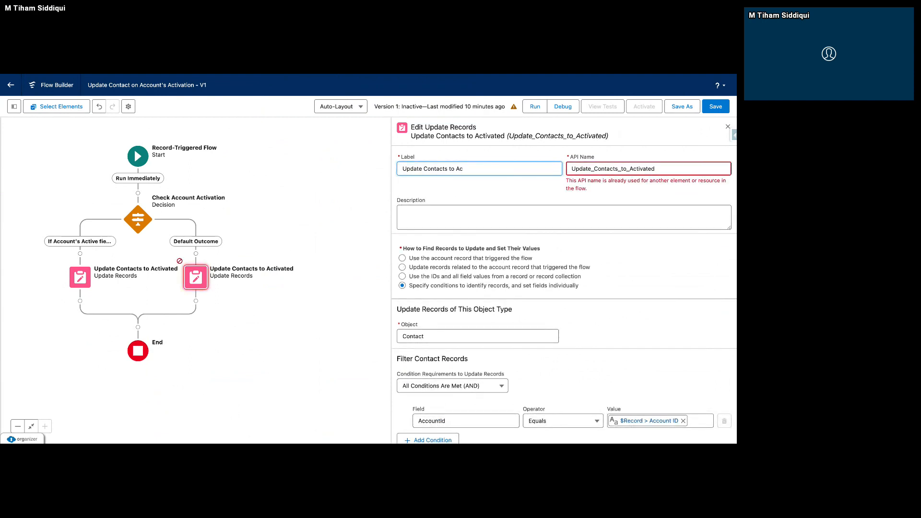
key(BackSpace)
key(BackSpace)
text(not Activated)
drag(659, 168, 544, 169)
key(BackSpace)
click(517, 171)
click(516, 196)
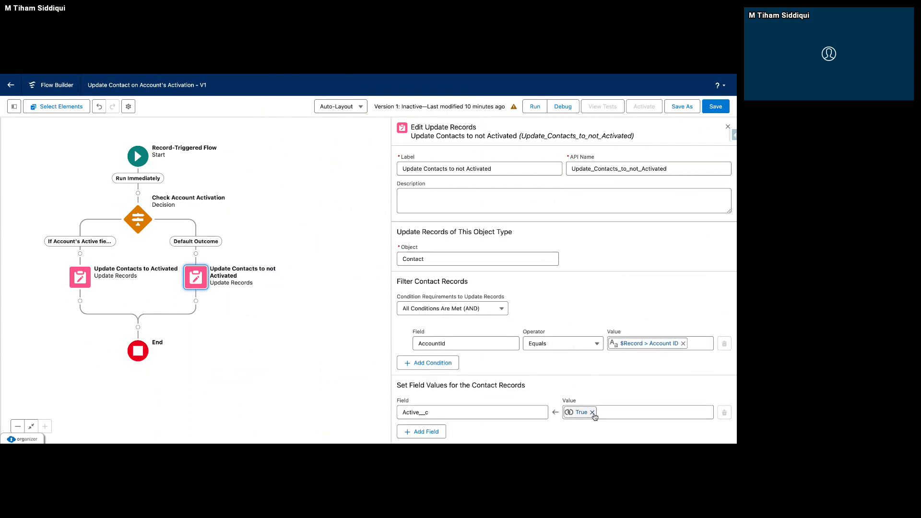
Set the Contact records' Active__c field to the global constant False in this element and save the flow.
click(592, 412)
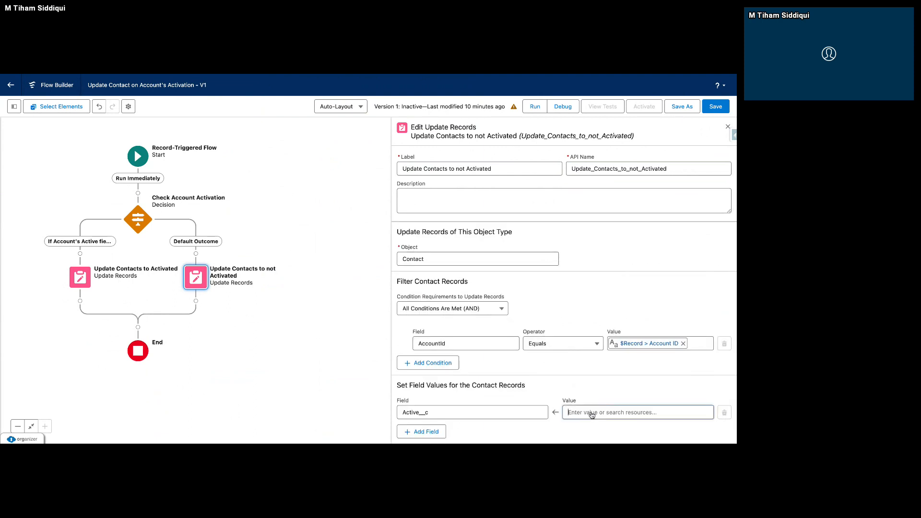
text(False)
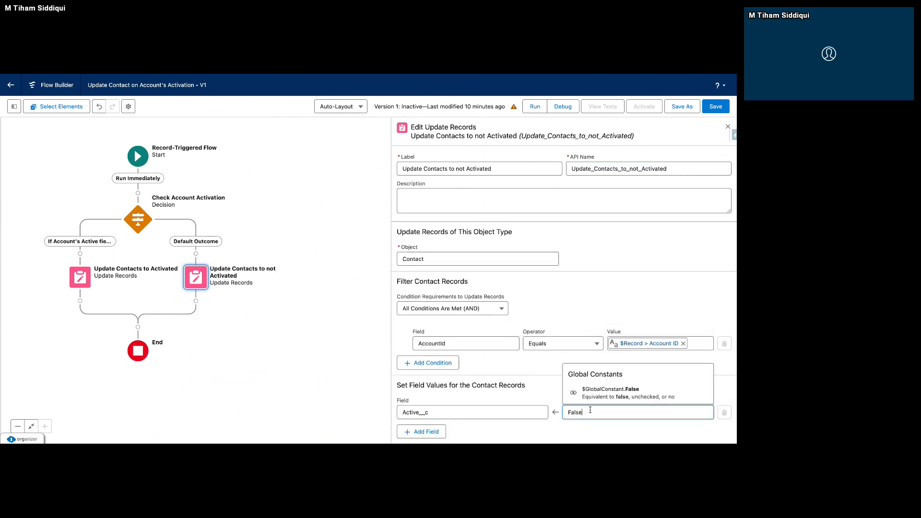
click(578, 389)
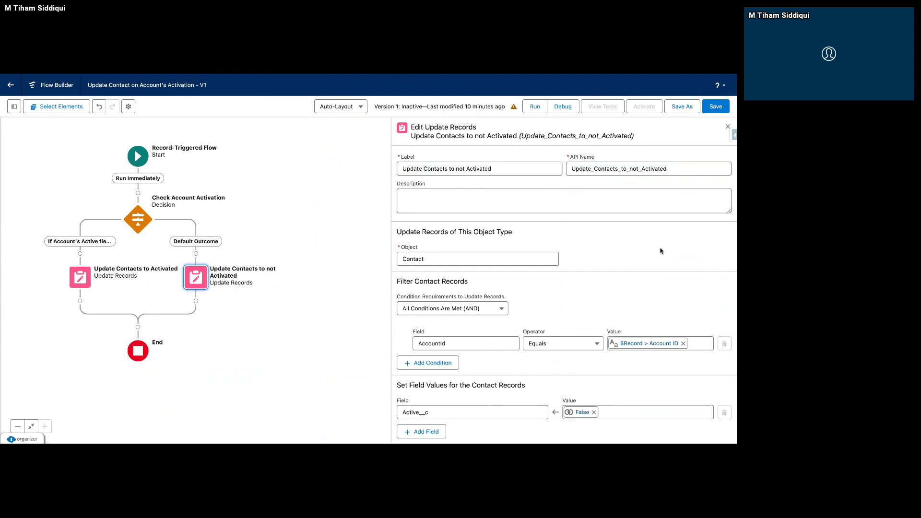
click(728, 128)
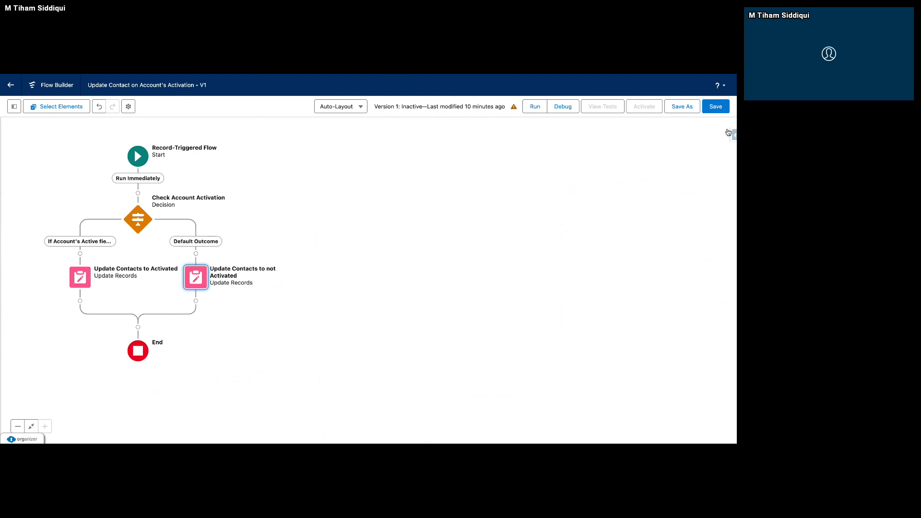
click(720, 110)
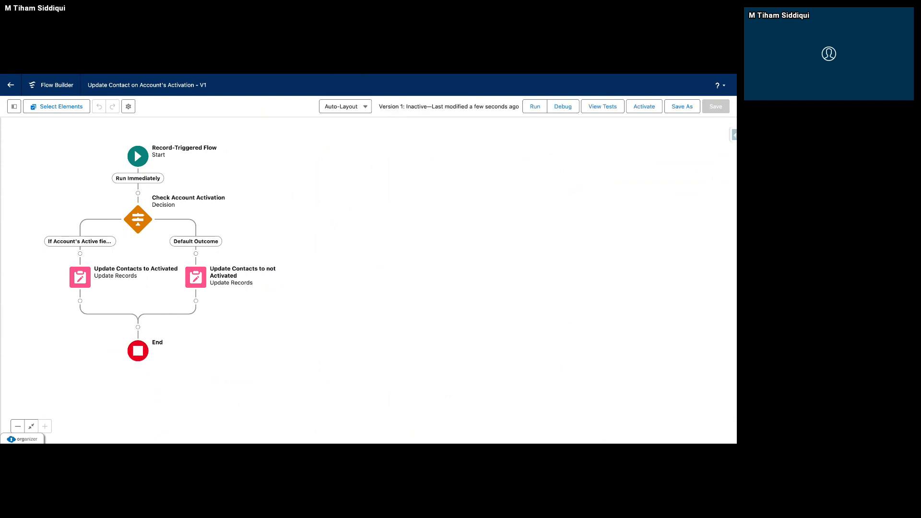
Set up a debug run of the flow on the Run Immediately path with Trailblazer Community 2 as the triggering account.
drag(393, 242, 599, 243)
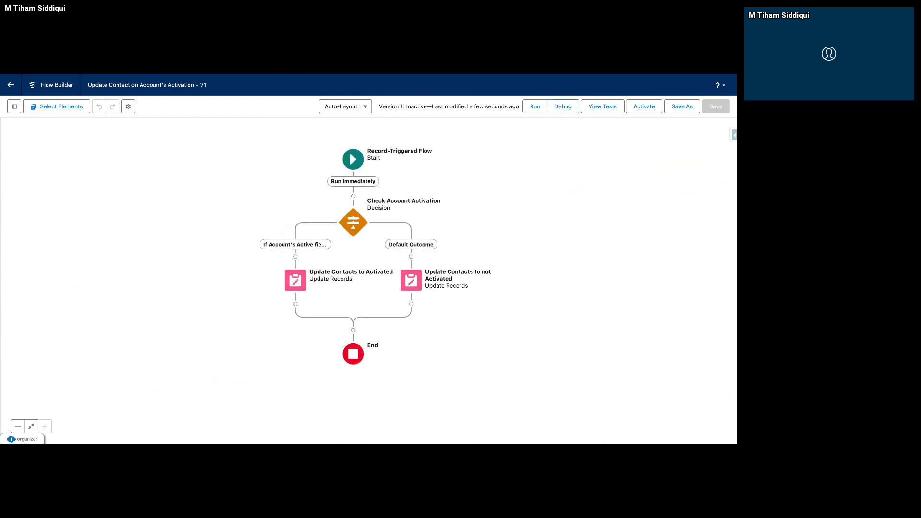
click(563, 106)
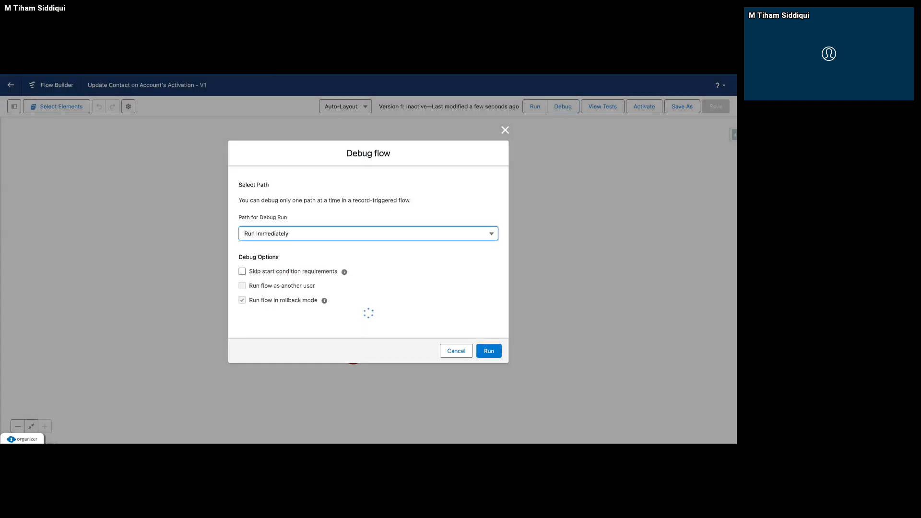
click(259, 205)
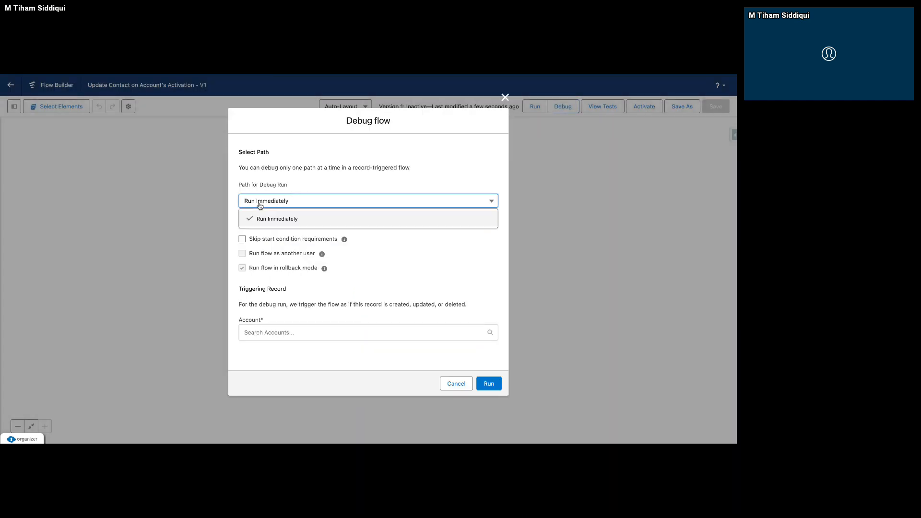
click(274, 205)
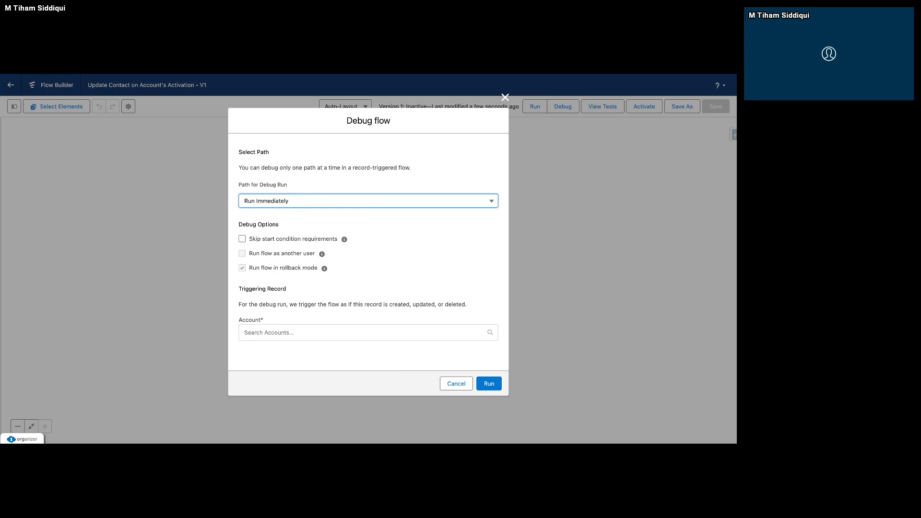
click(285, 332)
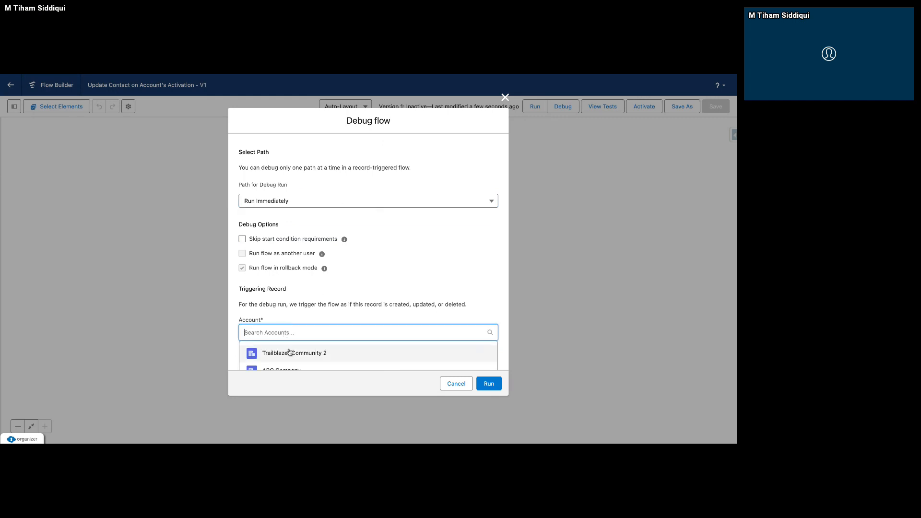
click(290, 352)
scroll(290, 353, down, 1)
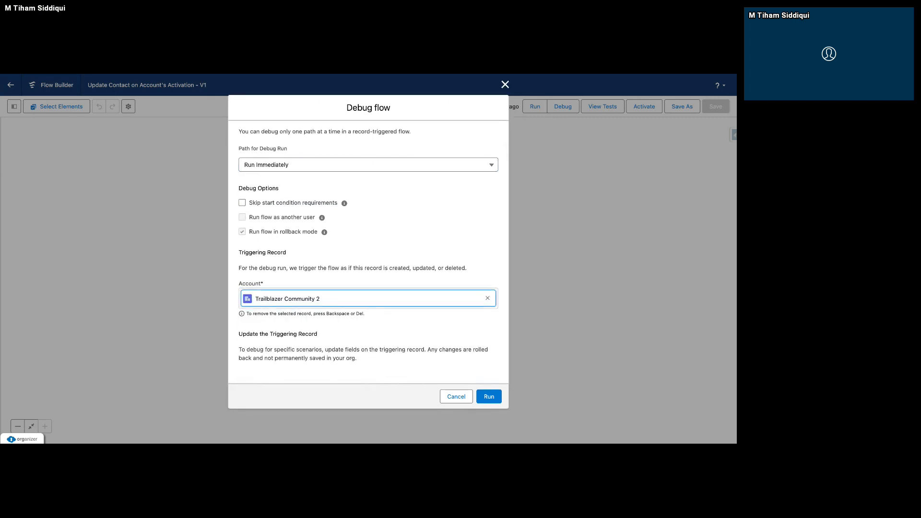
scroll(368, 253, down, 5)
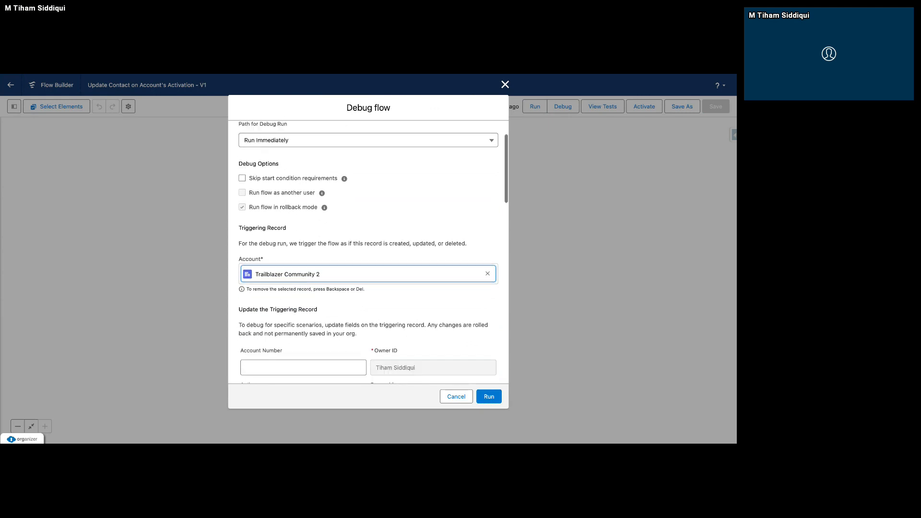
Look through the triggering account's fields that can be updated for the debug run, from Account Number to Number of Locations.
scroll(368, 252, down, 1)
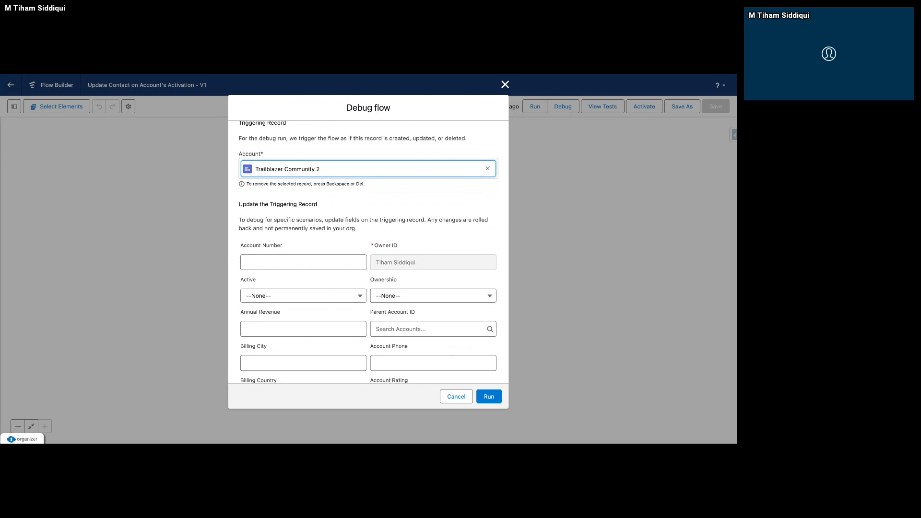
scroll(350, 203, down, 5)
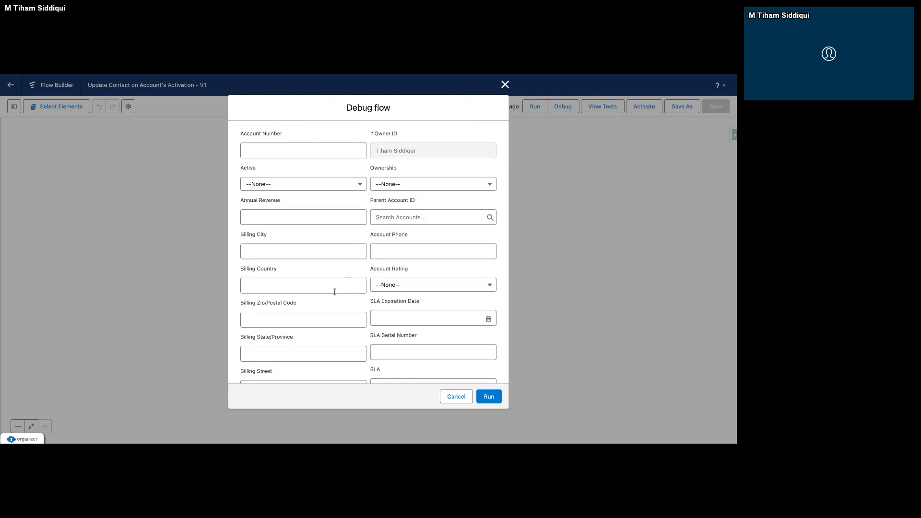
scroll(334, 292, down, 10)
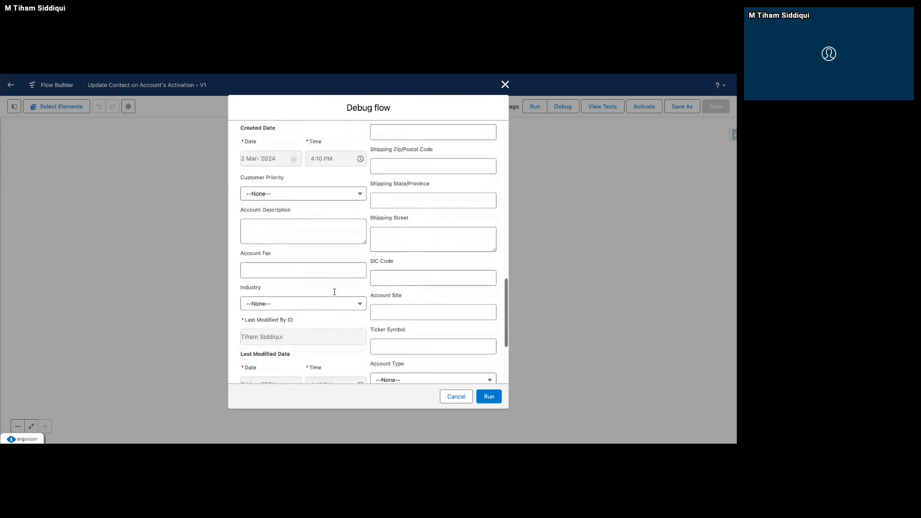
scroll(335, 292, down, 6)
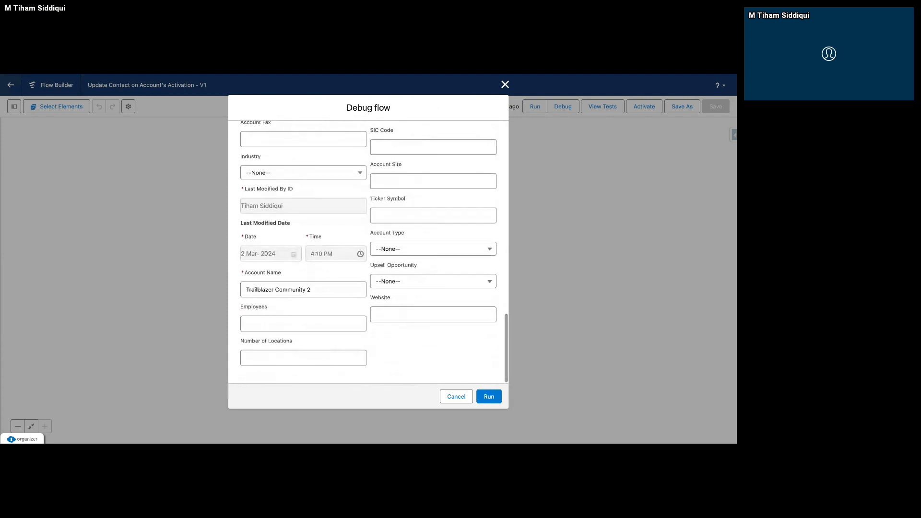
scroll(368, 251, up, 2)
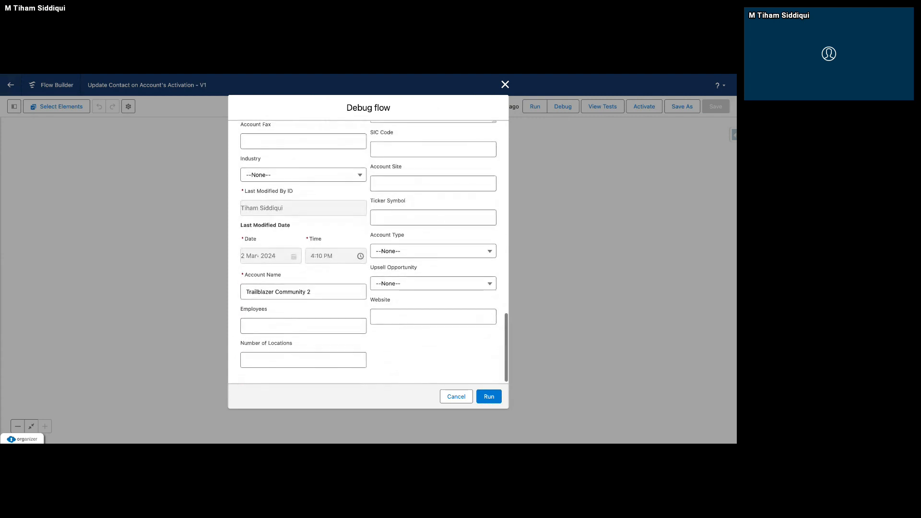
scroll(368, 252, up, 3)
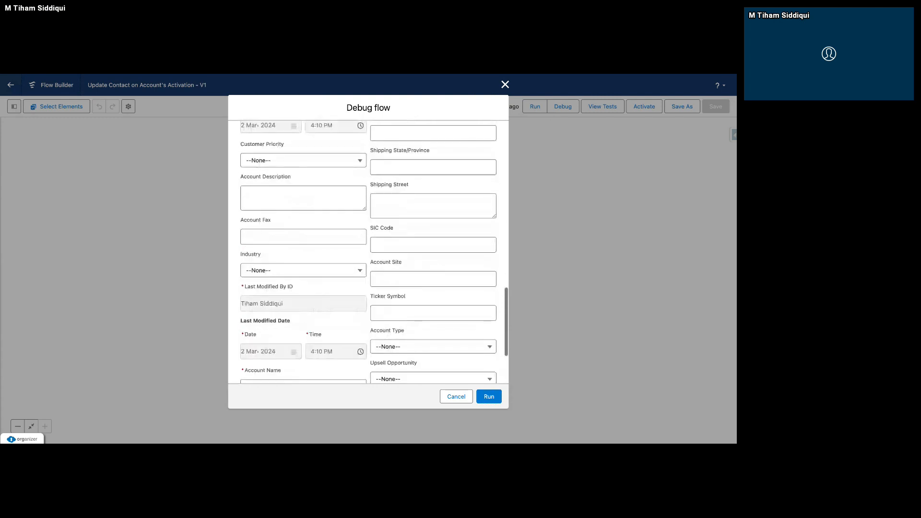
scroll(368, 252, up, 2)
scroll(368, 252, up, 4)
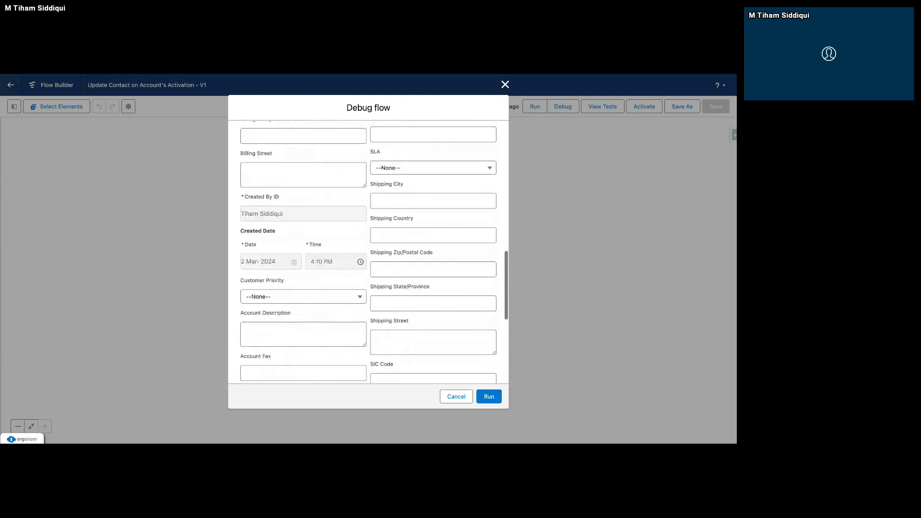
scroll(368, 252, up, 3)
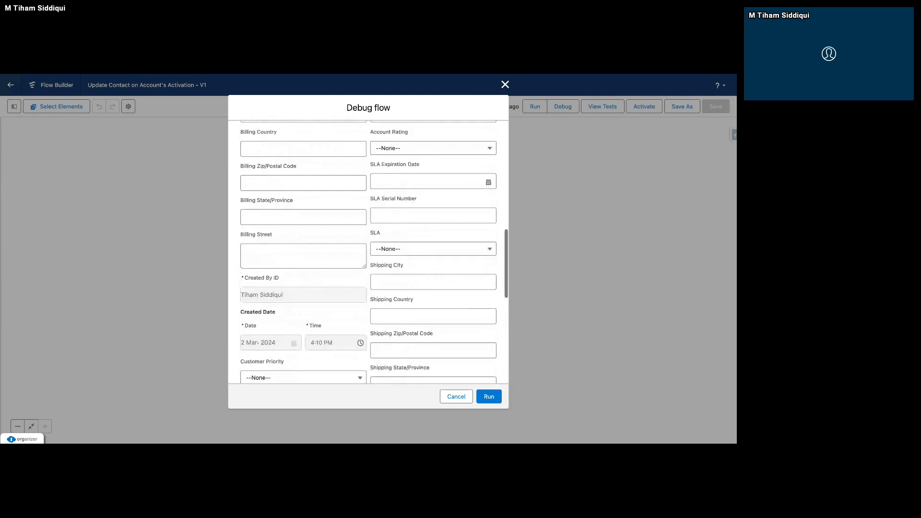
scroll(368, 252, up, 2)
scroll(368, 252, up, 3)
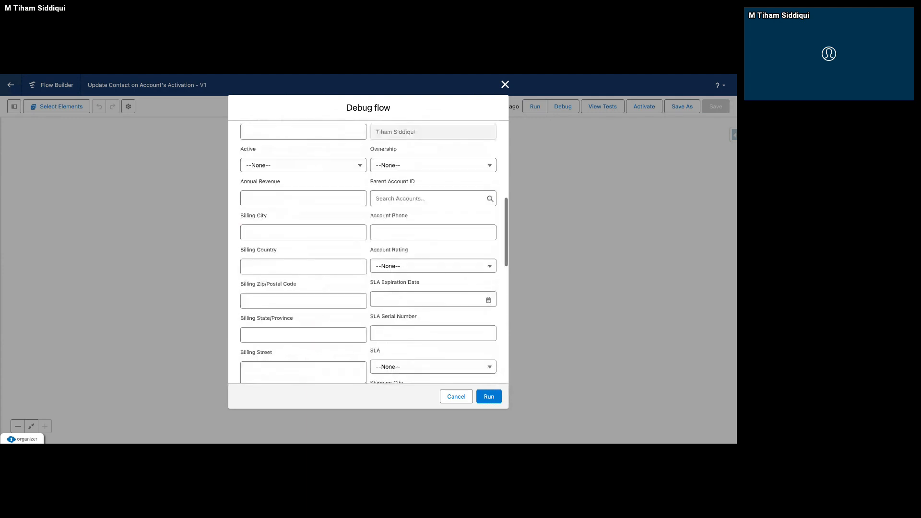
scroll(341, 200, up, 1)
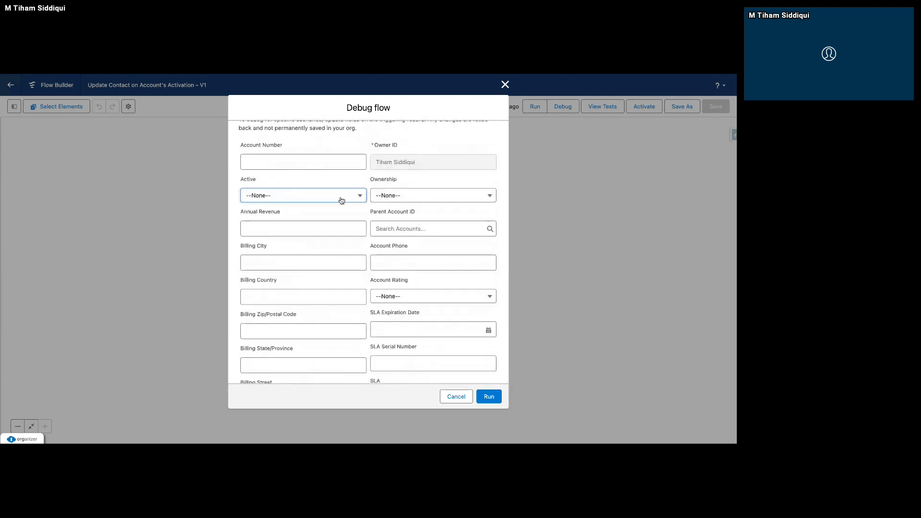
Set the triggering account's Active field to Yes and run the flow debug.
click(341, 201)
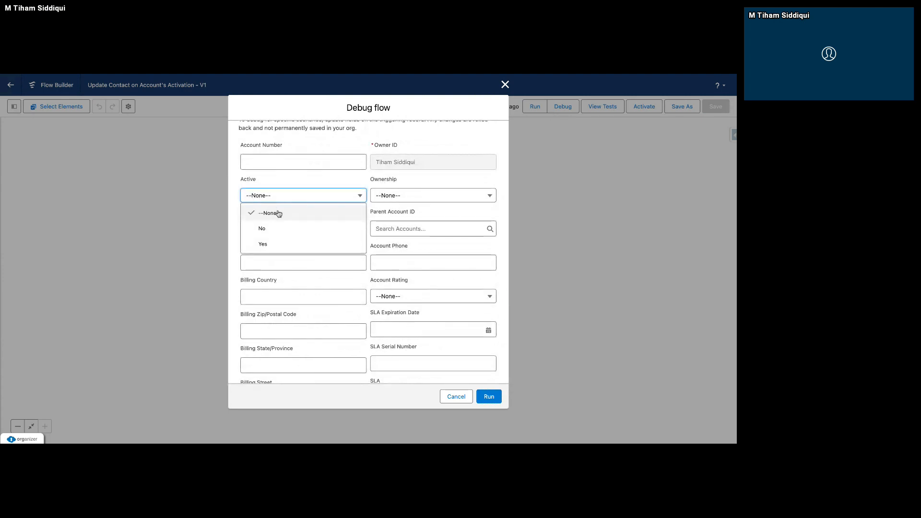
click(269, 246)
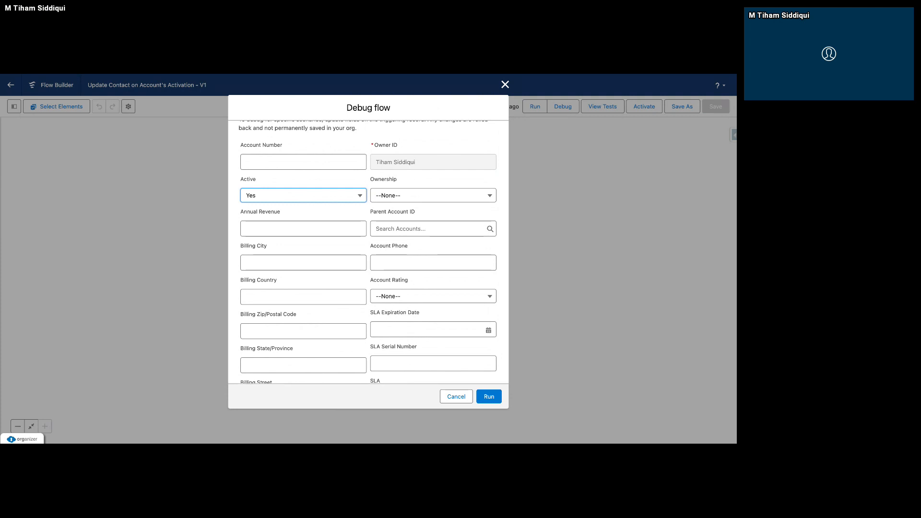
click(498, 398)
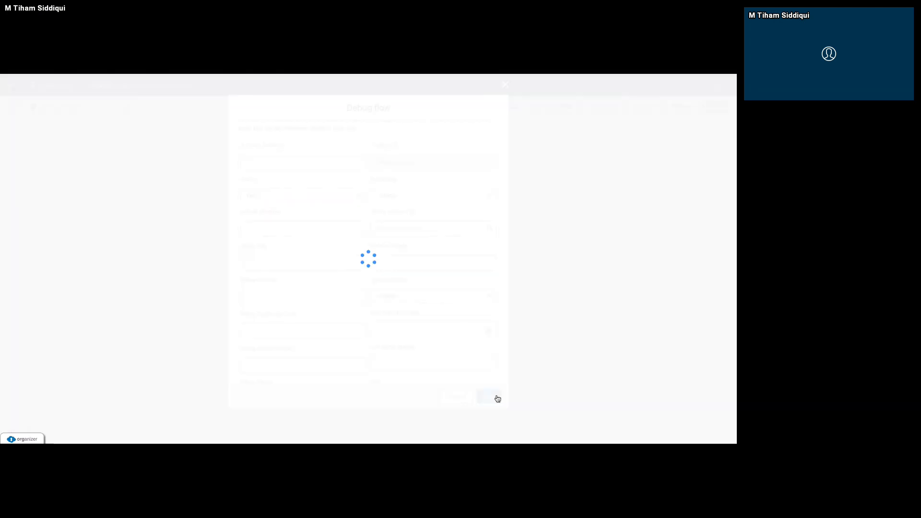
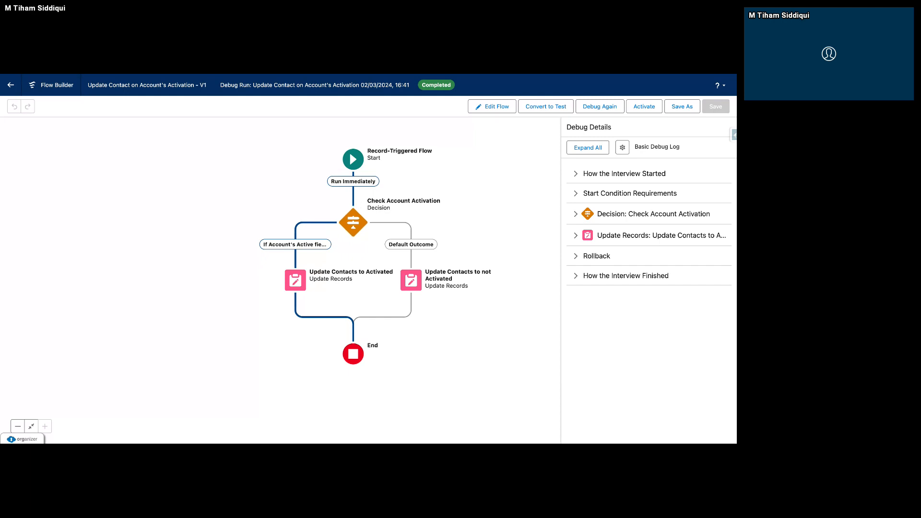
Switch to the Salesforce Inspector export page and rerun the Contact query to check the contacts' Active__c values after the debug run.
key(ctrl+Tab)
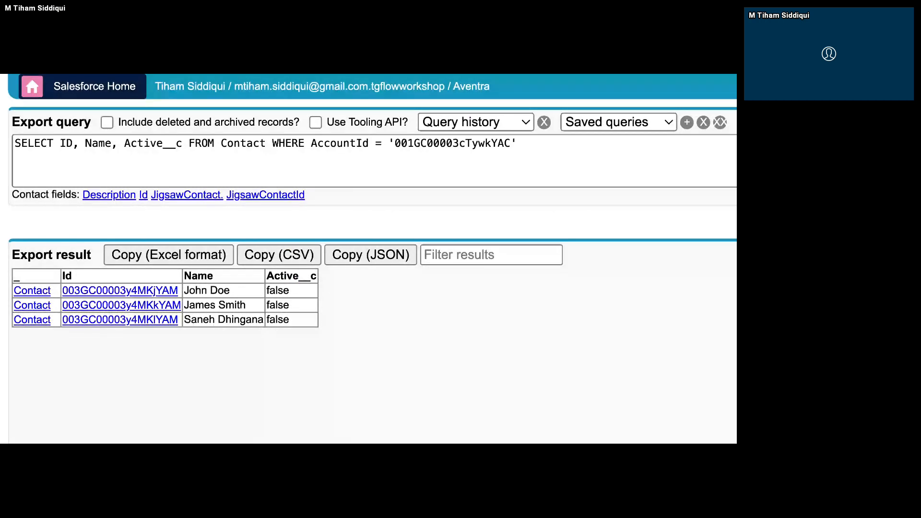
scroll(249, 220, down, 5)
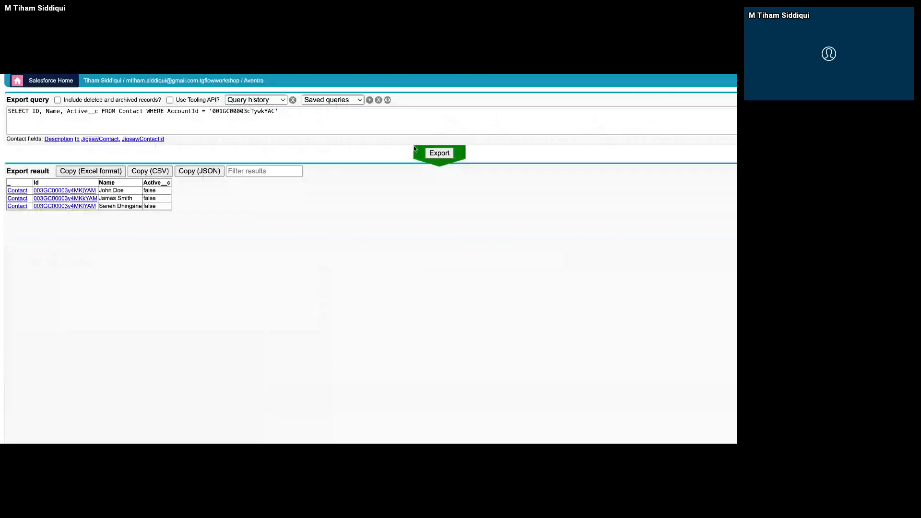
click(433, 154)
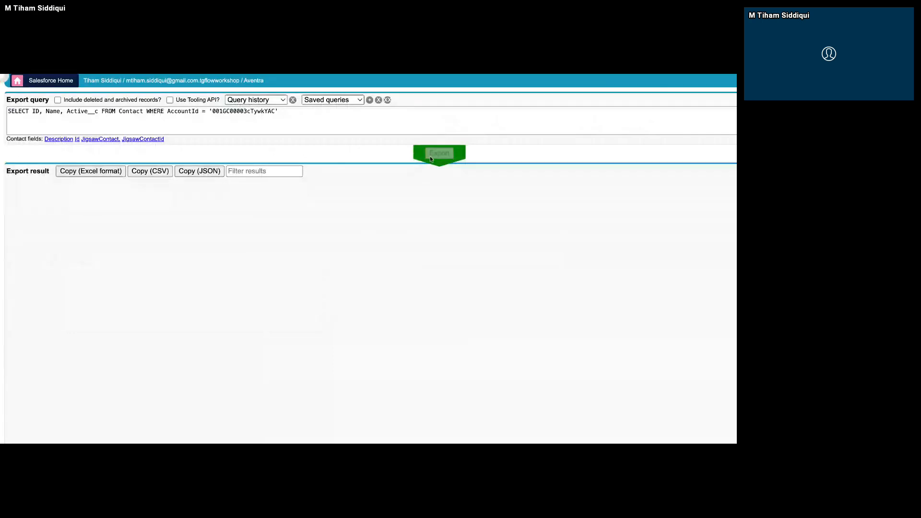
click(429, 156)
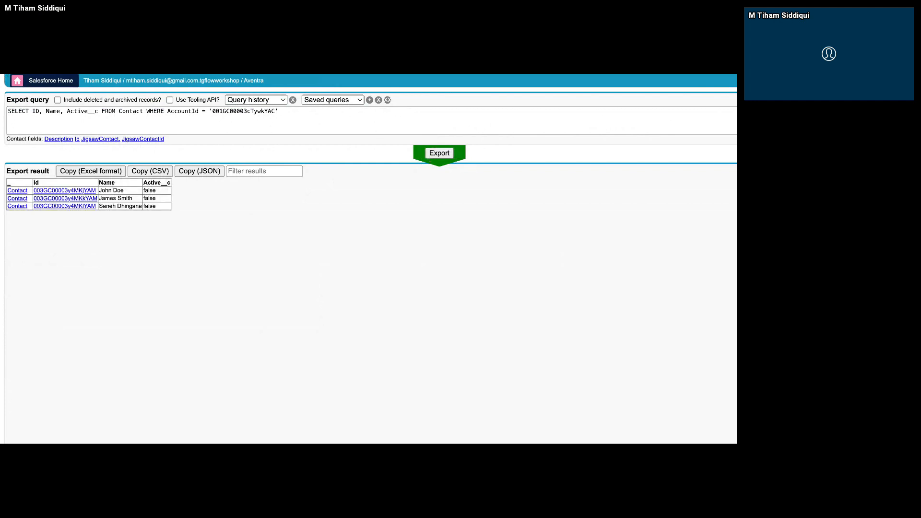
Read the Rollback and Update Contacts to Activated details of the debug run in Flow Builder, and activate the flow.
key(ctrl+Tab)
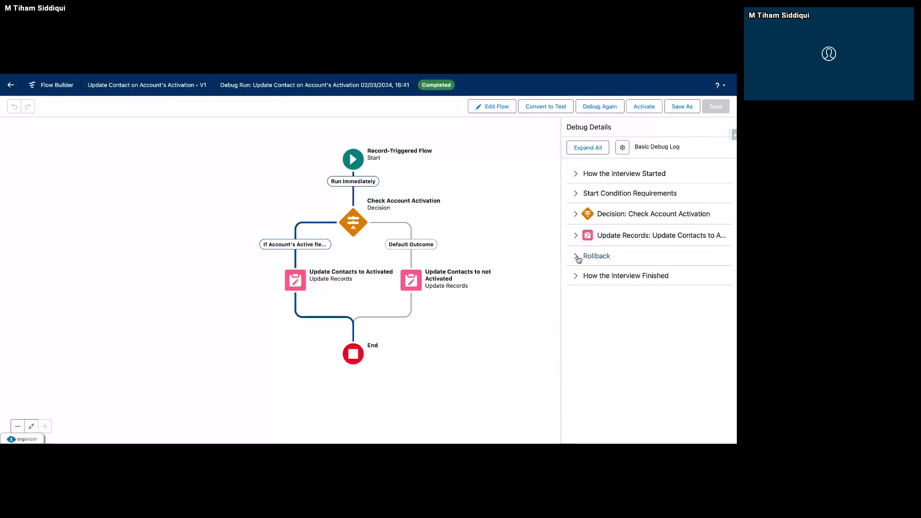
click(596, 256)
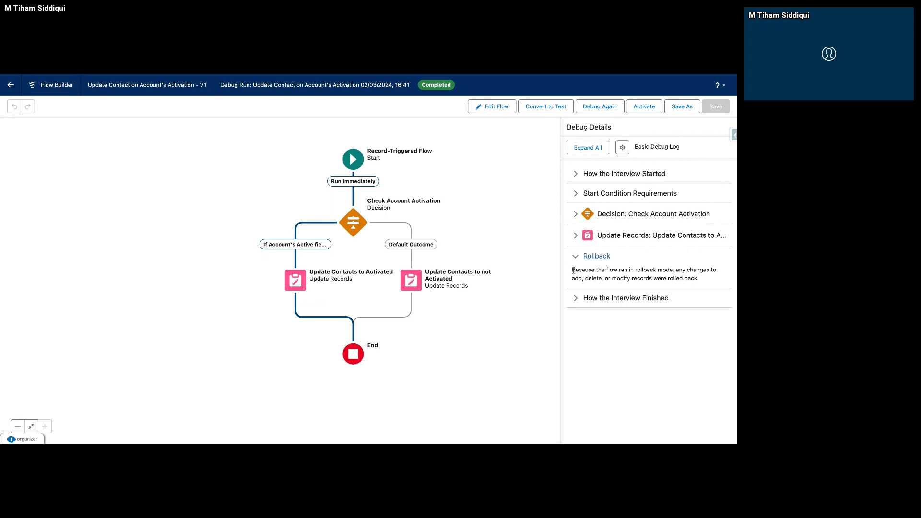
mouse_move(571, 270)
mouse_down()
mouse_move(724, 272)
mouse_move(588, 270)
mouse_up()
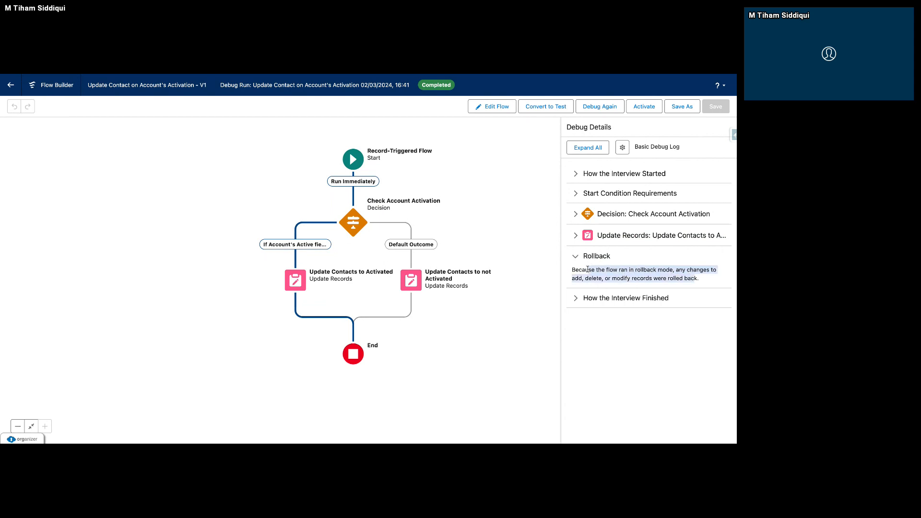
click(602, 239)
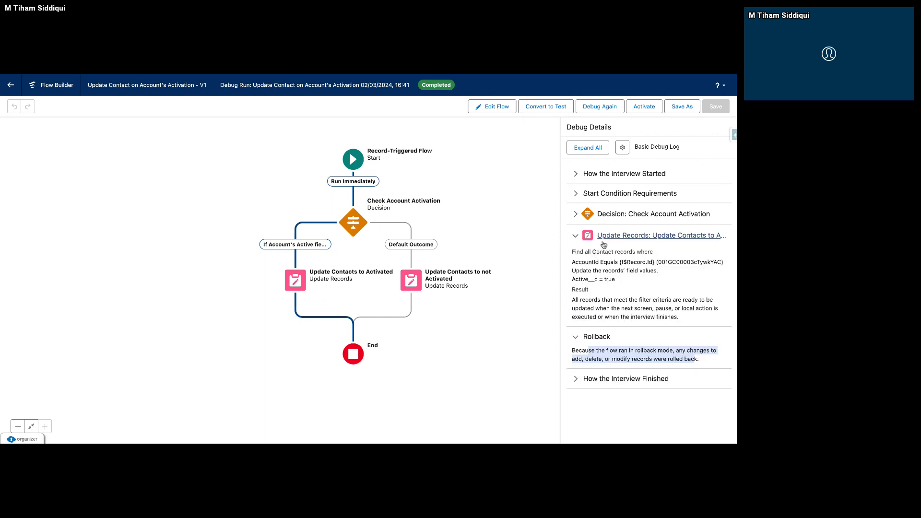
drag(571, 252, 638, 365)
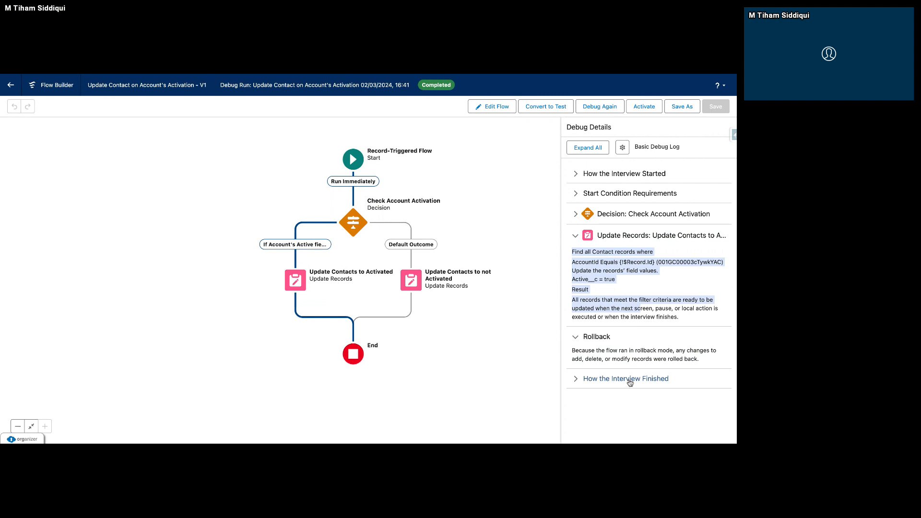
click(644, 112)
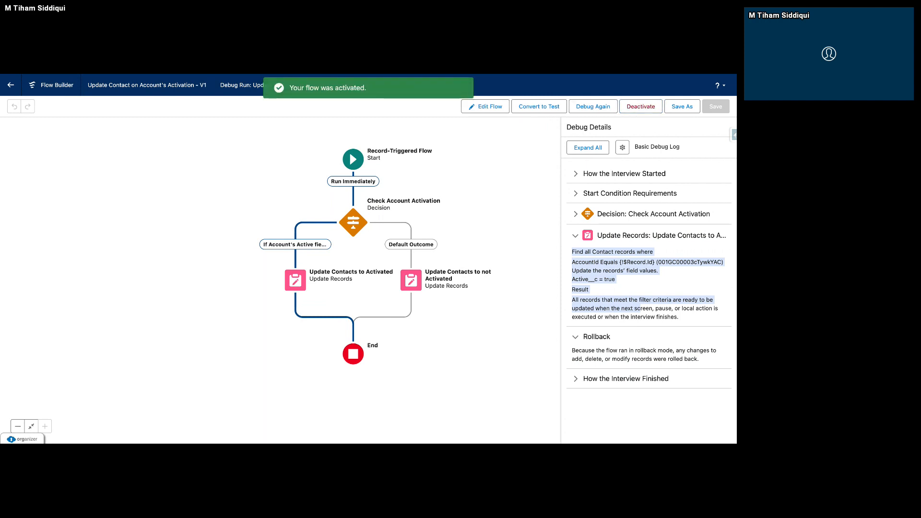
Set the Active field of the Trailblazer Community 2 account record to Yes and save the record.
key(ctrl+Tab)
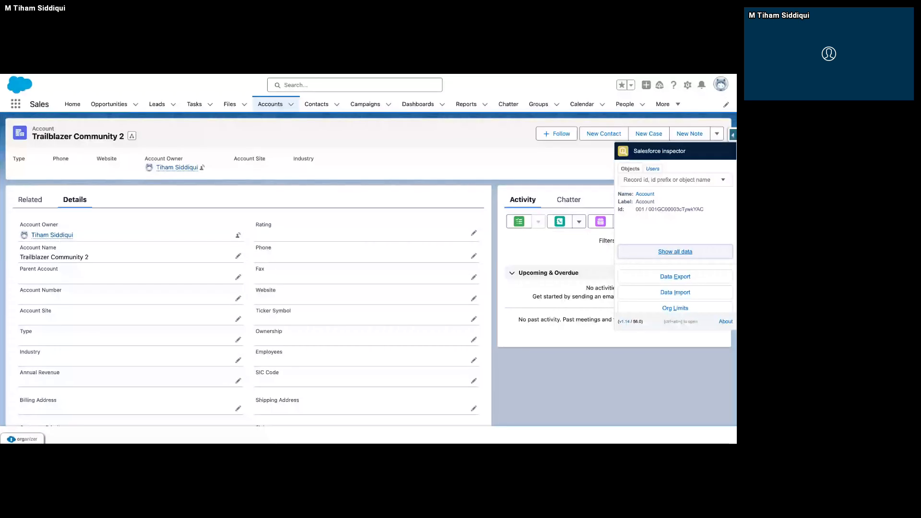
scroll(208, 314, down, 1)
scroll(208, 314, down, 4)
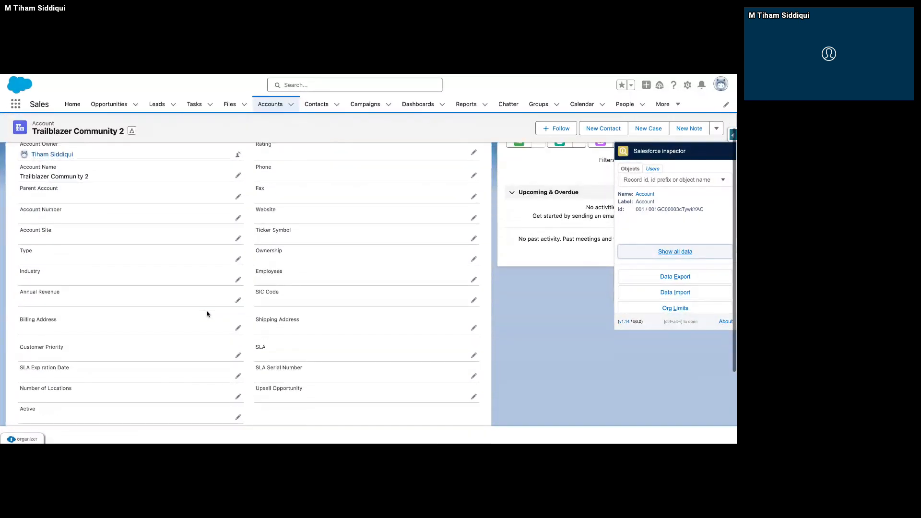
double_click(208, 315)
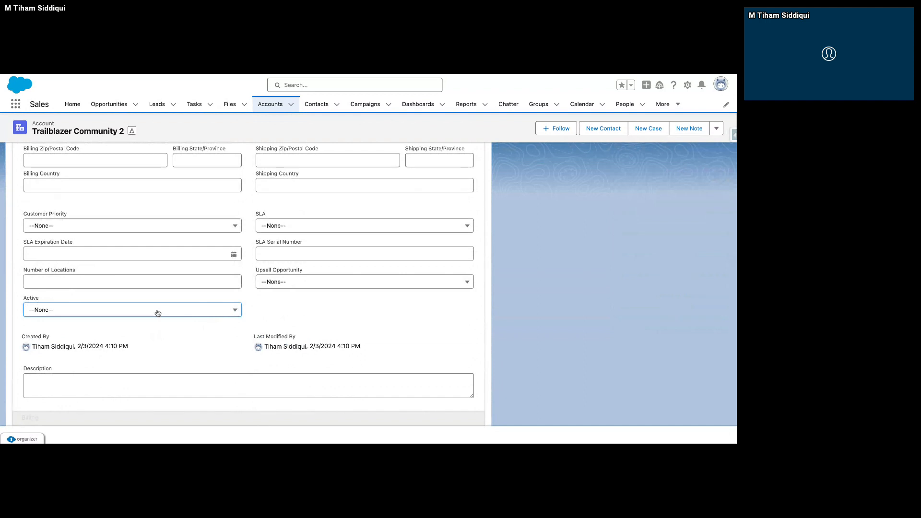
click(157, 312)
click(113, 358)
click(267, 413)
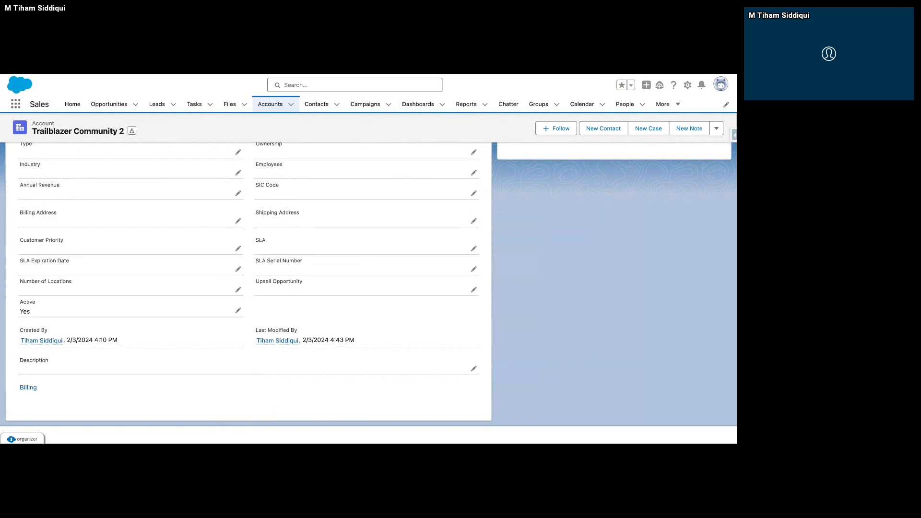
Rerun the Contact query to check Active__c with the flow activated, and open the account's first related contact to examine its details.
key(ctrl+Tab)
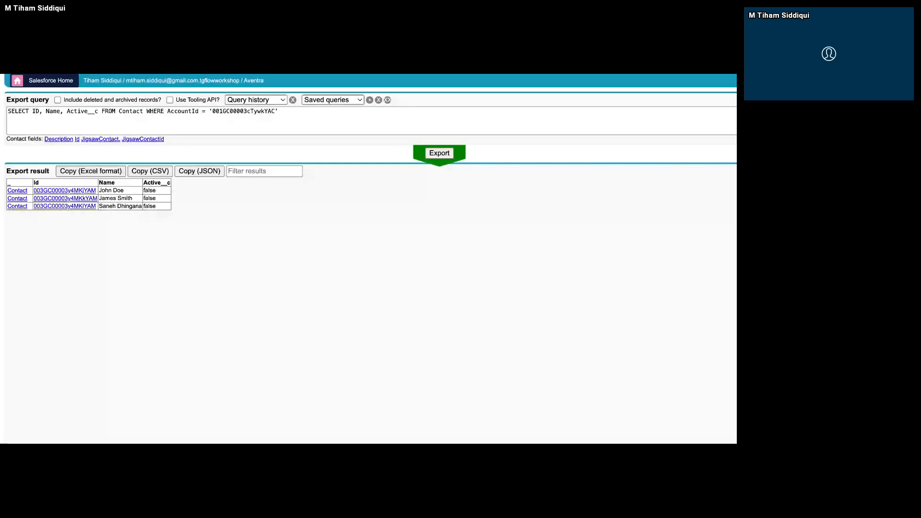
click(430, 155)
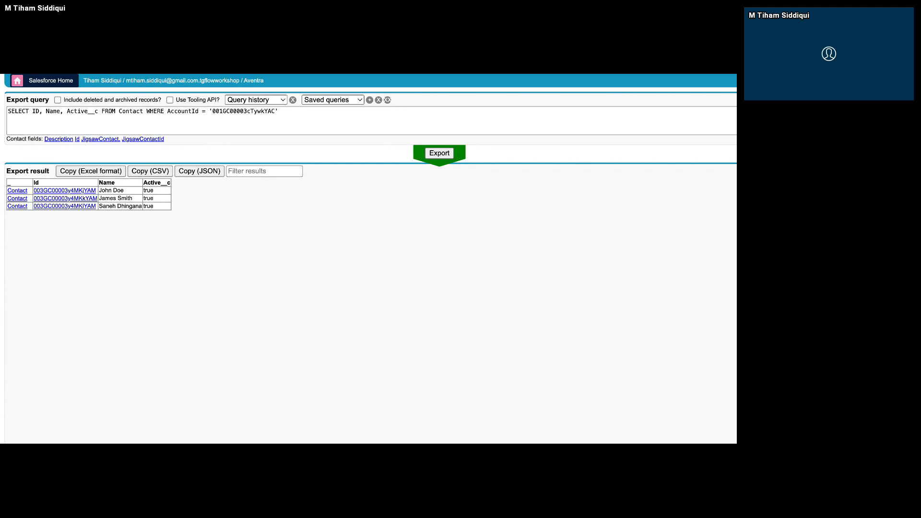
click(294, 57)
scroll(278, 168, up, 5)
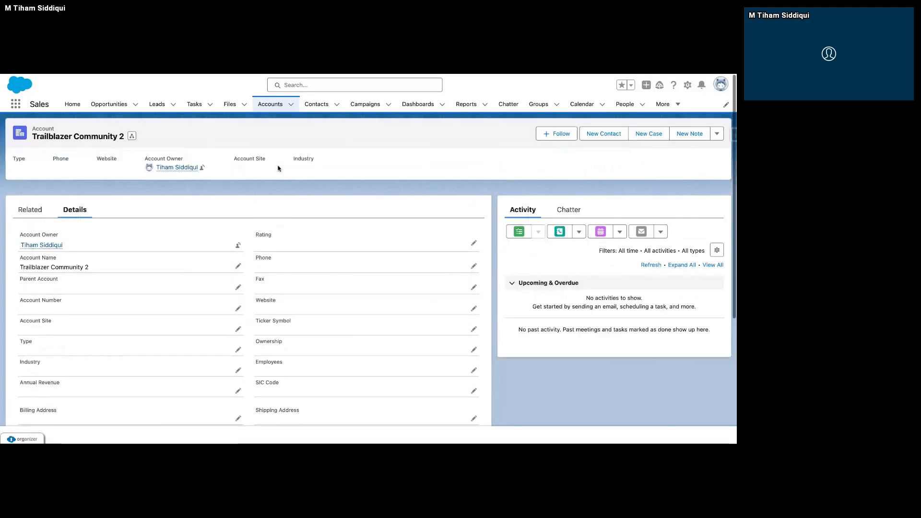
click(30, 207)
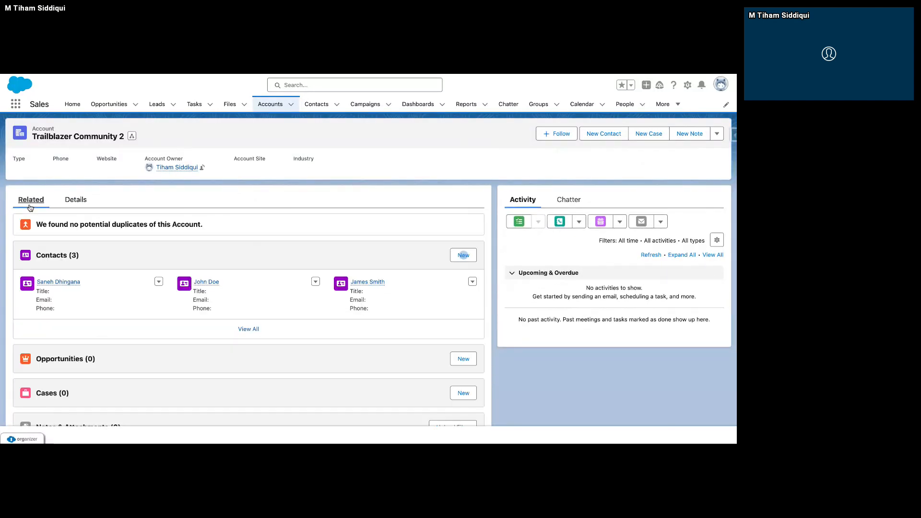
click(70, 283)
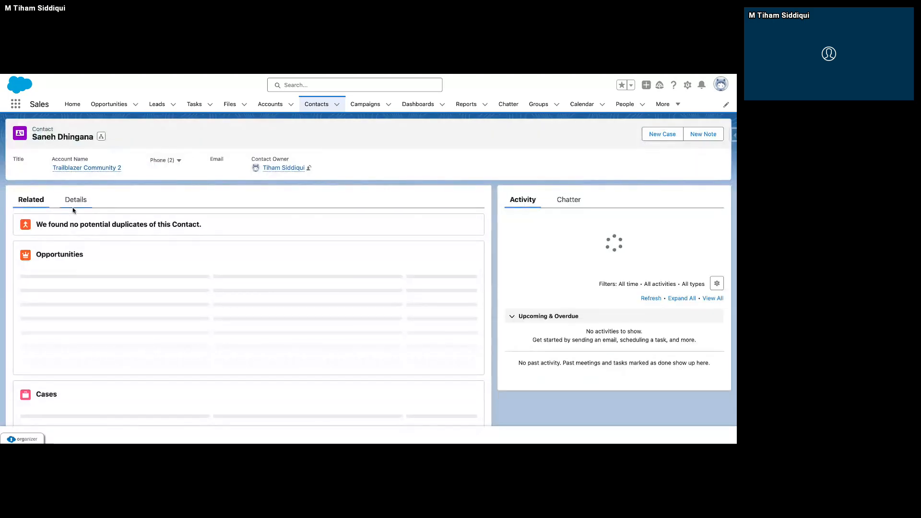
click(76, 205)
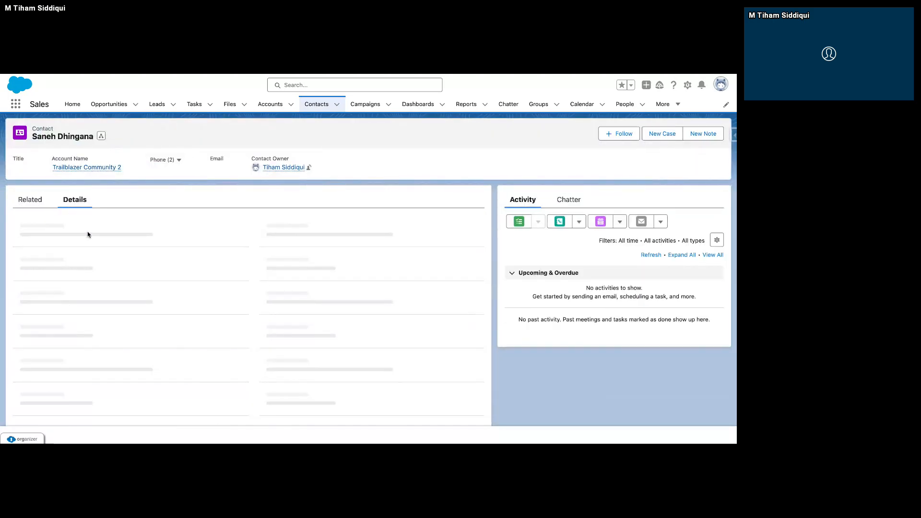
scroll(79, 247, down, 5)
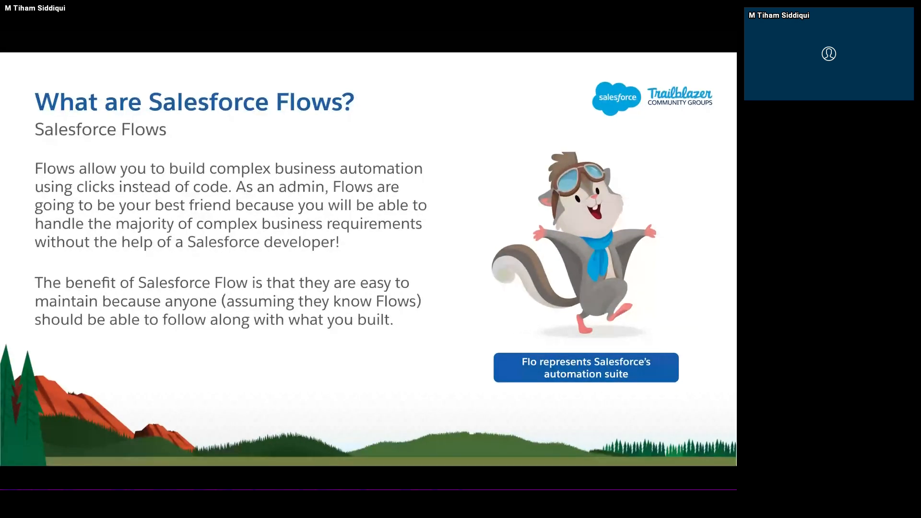
click(356, 187)
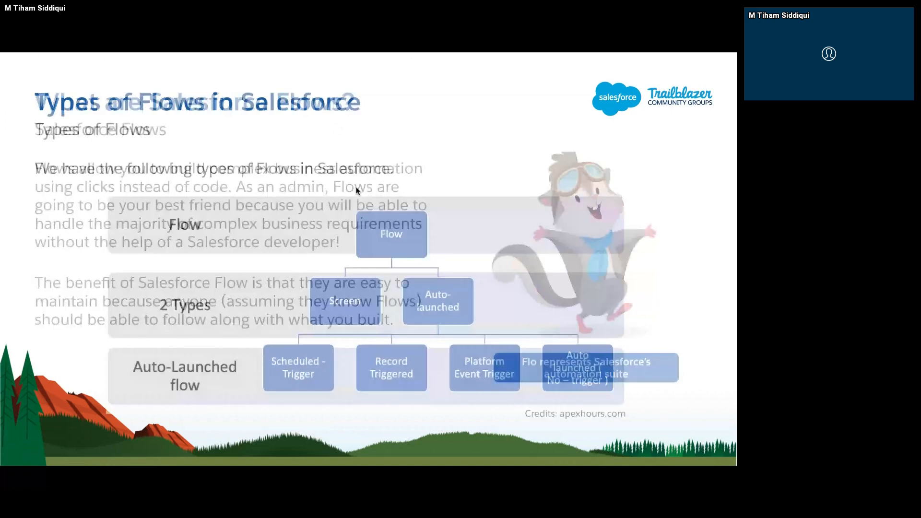
key(Right)
key(Right)
key(Right)
key(Right)
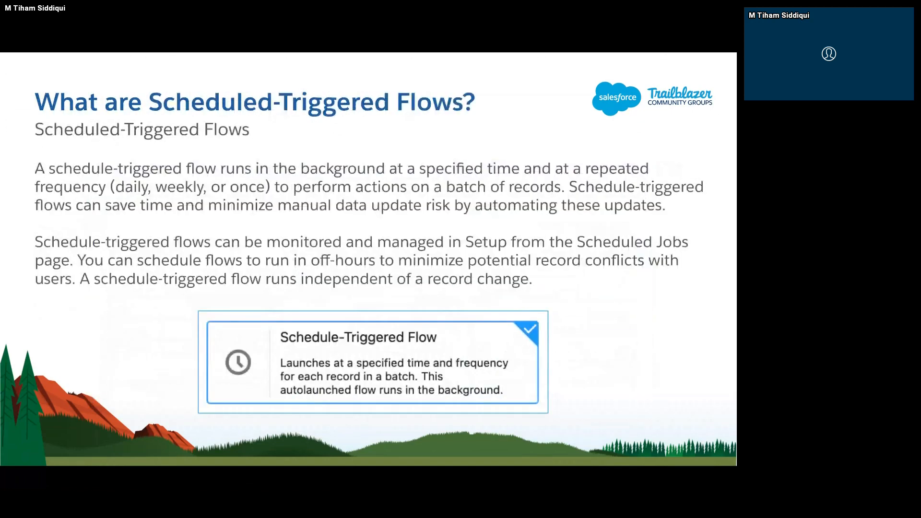
key(Right)
key(Right)
key(Right)
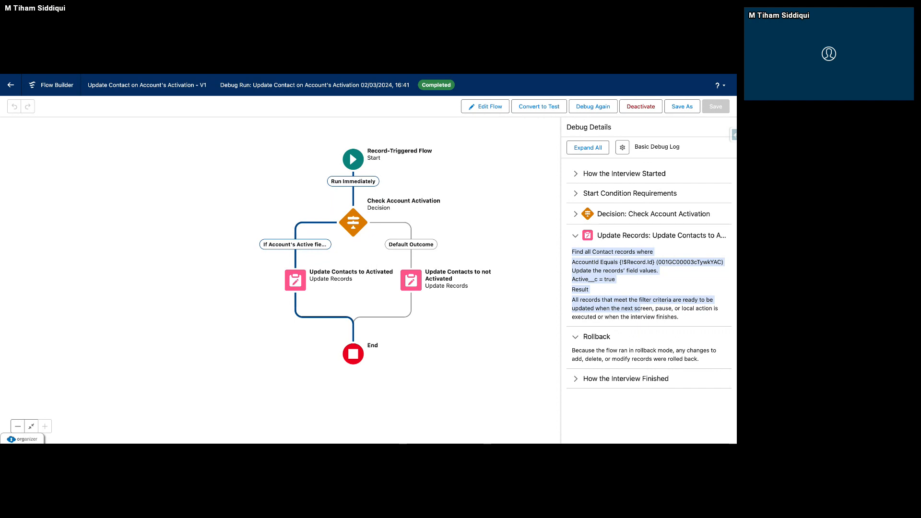
key(ctrl+Tab)
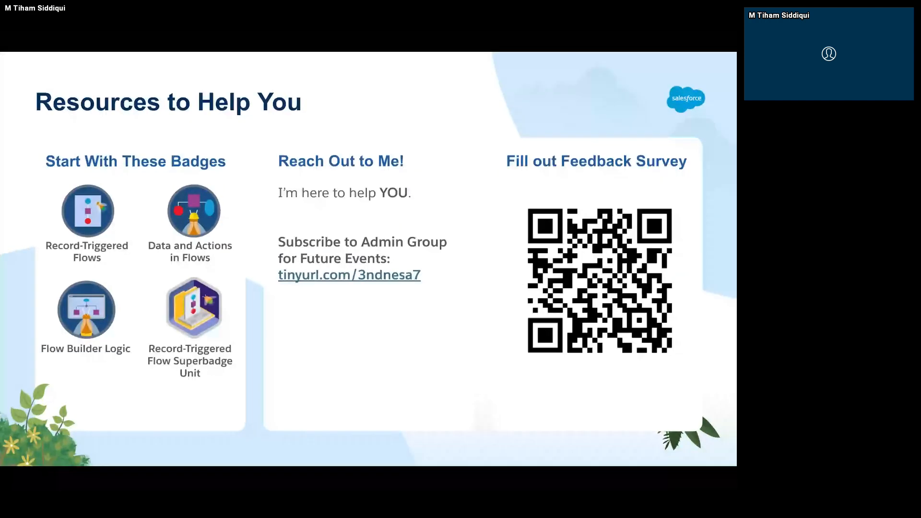